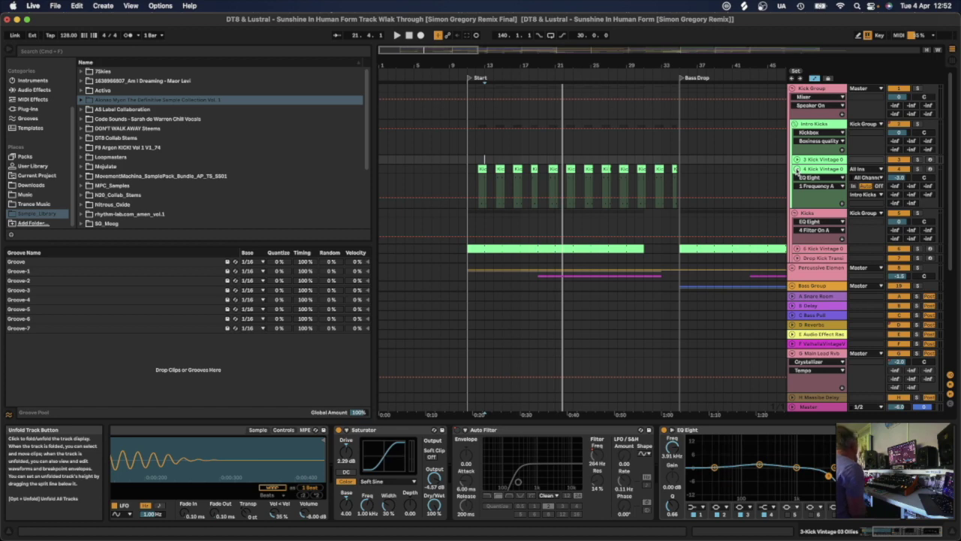
- Review the device chain of the 4 Kick Vintage track and play the track soloed from bar 12
click(813, 170)
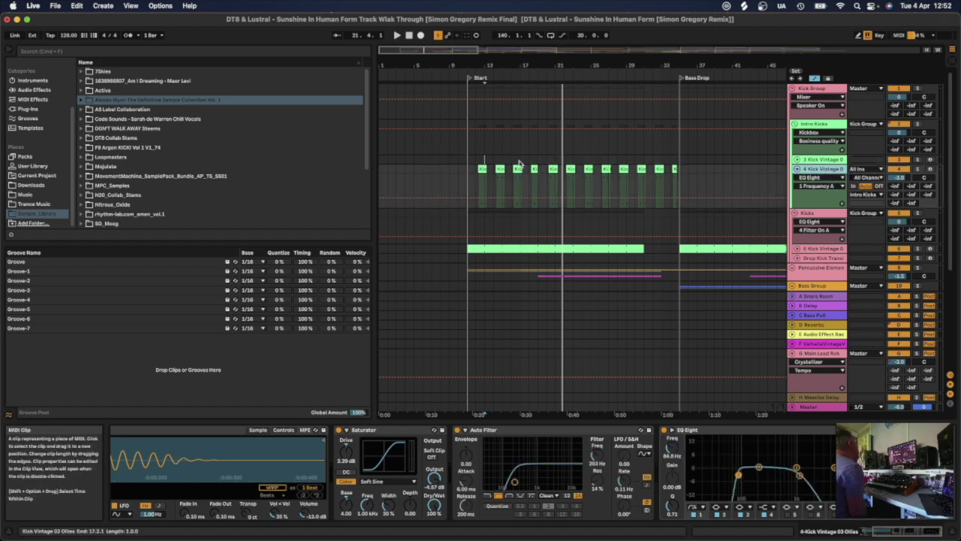
drag(438, 60, 434, 183)
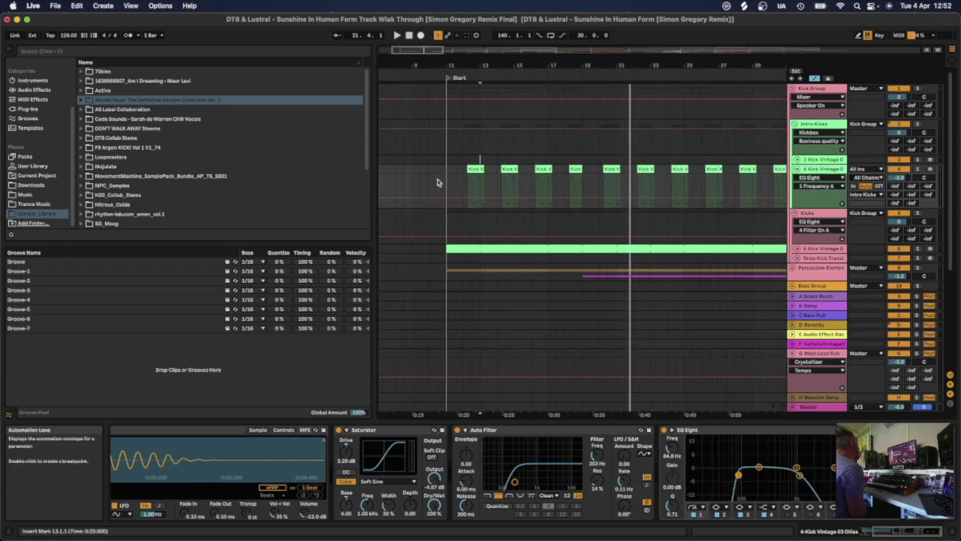
click(465, 176)
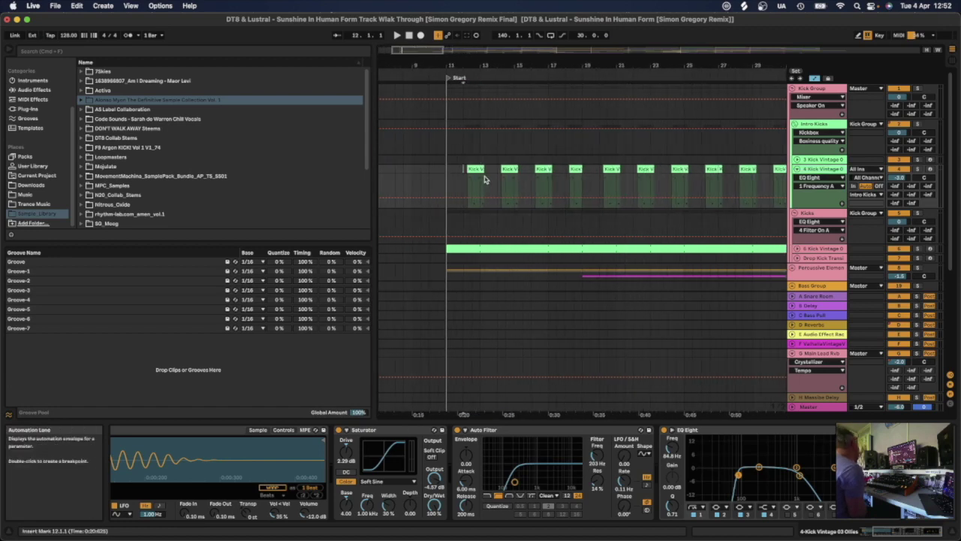
click(820, 172)
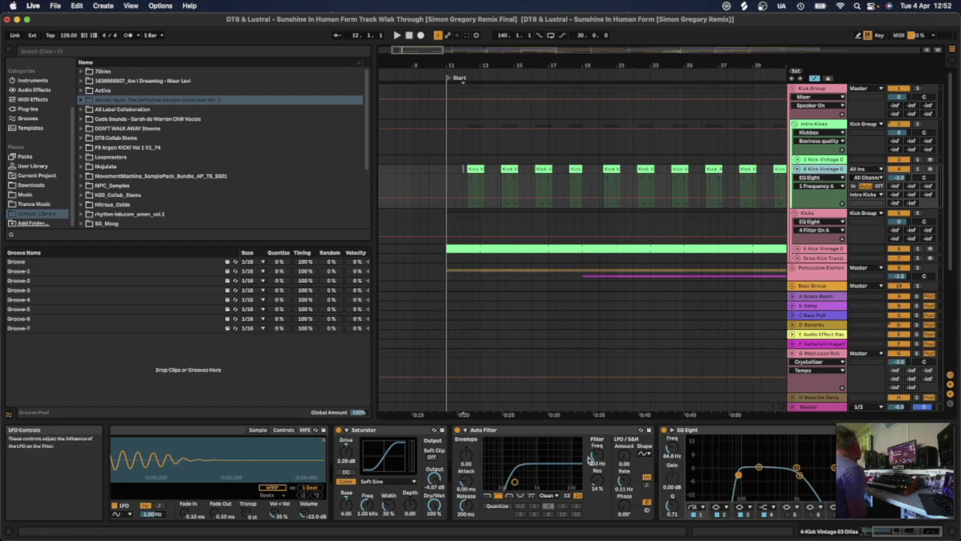
scroll(506, 490, left, 4)
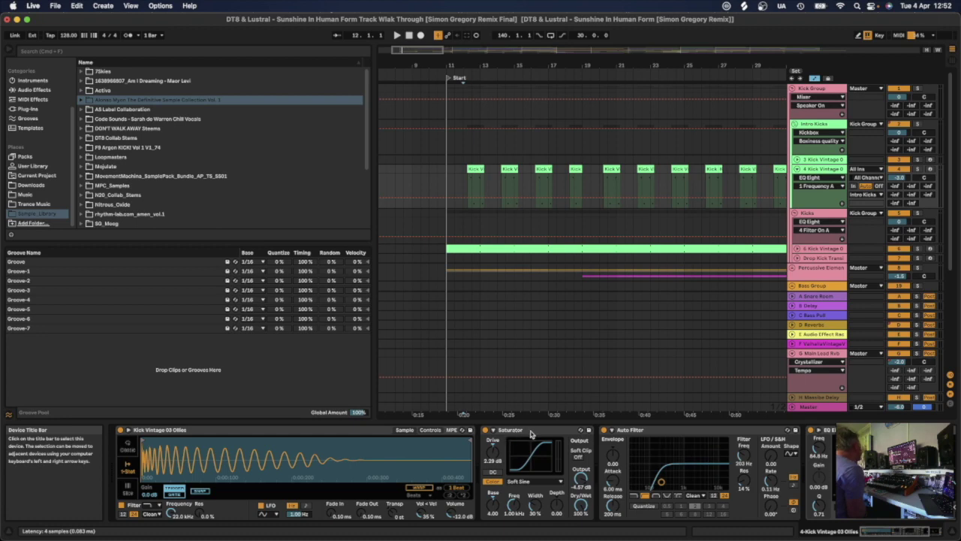
scroll(530, 450, right, 3)
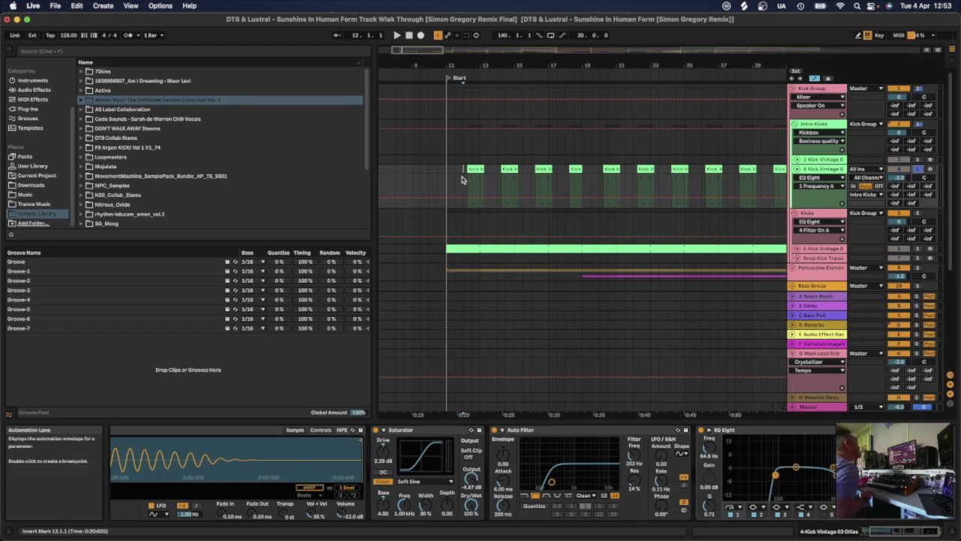
key(space)
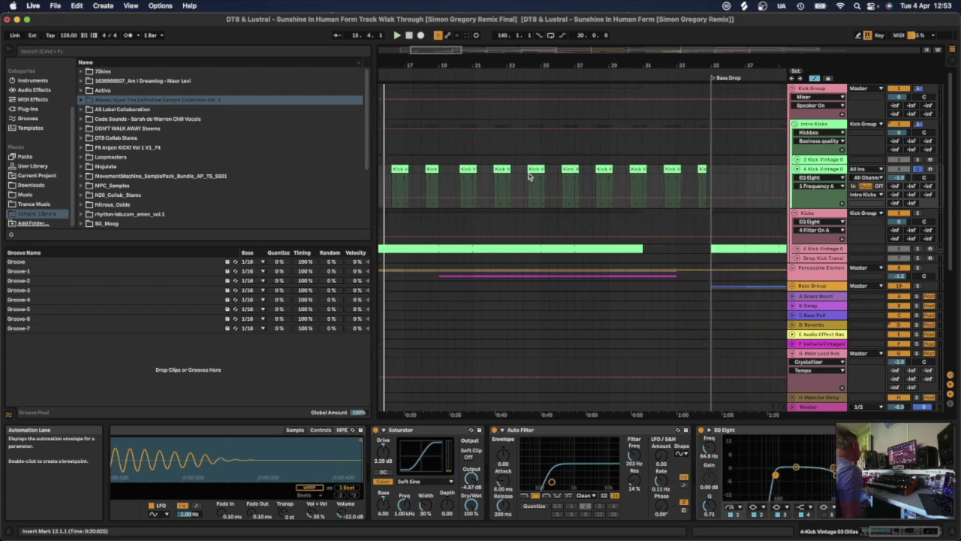
- Locate the intro kick clip in the Build section and inspect the device chain of the 3 Kick Vintage track
scroll(529, 176, right, 2)
scroll(529, 175, right, 15)
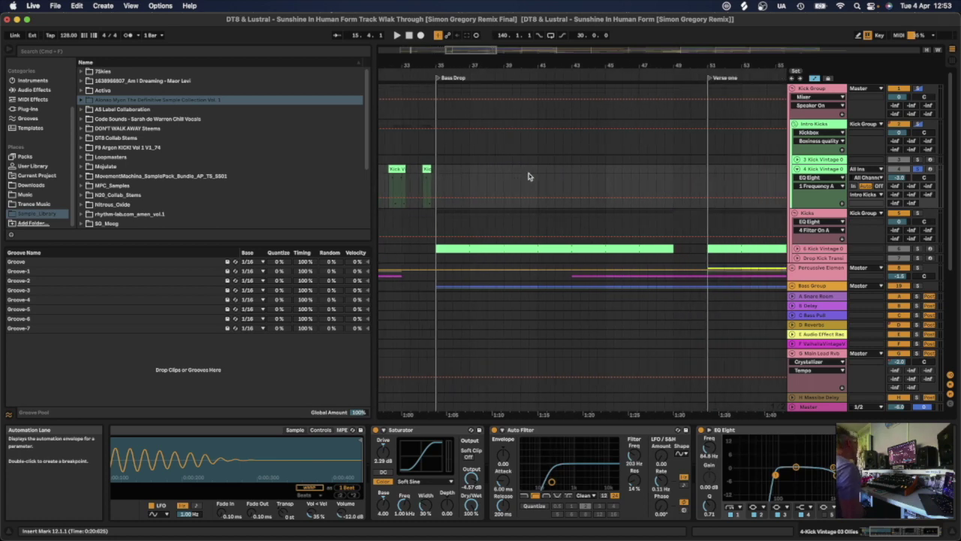
scroll(528, 175, right, 17)
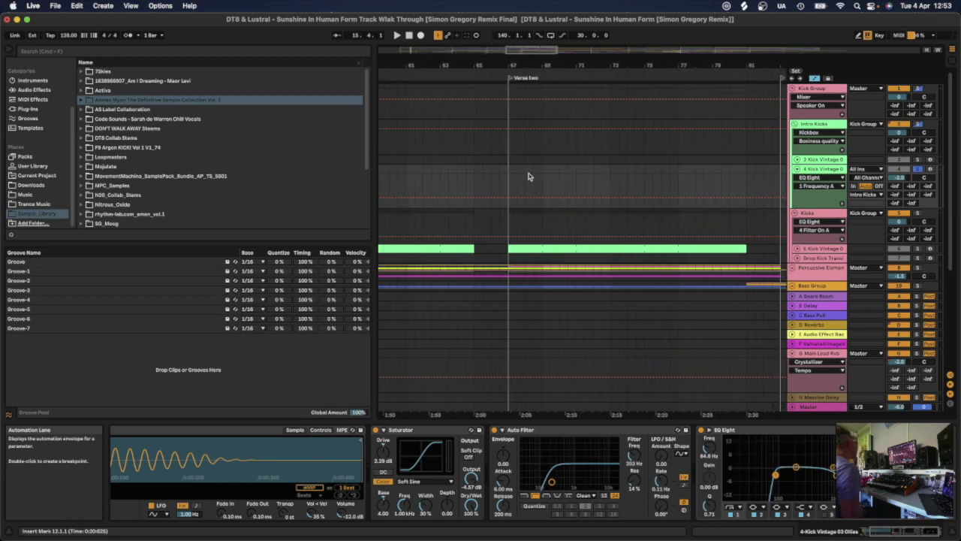
scroll(529, 176, right, 7)
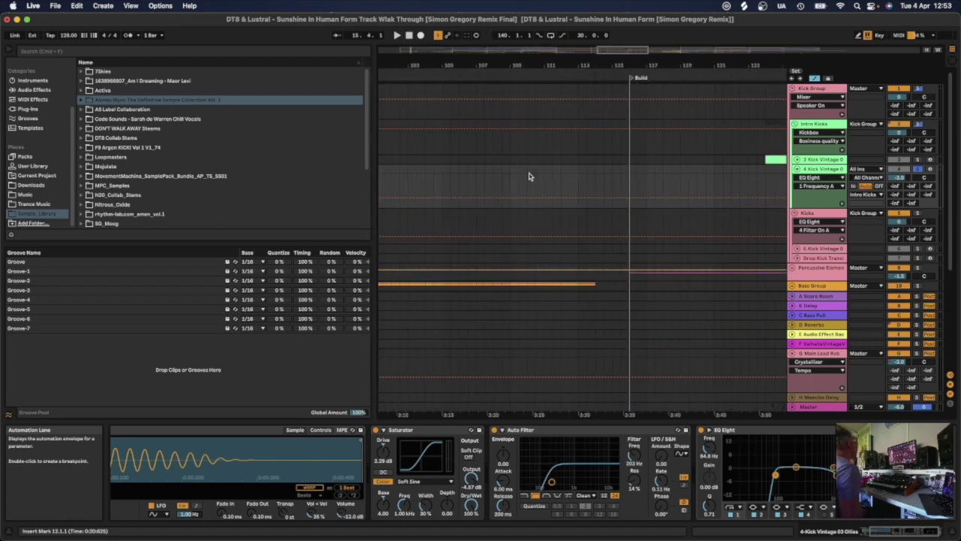
scroll(629, 49, down, 3)
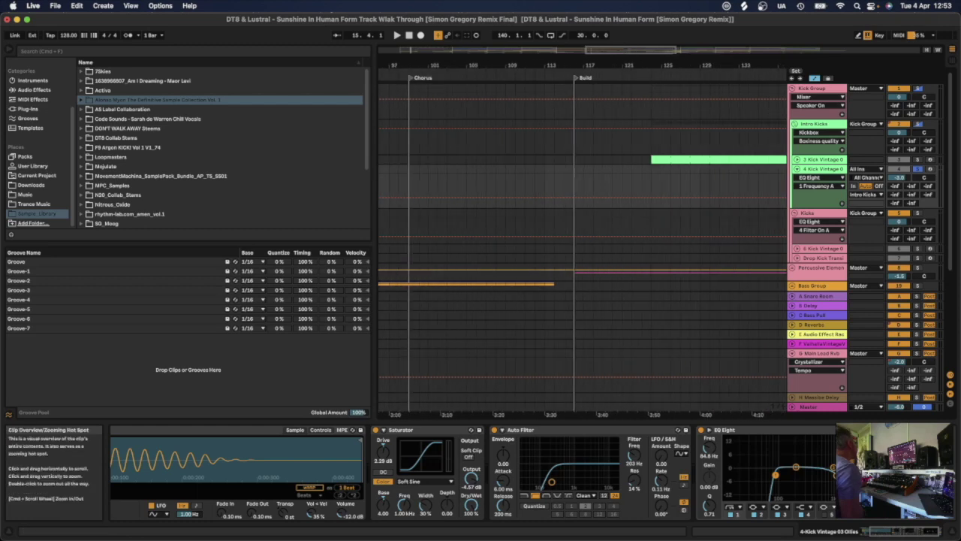
click(666, 154)
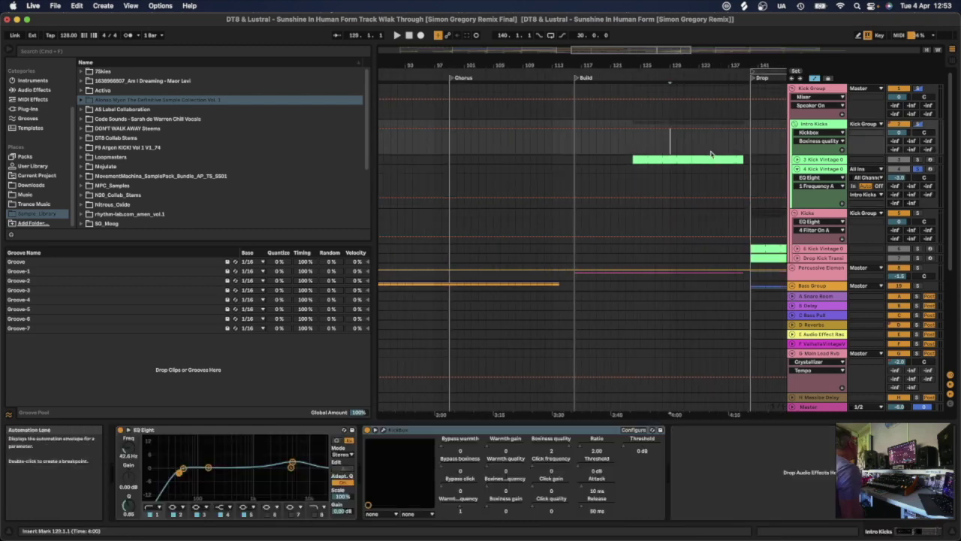
click(823, 150)
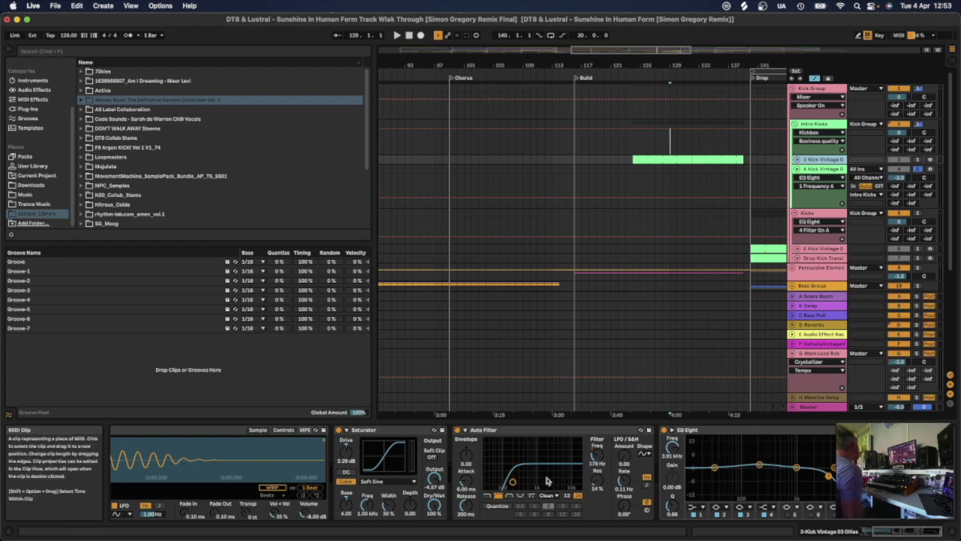
- Solo the 3 Kick Vintage track and play it from bar 128 in the Build section
click(772, 268)
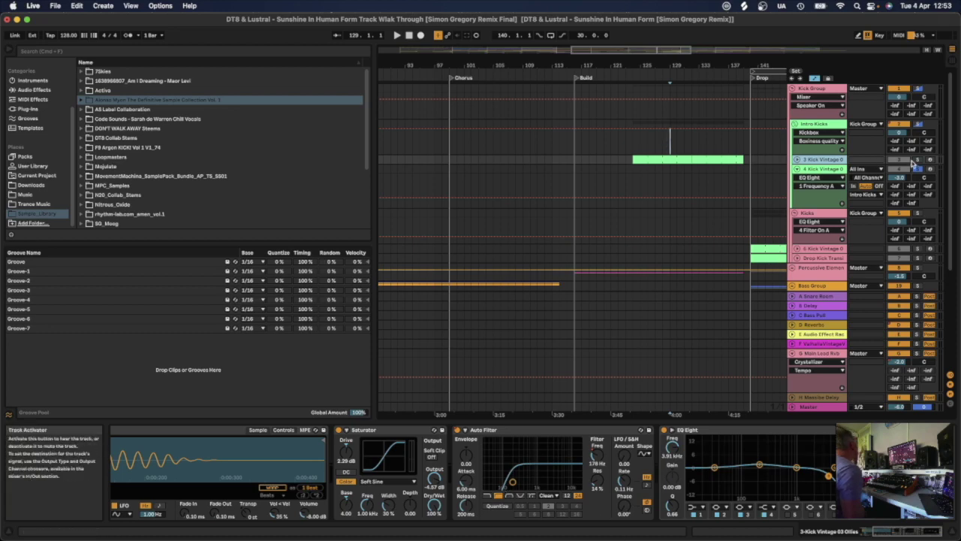
click(661, 153)
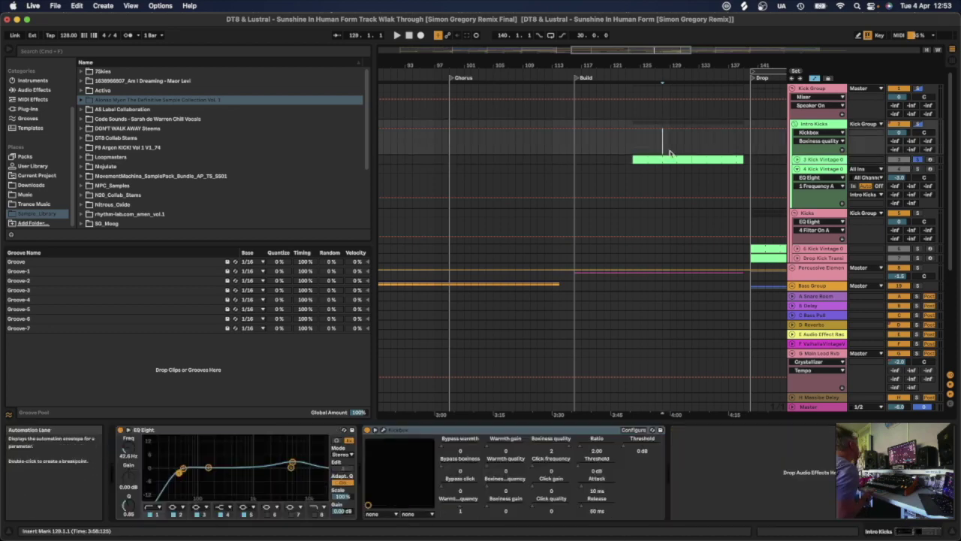
key(space)
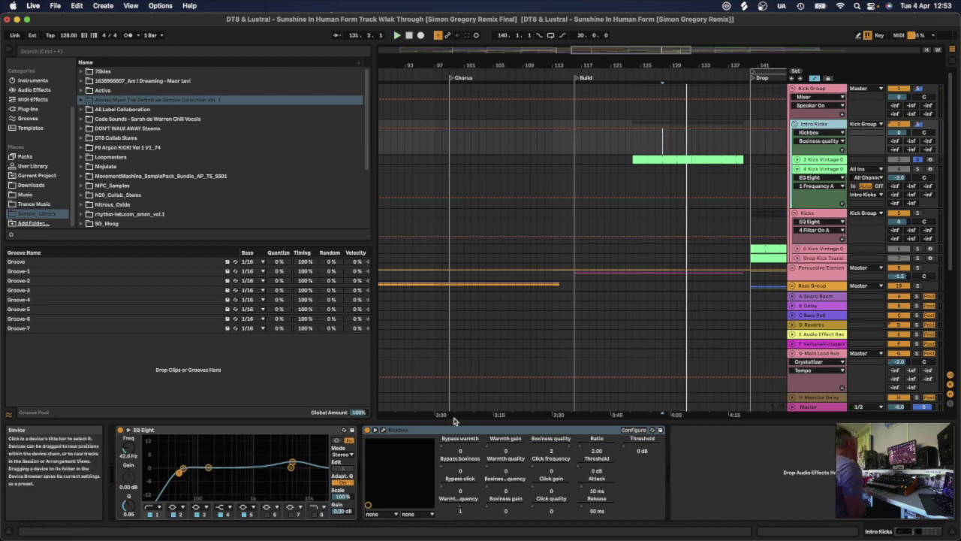
- Open the Kickbox plug-in on the Intro Kicks group, review its warmth, boxiness, click and reduction settings, and close it
click(384, 430)
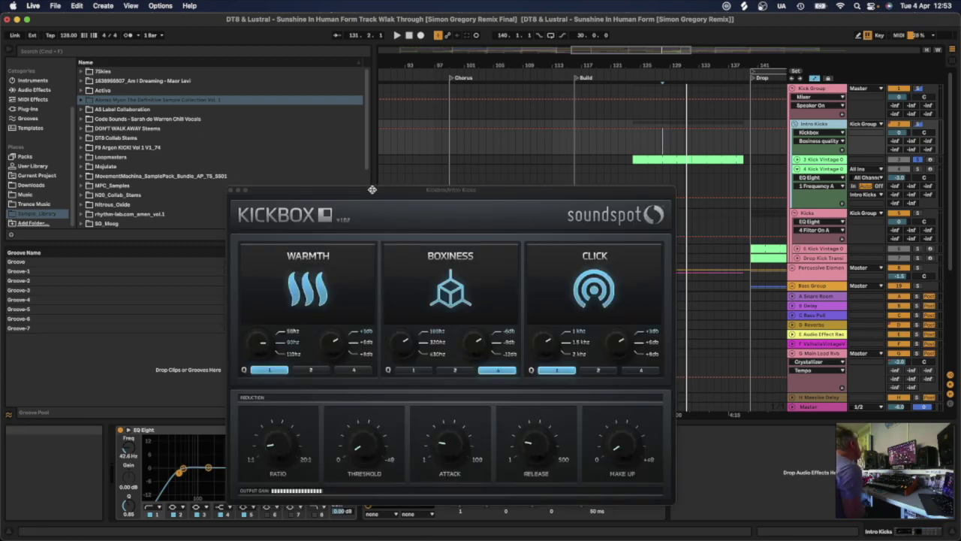
drag(371, 189, 362, 156)
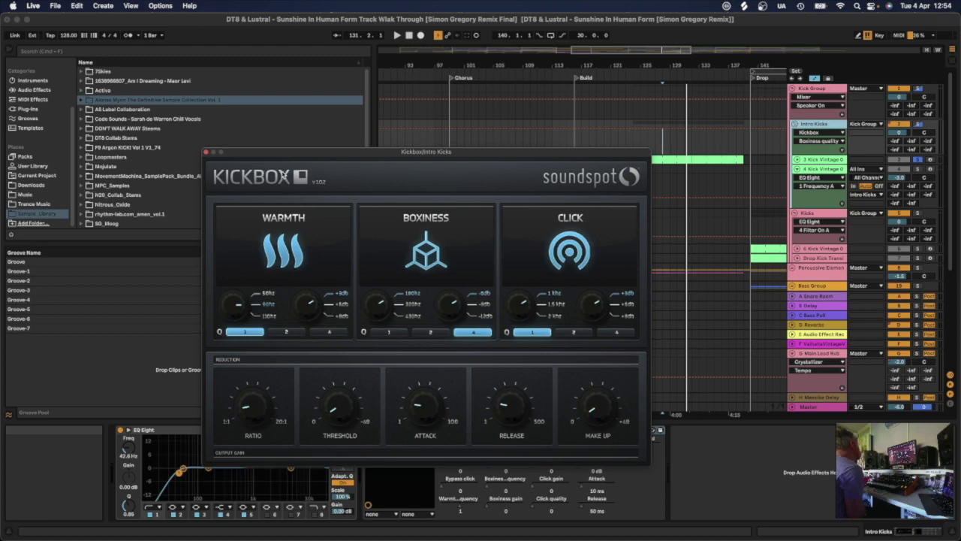
click(208, 153)
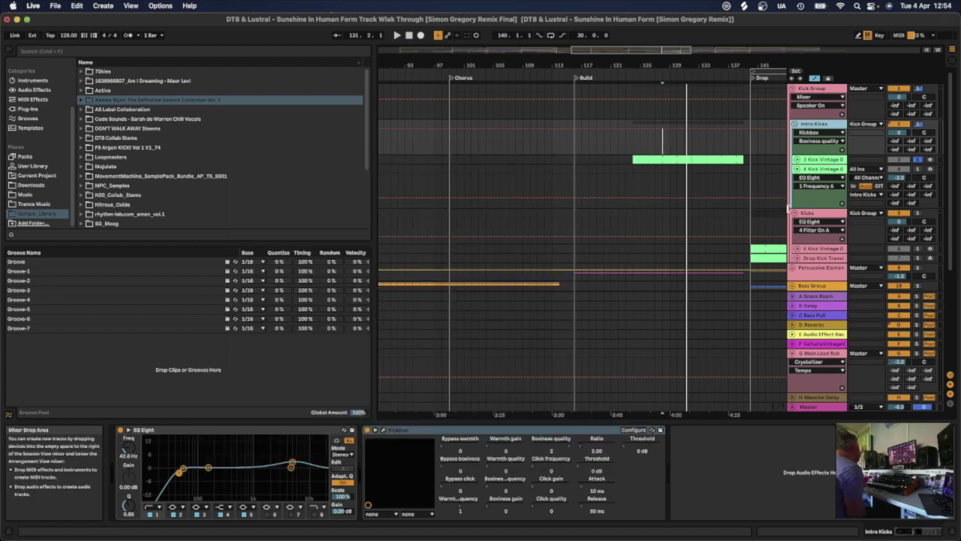
- Unfold the main Kick Vintage track in the Kicks group at the song's start and inspect its clips and devices
click(826, 217)
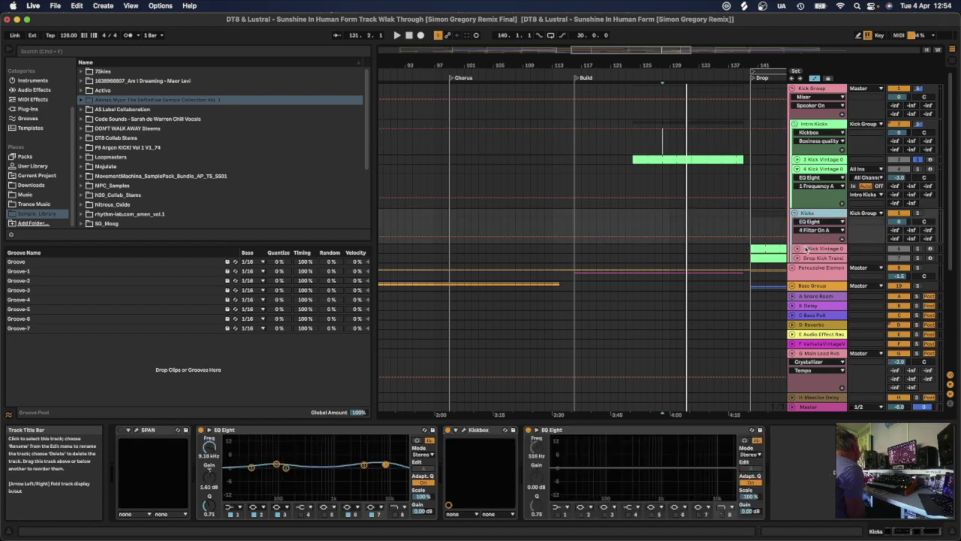
scroll(661, 223, left, 5)
scroll(667, 224, left, 15)
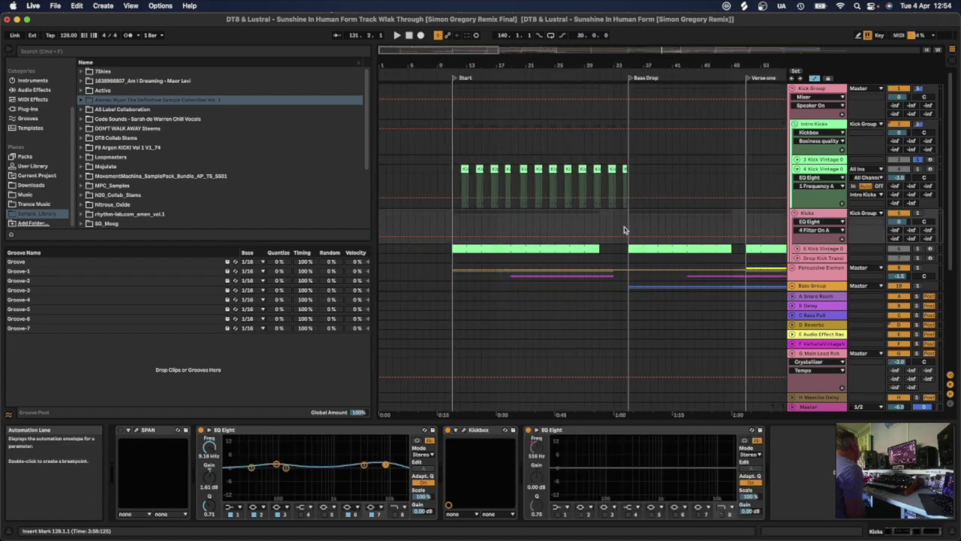
click(460, 250)
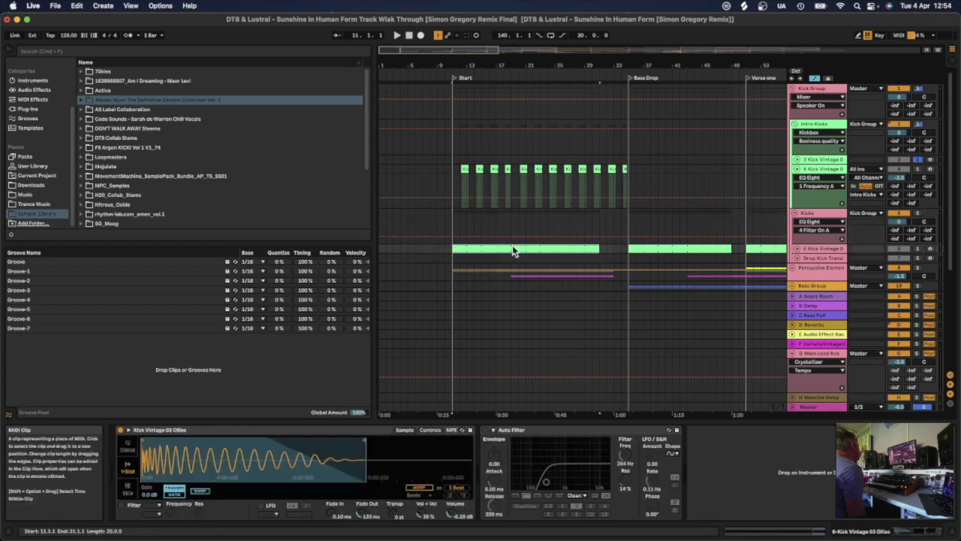
click(794, 249)
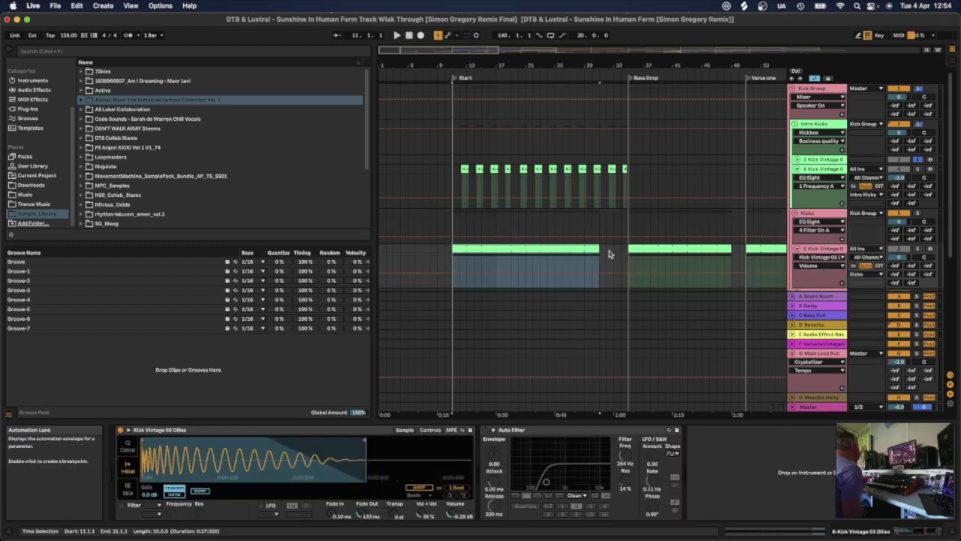
click(503, 263)
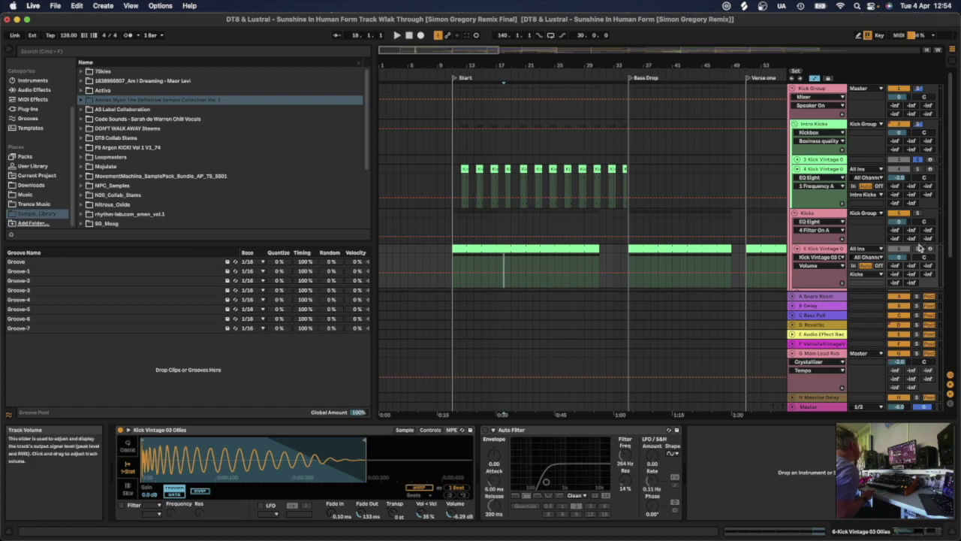
- Inspect the Kicks group's EQ Eight and Kickbox settings, and play the group soloed from bar 19
click(749, 241)
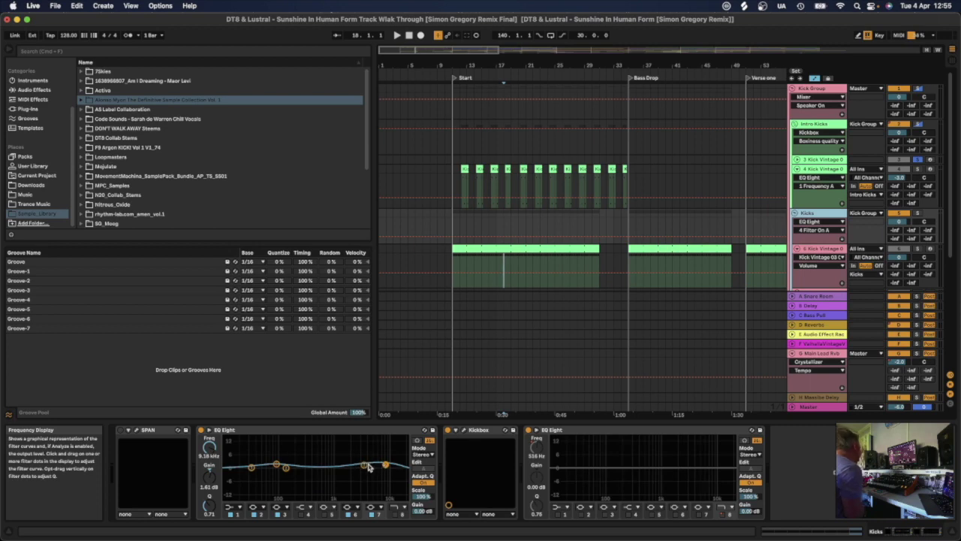
click(464, 431)
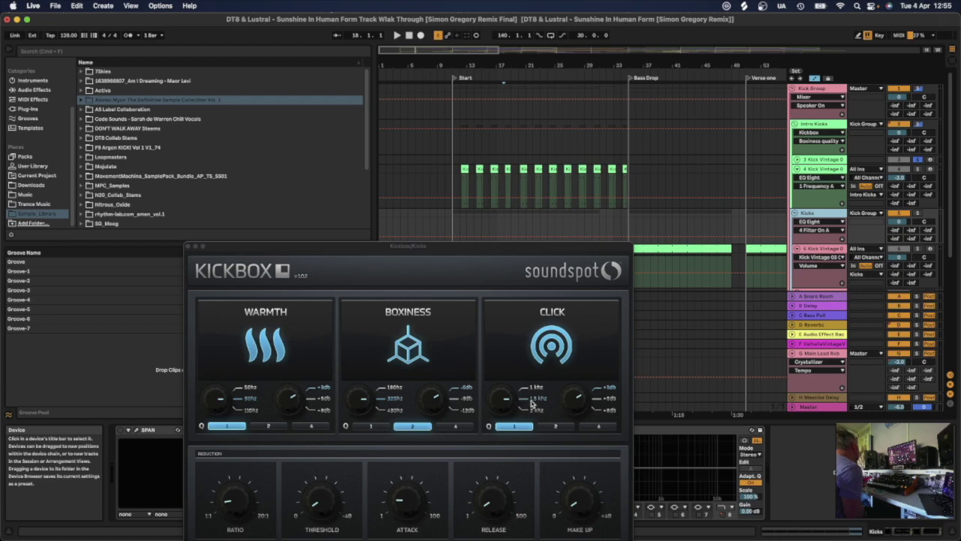
click(191, 247)
click(510, 268)
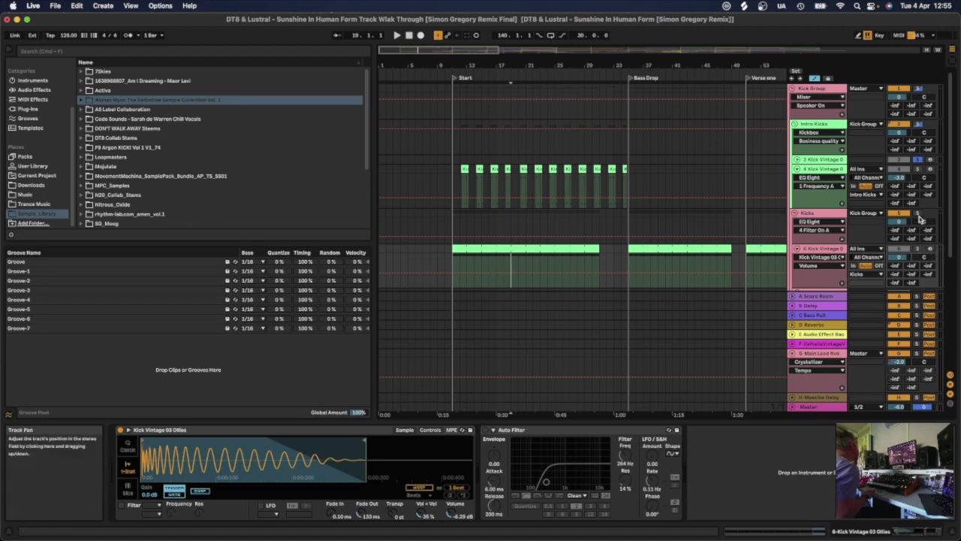
key(space)
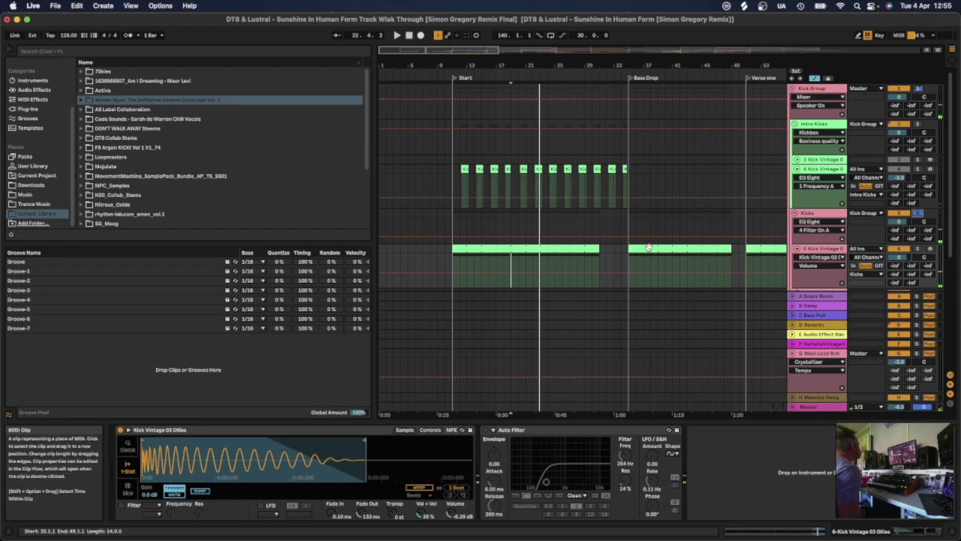
- Unfold the Drop Kick Transient track at the Drop section and show its device chain
scroll(649, 250, down, 3)
scroll(649, 250, right, 15)
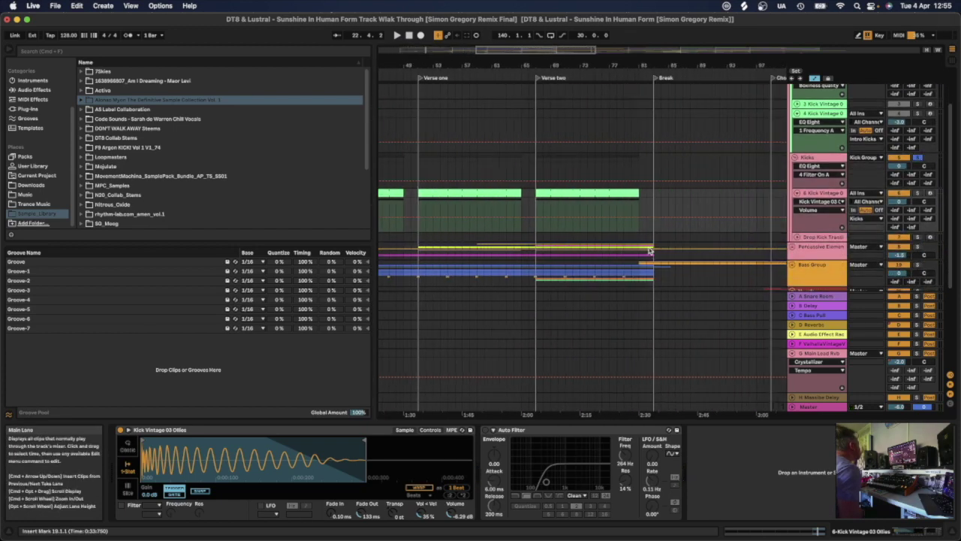
scroll(650, 250, right, 3)
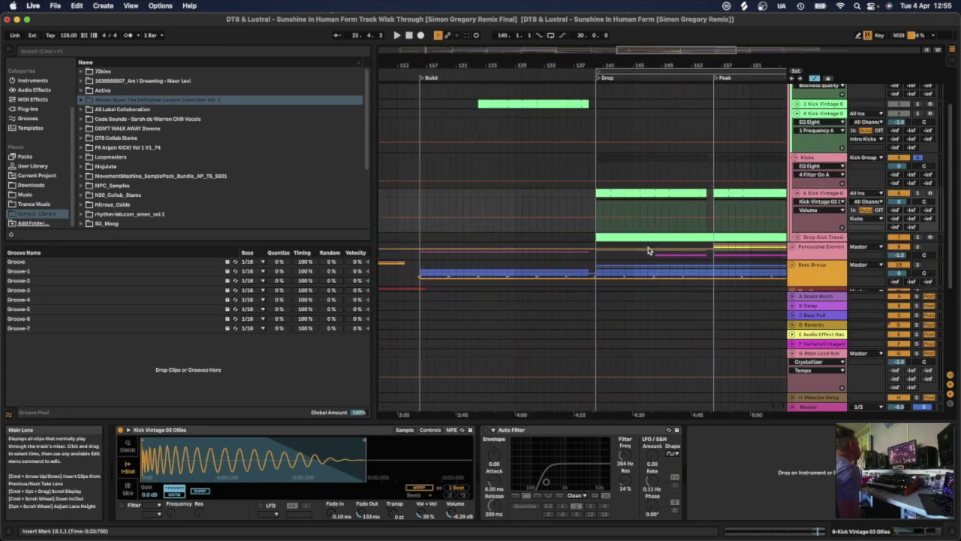
click(797, 237)
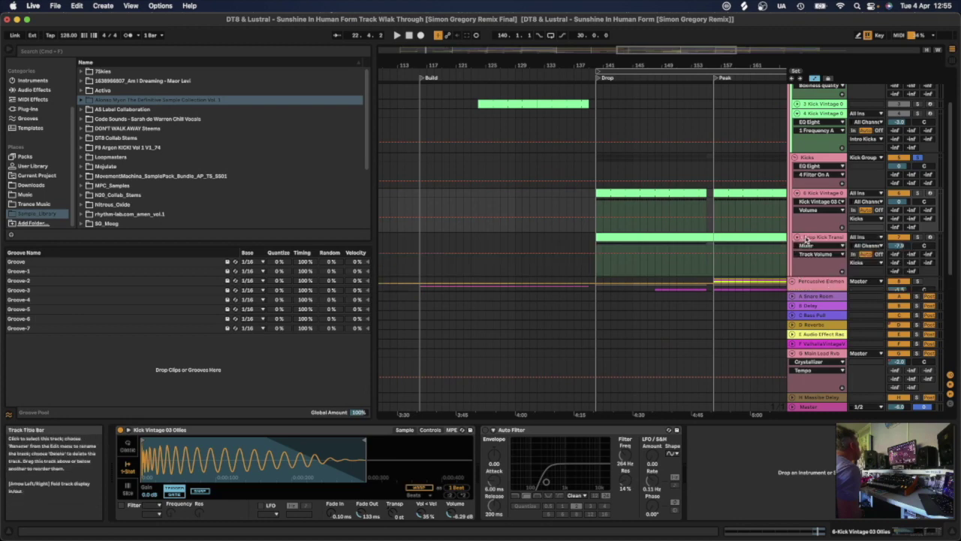
click(820, 237)
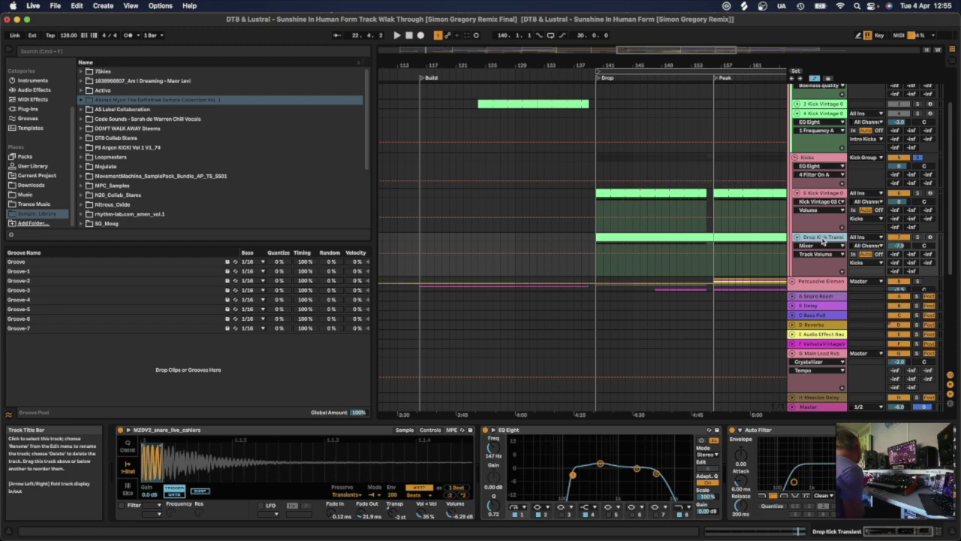
- Solo the Drop Kick Transient track, review its EQ Eight and Auto Filter, and play from bar 140 at the Drop
click(602, 246)
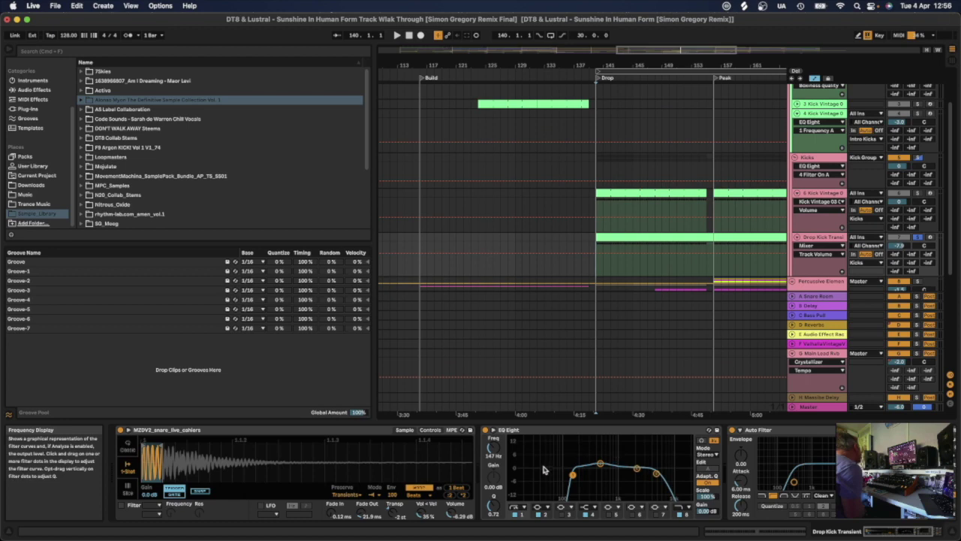
scroll(735, 451, right, 3)
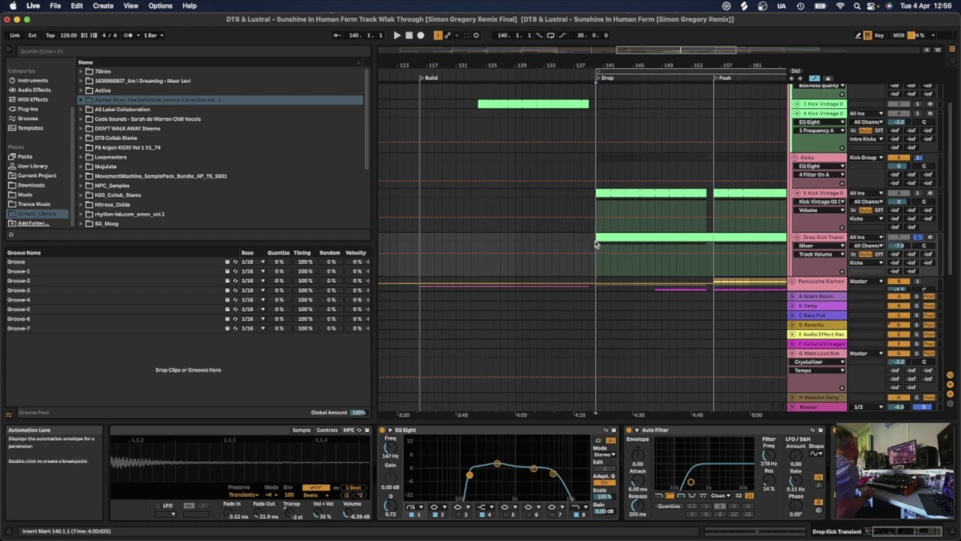
key(space)
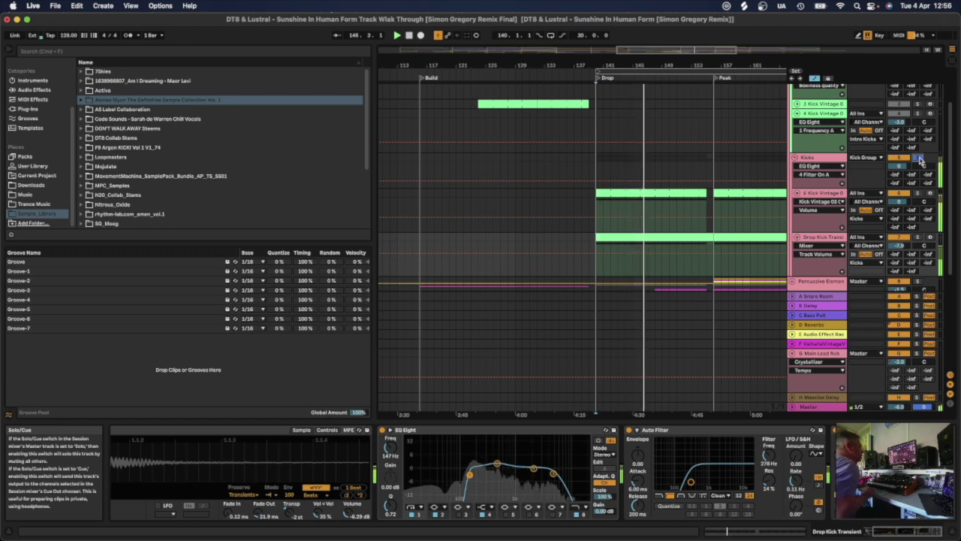
- Stop playback, unfold the Percussive Elements group with its Extra tops, Open Hat and Rolling Hat tracks, and show the group's EQ Eight
key(space)
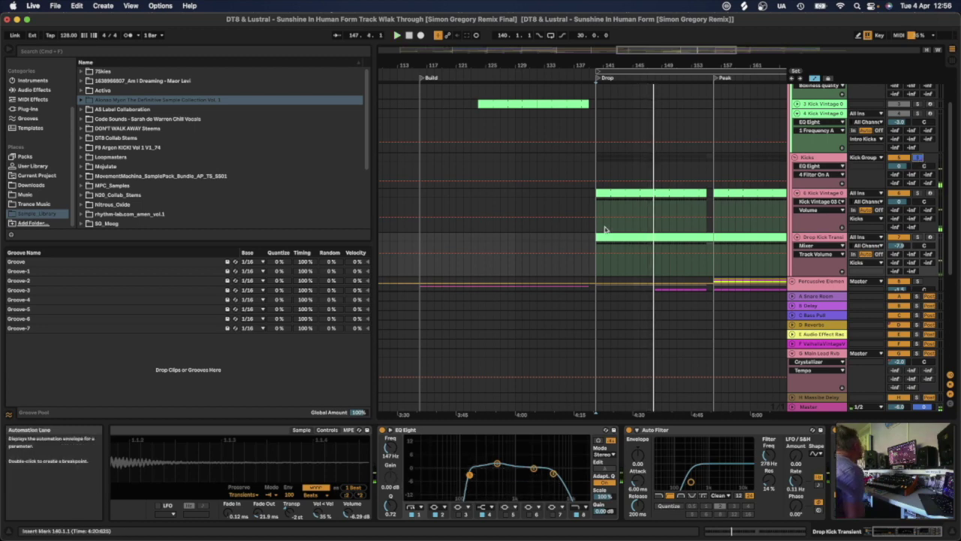
scroll(606, 227, down, 6)
scroll(606, 230, left, 6)
scroll(605, 225, left, 5)
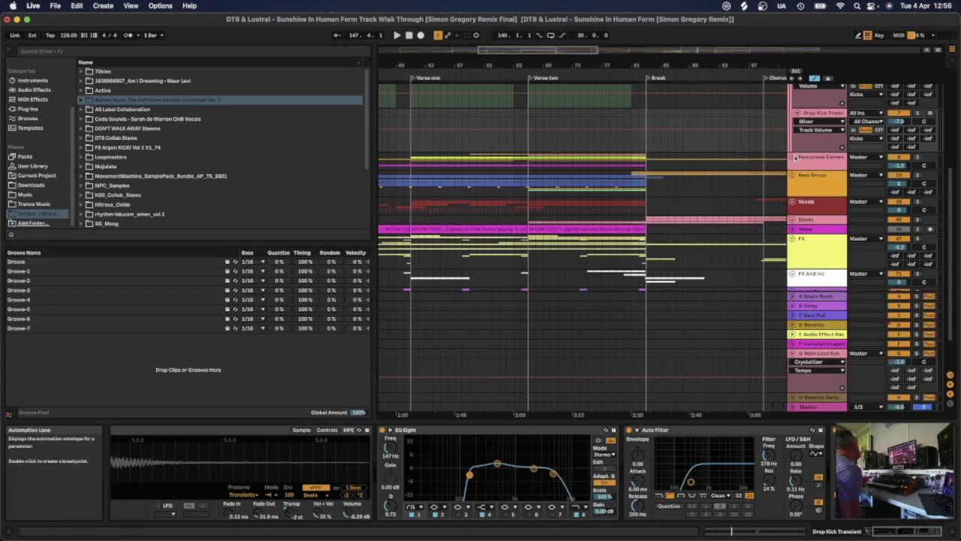
click(792, 157)
scroll(659, 199, down, 3)
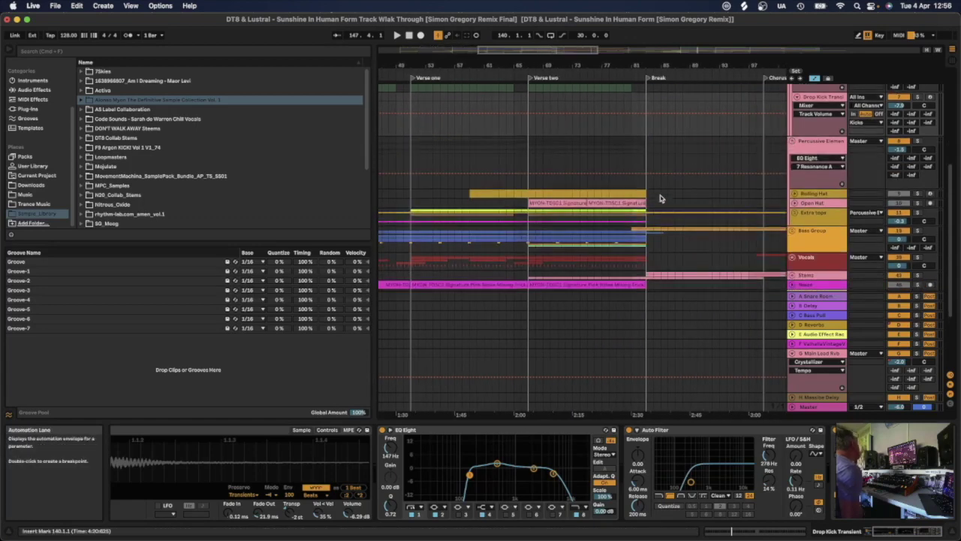
click(795, 187)
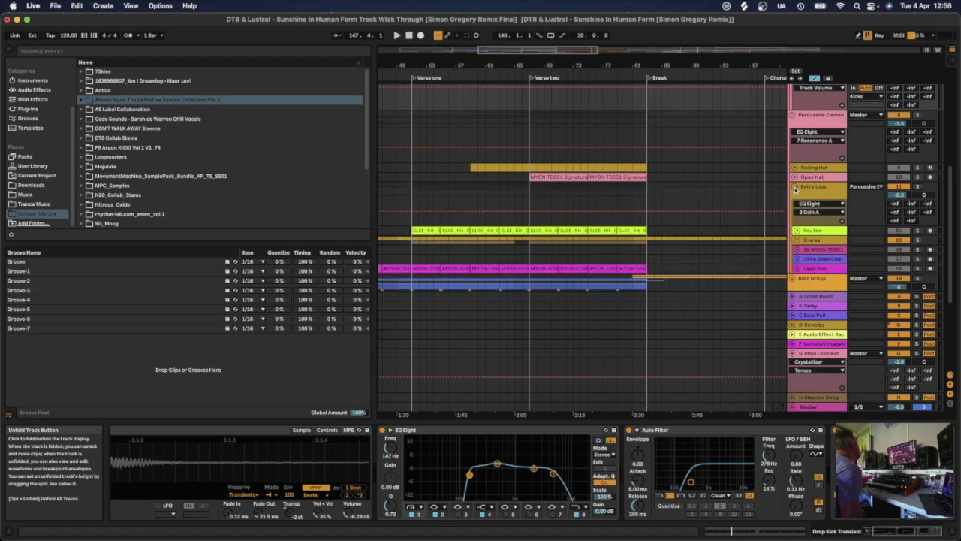
click(794, 177)
click(795, 166)
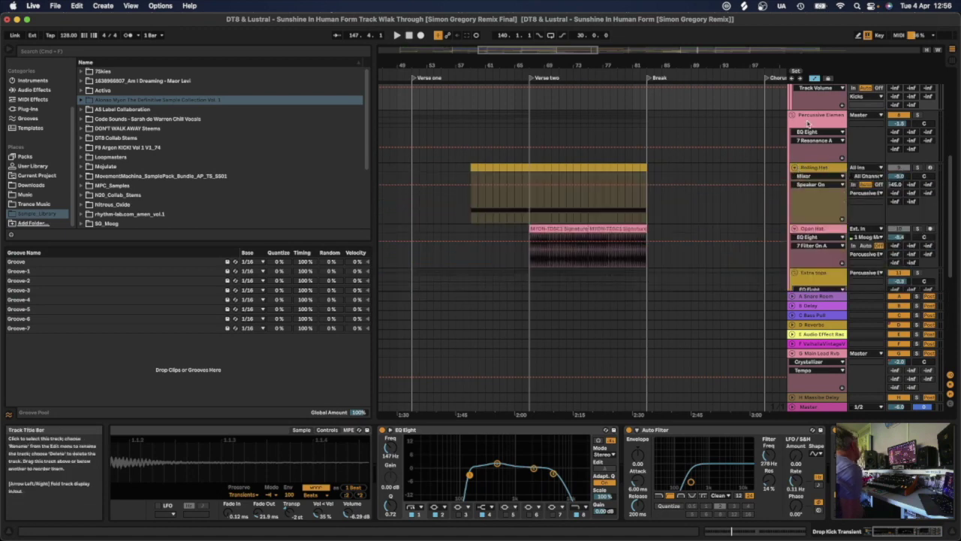
click(808, 122)
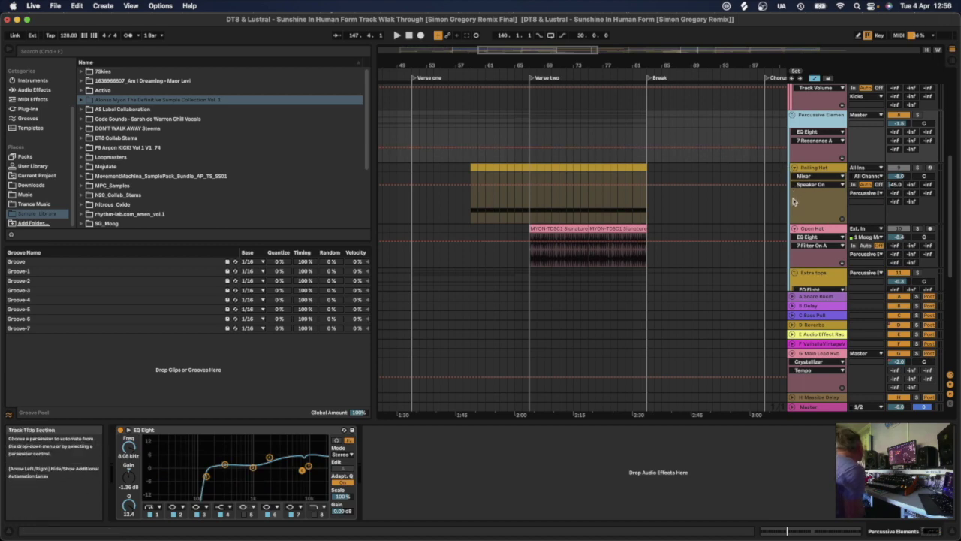
- Solo the Rolling Hat track with the playback start at bar 67, and inspect its devices including the LFOTool plug-in
click(810, 172)
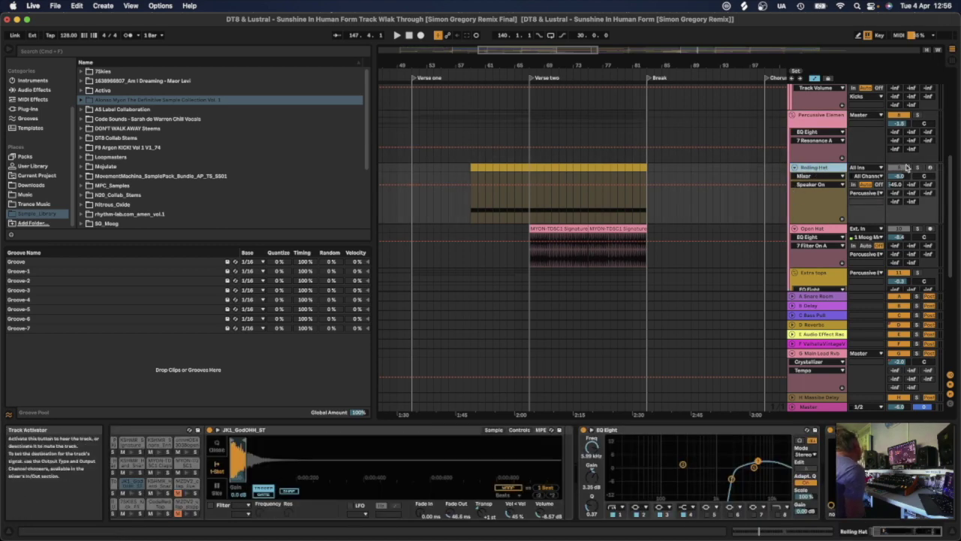
click(916, 168)
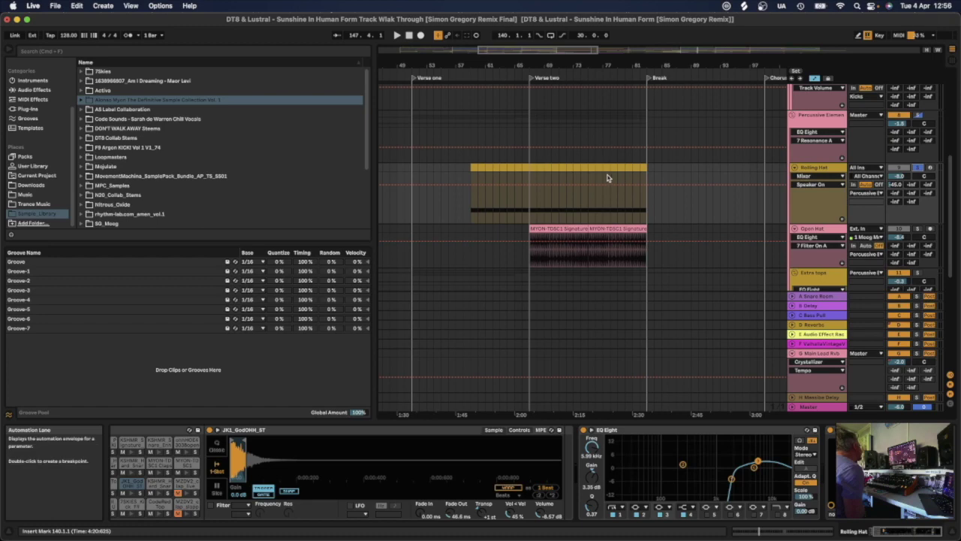
click(527, 179)
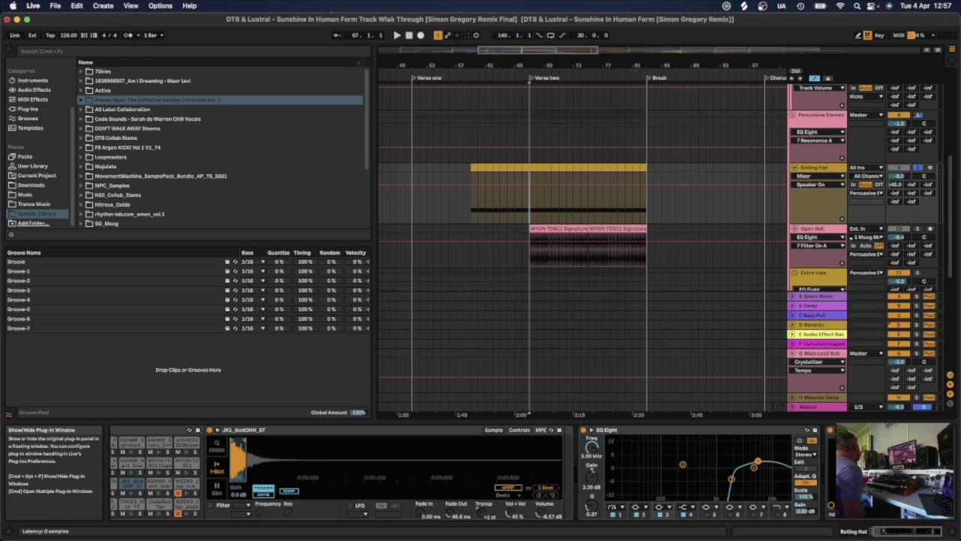
click(831, 431)
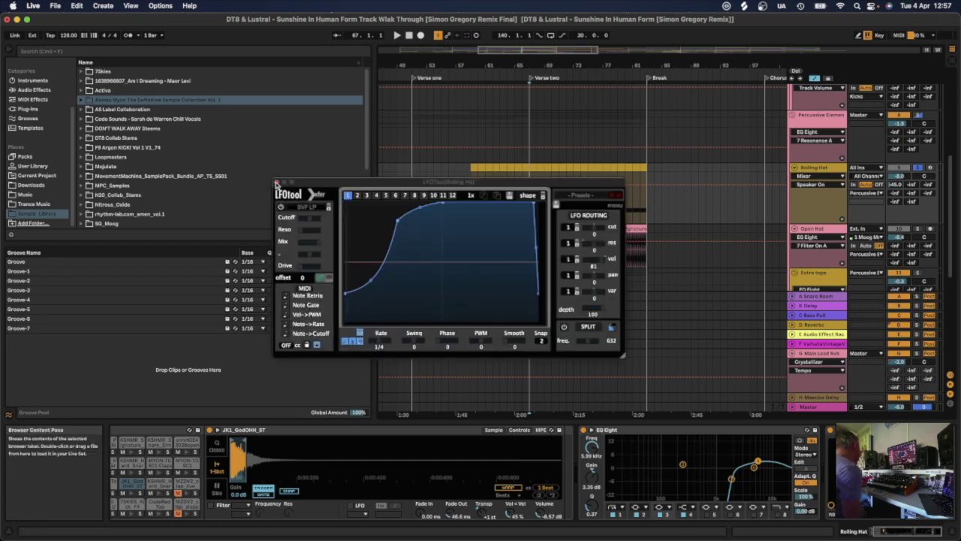
click(276, 182)
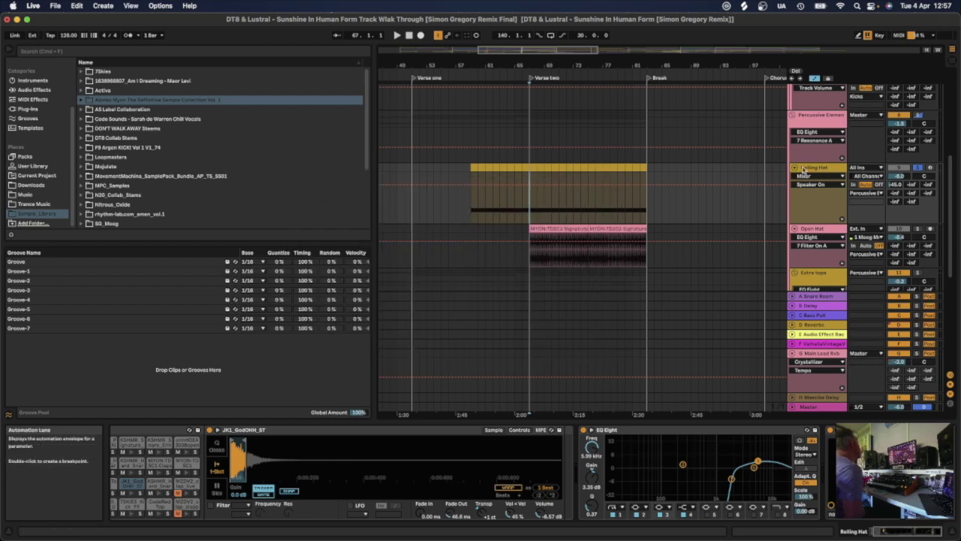
- Play the Open Hat track soloed from bar 67, and show the device chains of Open Hat and the Extra tops group
key(space)
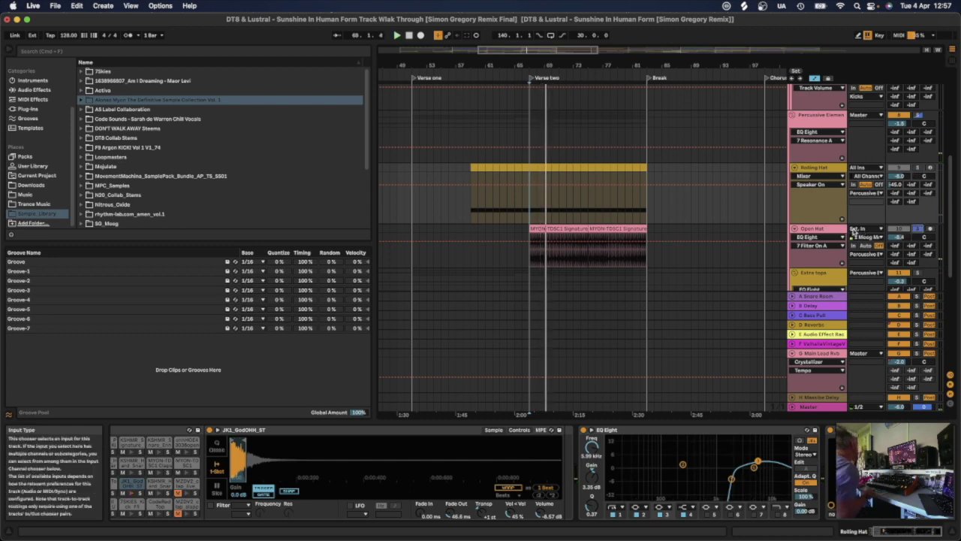
click(820, 228)
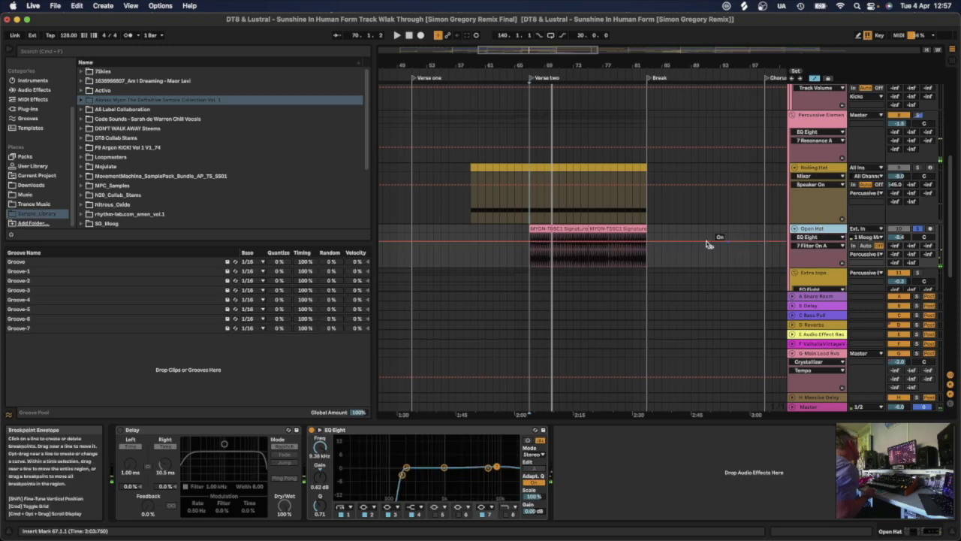
scroll(524, 257, down, 3)
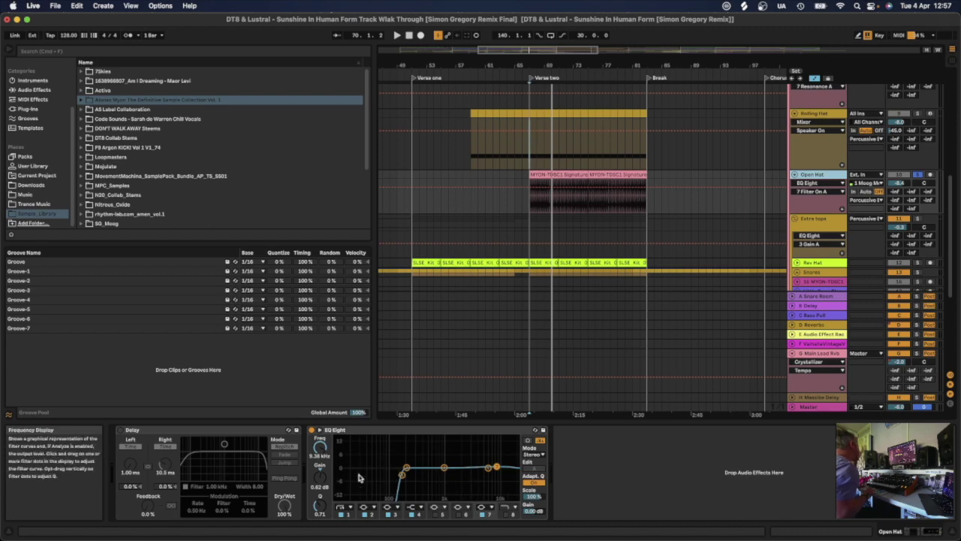
click(829, 225)
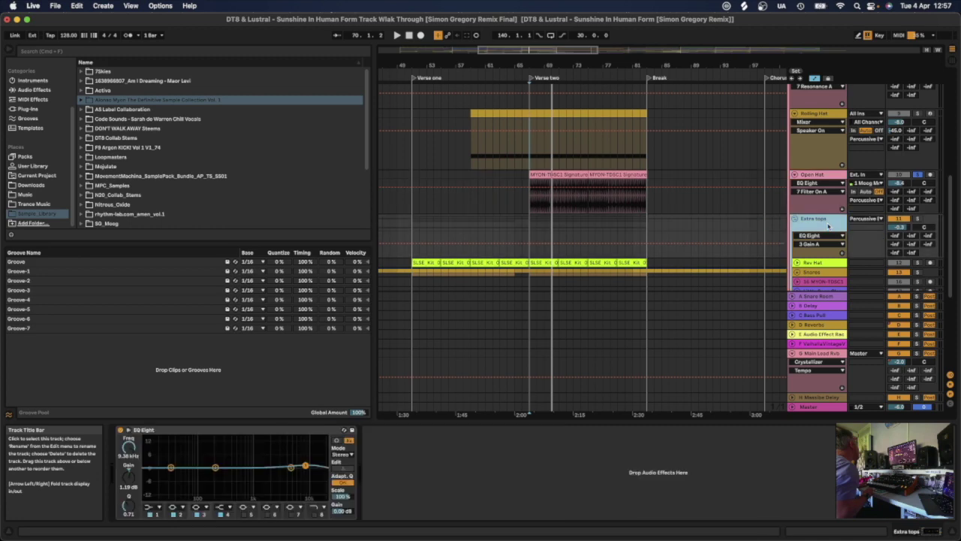
- Unfold the Rev Hat track in the Extra tops group, show its EQ Eight, and play it soloed from bar 68
scroll(819, 230, down, 5)
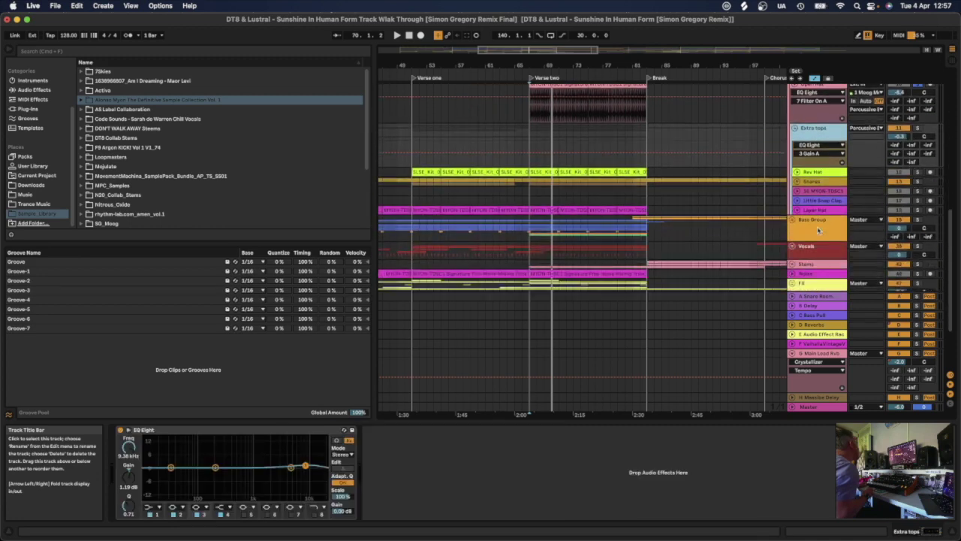
click(815, 173)
click(798, 173)
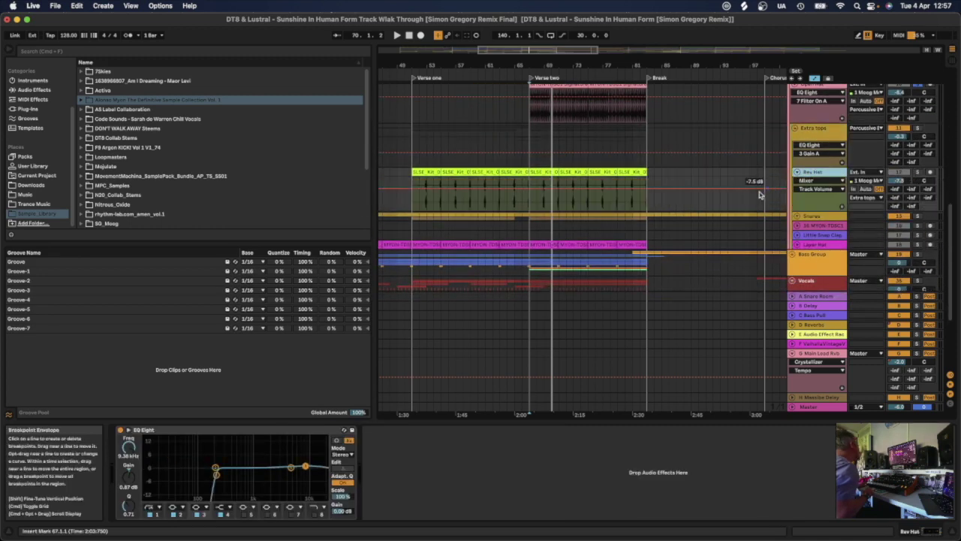
click(537, 204)
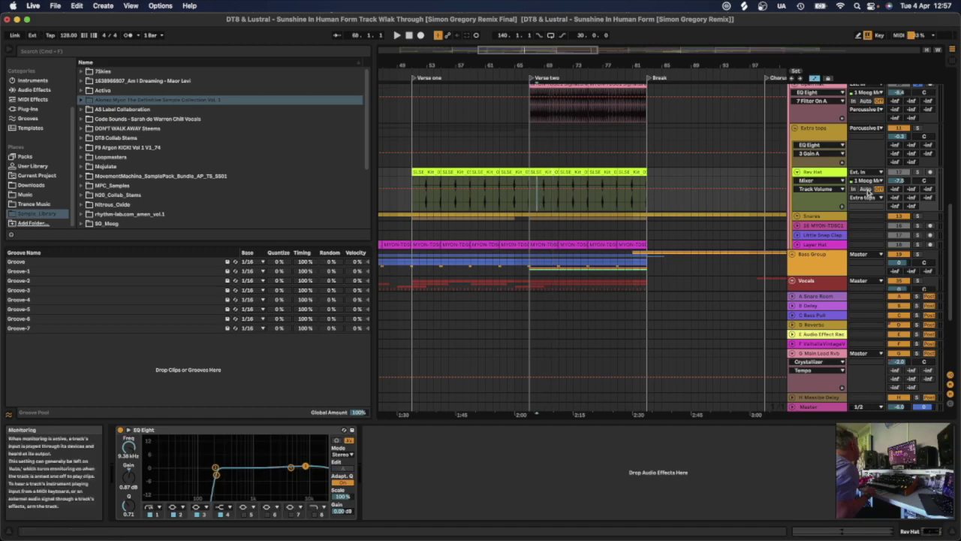
key(space)
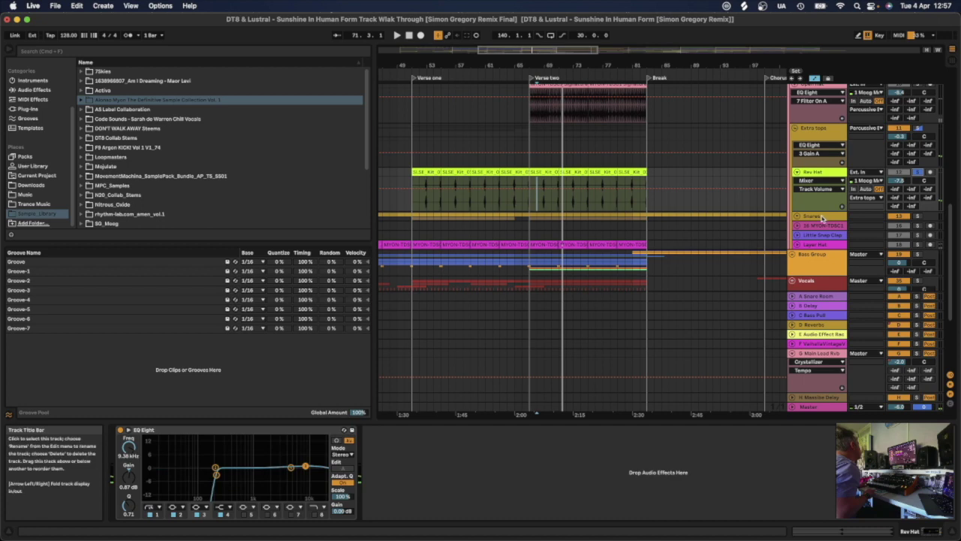
- Show the Layer Hat track's device chain and play the track soloed from bar 68
click(827, 246)
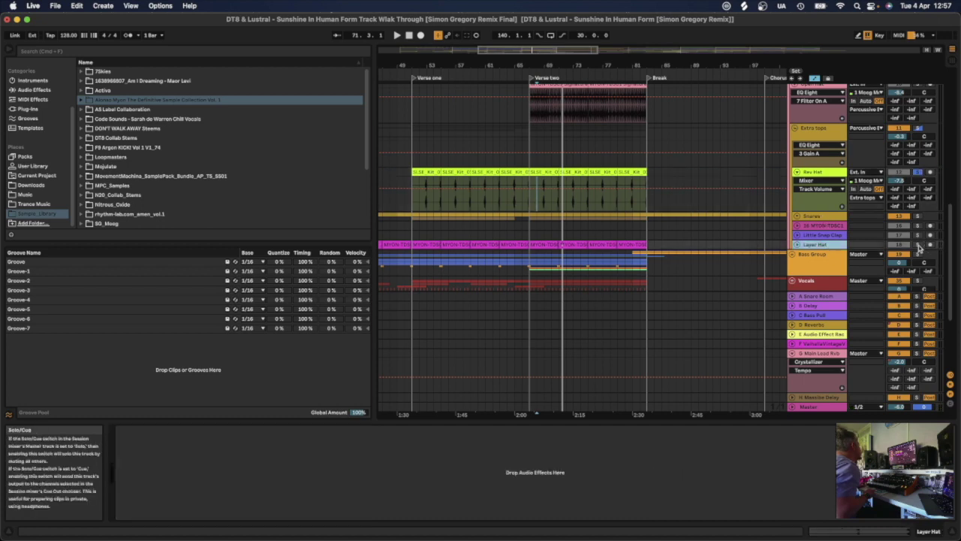
key(space)
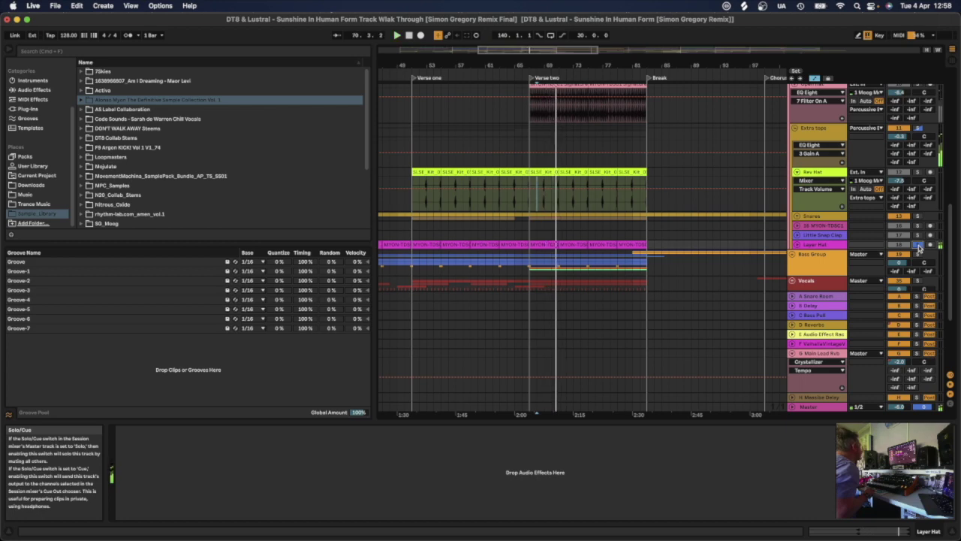
- Unfold the Snares group and inspect its Glue Compressor, EQ Eight and kHs Transient Shaper settings
click(811, 217)
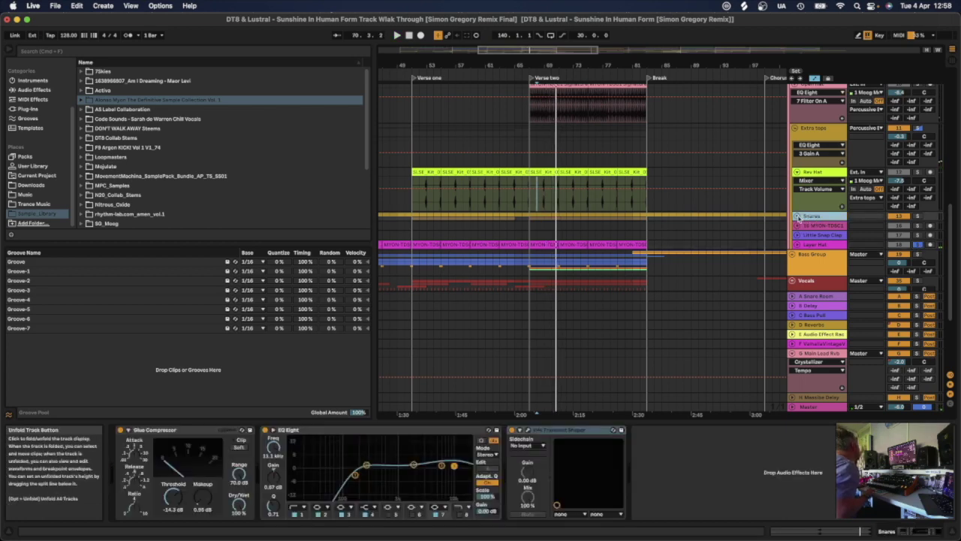
key(Right)
scroll(824, 219, down, 4)
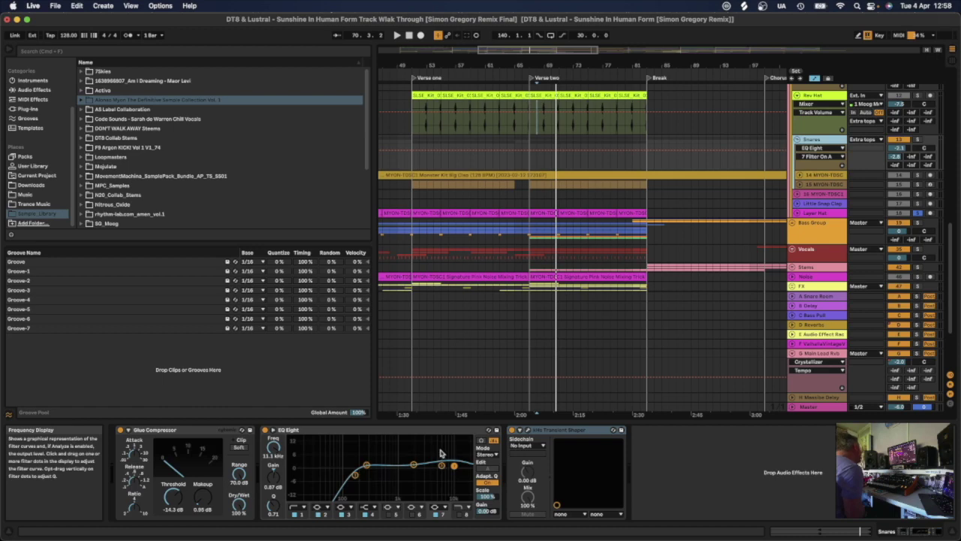
click(561, 431)
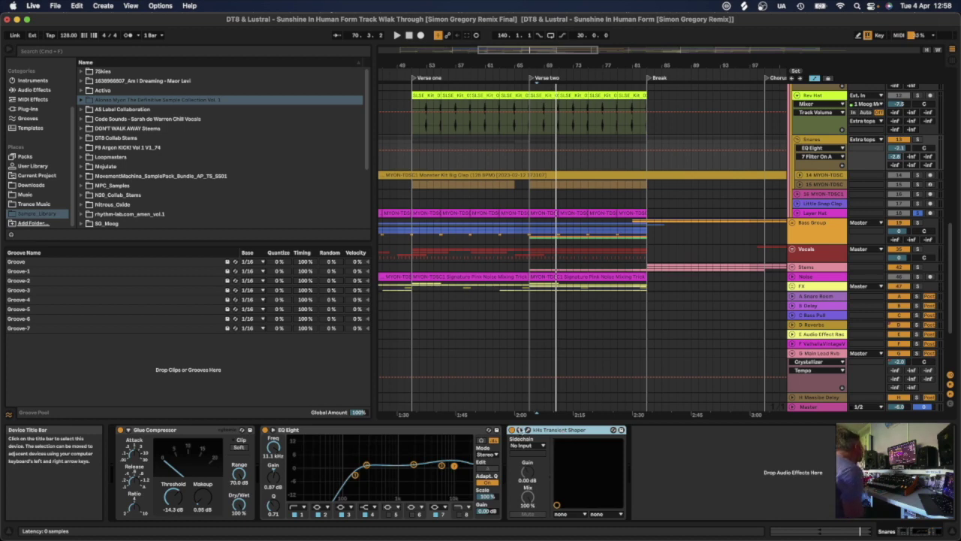
click(517, 429)
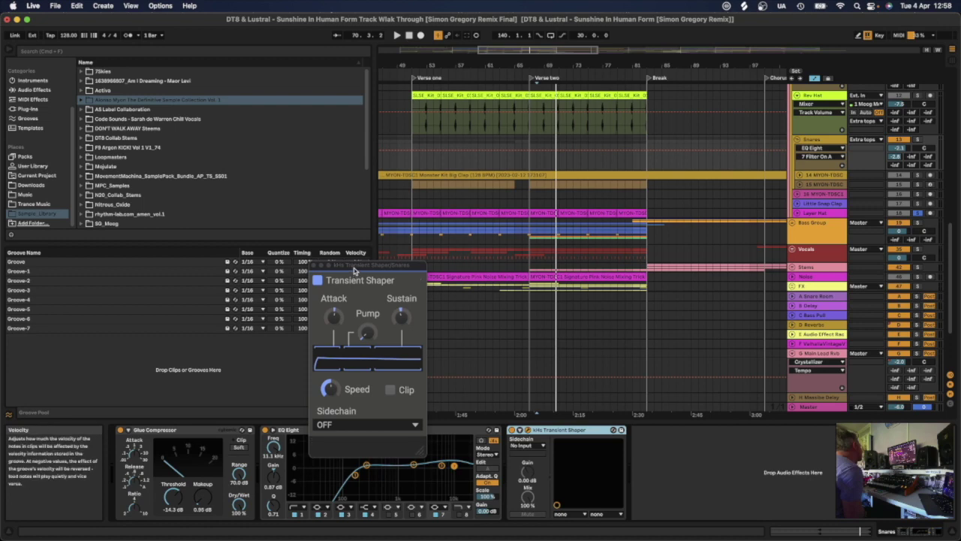
drag(364, 268, 365, 252)
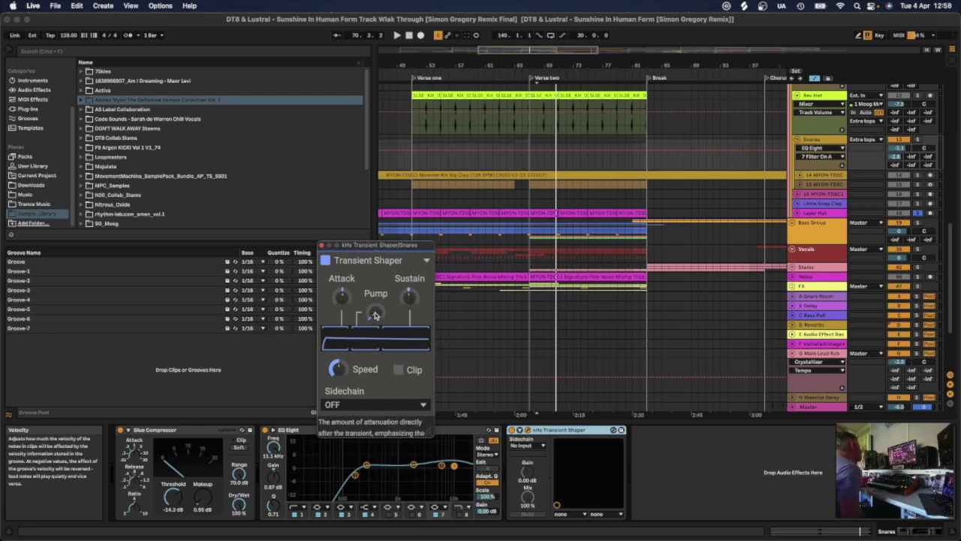
click(322, 246)
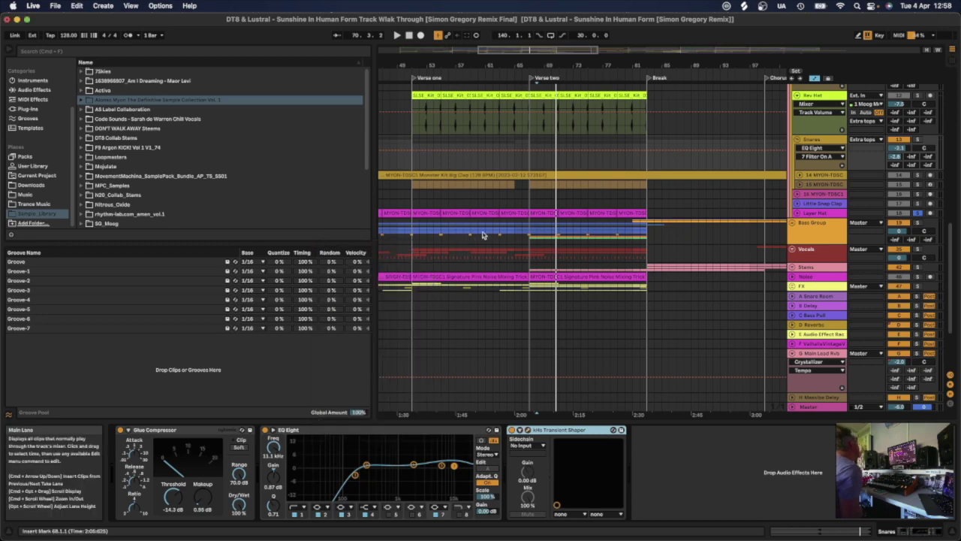
- Review the Monster Kit Big Clap track's EQ Eight and Utility, and open its ShaperBox 2 volume curve
click(830, 177)
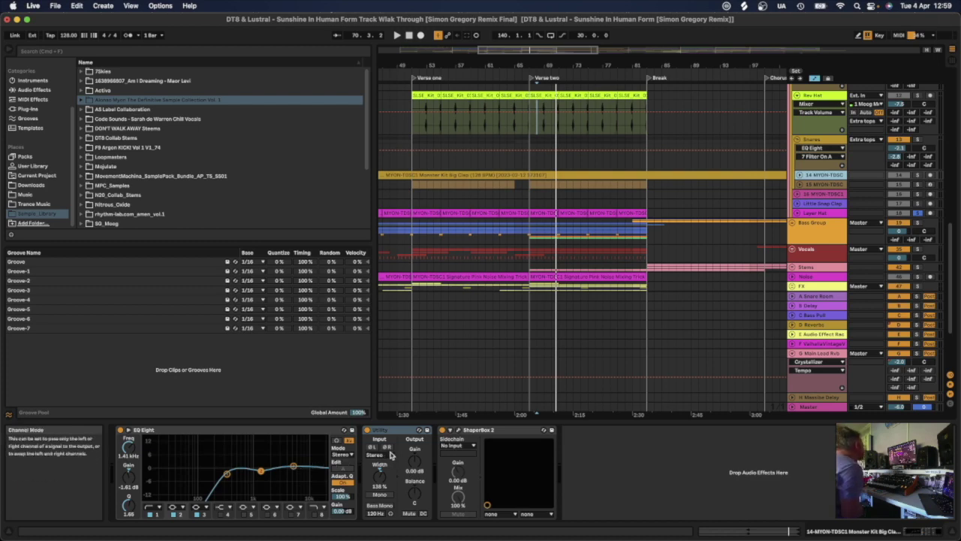
click(381, 473)
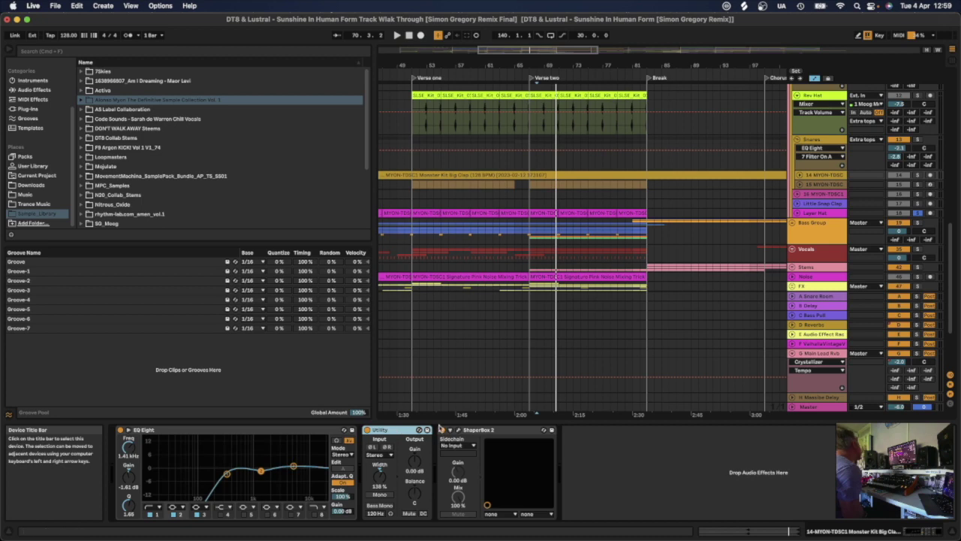
click(495, 431)
click(458, 430)
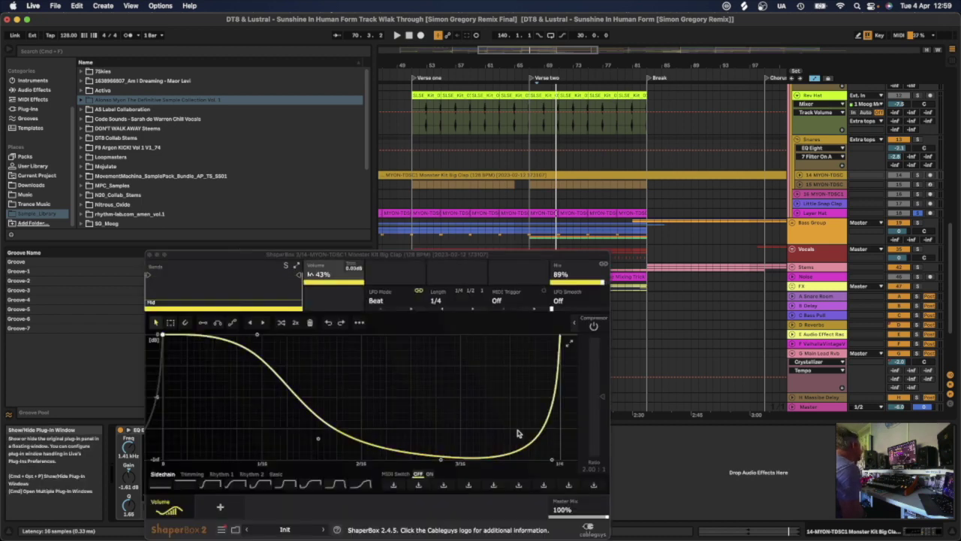
drag(423, 260, 411, 214)
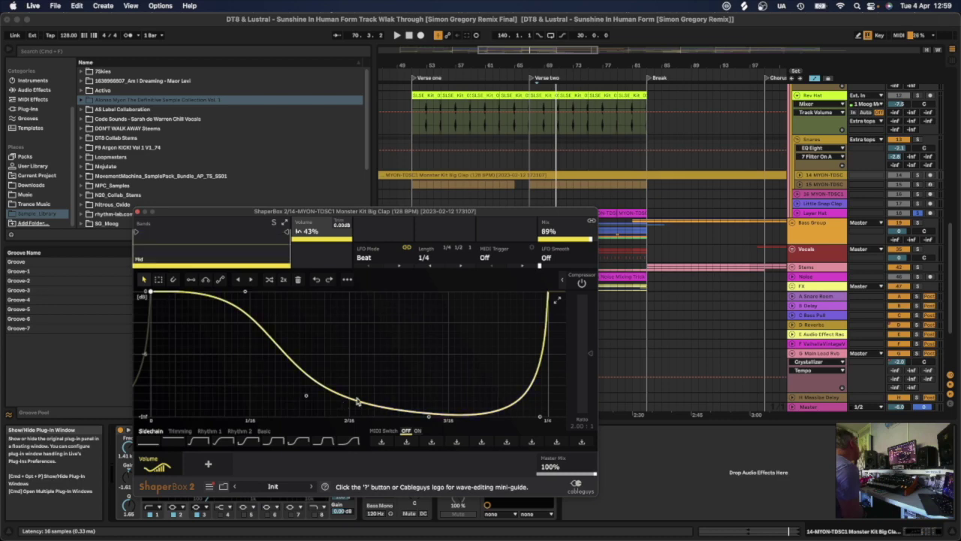
- Play the Monster Kit Big Clap track soloed from bar 68, close the ShaperBox 2 window, and unfold the track
click(917, 175)
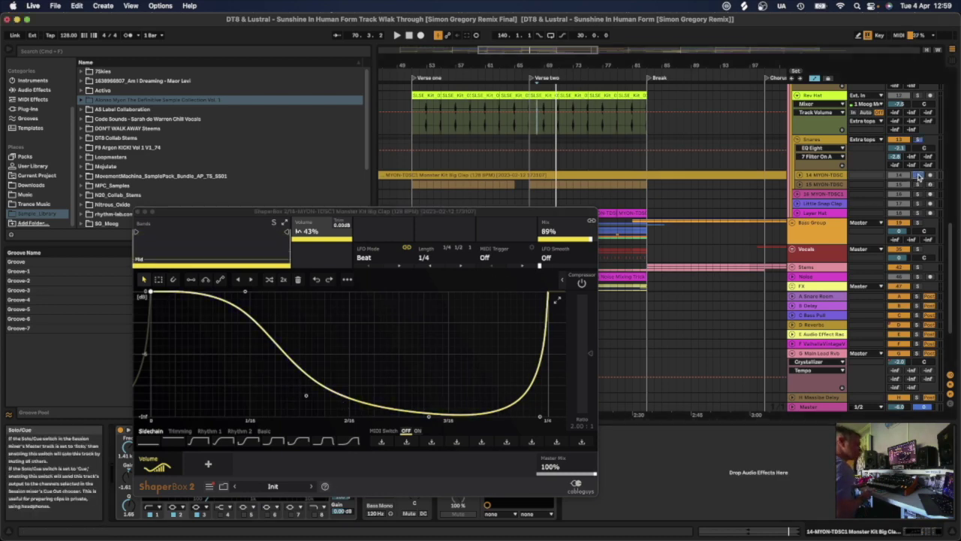
key(space)
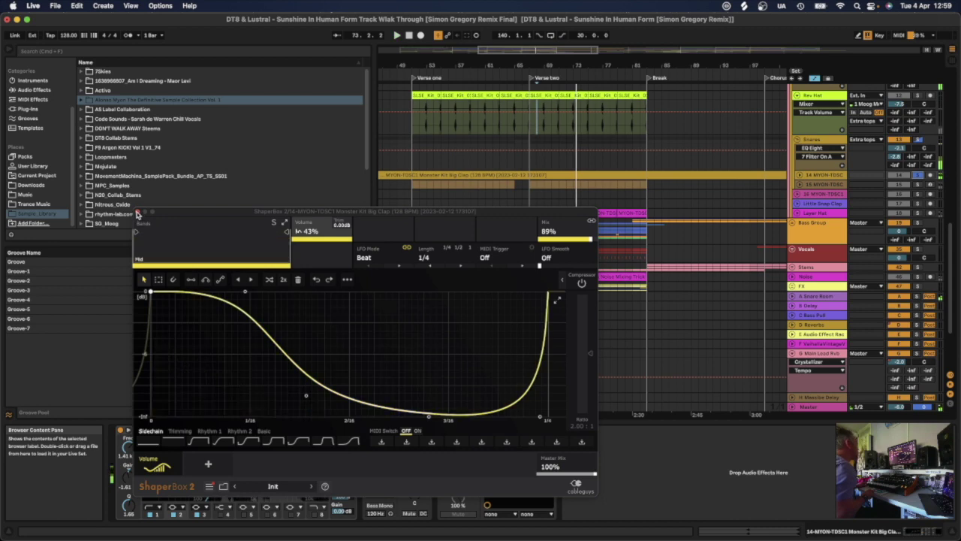
key(super+alt+p)
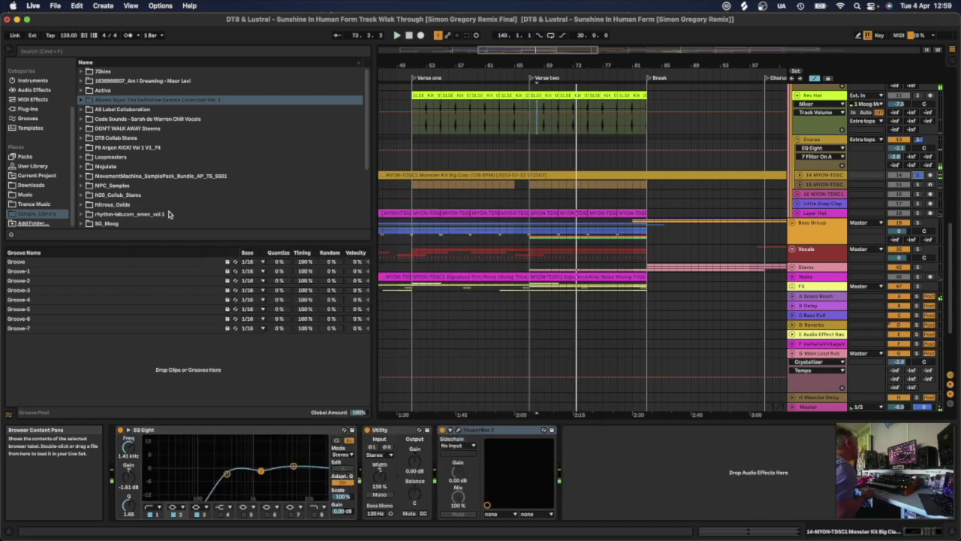
click(799, 175)
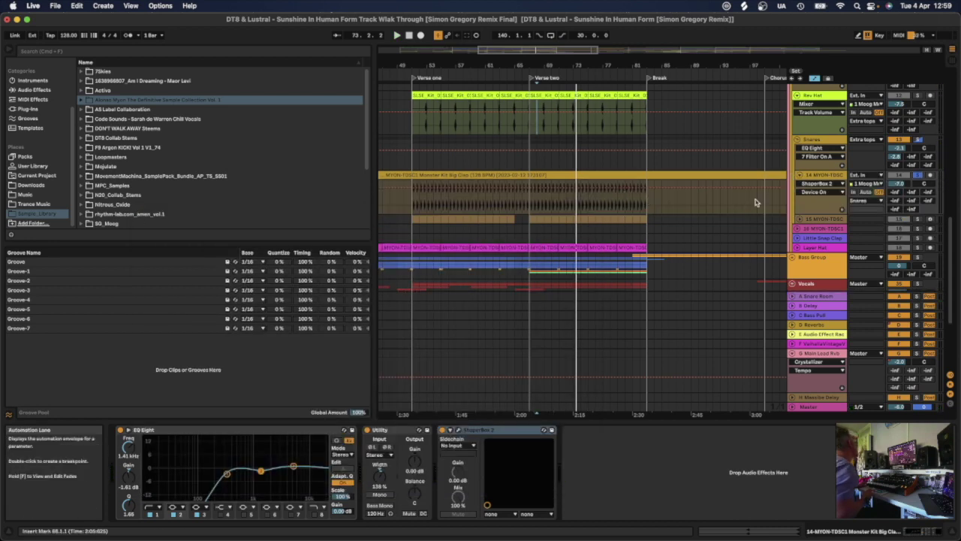
- Show the Snares 30 BIG track's devices and play it soloed from bar 68, followed by the whole Snares group soloed
click(820, 217)
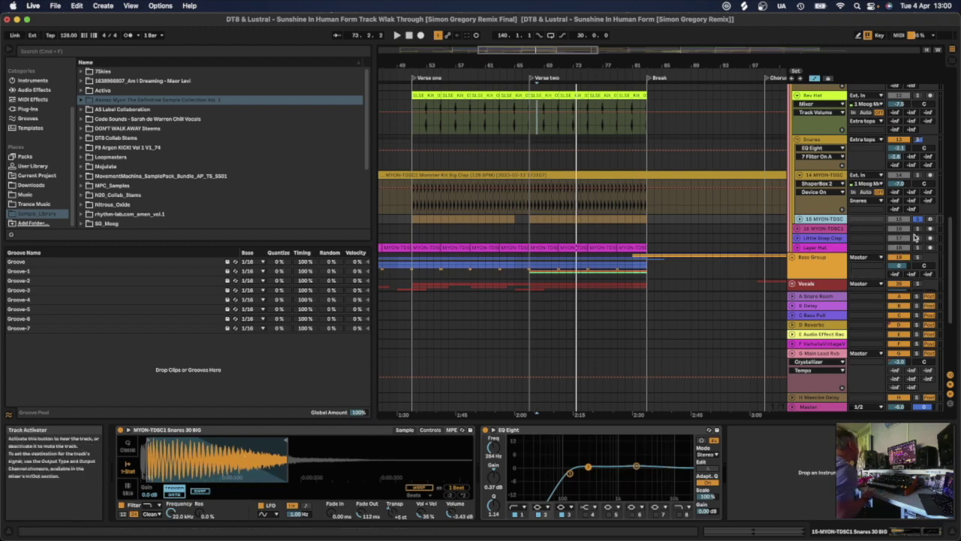
key(space)
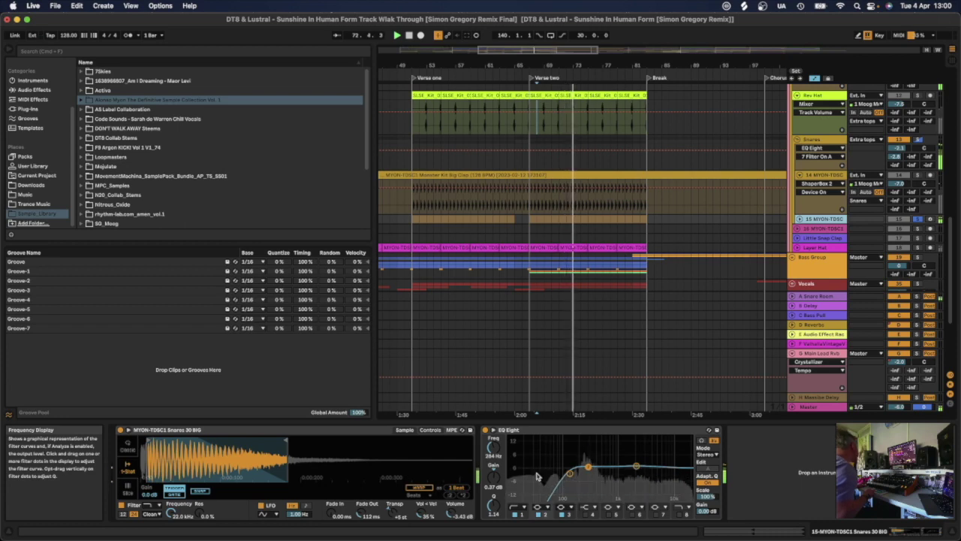
click(917, 220)
click(917, 140)
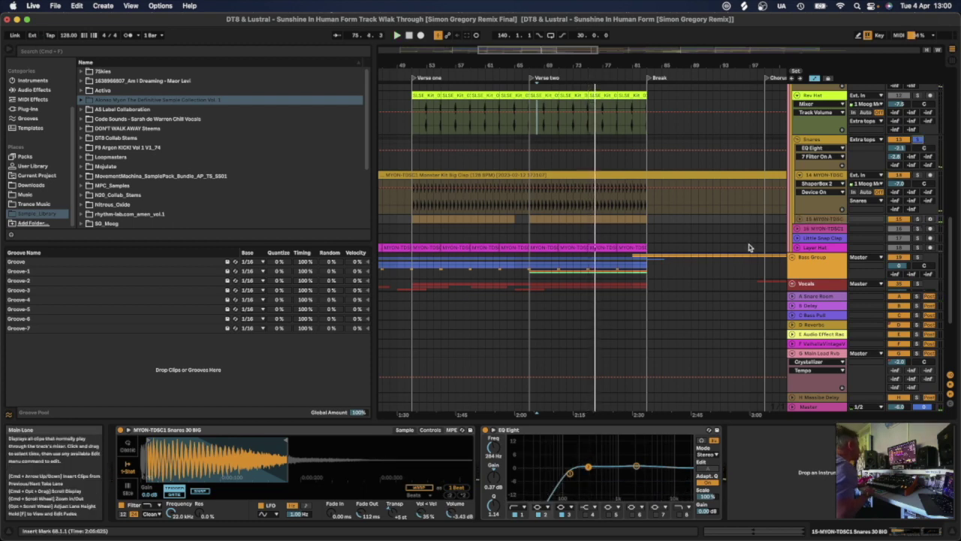
key(space)
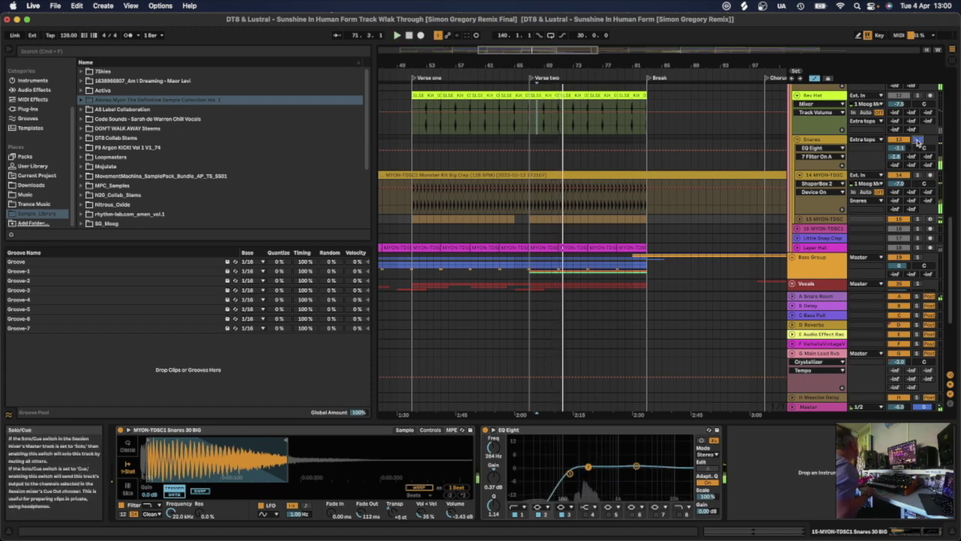
- Fold the Snares group, and unfold the Bass Group and the Pluck Bass Group inside it
click(796, 141)
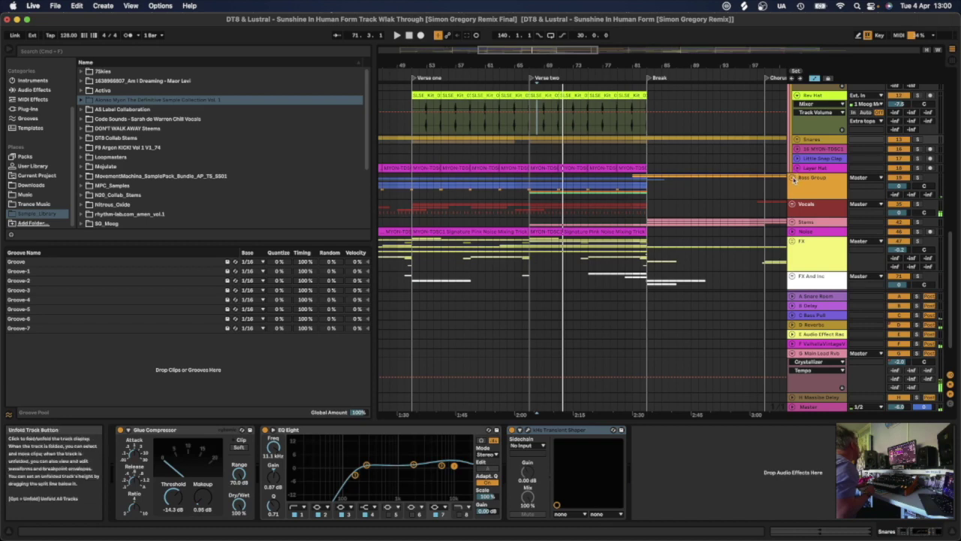
click(795, 179)
click(811, 181)
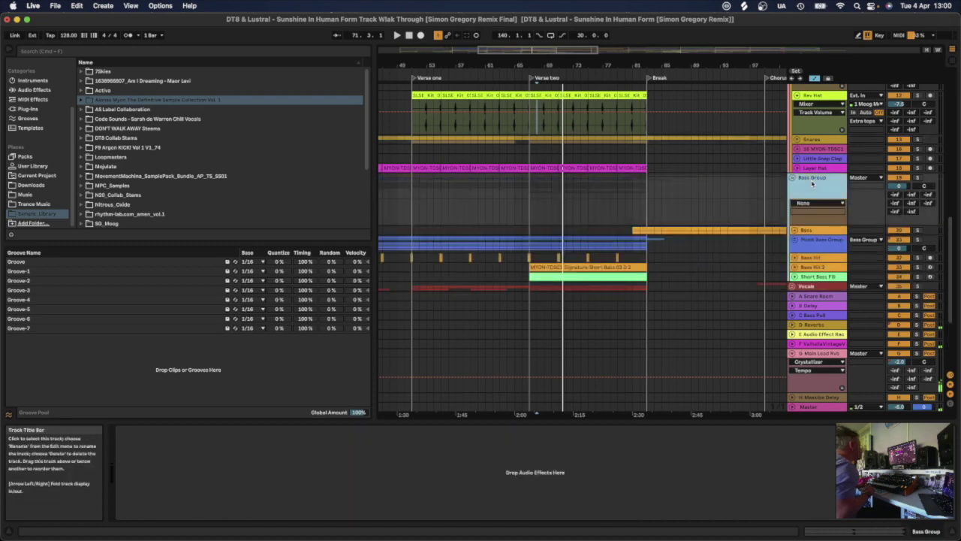
scroll(812, 183, down, 5)
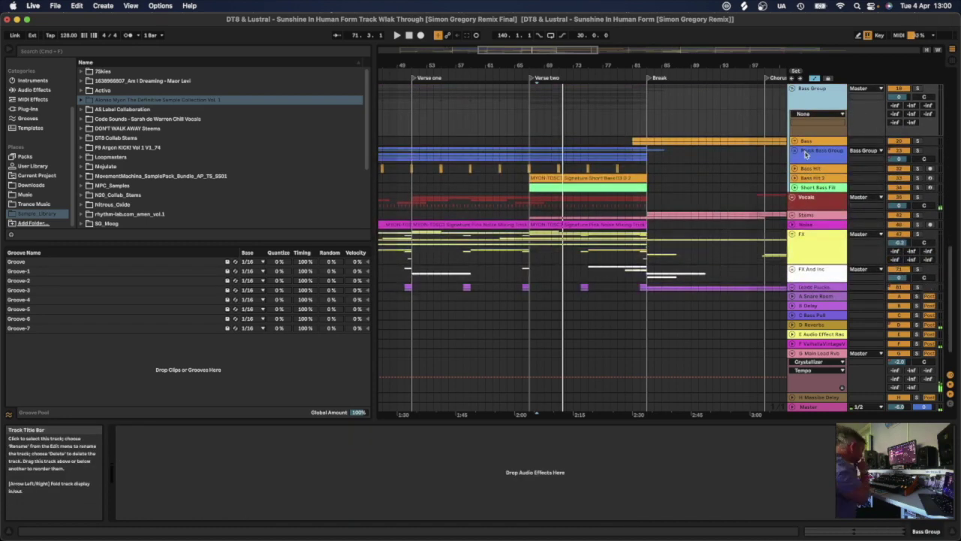
click(795, 153)
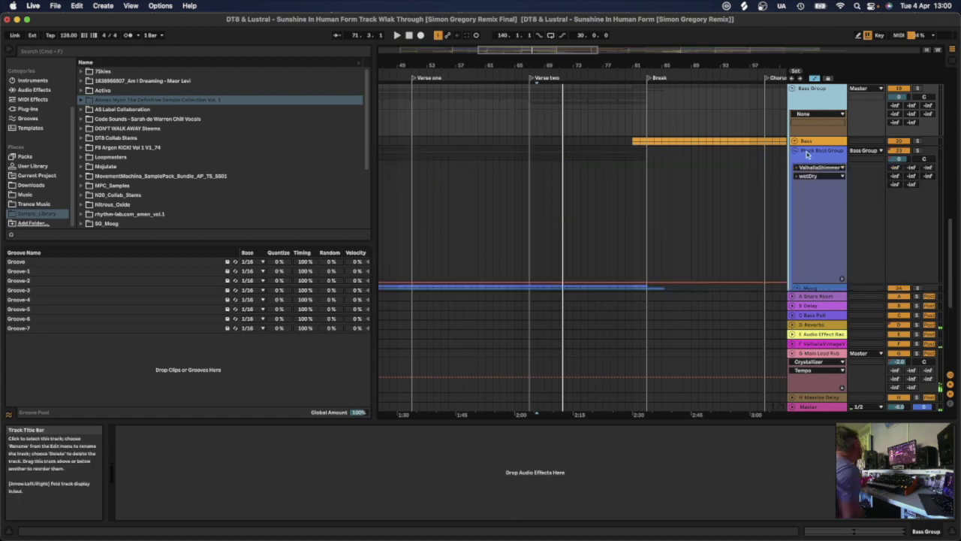
click(821, 150)
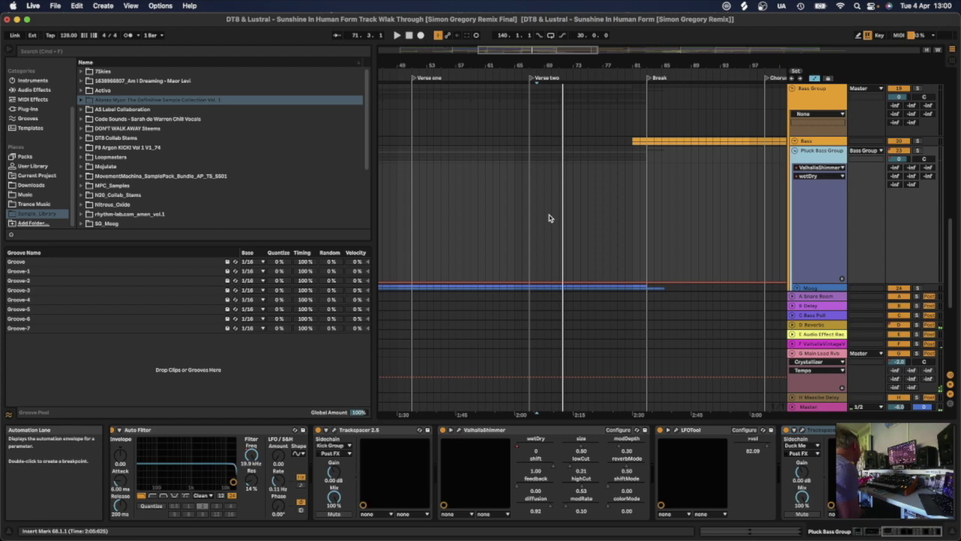
scroll(549, 218, down, 1)
scroll(548, 218, down, 5)
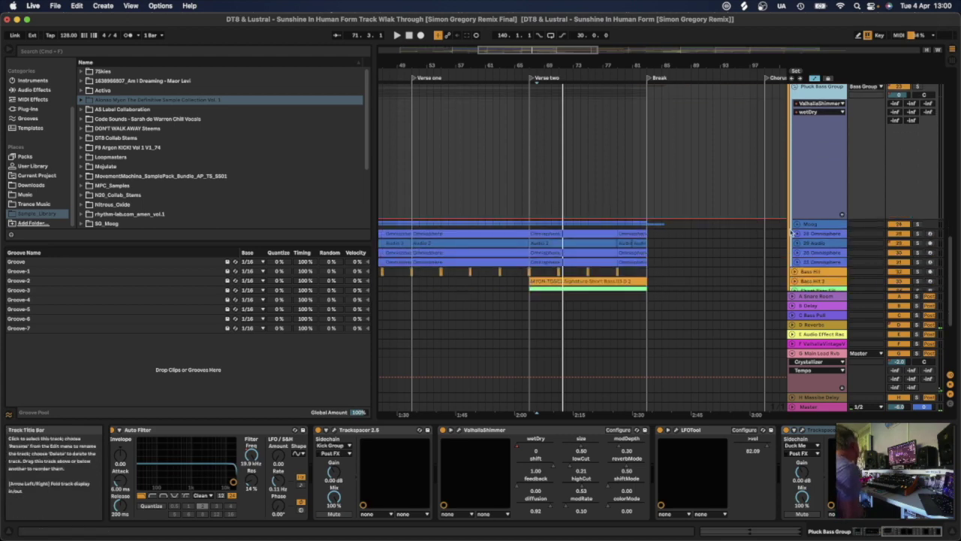
click(814, 234)
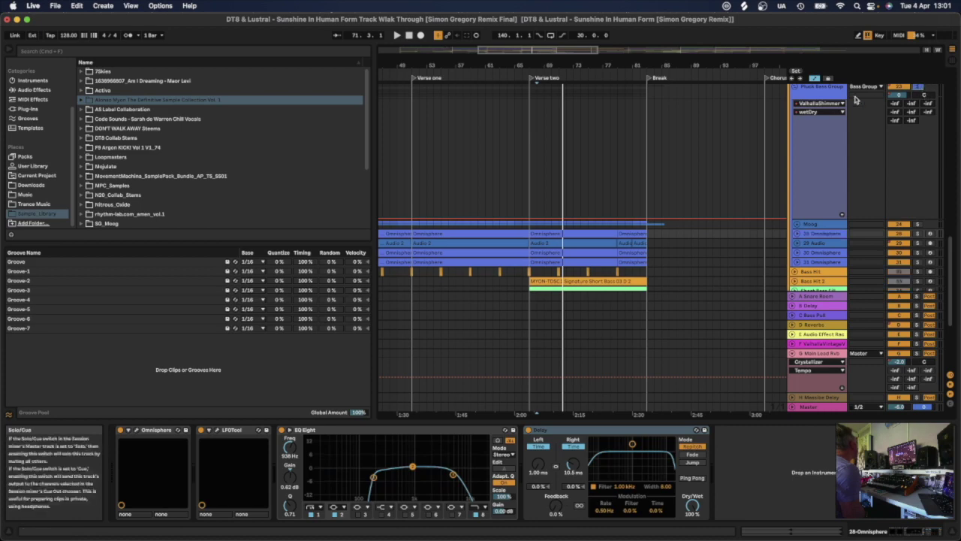
click(412, 192)
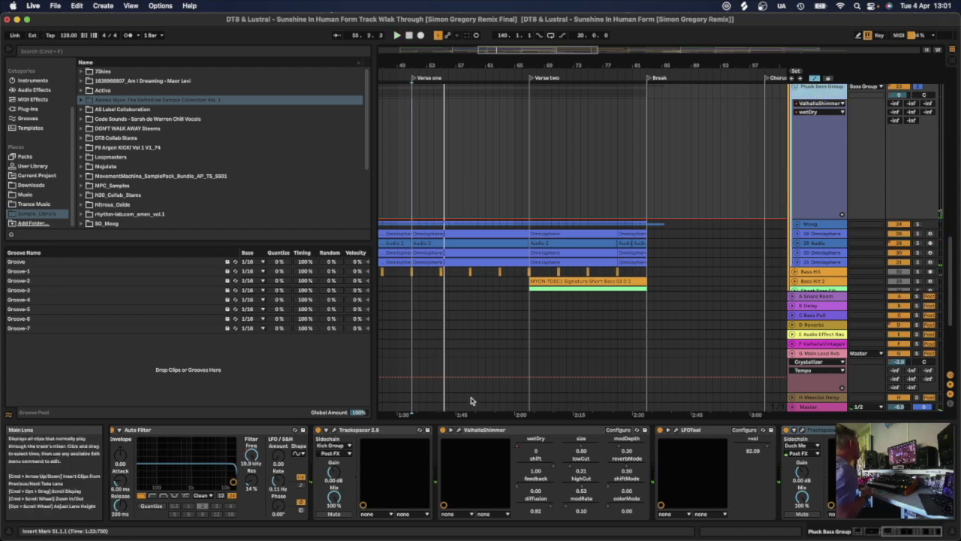
- Inspect the Pluck Bass Group's Glue Compressor, EQ Eight and Auto Filter, and display the Auto Filter Frequency automation around the Build section
scroll(461, 449, left, 10)
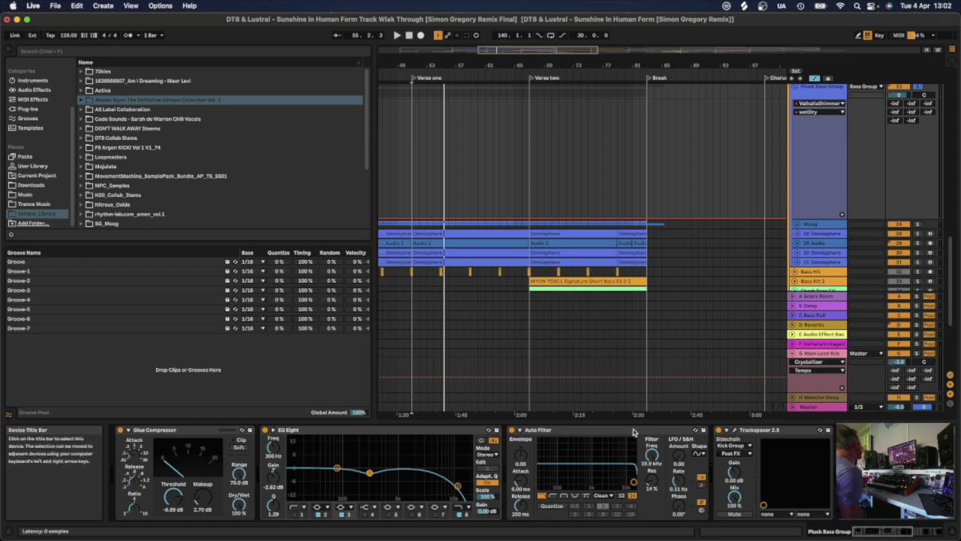
click(598, 432)
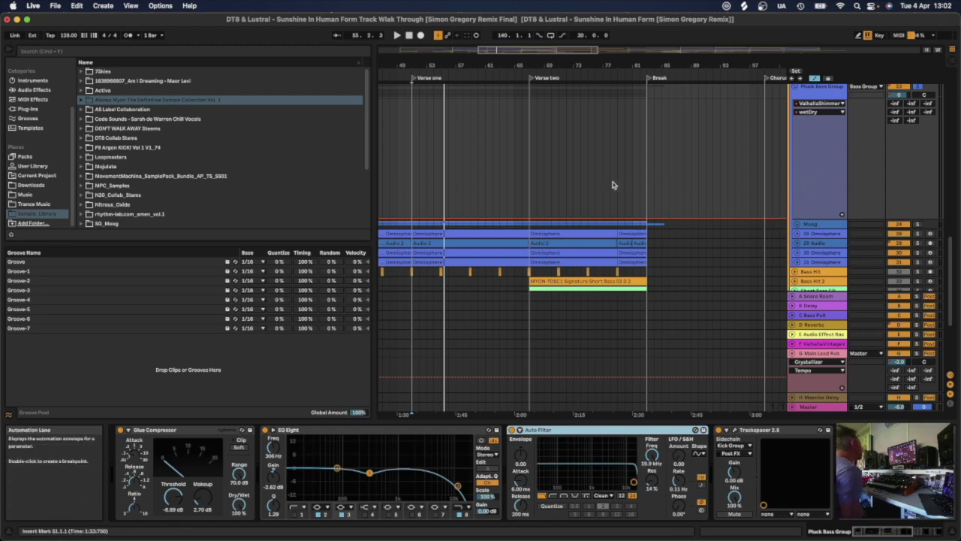
scroll(613, 190, right, 15)
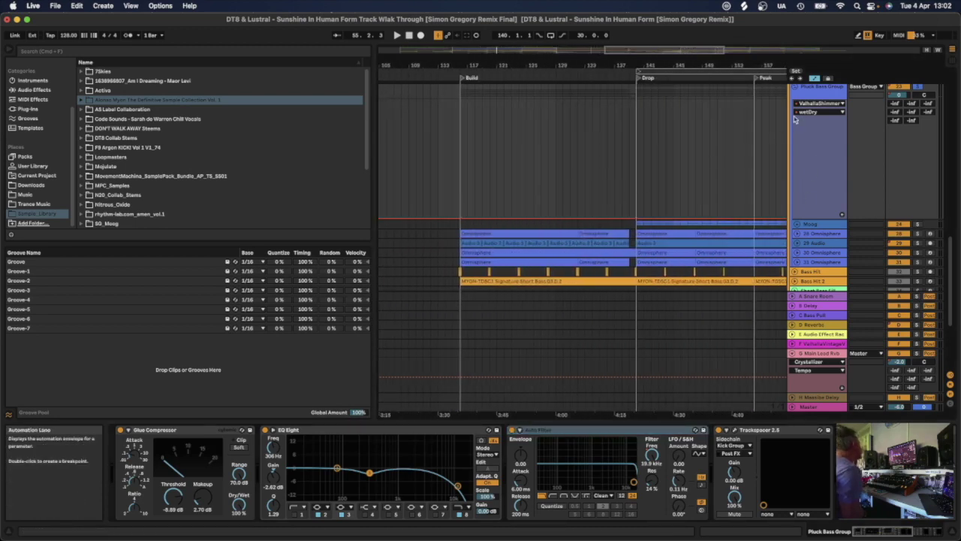
click(829, 105)
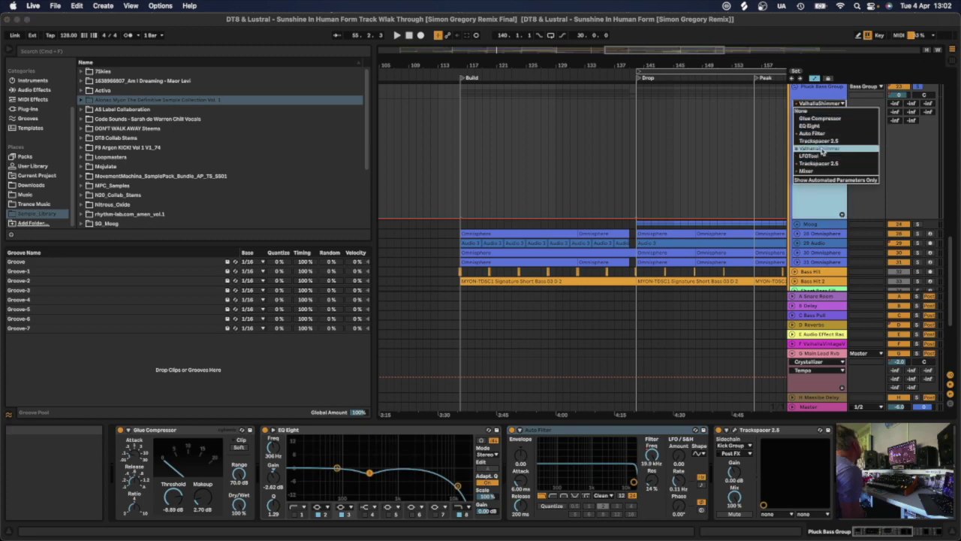
click(821, 134)
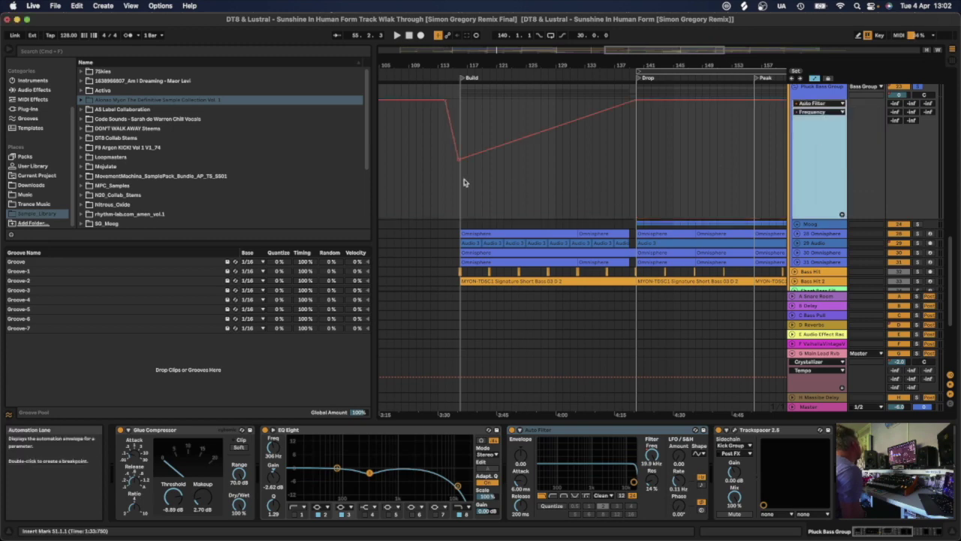
scroll(461, 188, up, 3)
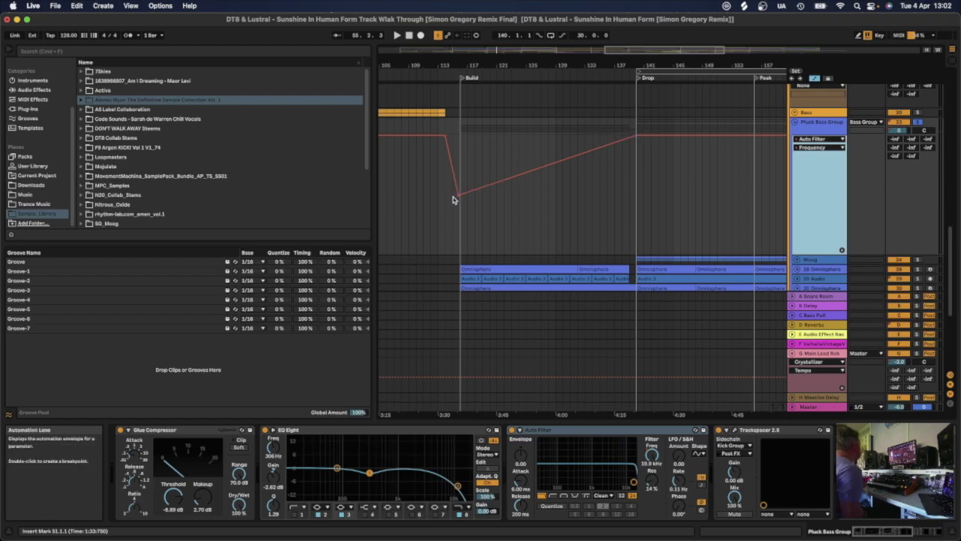
- Return to the verse sections, examine the patch loaded in the 28 Omnisphere track's Omnisphere plug-in, and close its window
scroll(579, 208, down, 5)
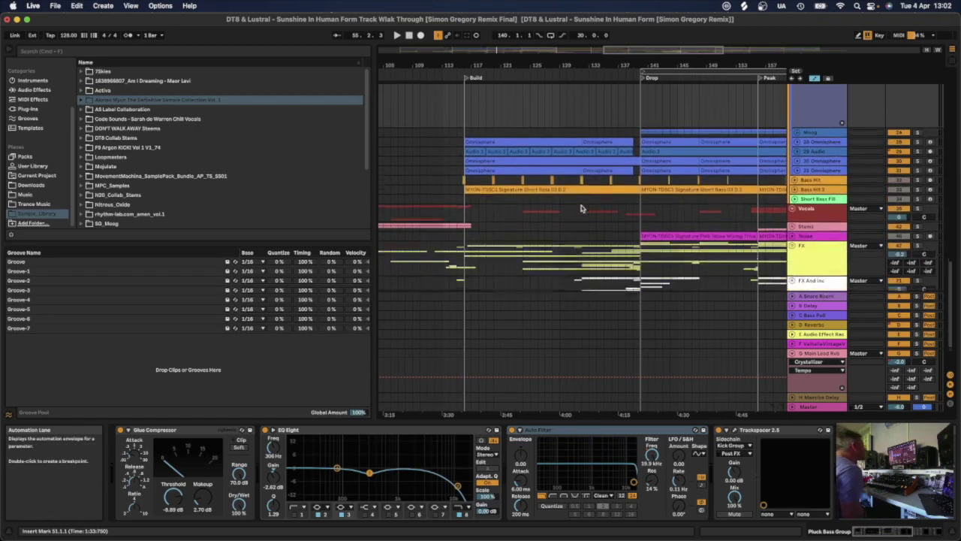
scroll(581, 209, left, 10)
scroll(582, 209, up, 2)
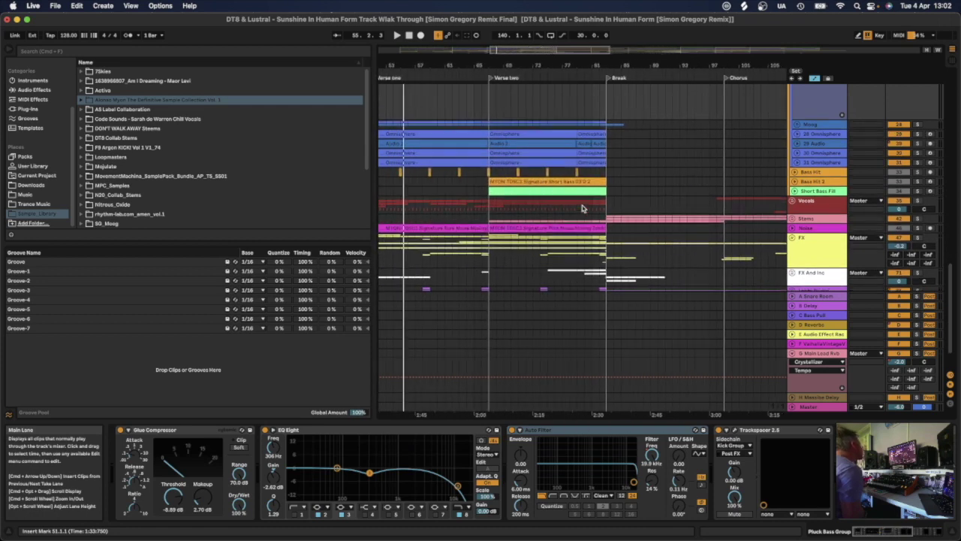
scroll(675, 180, left, 3)
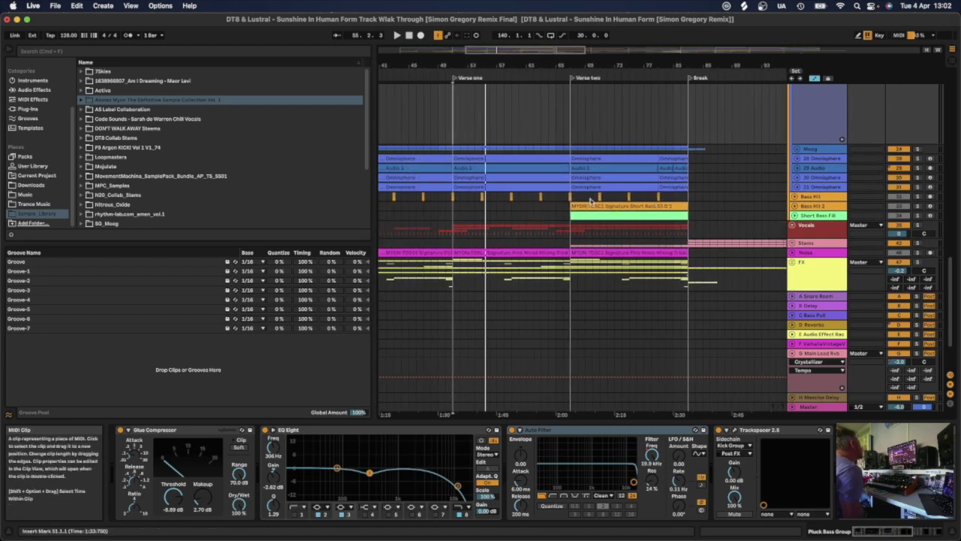
click(810, 157)
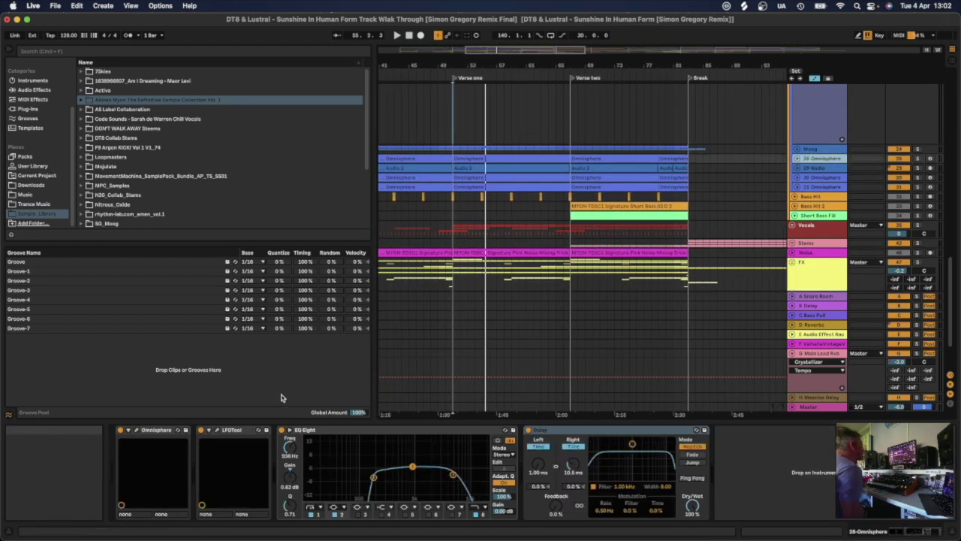
click(136, 431)
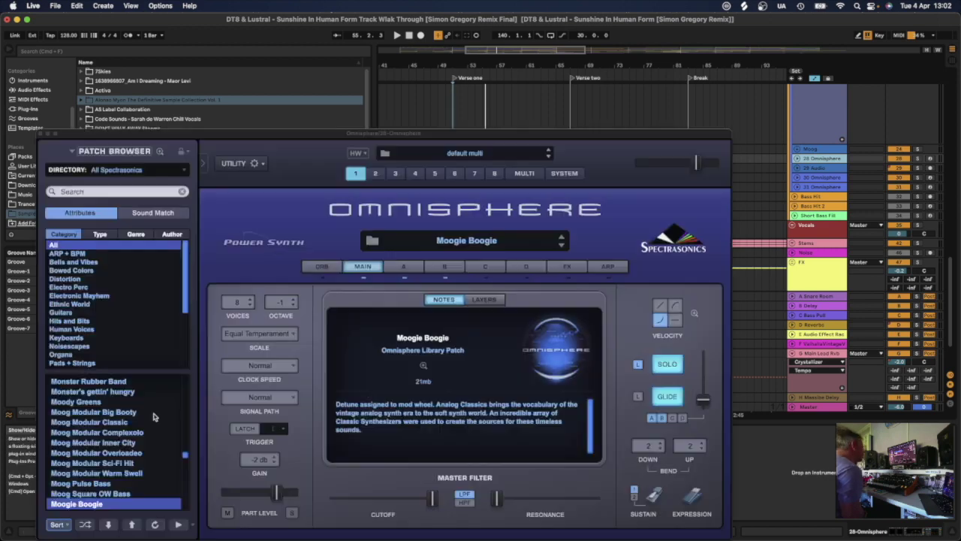
drag(260, 144, 240, 76)
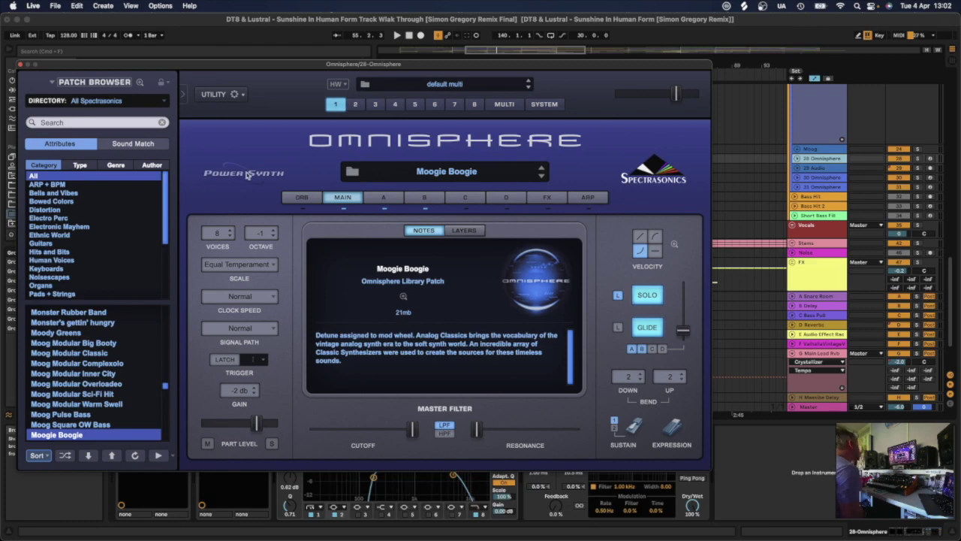
click(21, 65)
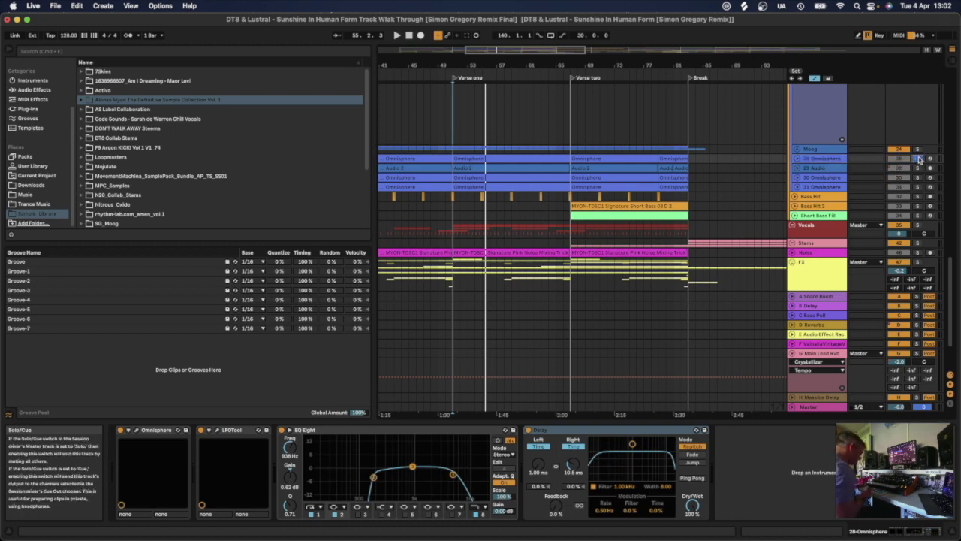
- Play the 28 Omnisphere track soloed from bar 51 while checking its LFOTool curve, and highlight its Delay device
key(space)
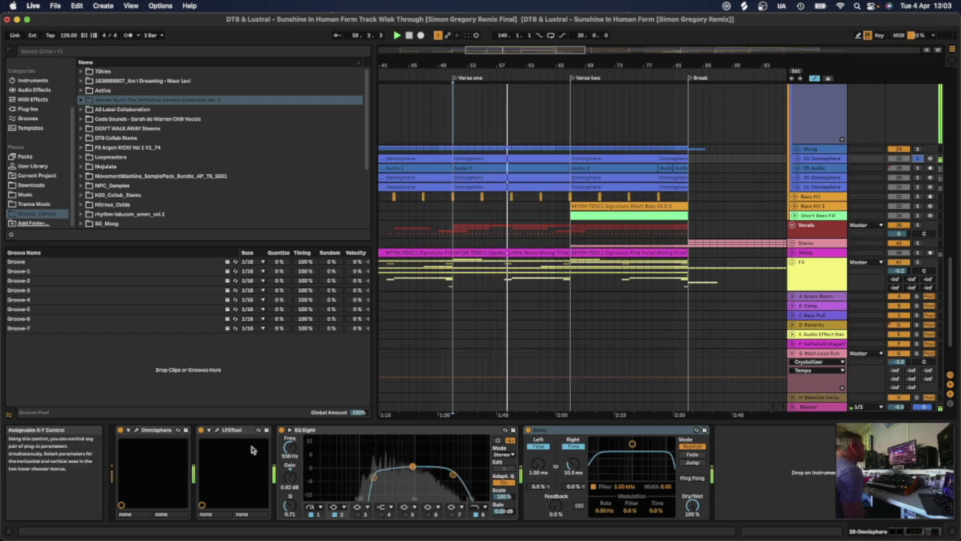
click(217, 432)
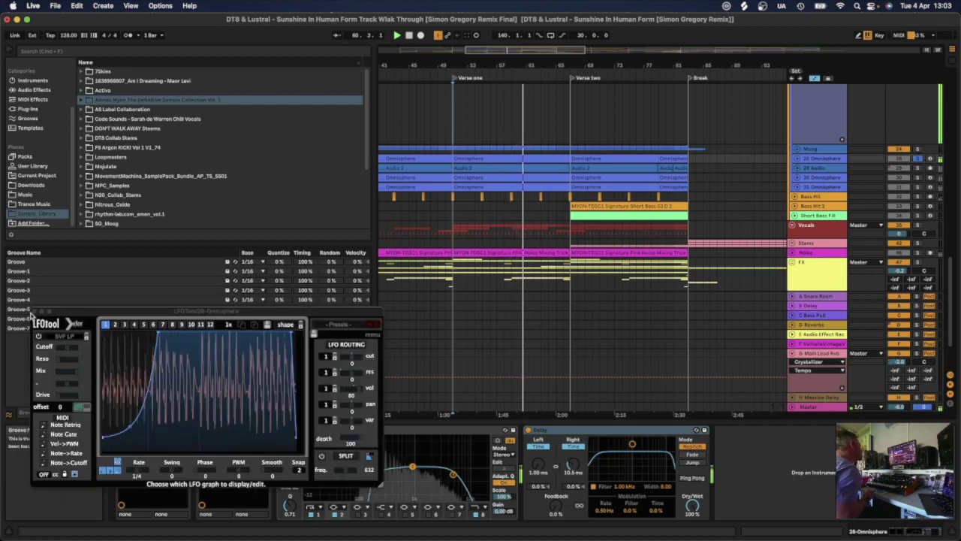
click(35, 311)
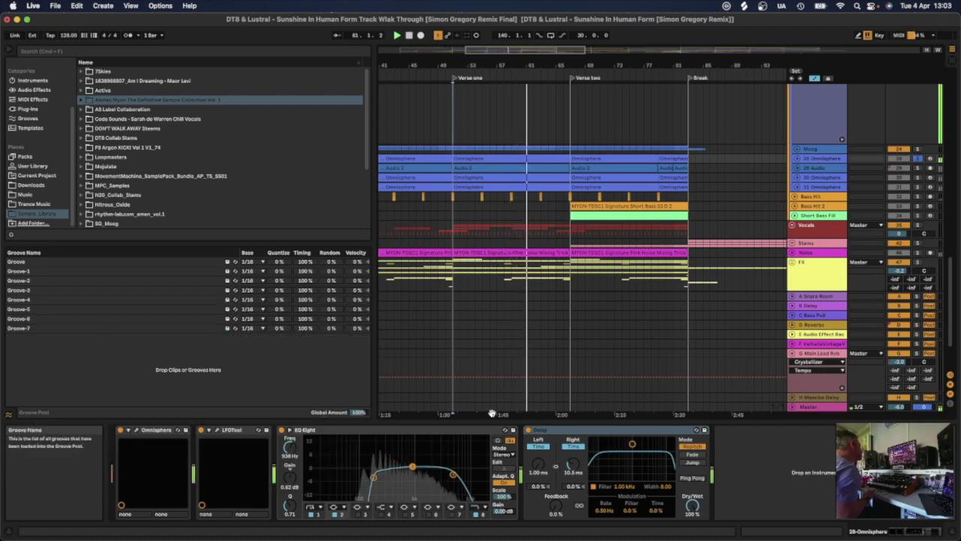
click(607, 434)
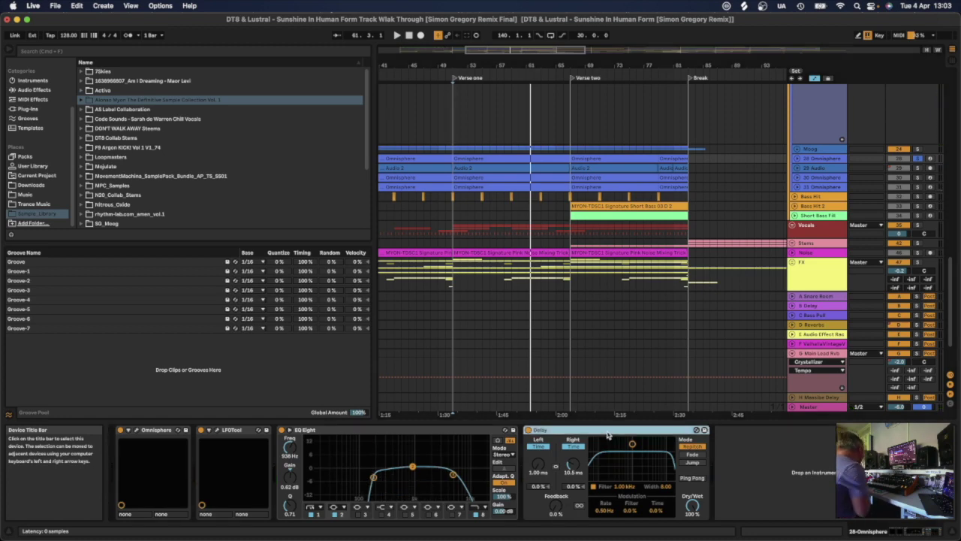
- Show the 29 Audio track's EQ Eight and LFOTool, unfold the track, and play it soloed from bar 51
click(817, 169)
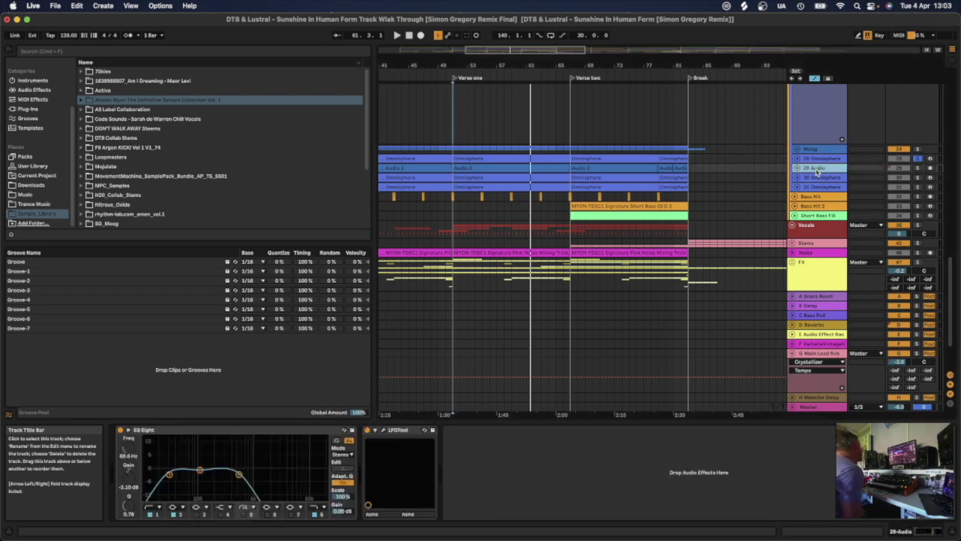
click(797, 169)
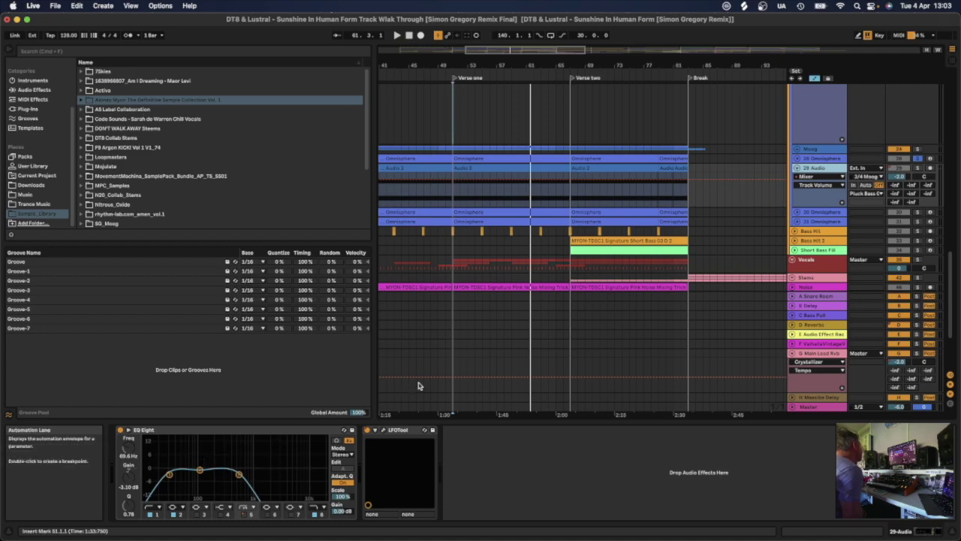
click(916, 171)
key(space)
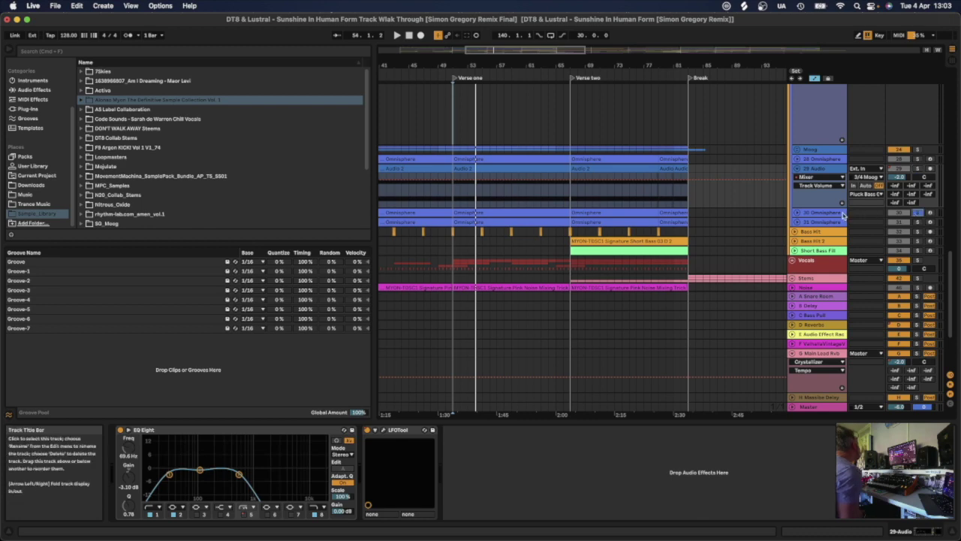
- Show the 30 Omnisphere track's device chain, check the patch loaded in its Omnisphere plug-in, and close the plug-in window
click(903, 215)
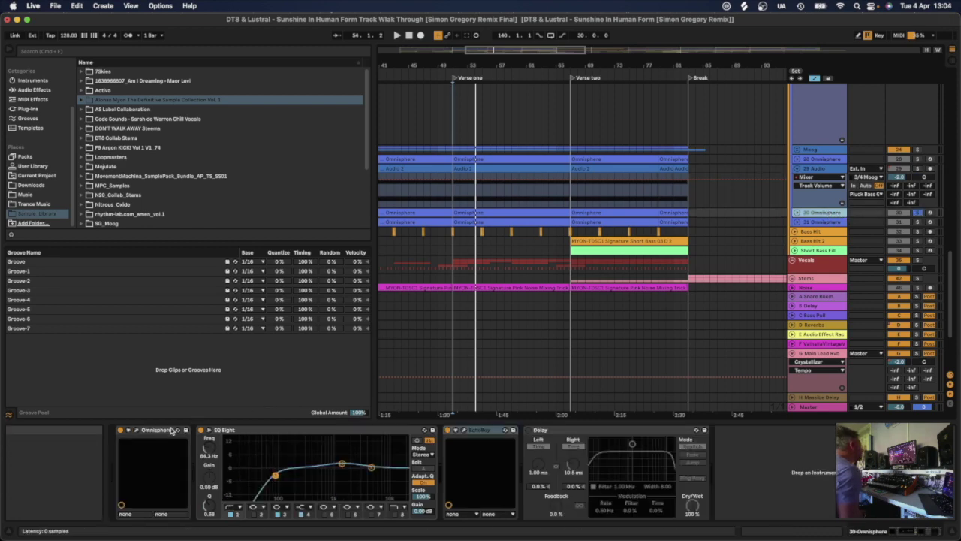
click(136, 430)
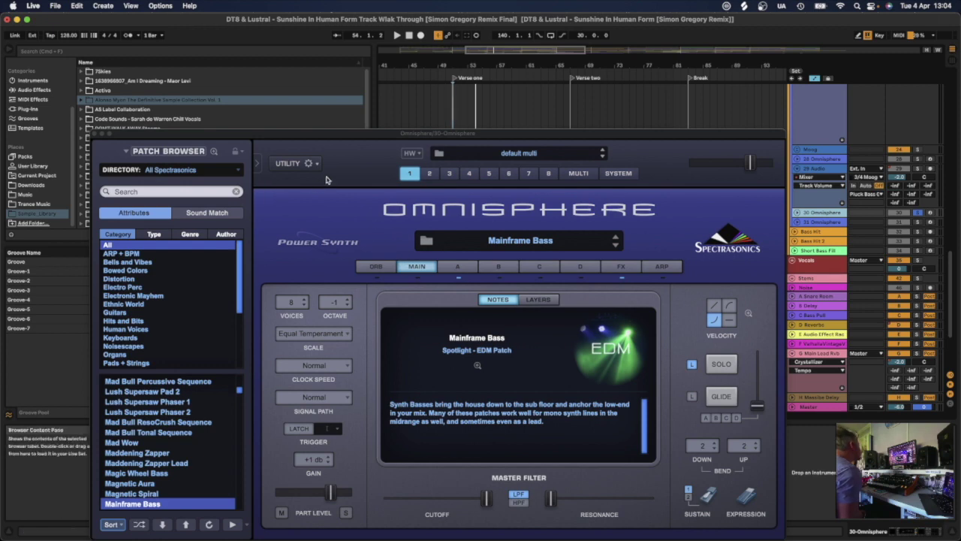
click(95, 135)
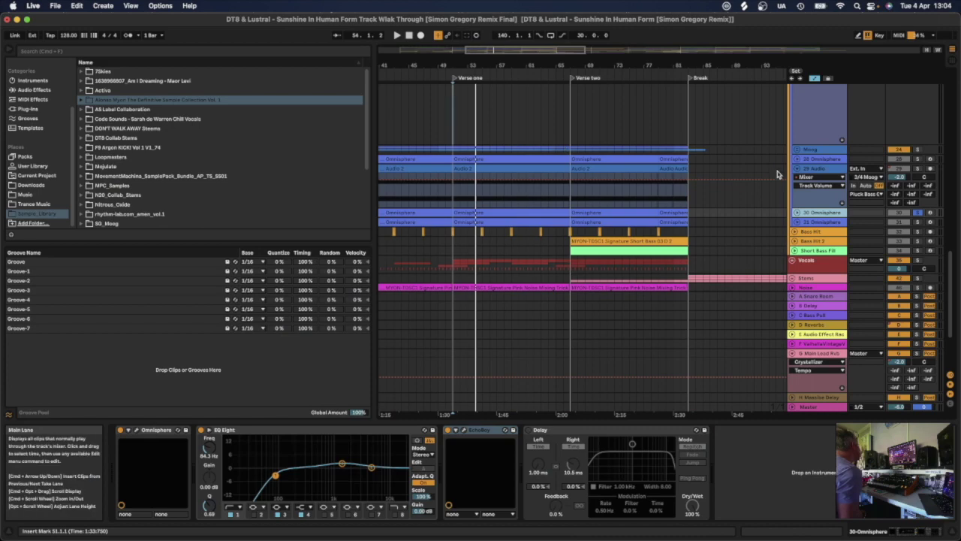
- Play the 30 Omnisphere track soloed, highlight an EQ Eight band, and check its EchoBoy settings before closing the plug-in window
key(space)
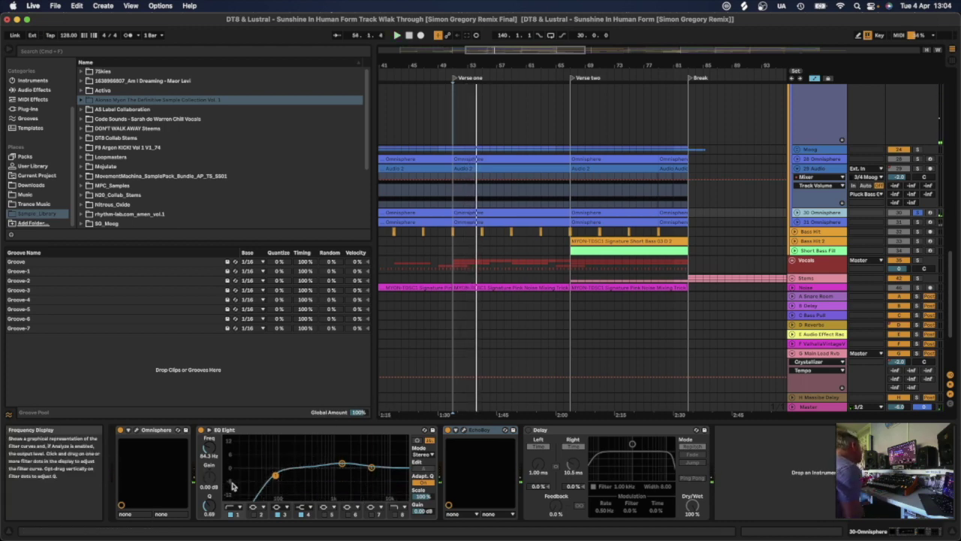
click(341, 466)
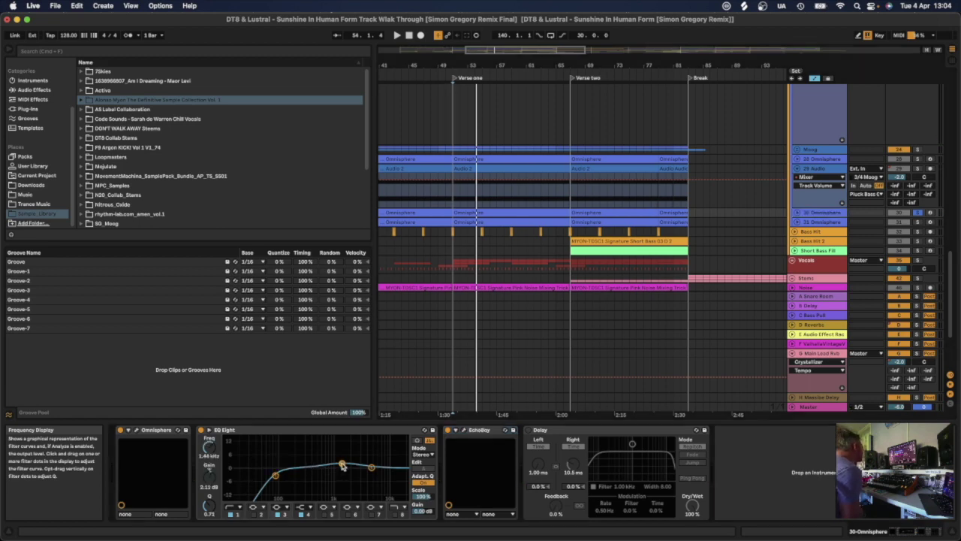
click(464, 429)
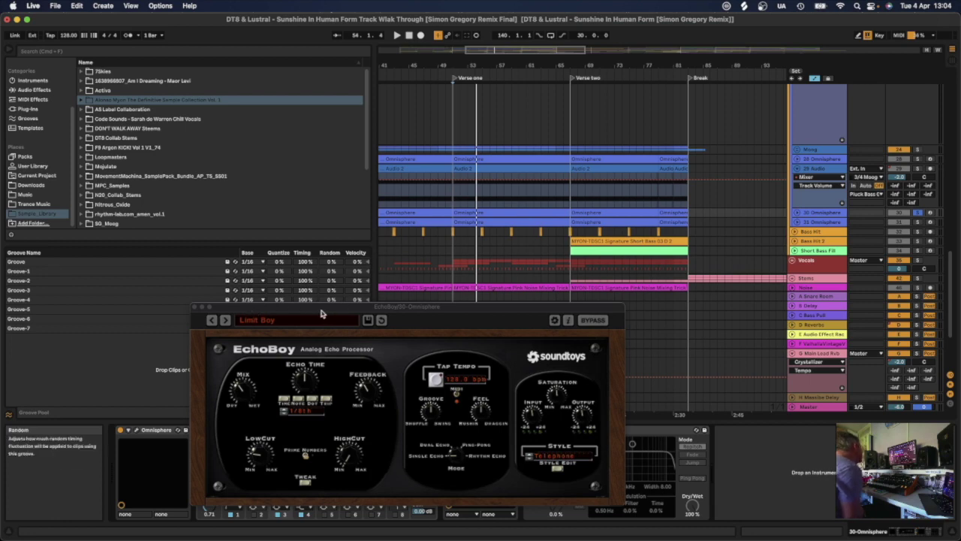
click(194, 307)
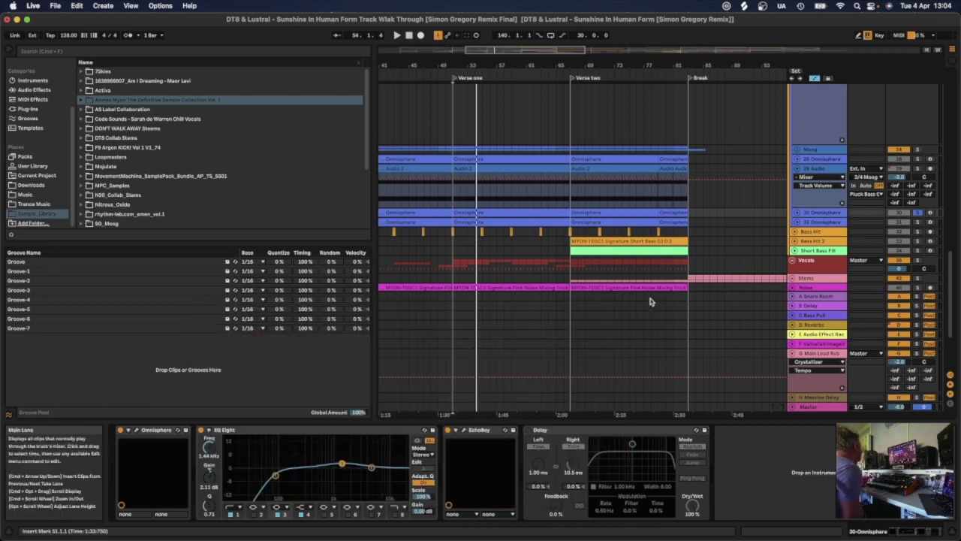
- Solo the 31 Omnisphere track, check the patch loaded in its Omnisphere plug-in, close the window, and play the track
click(818, 223)
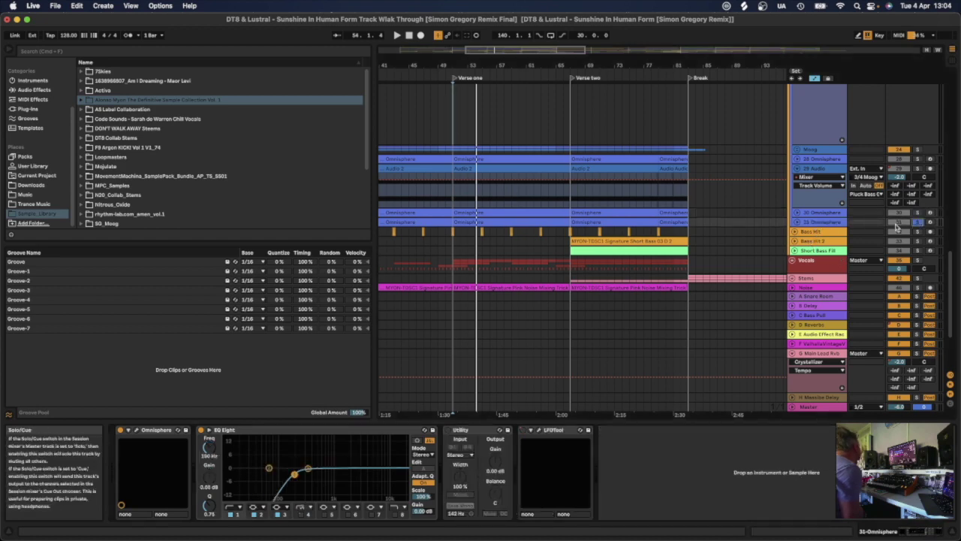
click(136, 430)
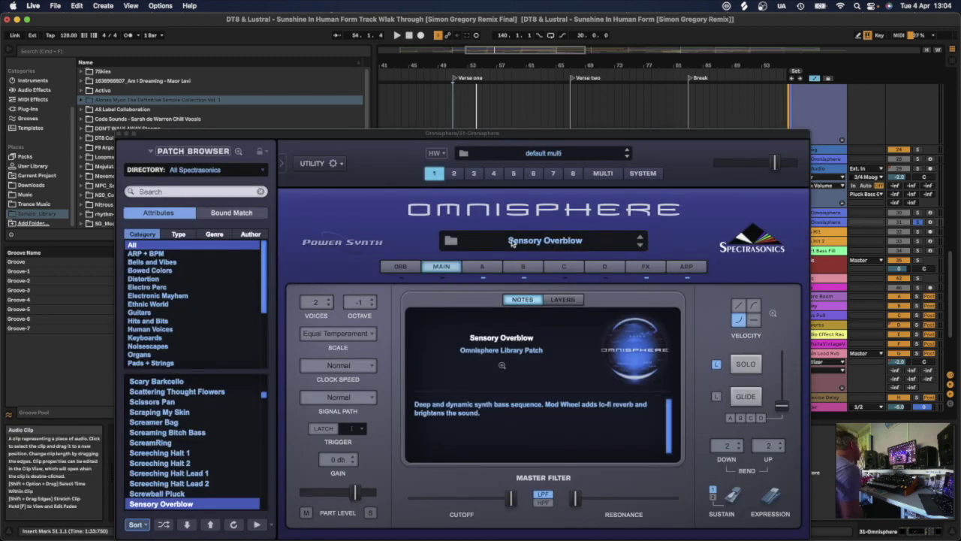
click(119, 134)
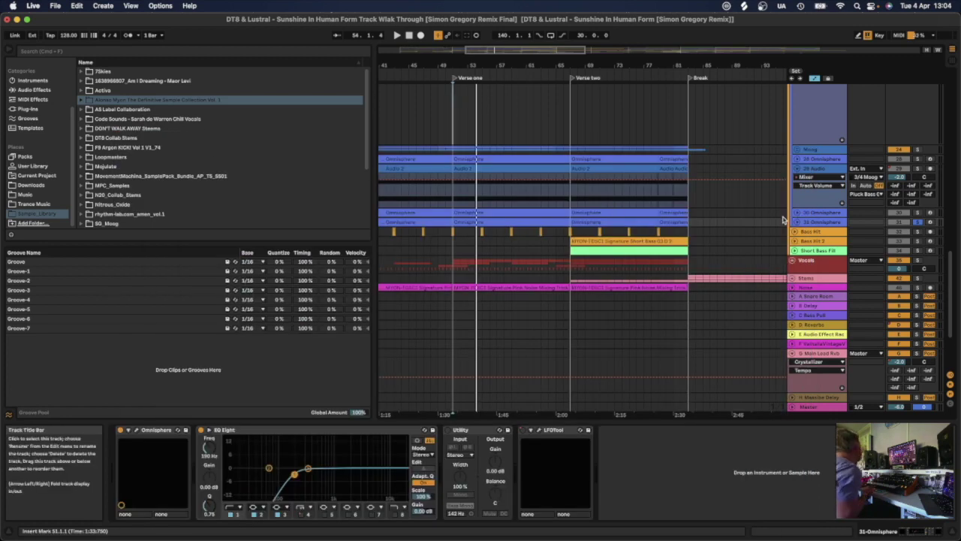
key(space)
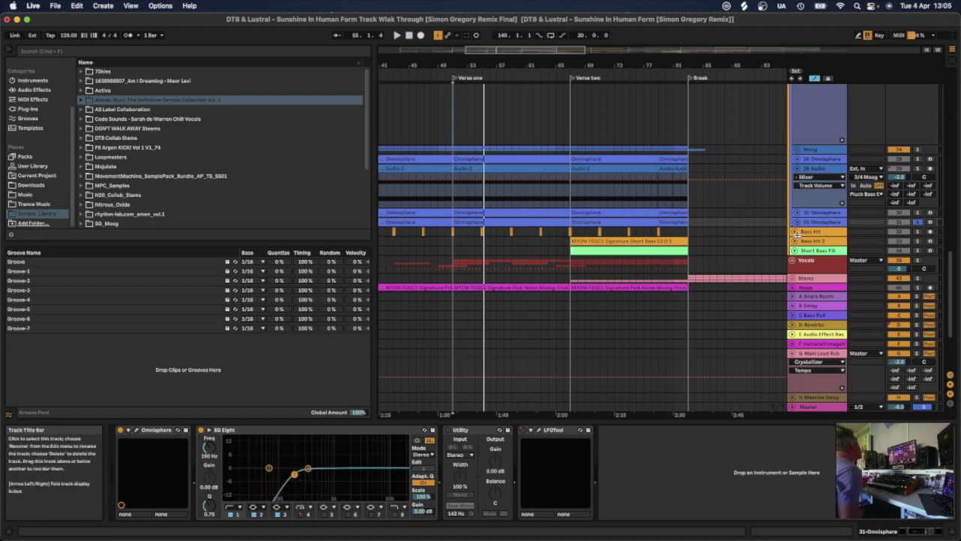
- Show the Bass Hit track's device chain, unfold the track, and place the insert marker at 70.4.1 before its next Verse two hit
click(807, 233)
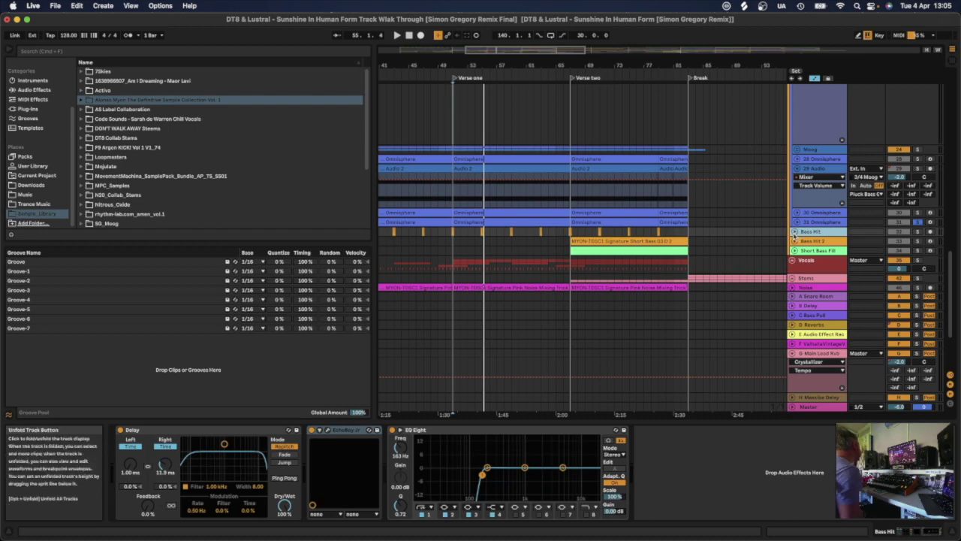
click(795, 232)
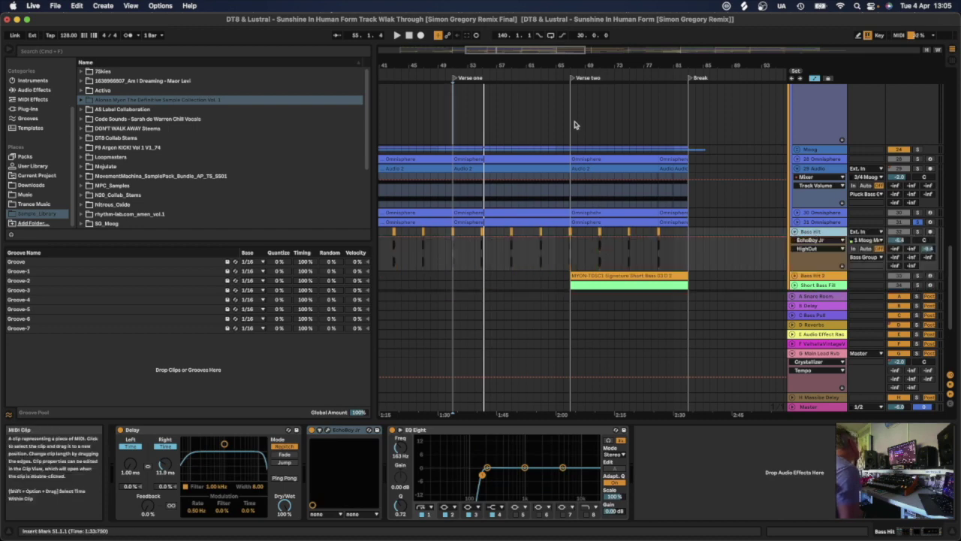
drag(545, 47, 528, 49)
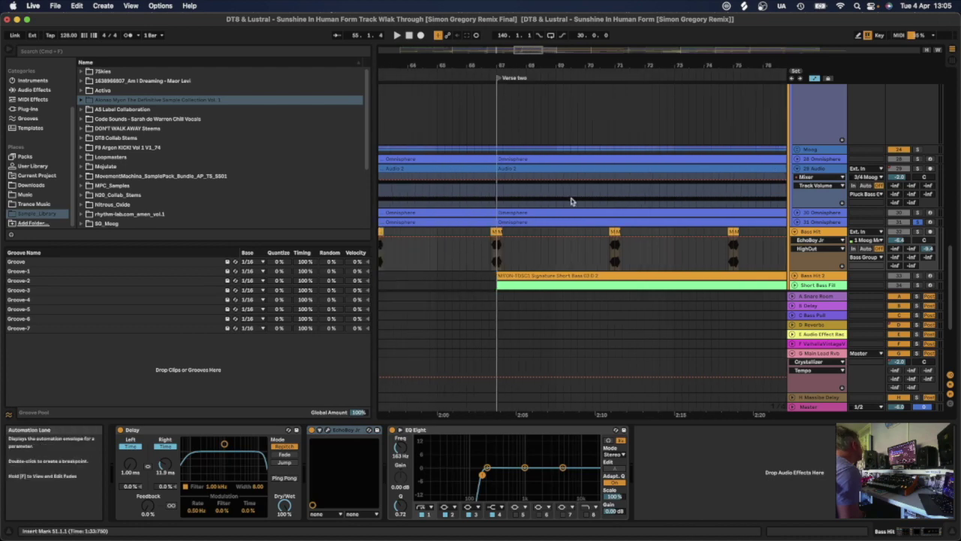
click(609, 234)
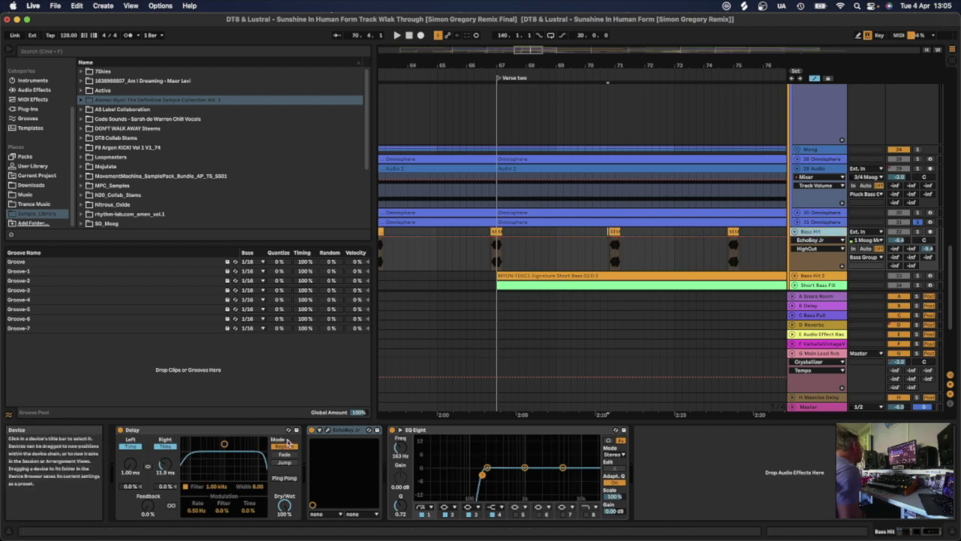
- Check the Bass Hit track's EchoBoy Jr. settings, close the plug-in window, and play the track soloed from 70.4.1
click(328, 432)
drag(380, 380, 391, 277)
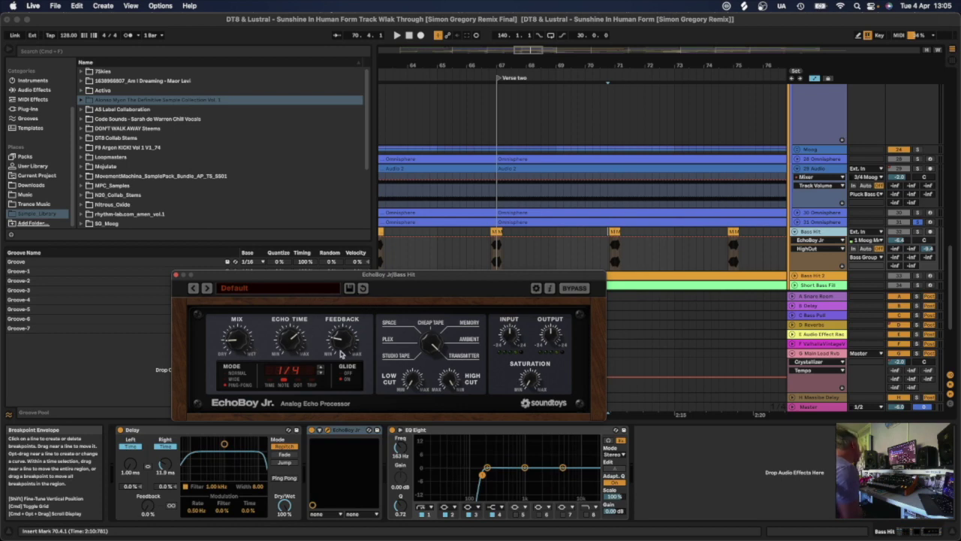
click(177, 276)
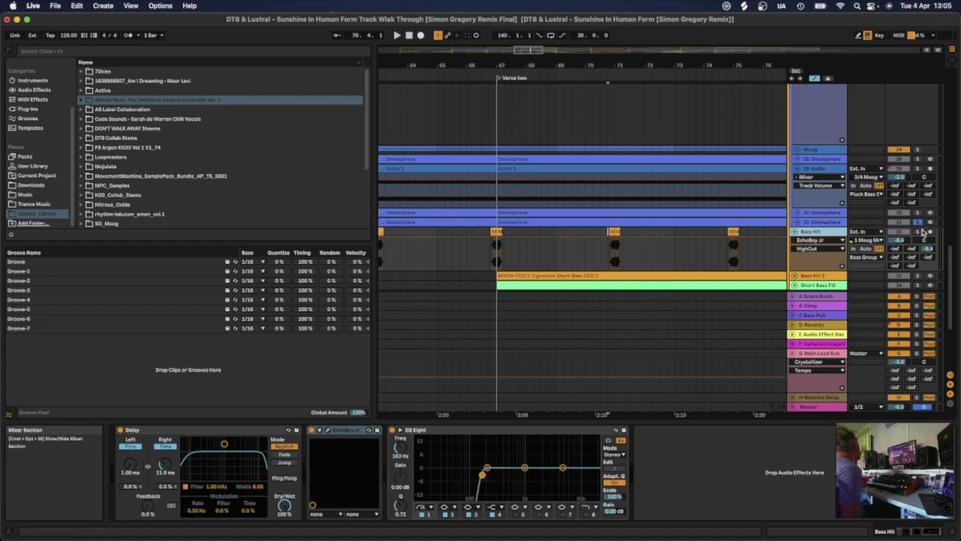
key(space)
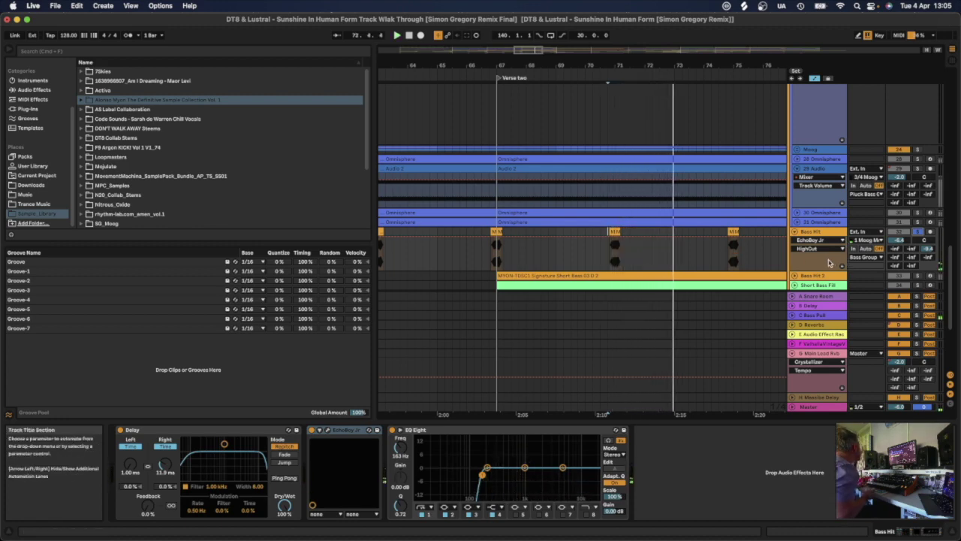
- Unfold the Bass Hit 2 track to show its notes and sampler chain, and play it soloed from 68.4.1
scroll(826, 263, down, 2)
click(794, 248)
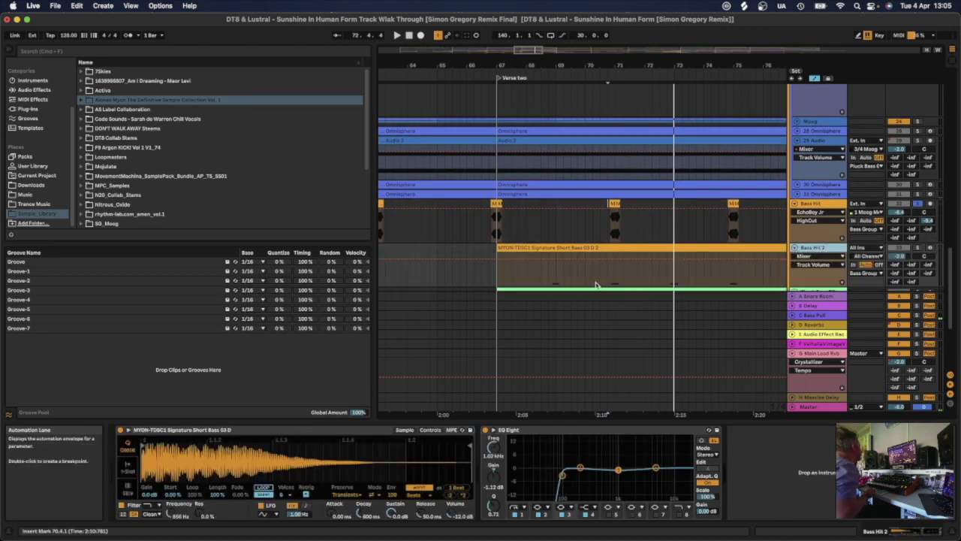
click(551, 280)
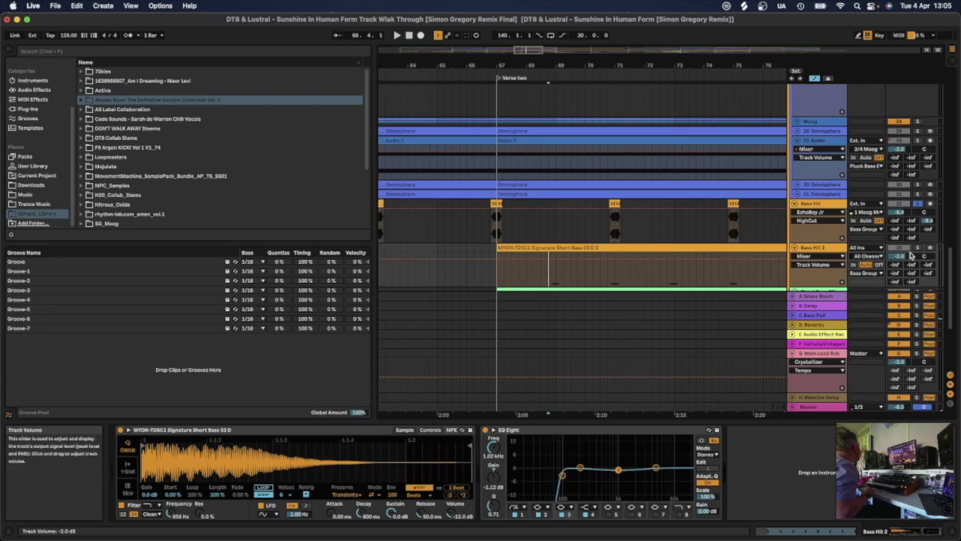
key(space)
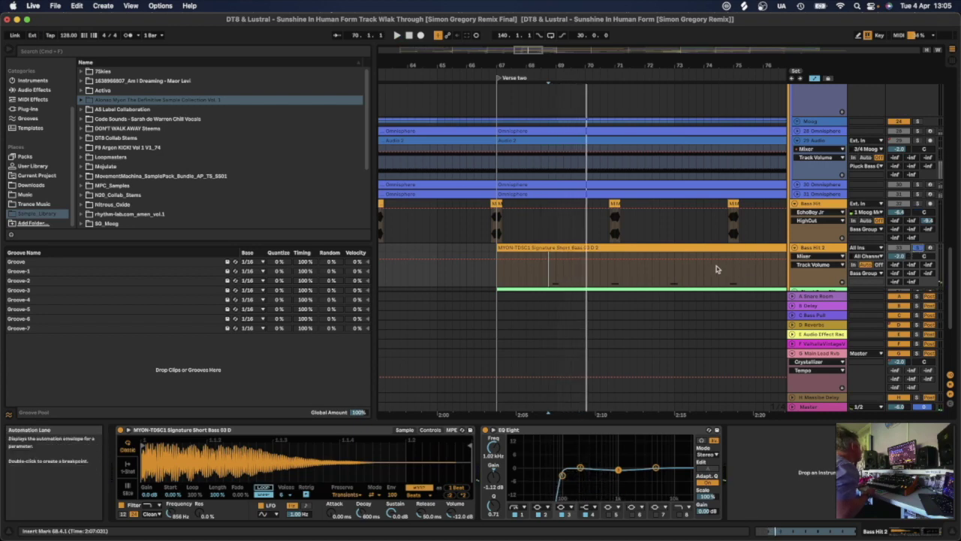
- Unfold the Short Bass Fill track, check the preset loaded in its Serum plug-in, and close the Serum window
scroll(719, 270, down, 3)
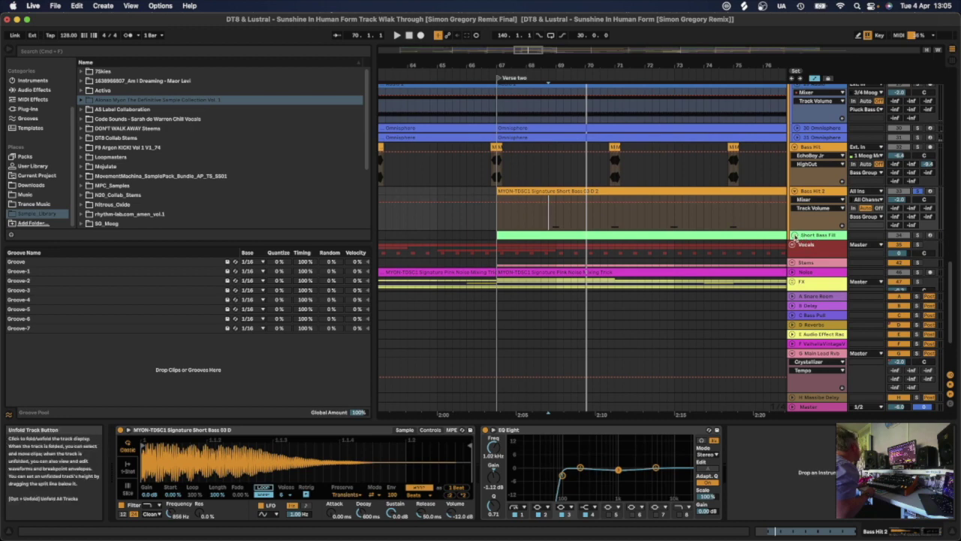
click(793, 236)
click(638, 269)
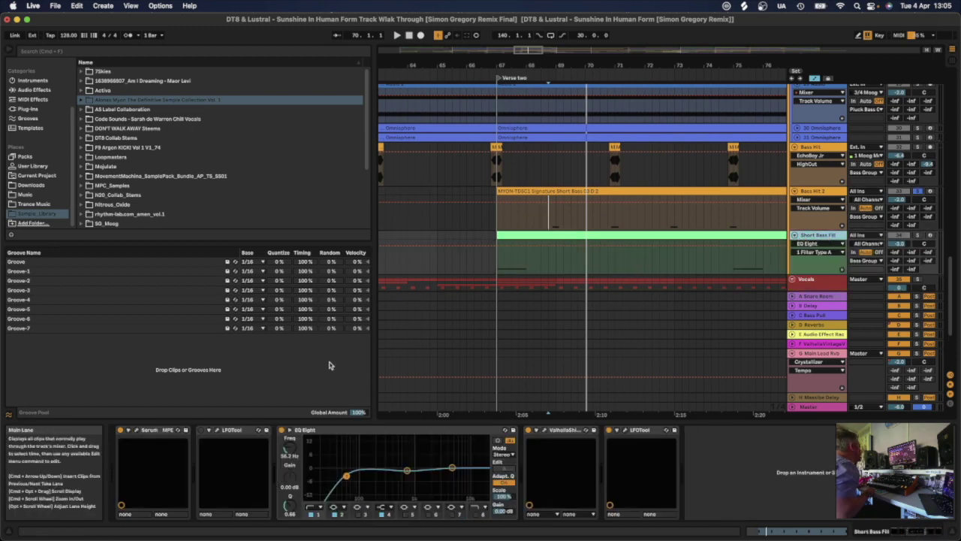
click(136, 430)
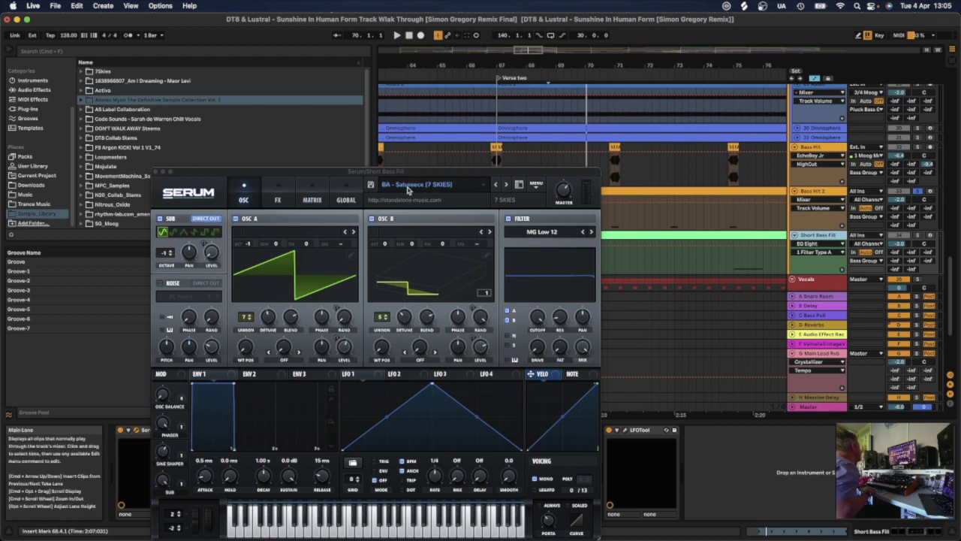
drag(401, 175, 380, 150)
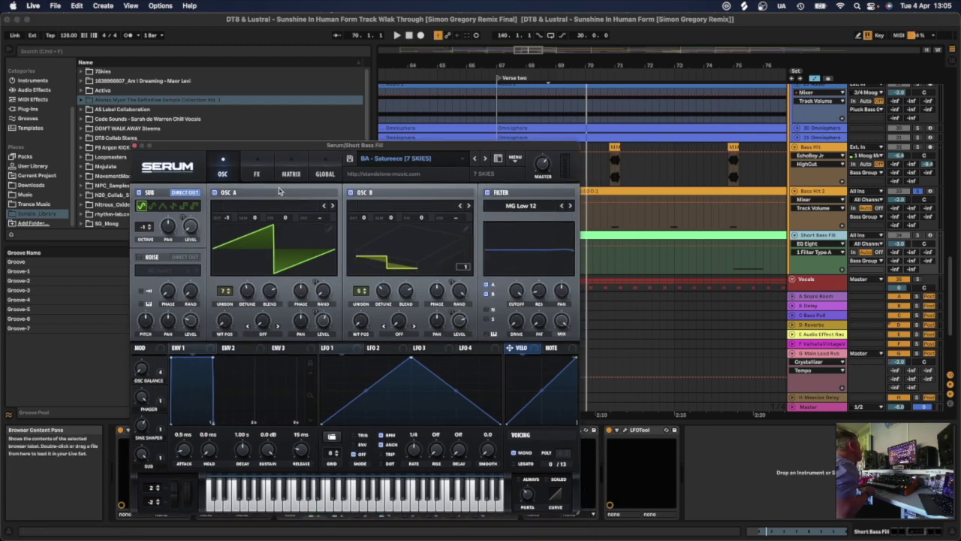
click(134, 147)
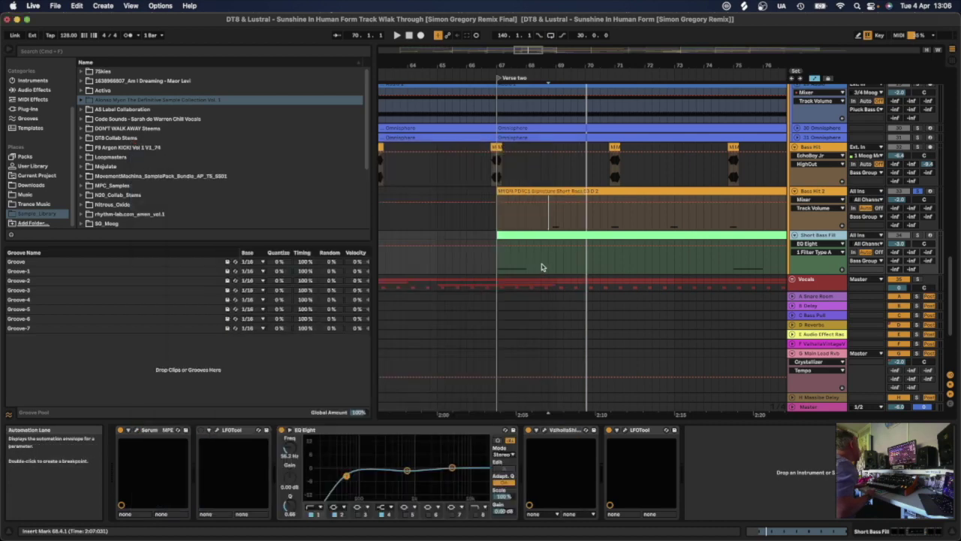
- Play the Short Bass Fill track soloed from bar 67 and highlight its EQ Eight device
click(496, 263)
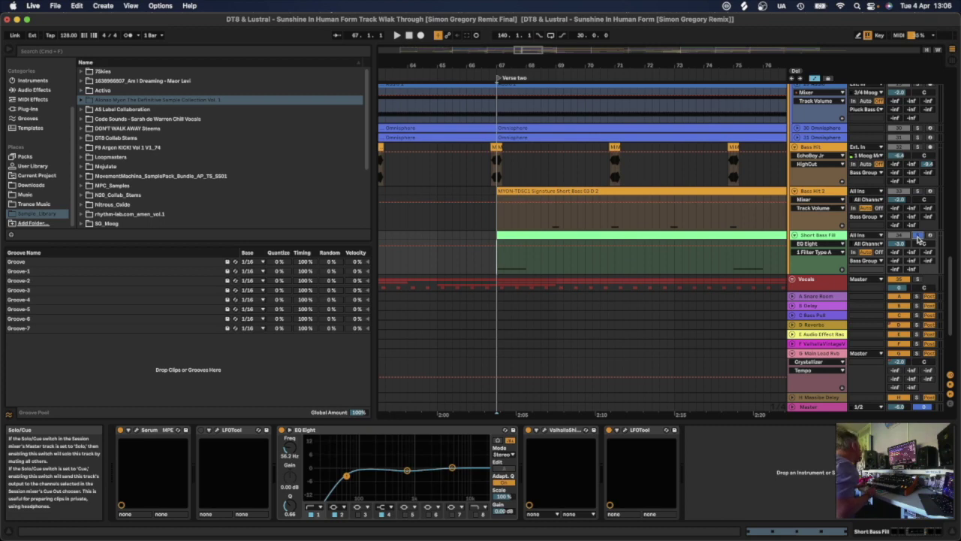
key(space)
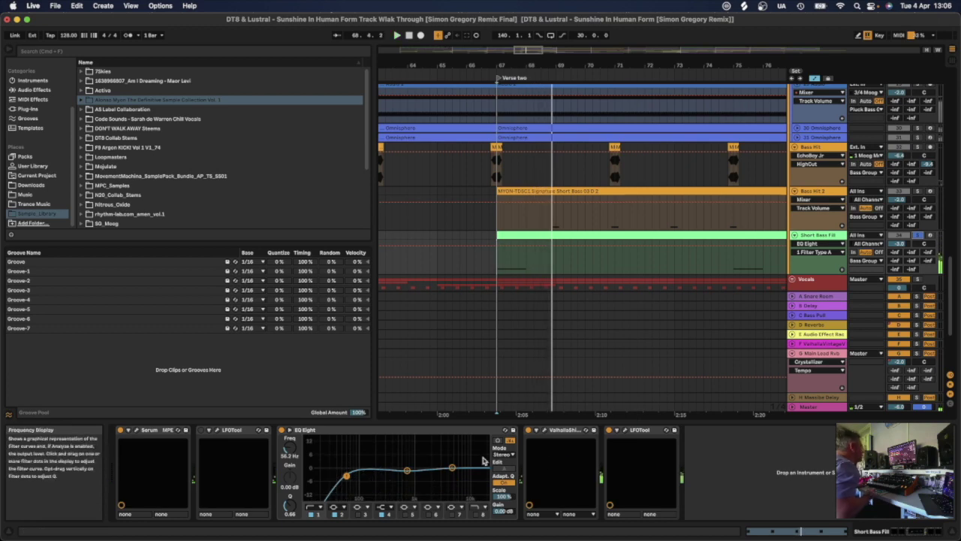
click(339, 431)
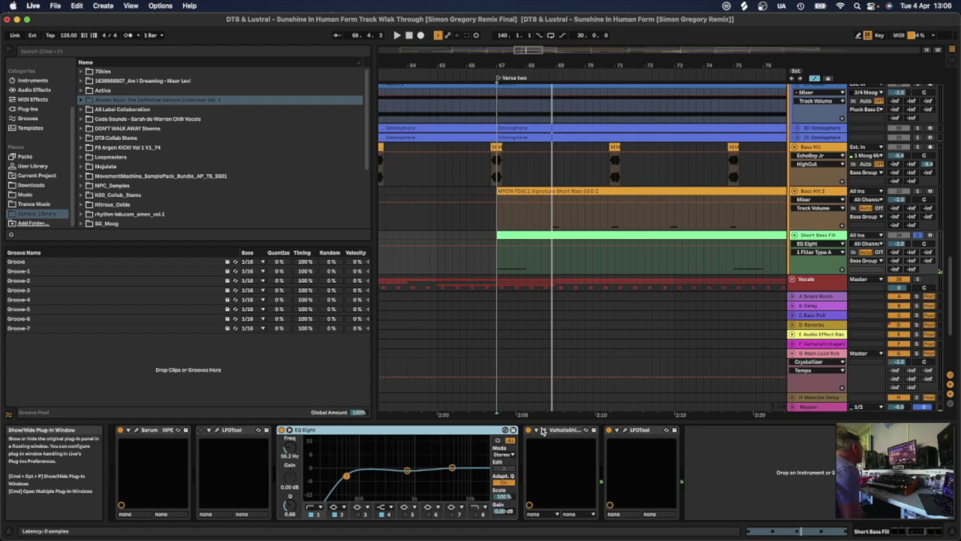
- Examine the Short Bass Fill track's ValhallaShimmer settings and its last LFOTool's curve, closing each plug-in window
click(544, 432)
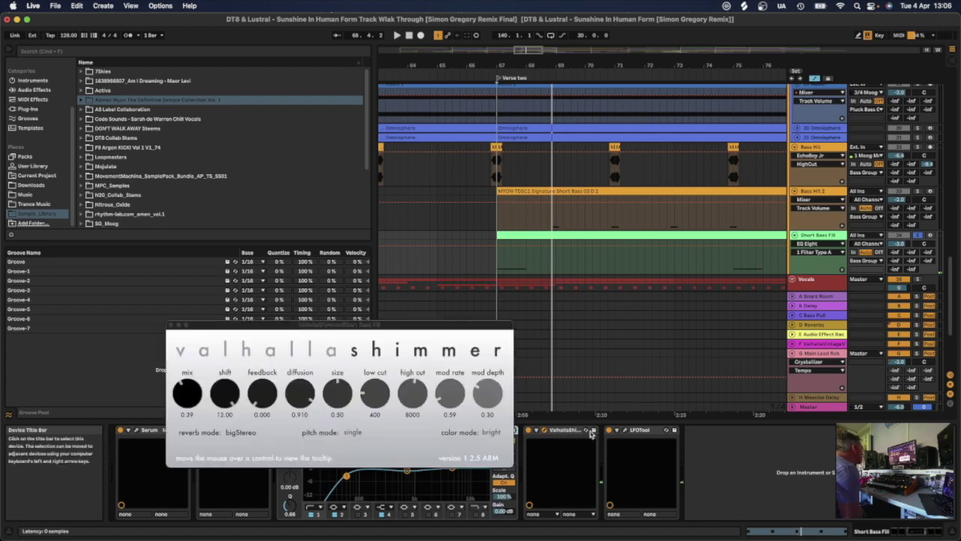
click(170, 325)
click(633, 430)
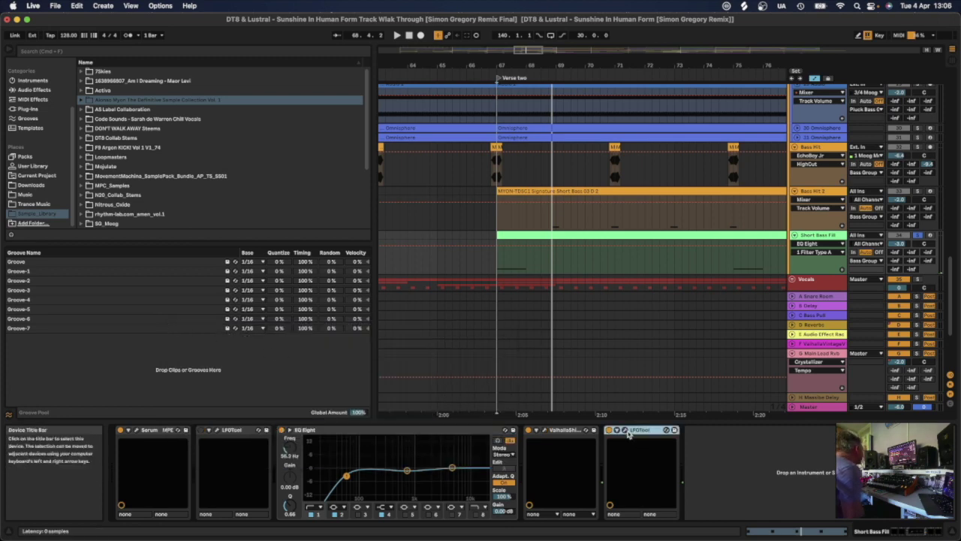
click(624, 430)
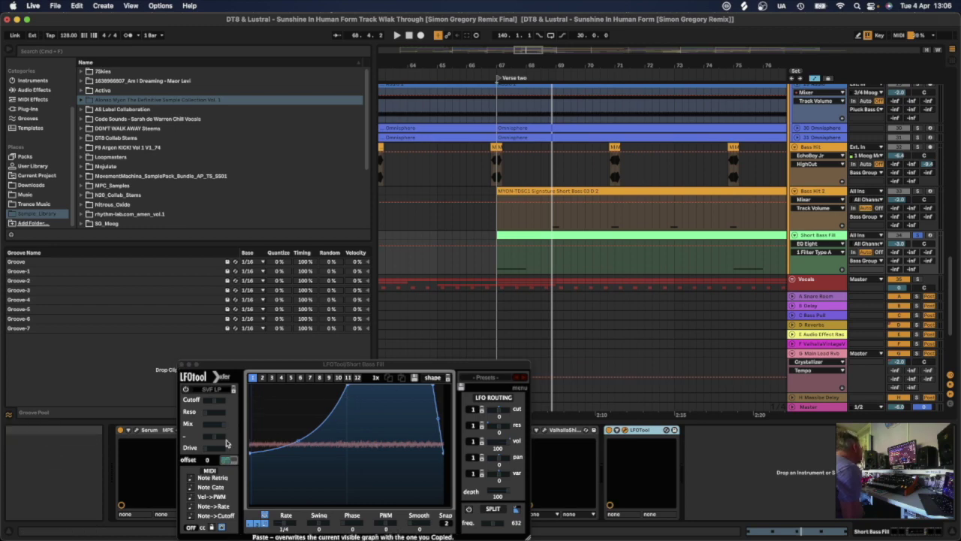
click(181, 365)
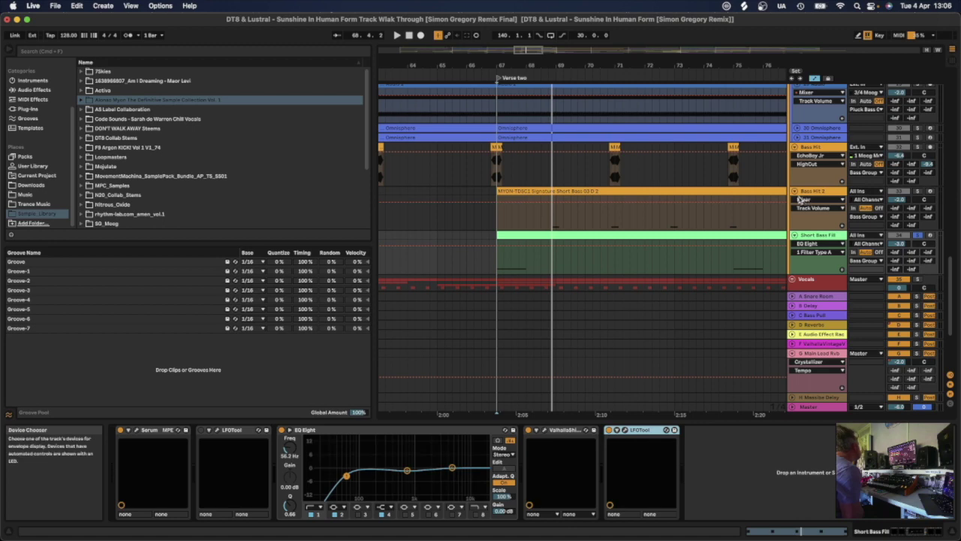
- Fold the Short Bass Fill and Bass Hit 2 tracks
click(794, 235)
click(793, 210)
scroll(794, 215, up, 3)
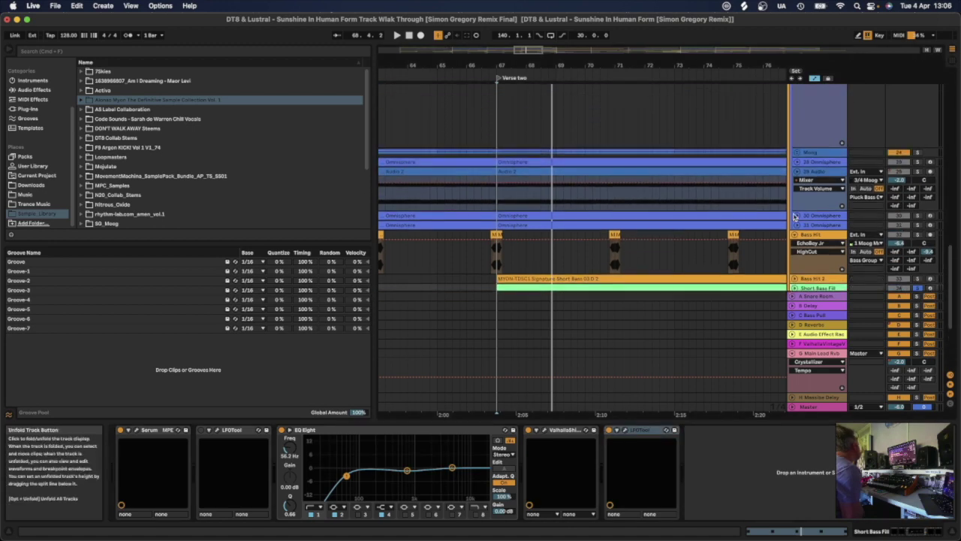
- Solo the whole Bass Group and play it from bar 67 at the start of Verse two
scroll(796, 235, up, 5)
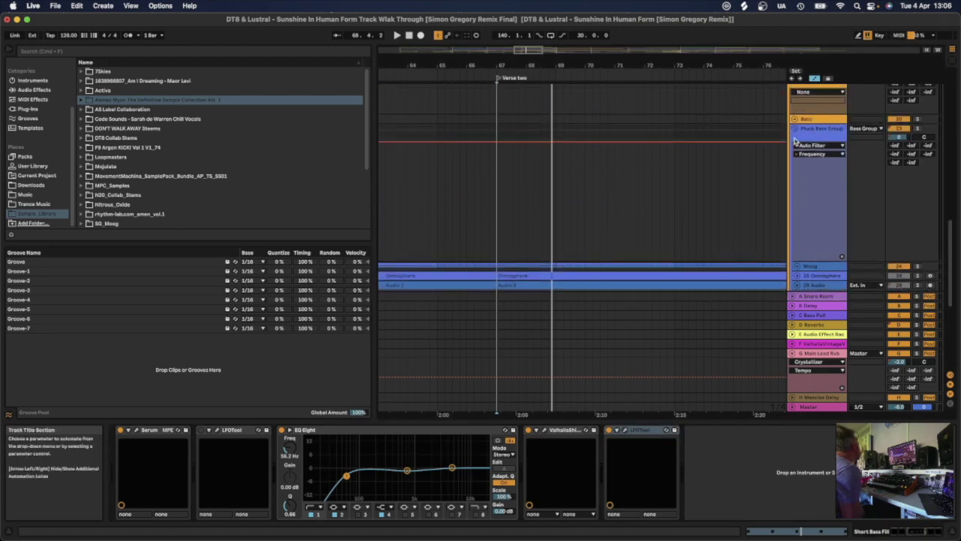
scroll(796, 235, up, 2)
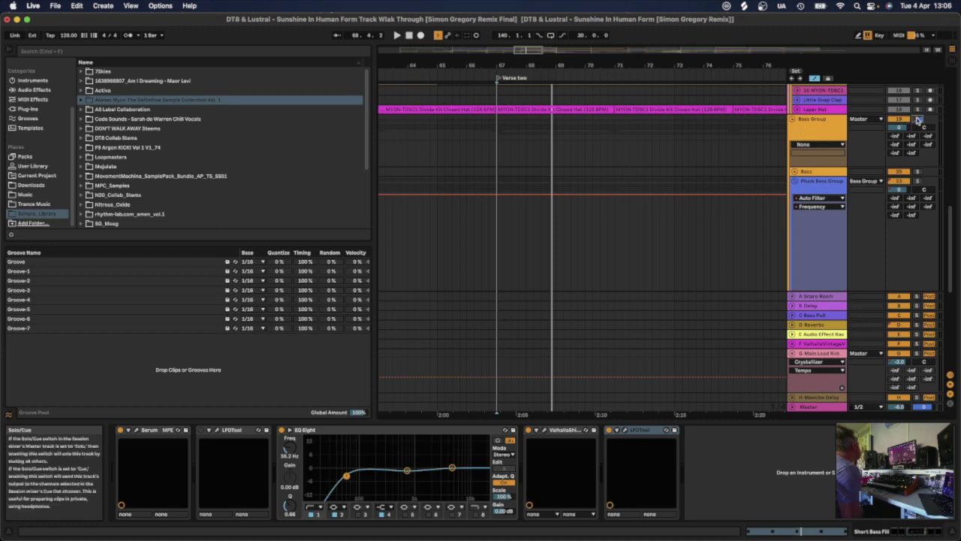
click(496, 165)
key(space)
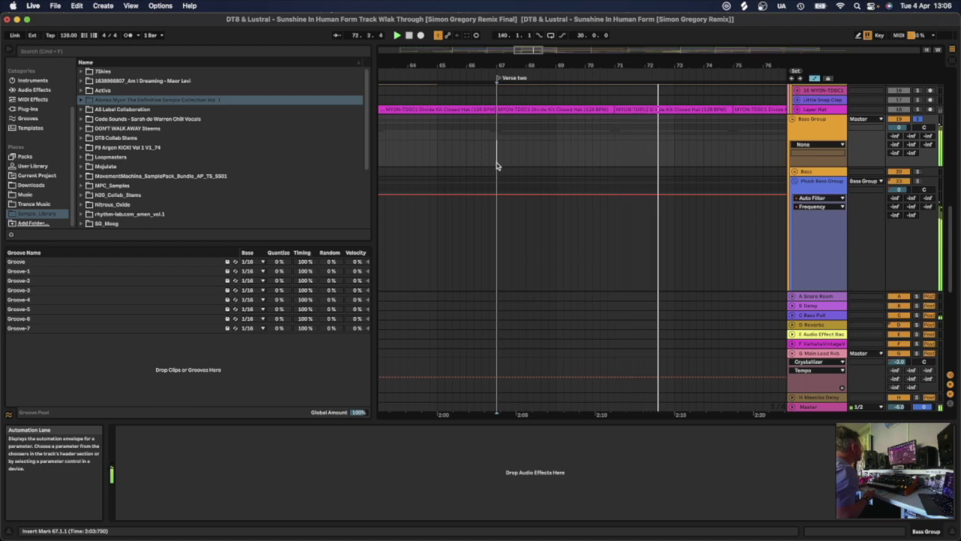
key(space)
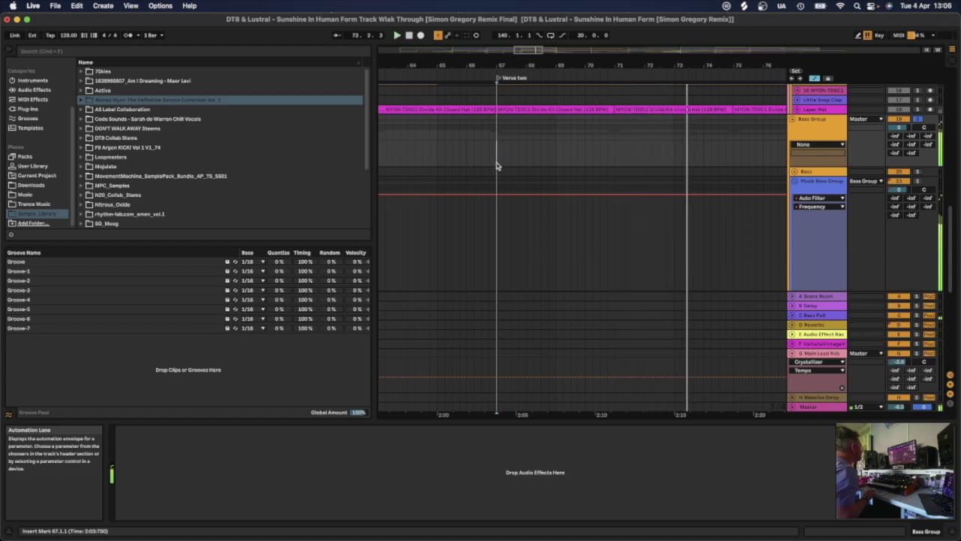
- Unfold the Vocals group and show the group's own device chain
scroll(547, 256, down, 6)
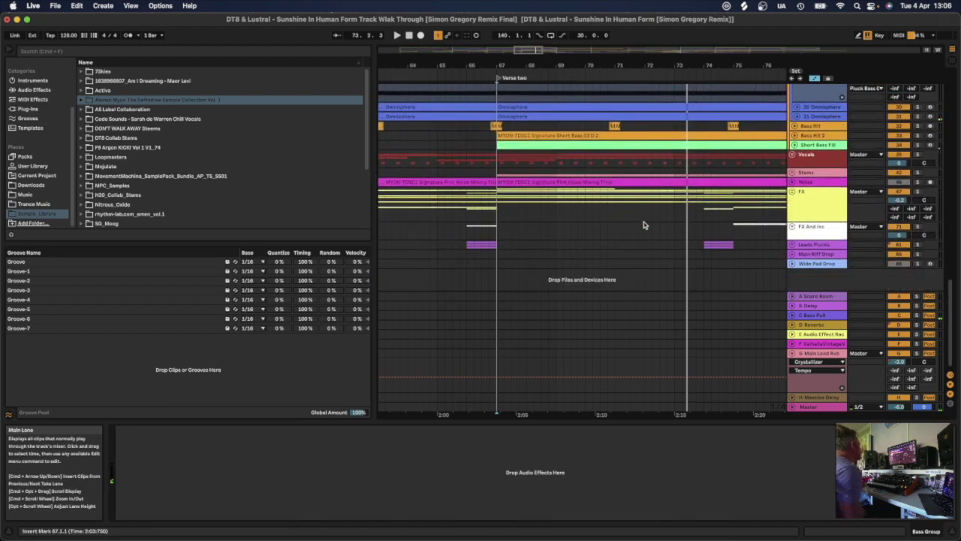
click(792, 154)
scroll(807, 173, down, 2)
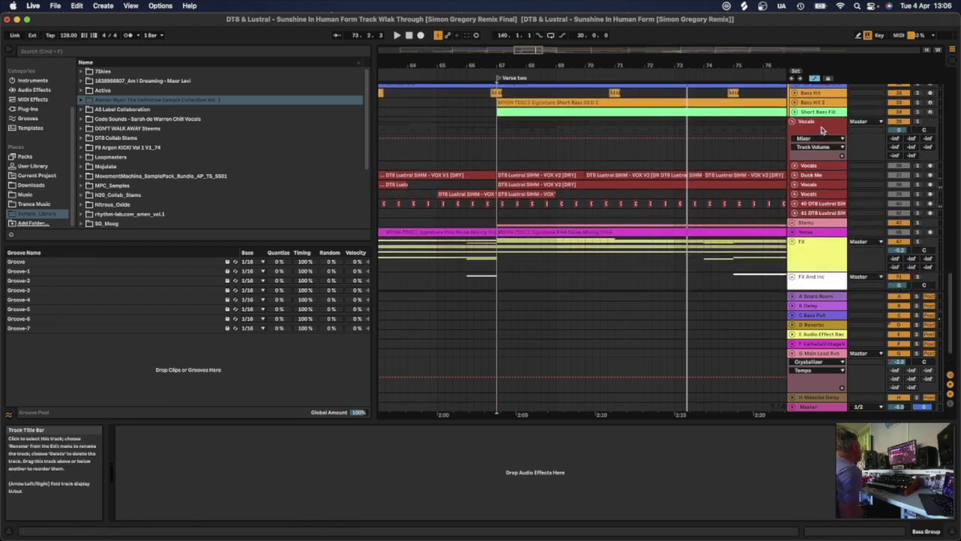
click(754, 166)
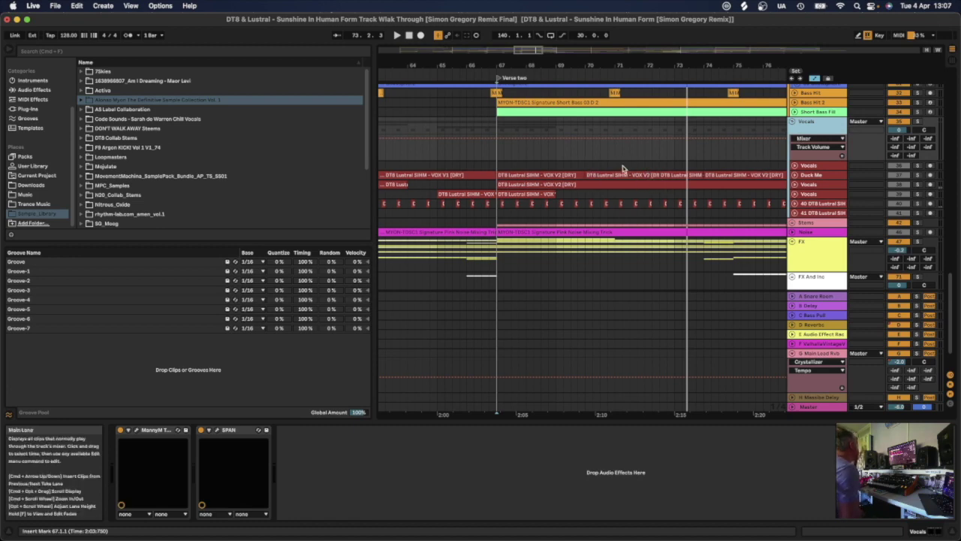
scroll(622, 168, right, 10)
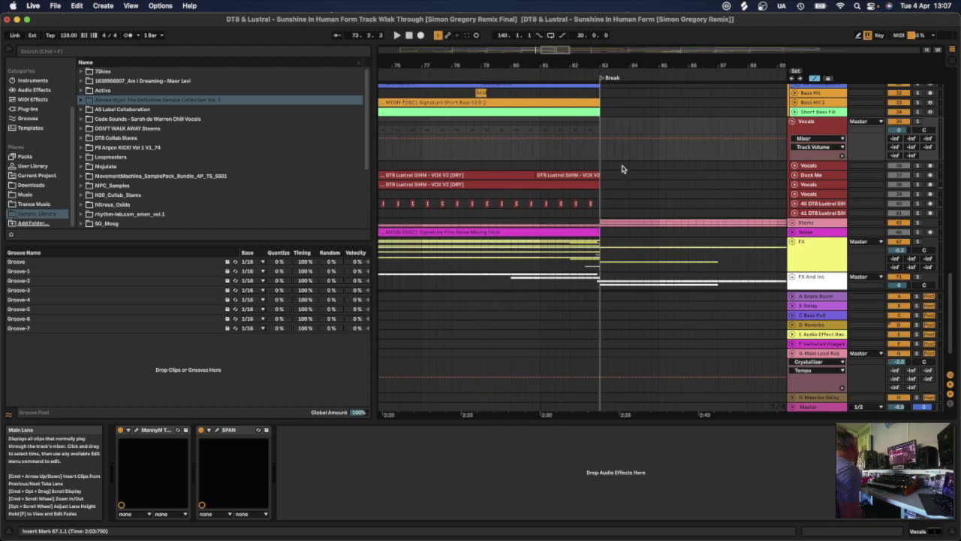
click(816, 123)
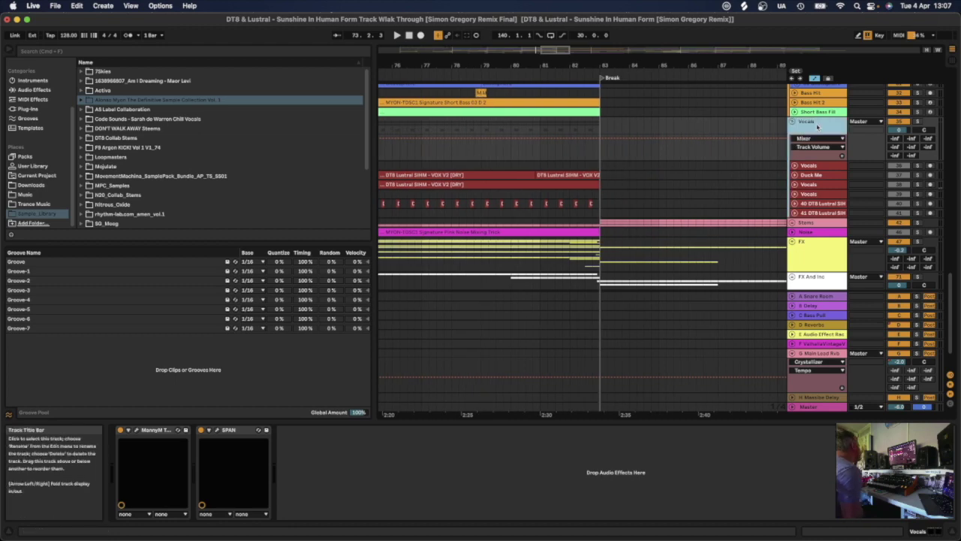
- Examine the DeBoxy, DeHarsher and DeEsser controls in the Vocals group's MannyM TripleD plug-in, closing its window
click(138, 431)
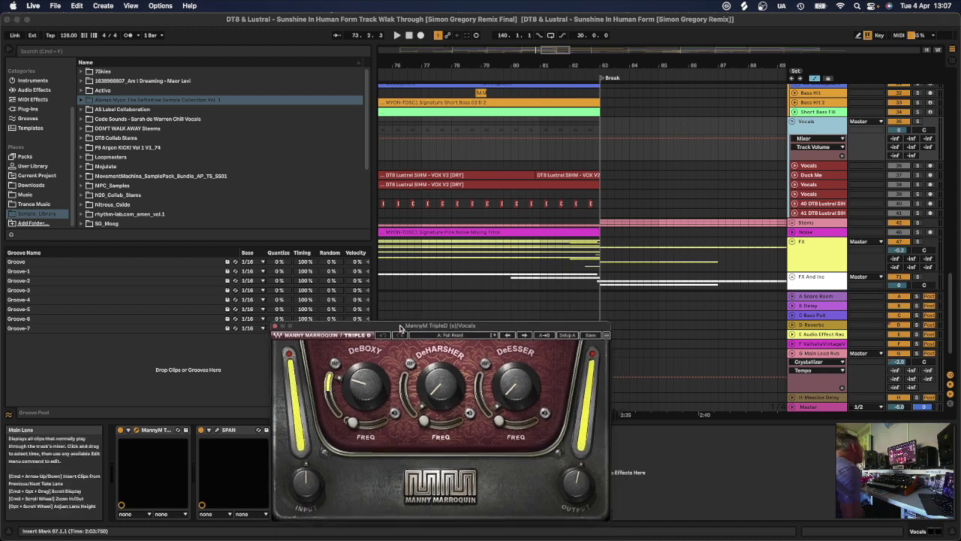
drag(400, 327, 395, 279)
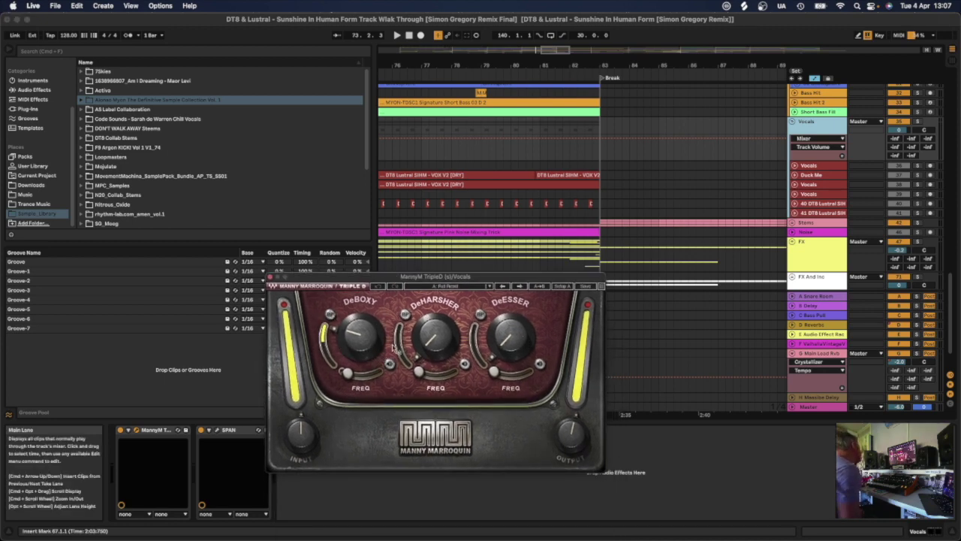
mouse_move(359, 309)
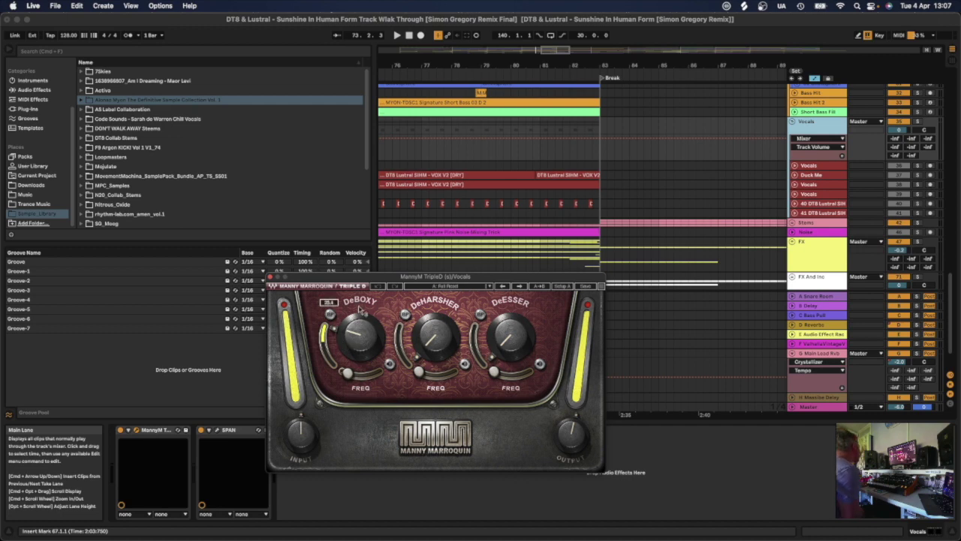
mouse_move(447, 318)
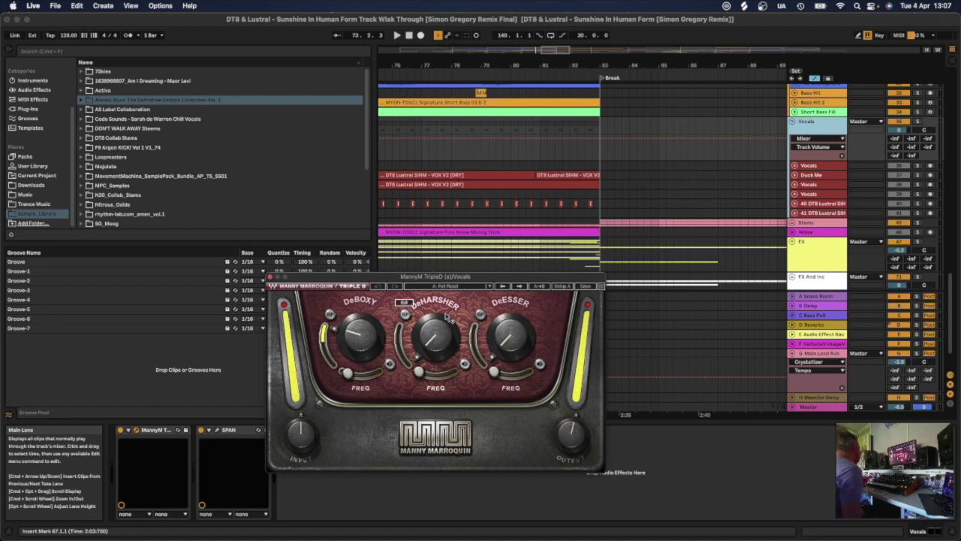
mouse_move(515, 318)
click(270, 277)
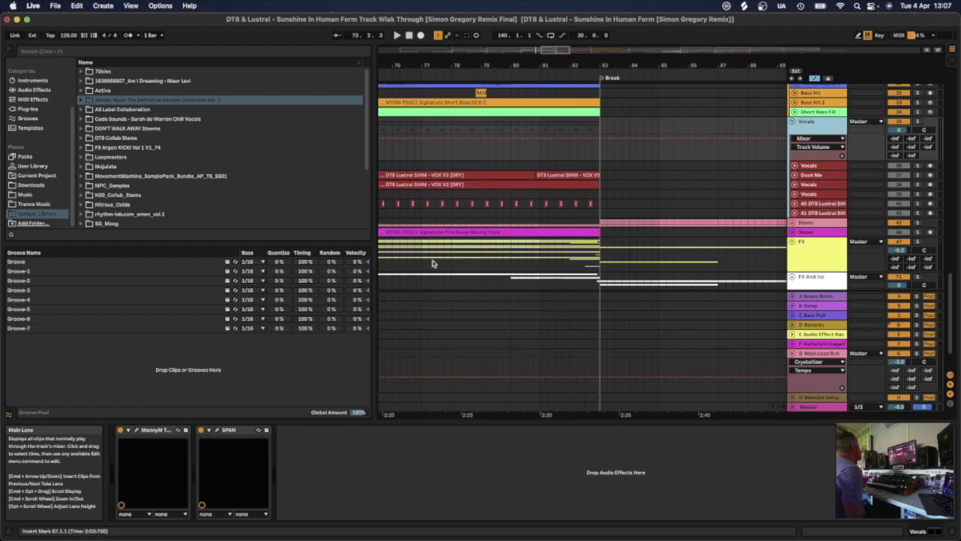
- Unfold the first Vocals track inside the group at its Chorus clip and highlight its EQ Eight device
click(826, 166)
scroll(628, 194, right, 10)
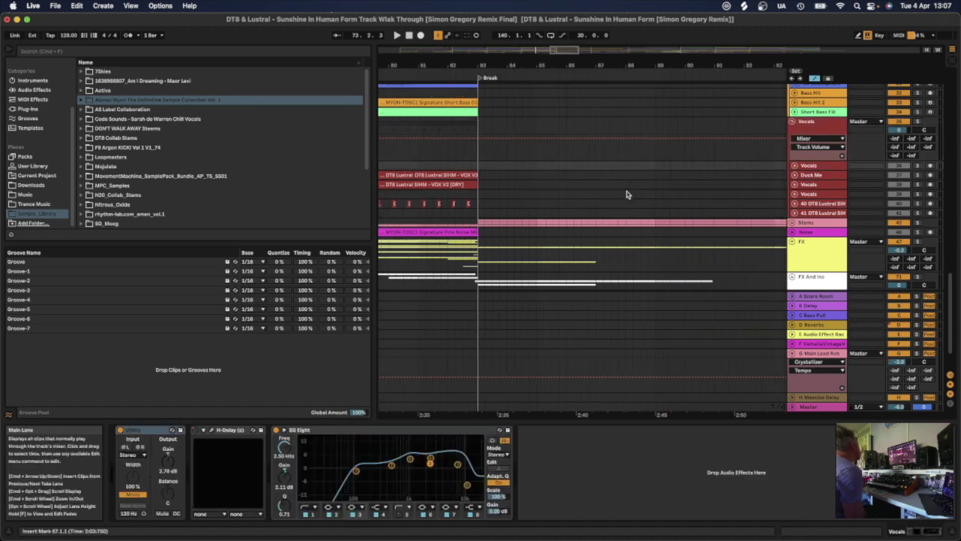
scroll(627, 194, right, 3)
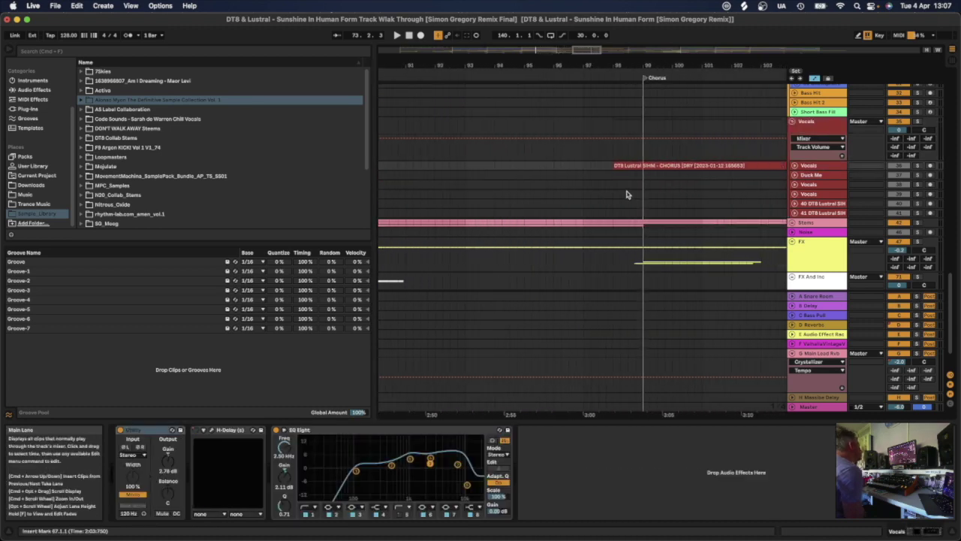
click(794, 166)
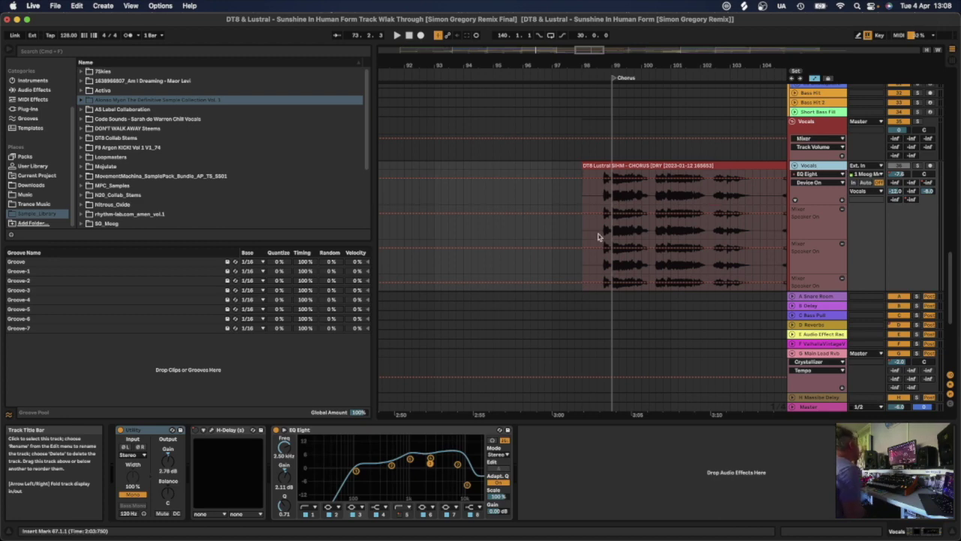
click(598, 199)
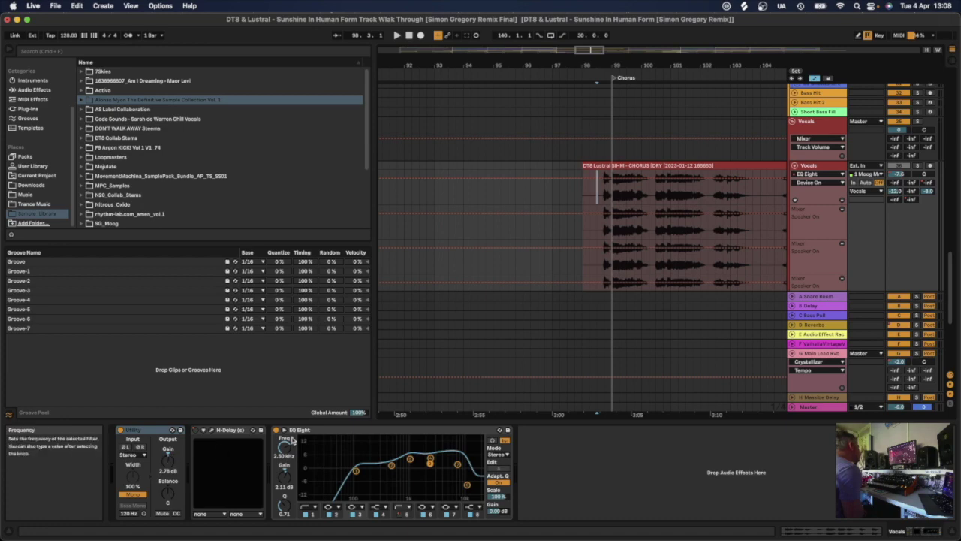
click(403, 433)
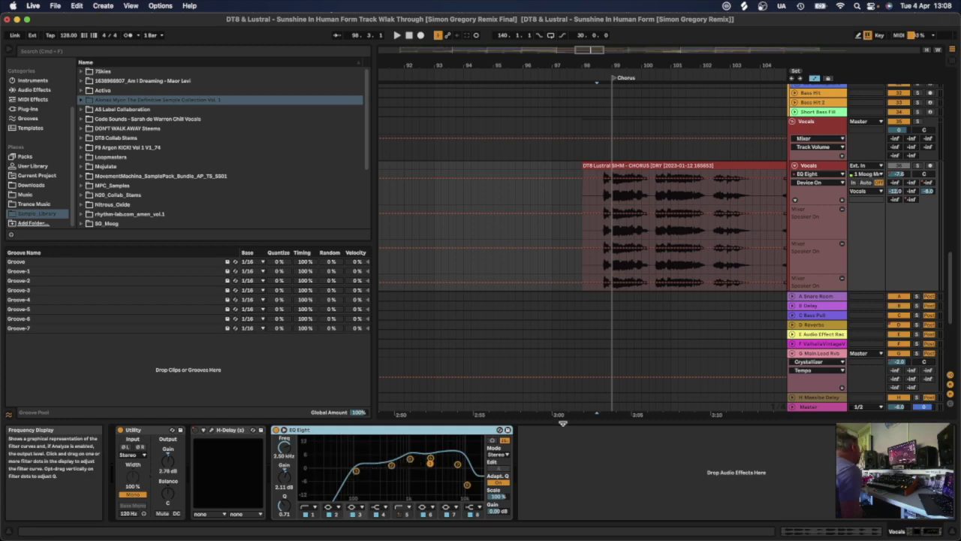
- Play the first Vocals track soloed from bar 98.3, just before the Chorus
click(601, 190)
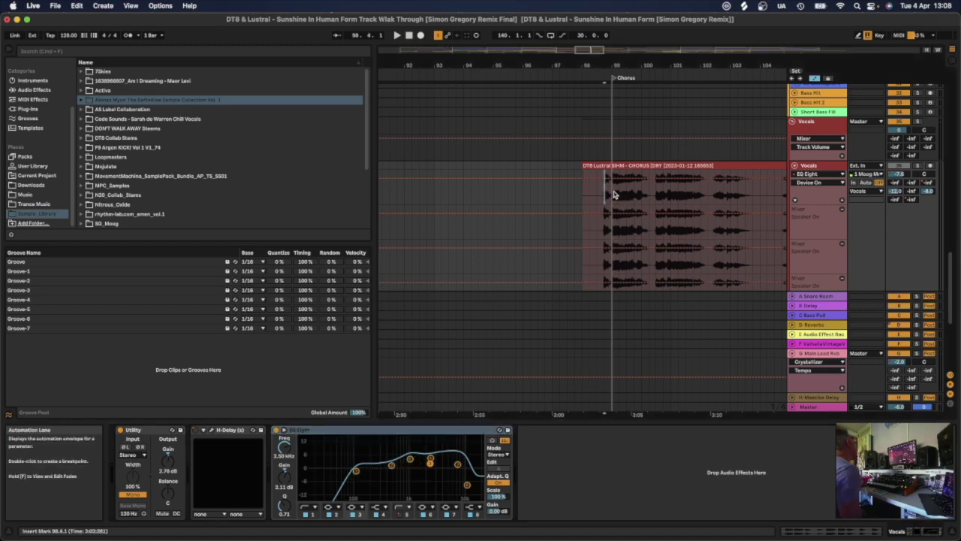
click(596, 189)
key(space)
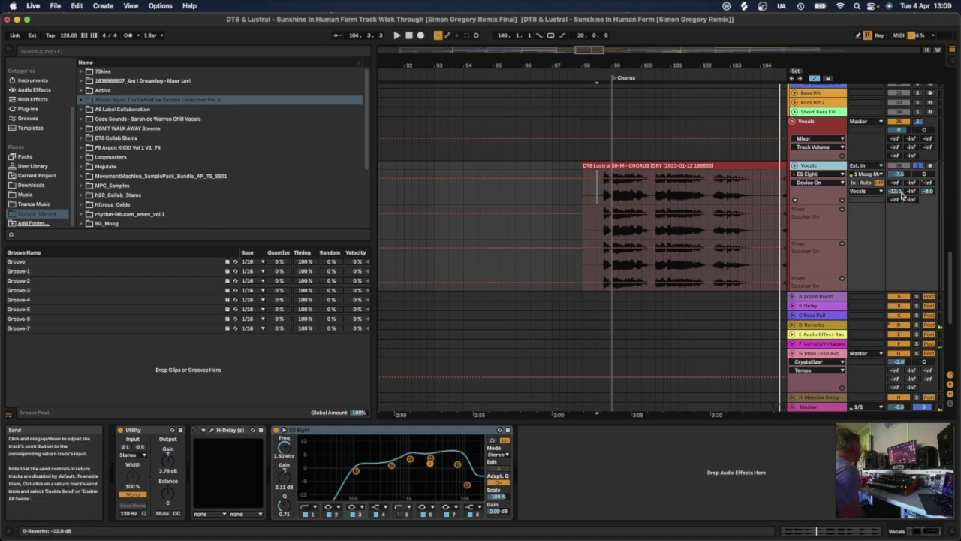
- Show the D Reverbs return track's device chain and examine its Crystallizer settings, closing the plug-in window
click(813, 316)
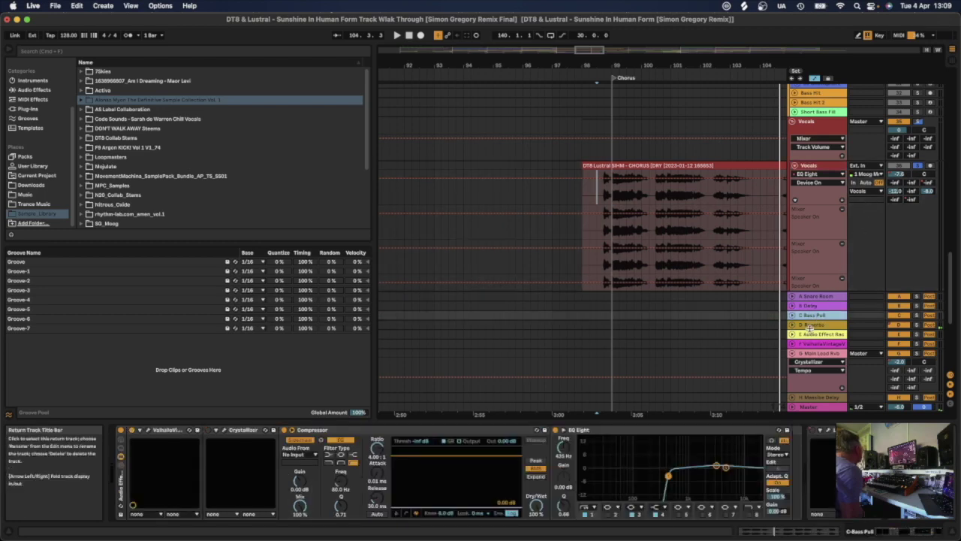
click(809, 324)
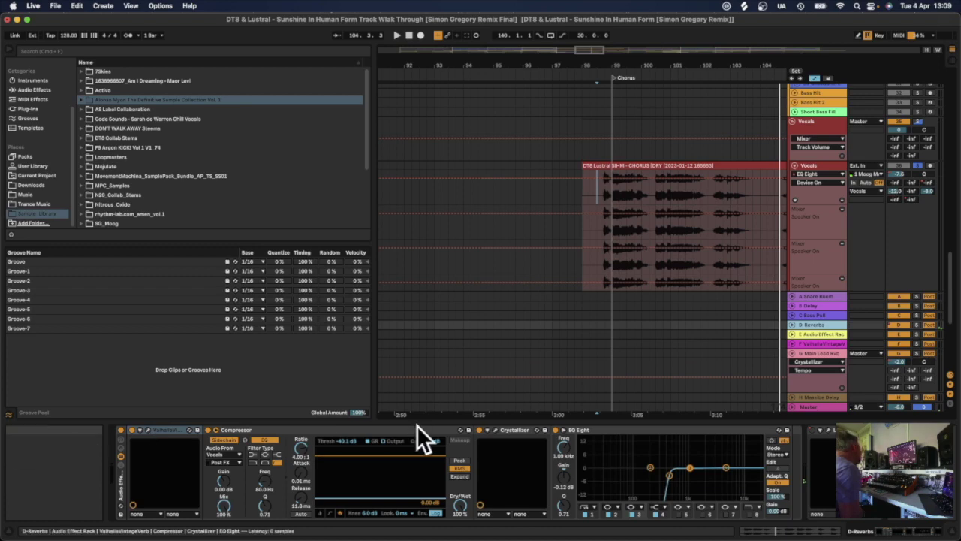
click(495, 431)
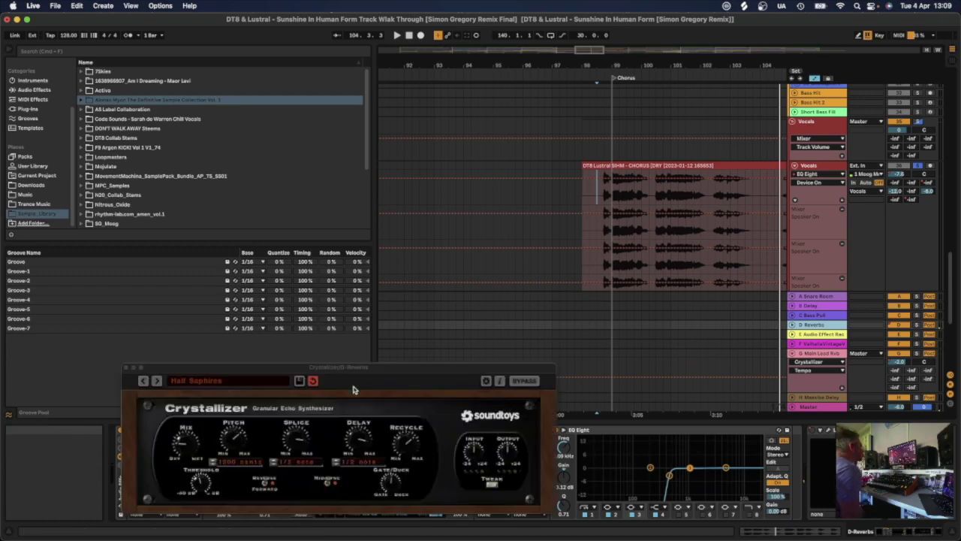
drag(368, 374, 383, 334)
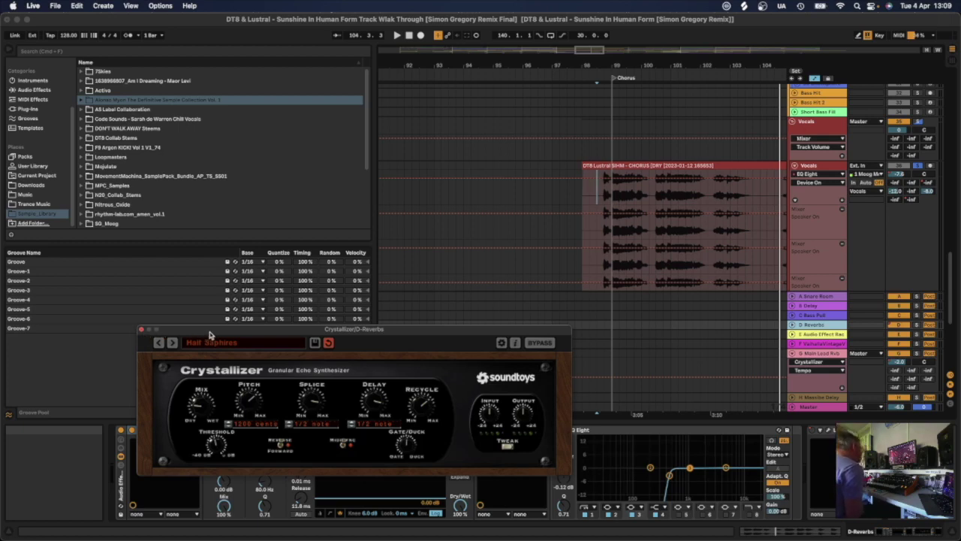
click(142, 332)
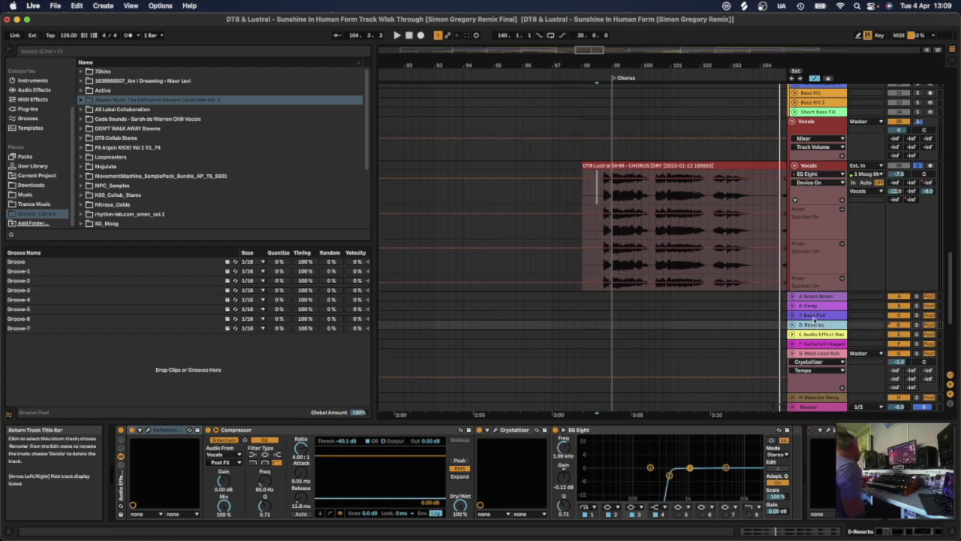
- Fold the first Vocals track and unfold the Duck Me track around the start of Verse two
click(794, 166)
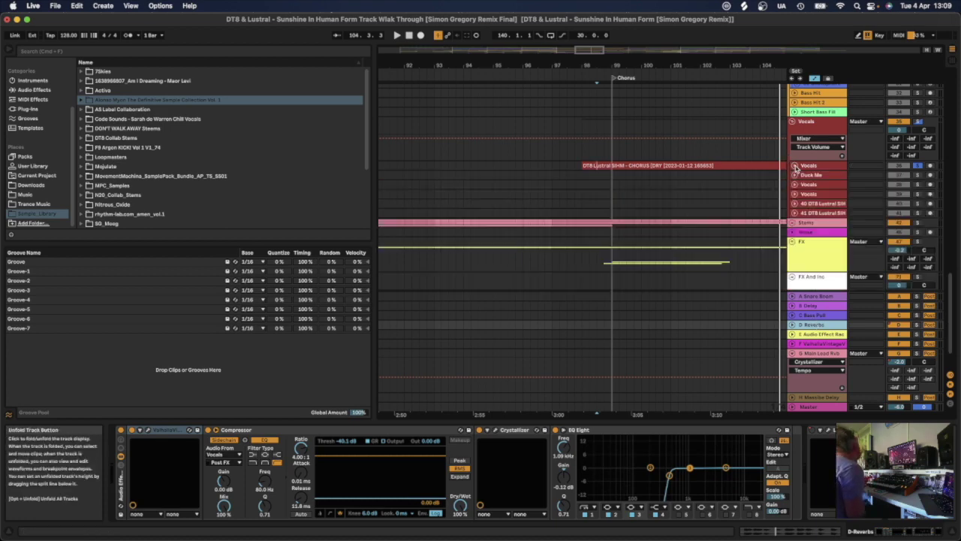
scroll(755, 180, left, 10)
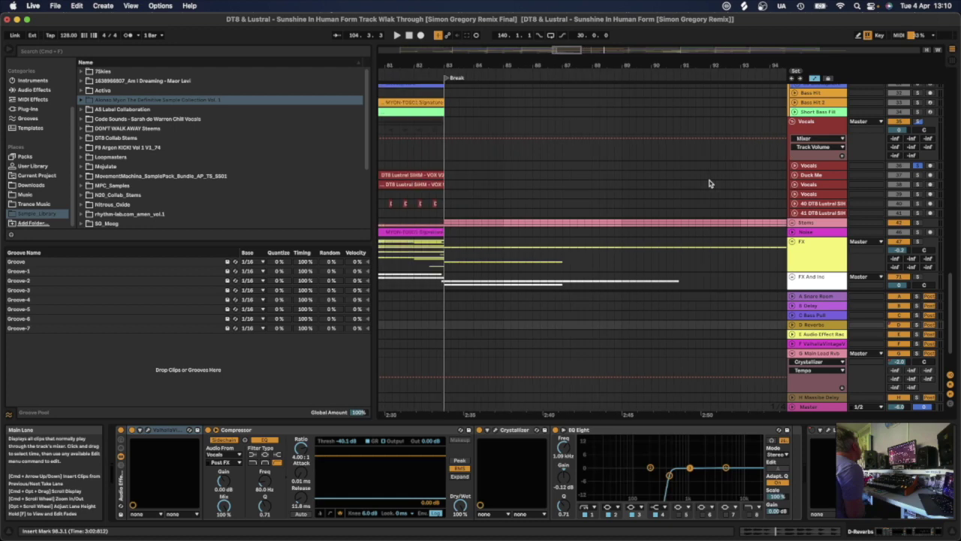
click(815, 178)
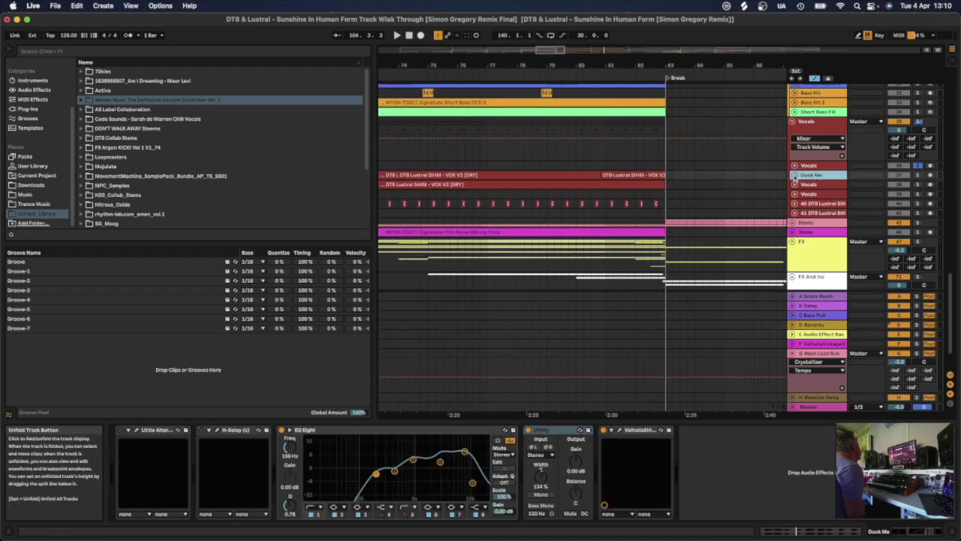
click(795, 175)
scroll(685, 201, left, 5)
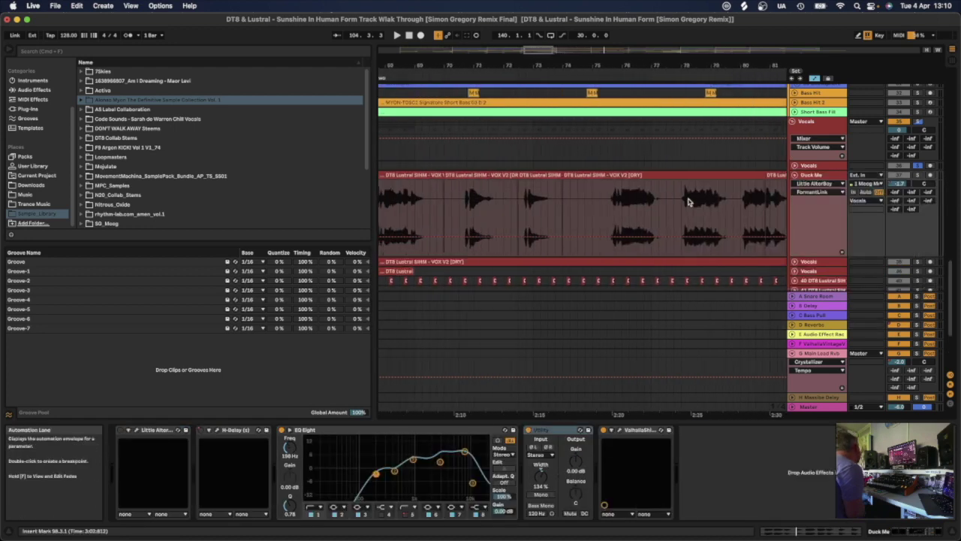
scroll(631, 203, left, 1)
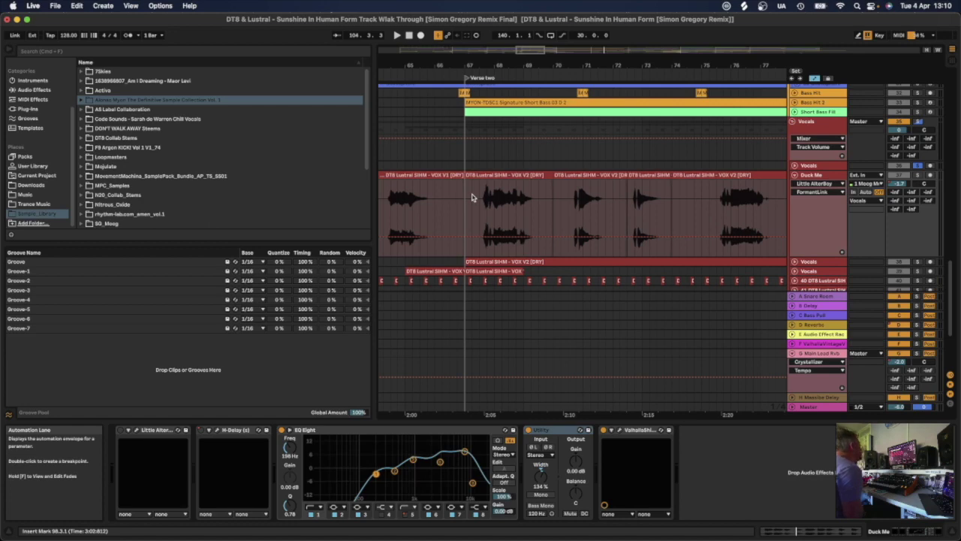
- Solo the Duck Me track and play it from bar 66.3, just before Verse two
click(463, 199)
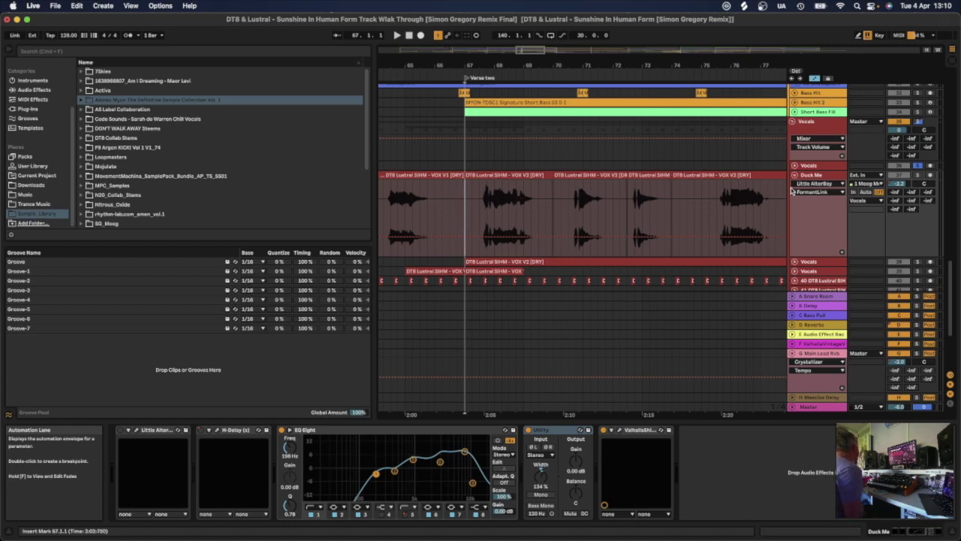
click(814, 176)
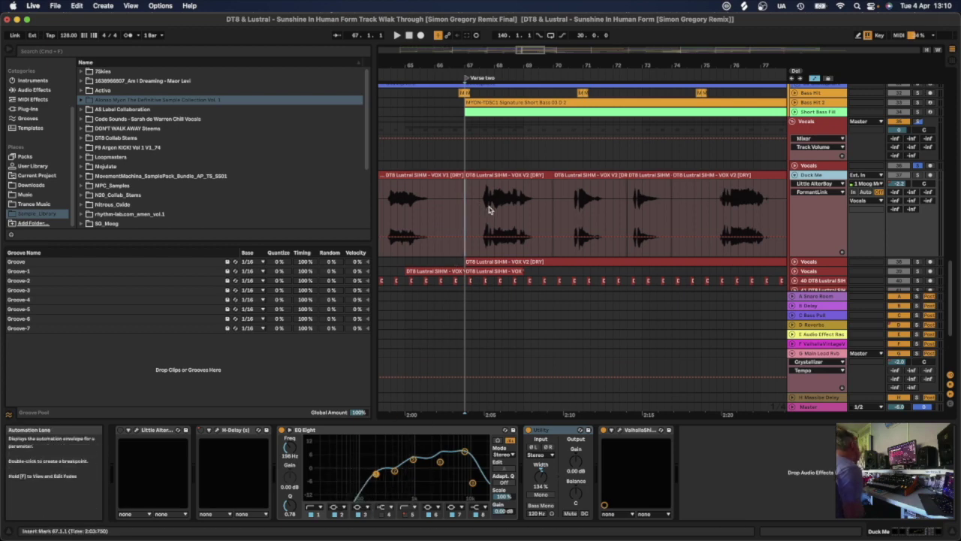
click(449, 199)
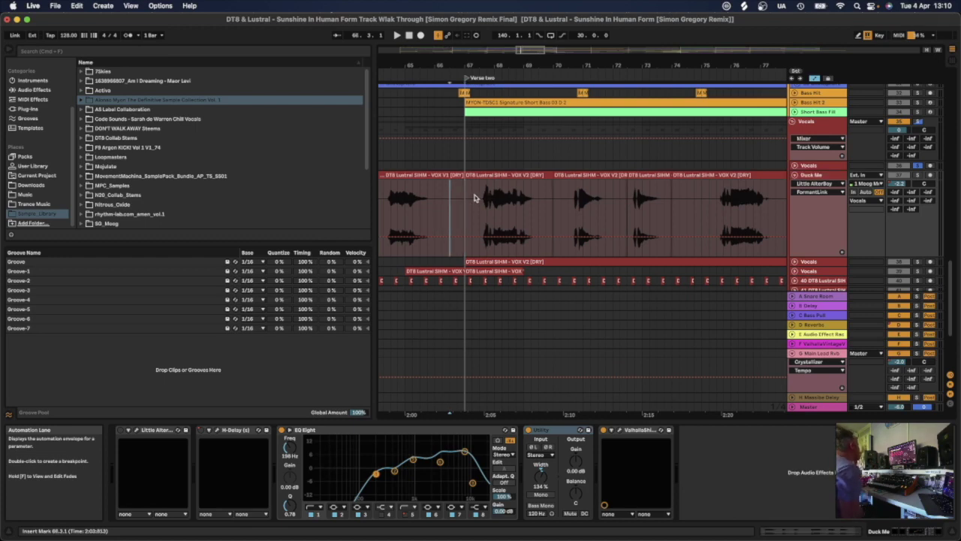
click(916, 175)
key(space)
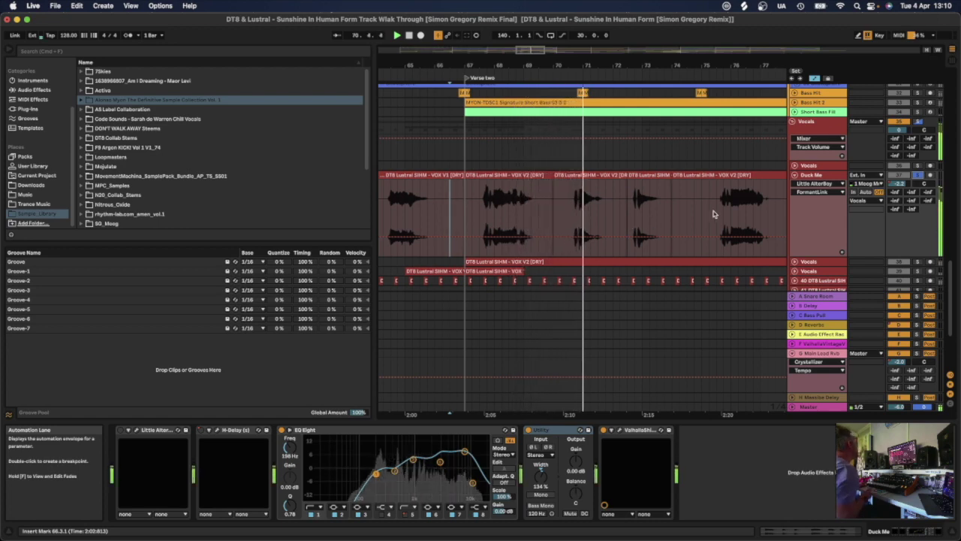
- Highlight the Duck Me track's Utility device and examine its ValhallaShimmer settings, closing the plug-in window
click(823, 178)
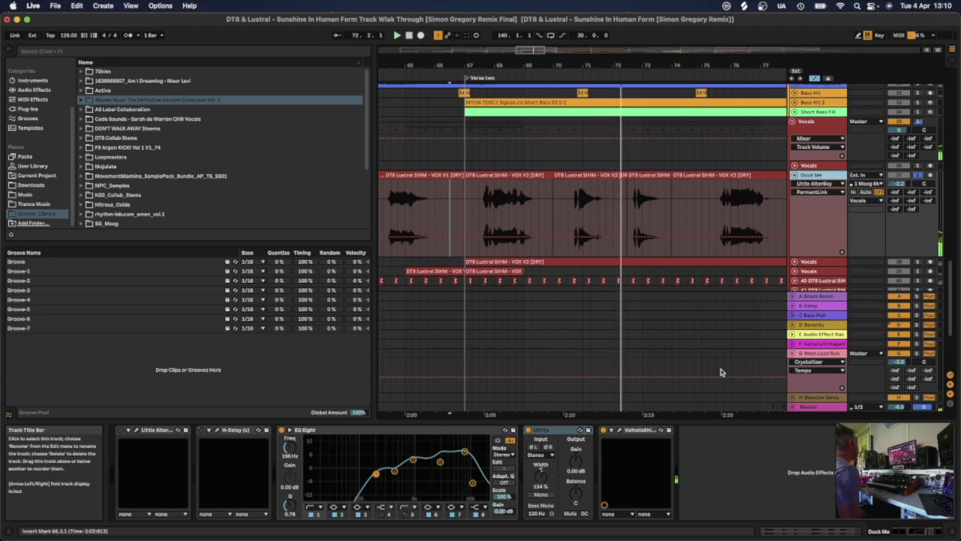
click(552, 430)
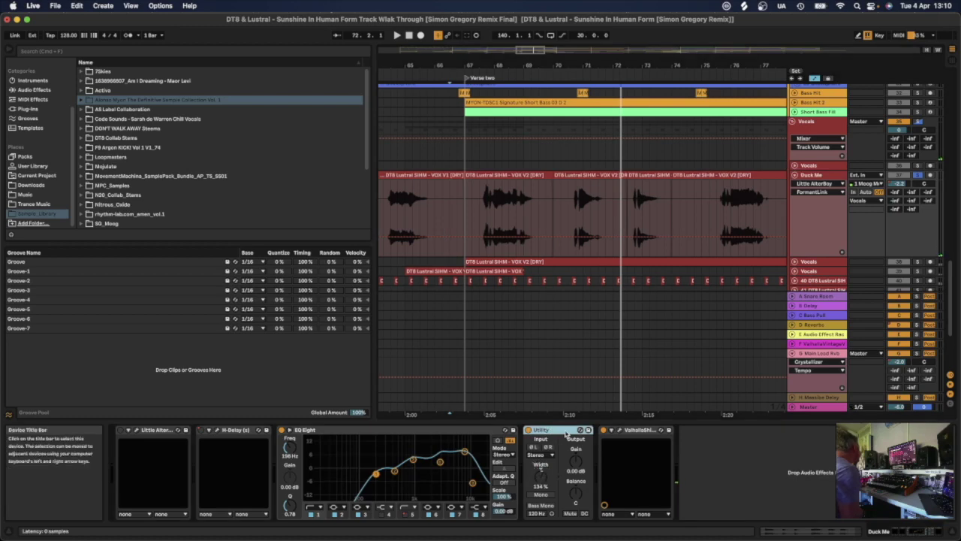
click(621, 430)
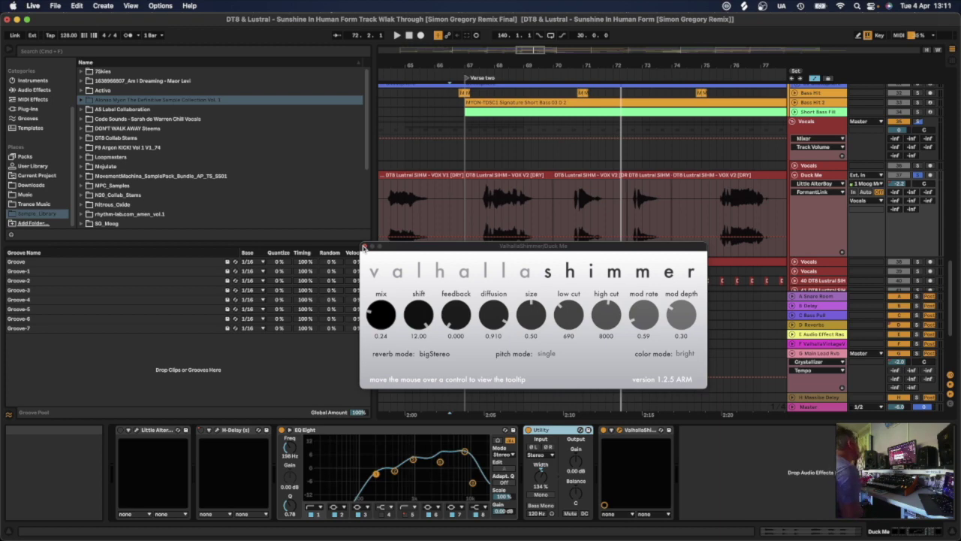
click(364, 247)
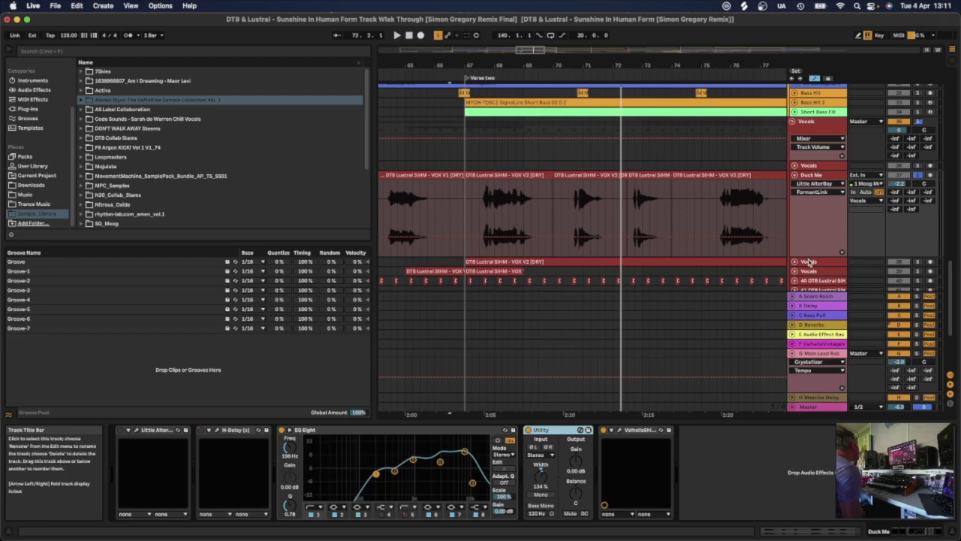
- Unfold and solo the Vocals track directly below Duck Me, folding the Duck Me track
click(808, 261)
click(794, 261)
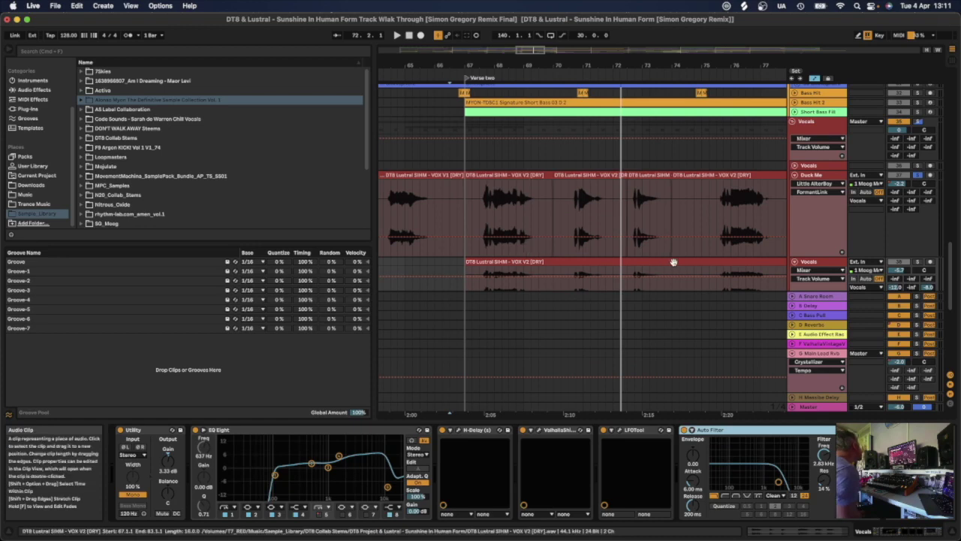
click(809, 184)
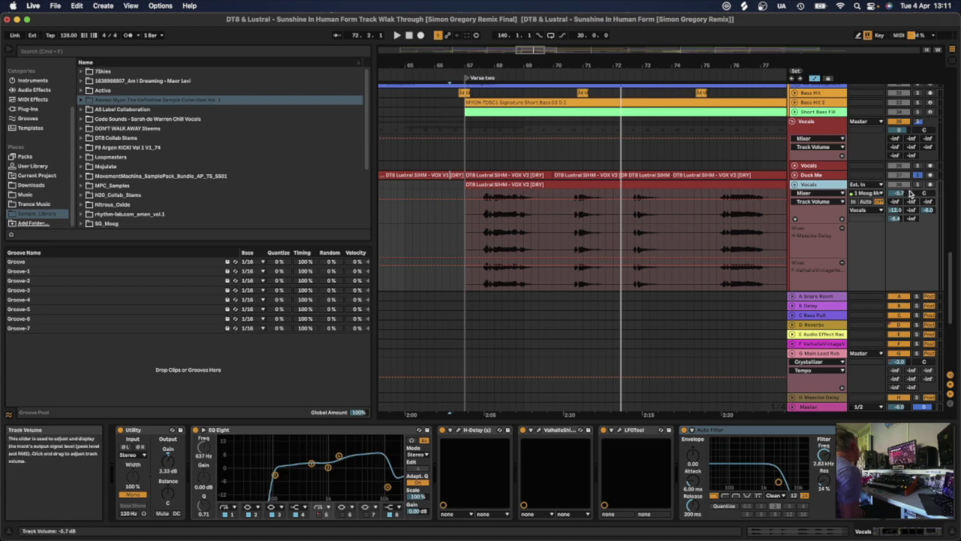
click(827, 189)
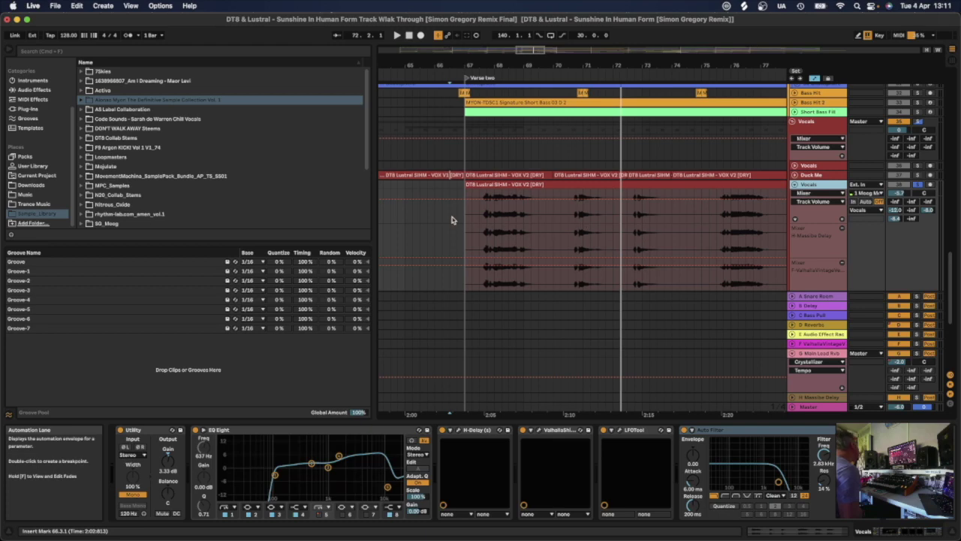
- Play the soloed Vocals track from bar 33.1, just before the Bass Drop, and stop playback
scroll(420, 184, left, 5)
scroll(411, 186, left, 15)
scroll(413, 189, left, 1)
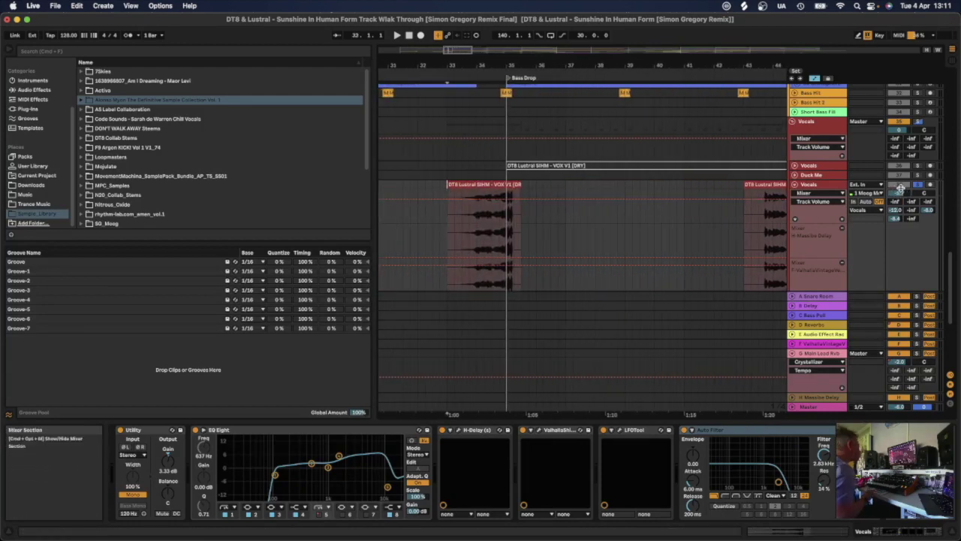
key(space)
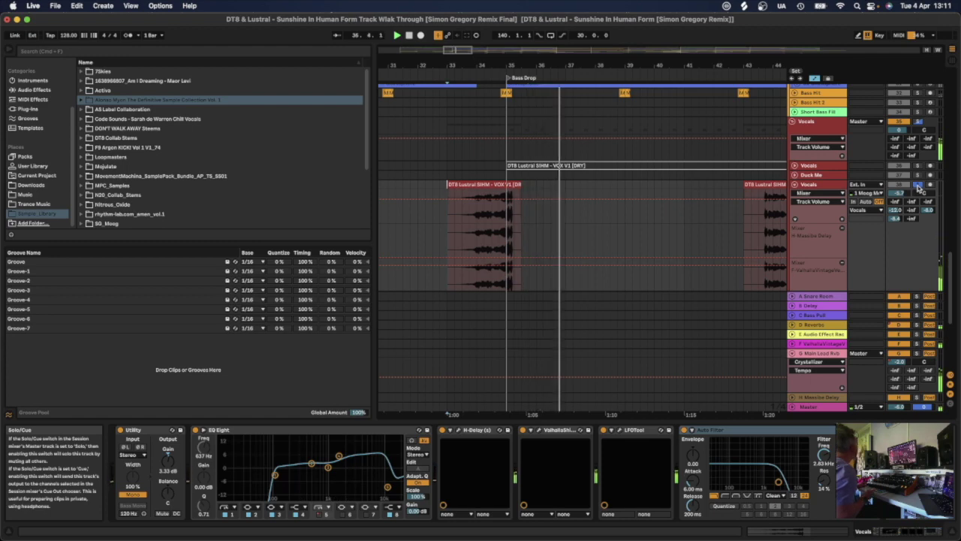
click(818, 189)
click(757, 197)
key(space)
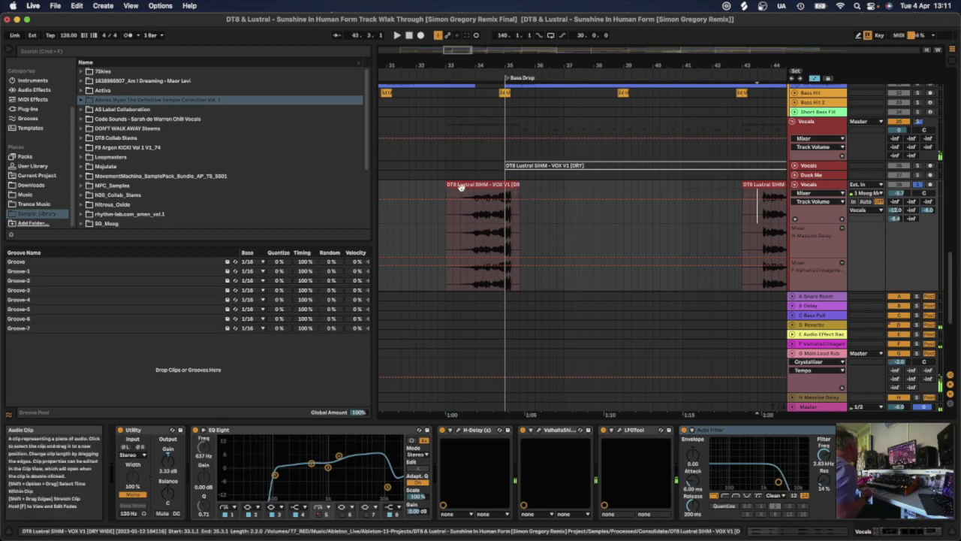
- Play the soloed Vocals track from bar 43.3, at the start of its next vocal clip
scroll(590, 191, right, 5)
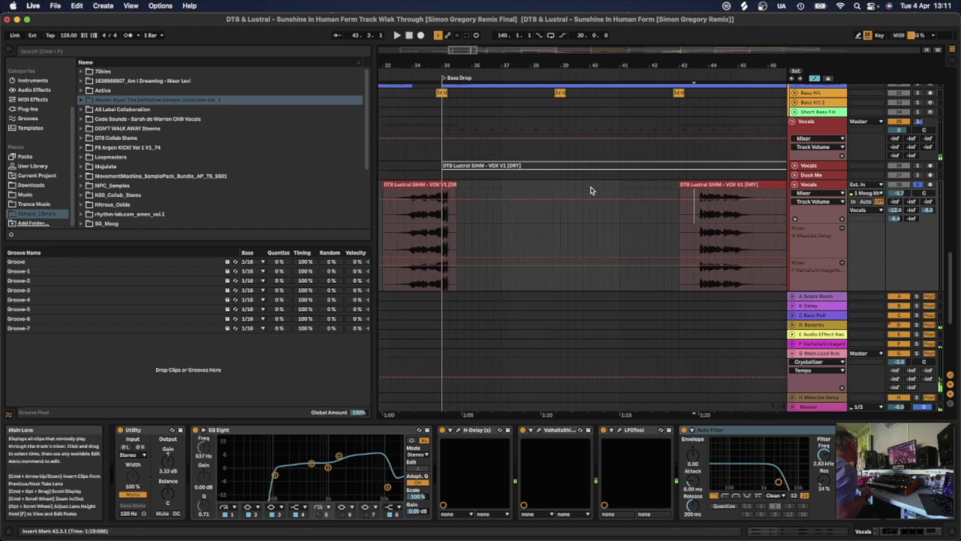
scroll(590, 191, right, 1)
drag(622, 192, 631, 222)
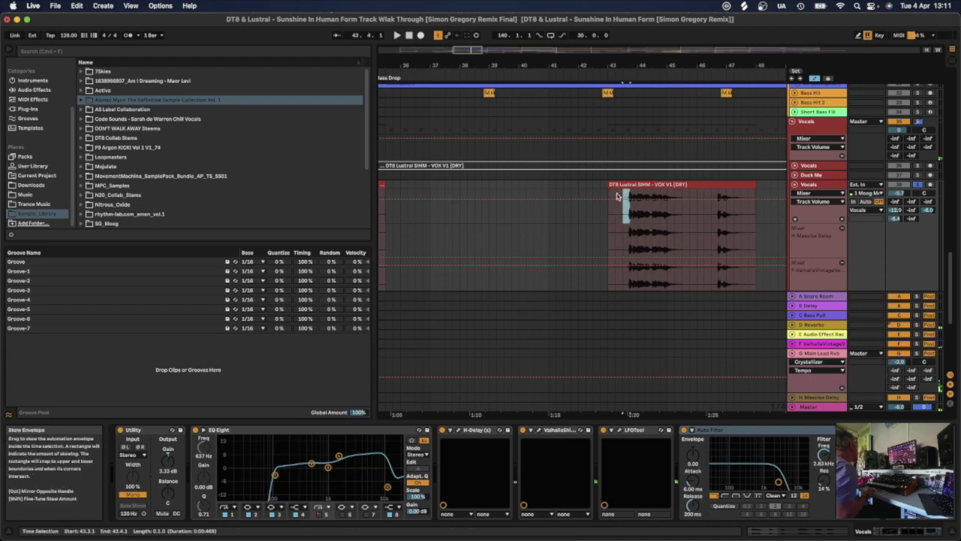
click(615, 196)
key(space)
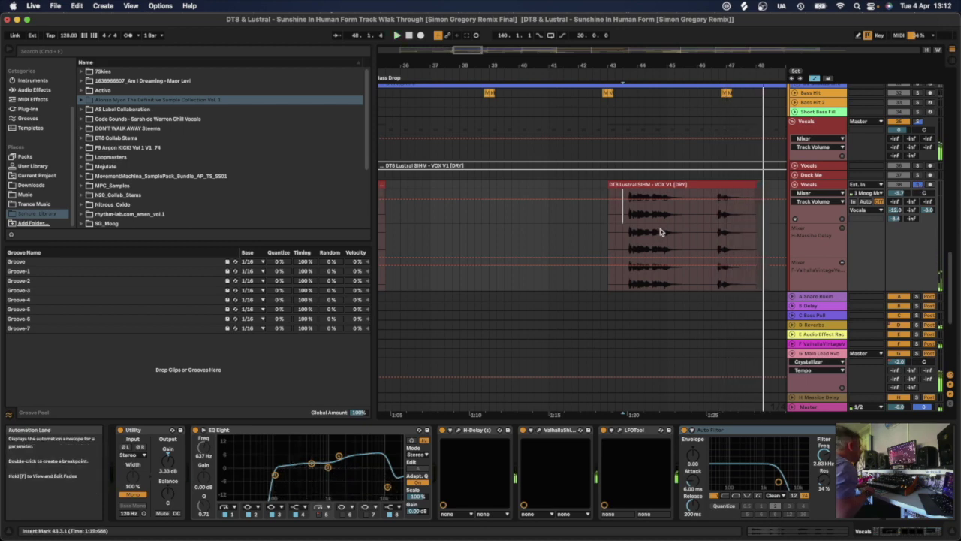
- Stop playback and examine the soloed Vocals track's H-Delay settings, closing the plug-in window
click(824, 189)
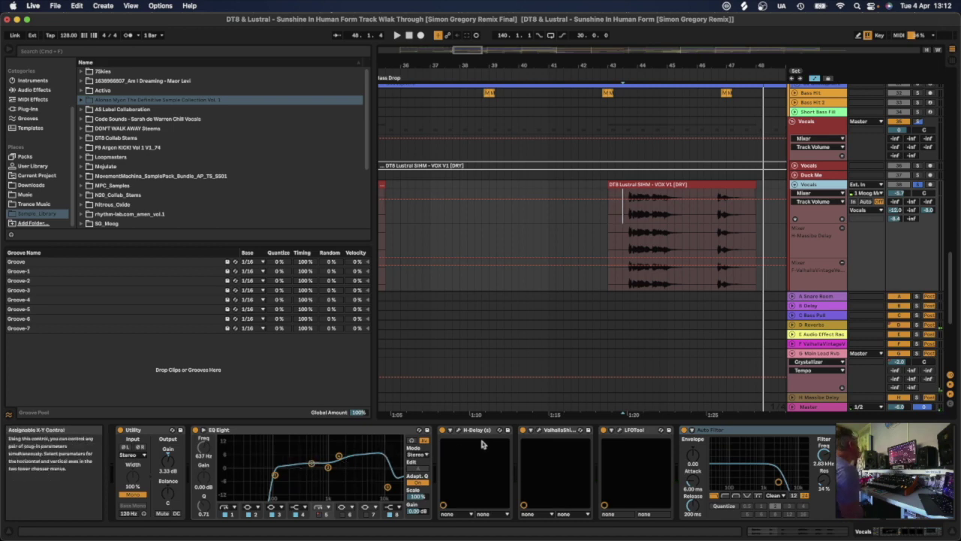
click(449, 430)
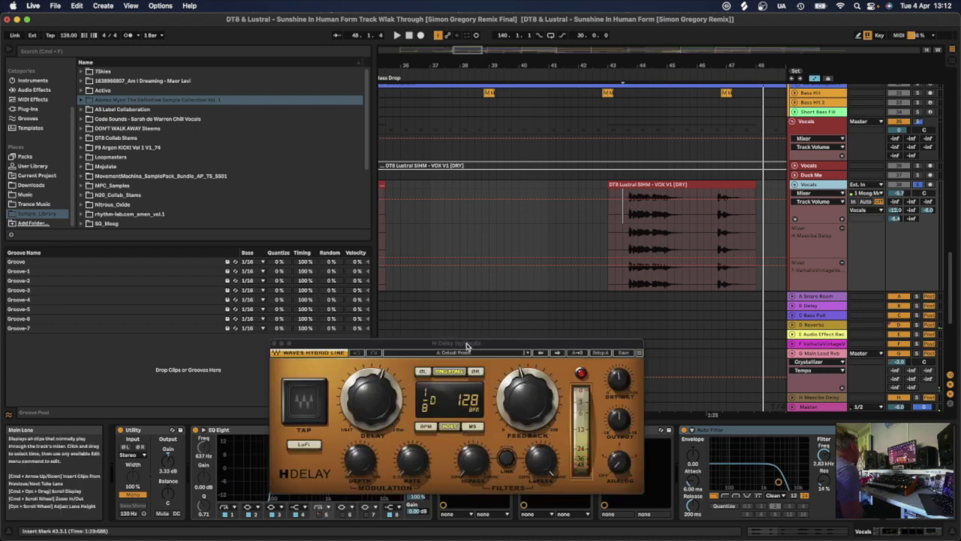
drag(466, 344, 444, 303)
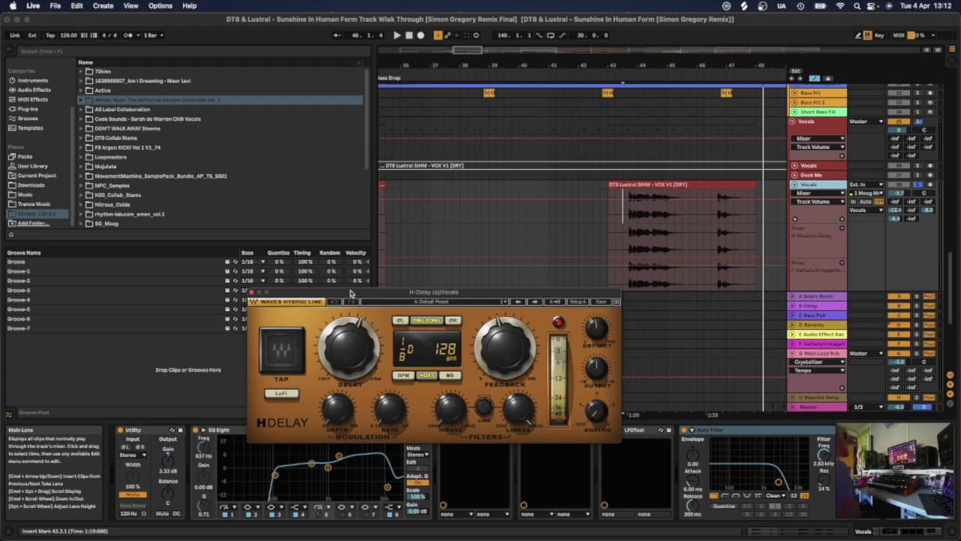
click(253, 292)
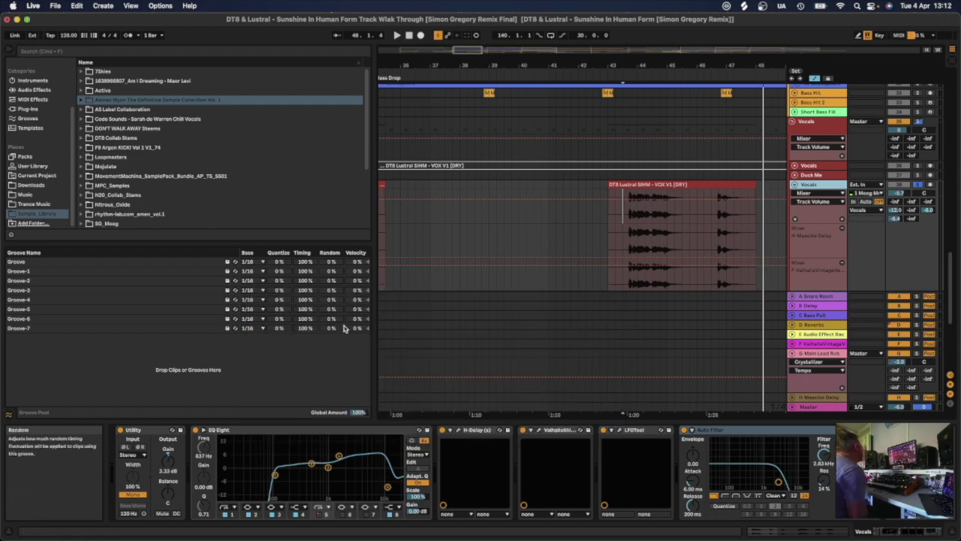
- Examine the Vocals track's ValhallaShimmer settings and its reverb mode options, keeping bigStereo and closing the plug-in window
click(538, 429)
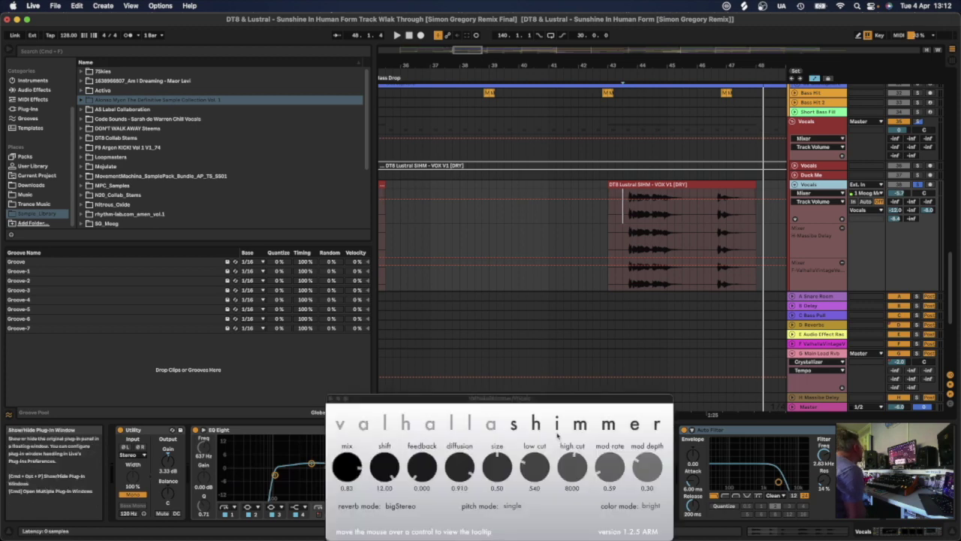
drag(450, 402, 421, 270)
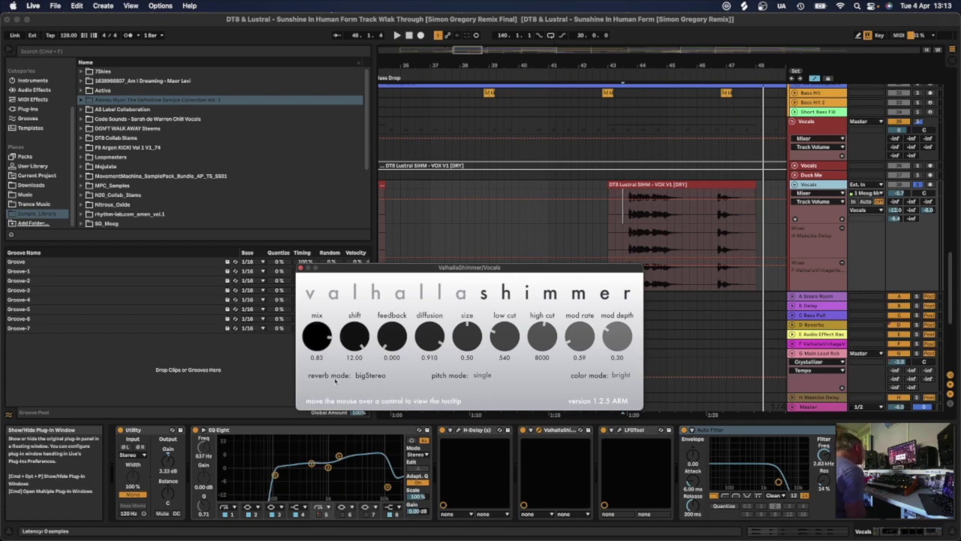
click(368, 376)
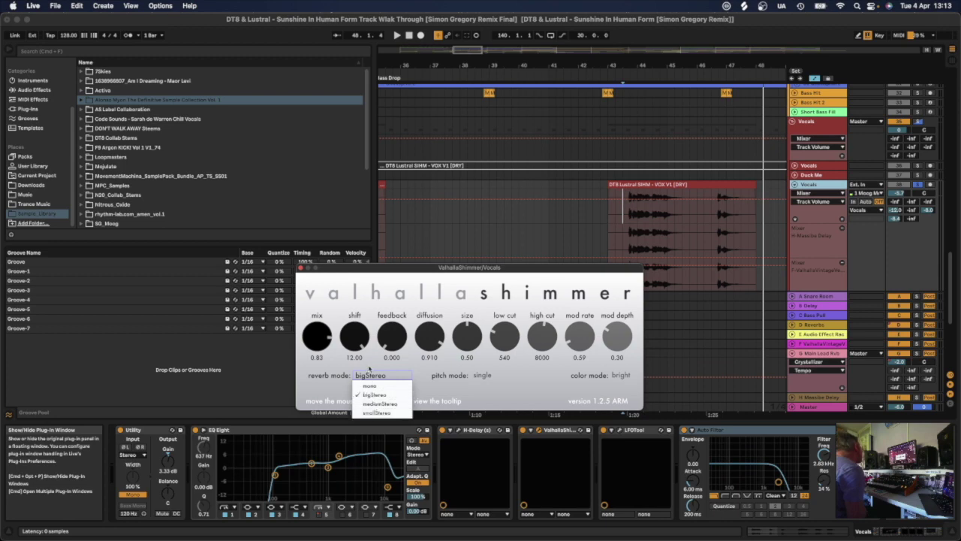
click(370, 366)
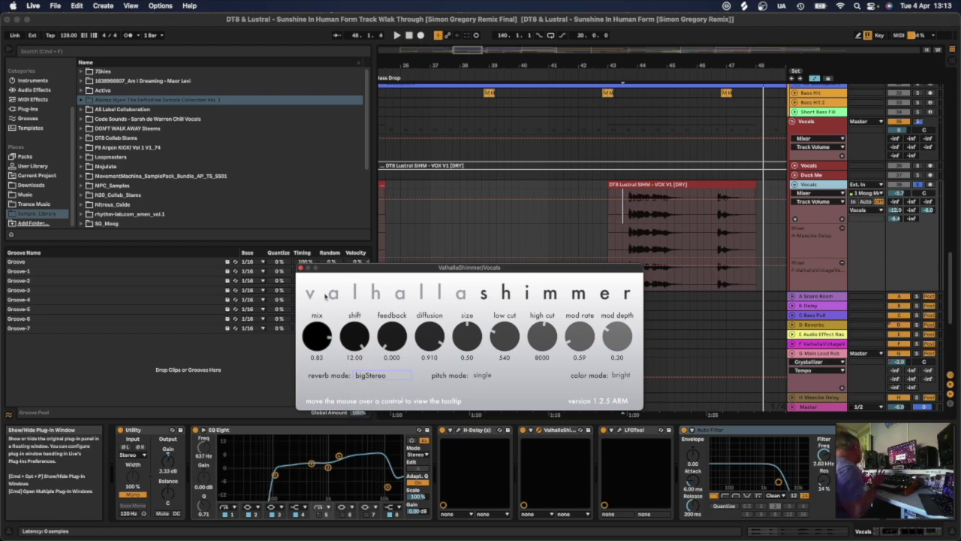
click(301, 269)
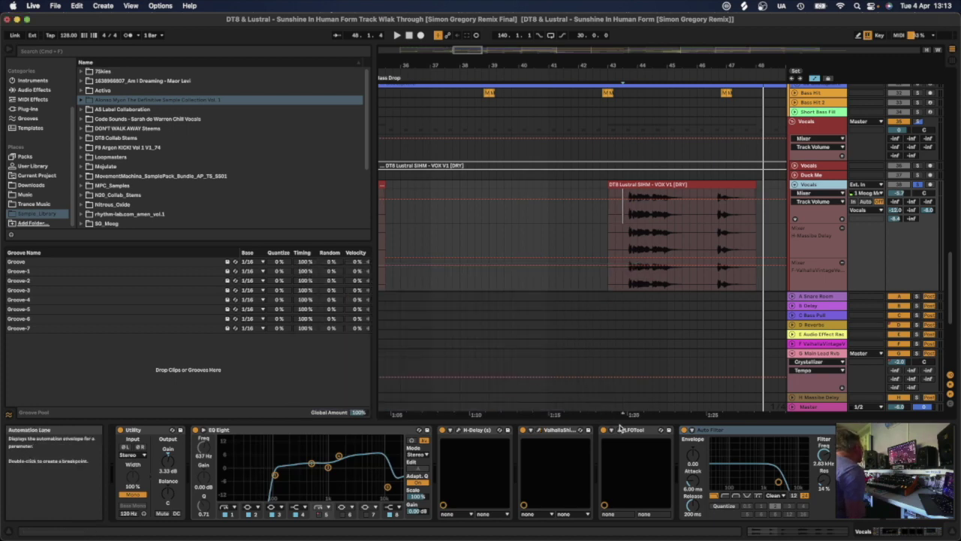
- Examine the Vocals track's LFOTool volume curve, close the plug-in window, and highlight the Auto Filter device
click(618, 431)
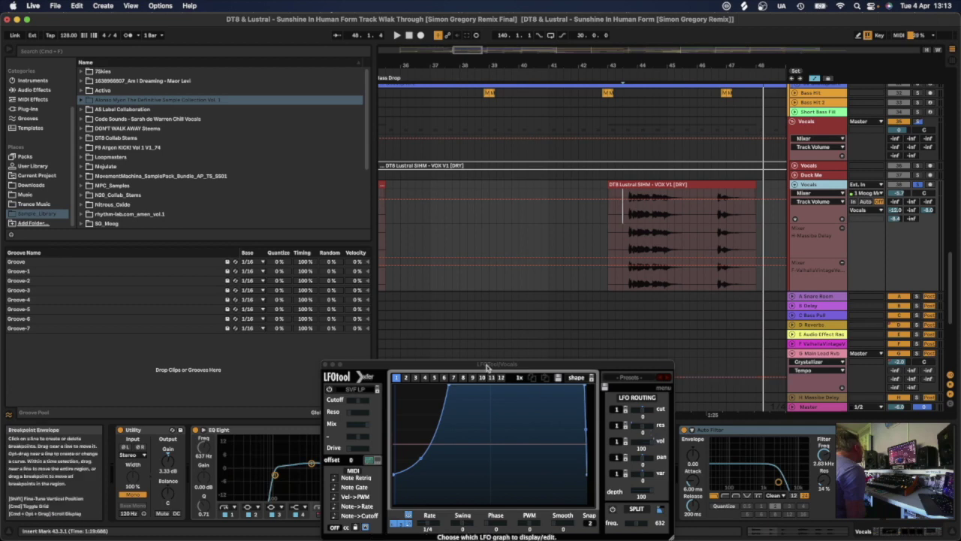
drag(488, 364, 473, 303)
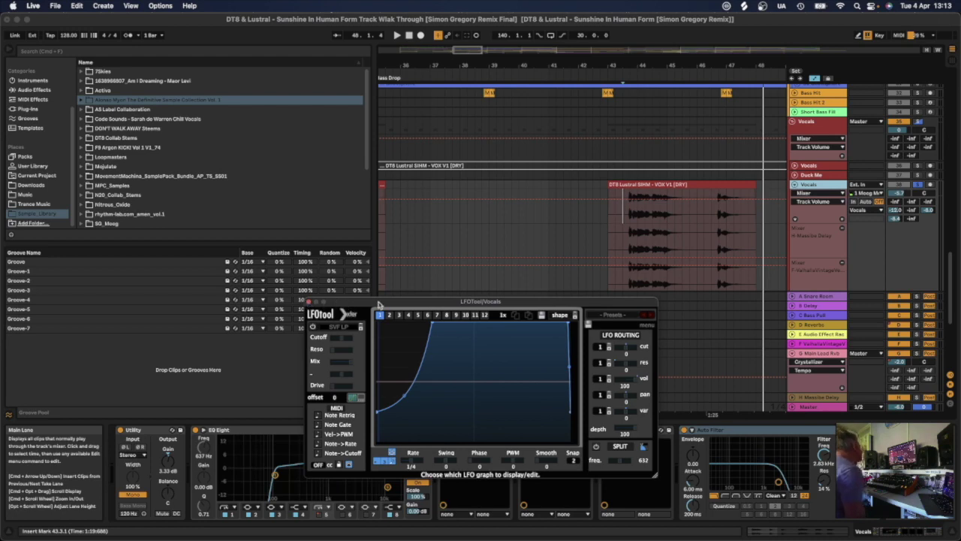
click(308, 301)
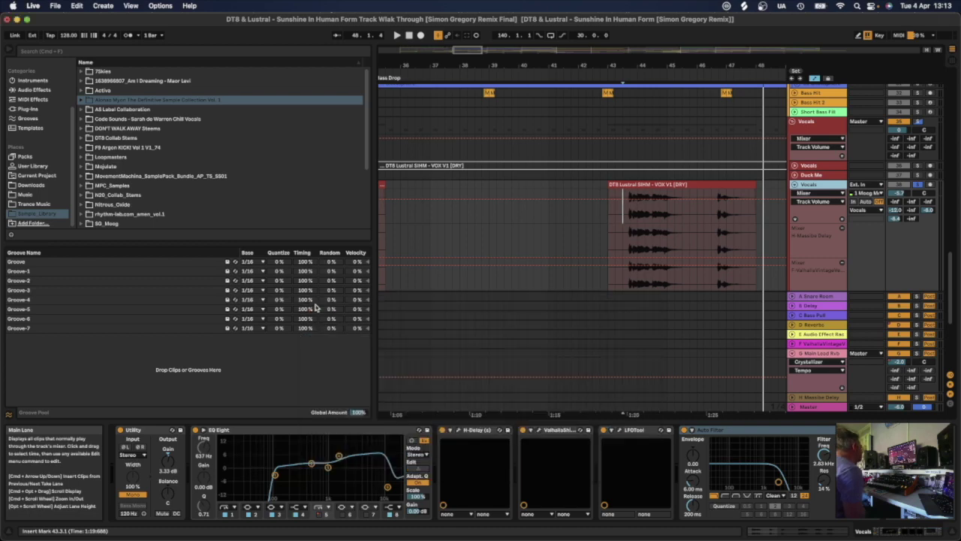
click(762, 433)
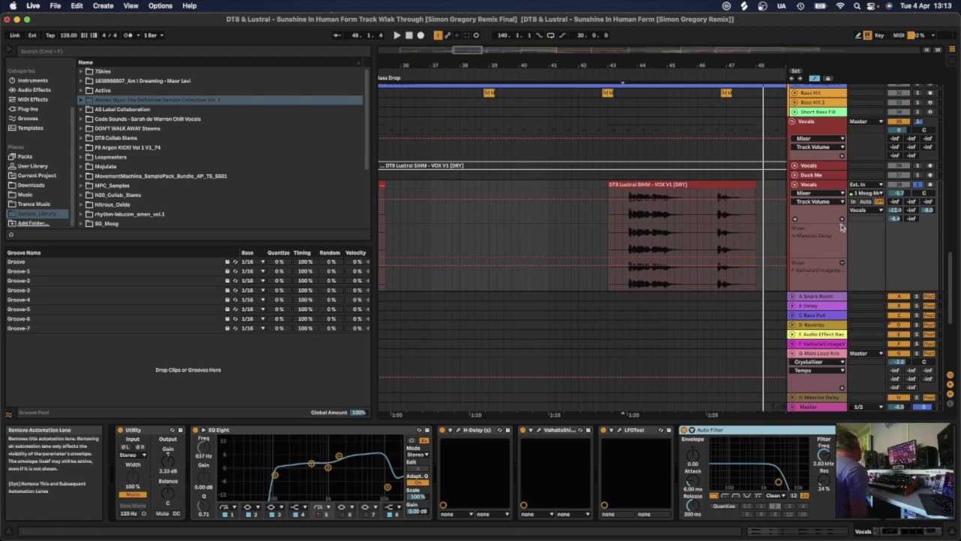
- Fold the soloed Vocals track and unfold track 40, the DT8 Lustral vocal chops, showing its device chain
click(795, 185)
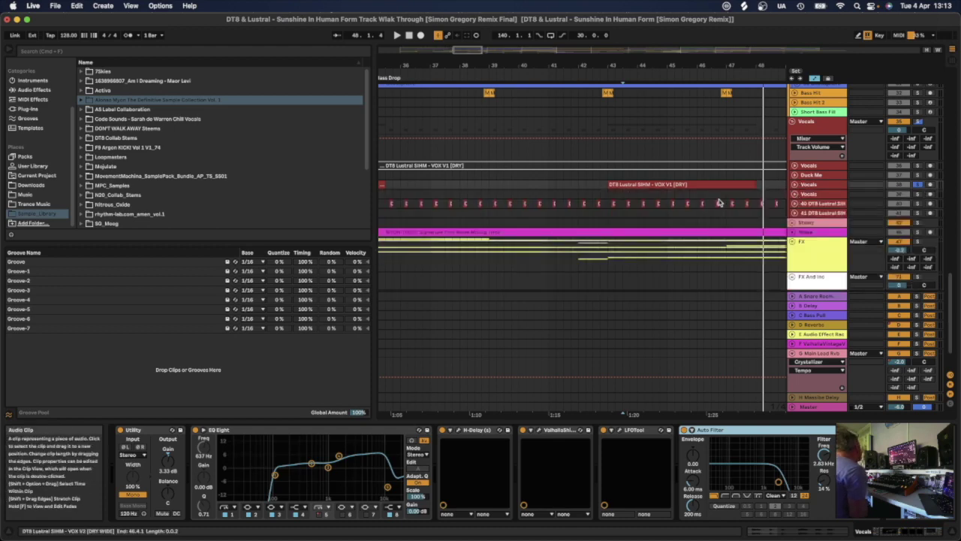
click(805, 205)
click(794, 204)
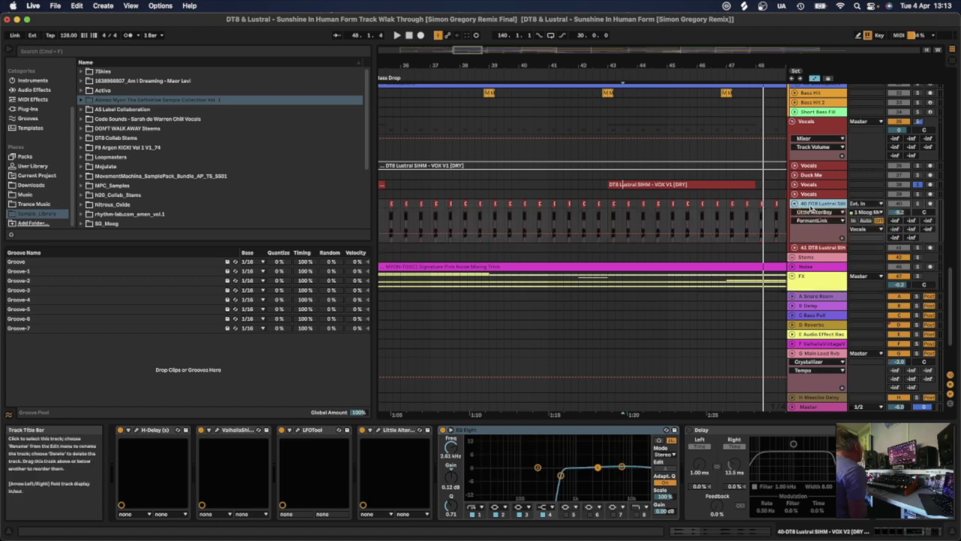
- Place the insert marker at bar 35.1.1 on the Bass Drop and review track 40's repeated vocal chops
scroll(703, 214, left, 2)
scroll(704, 214, left, 6)
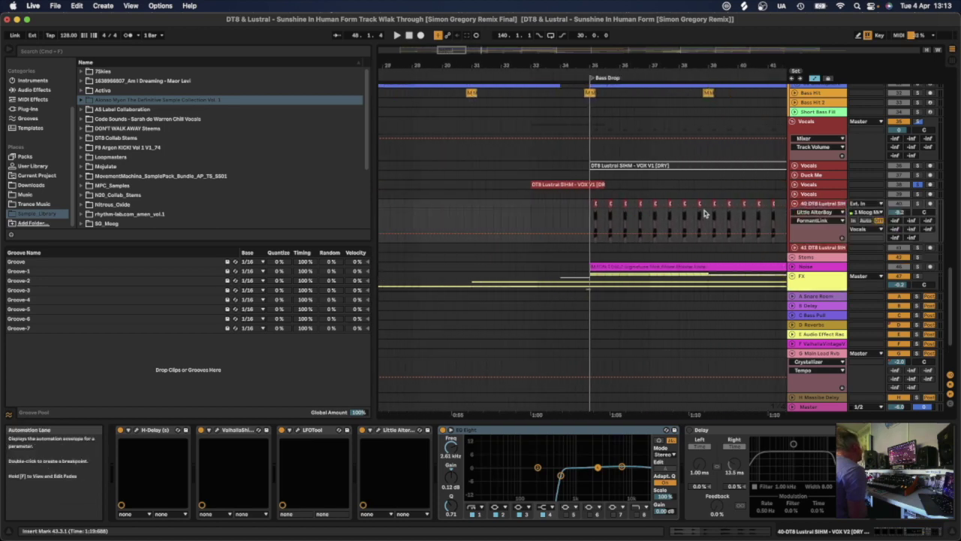
click(552, 205)
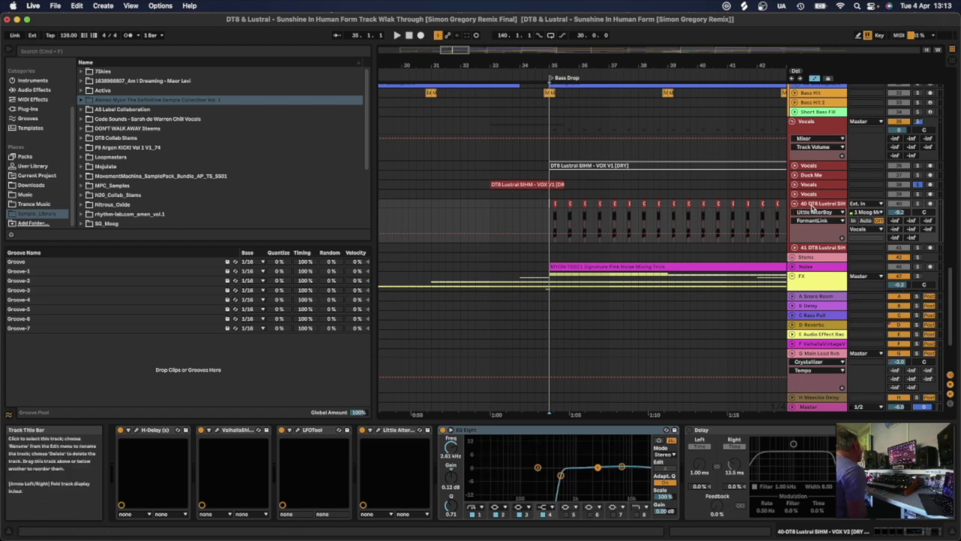
click(691, 212)
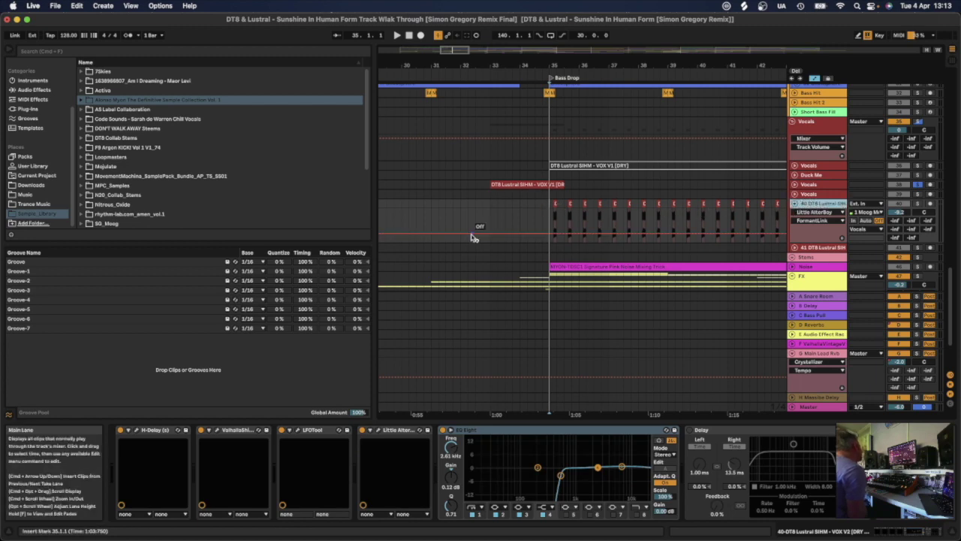
click(557, 210)
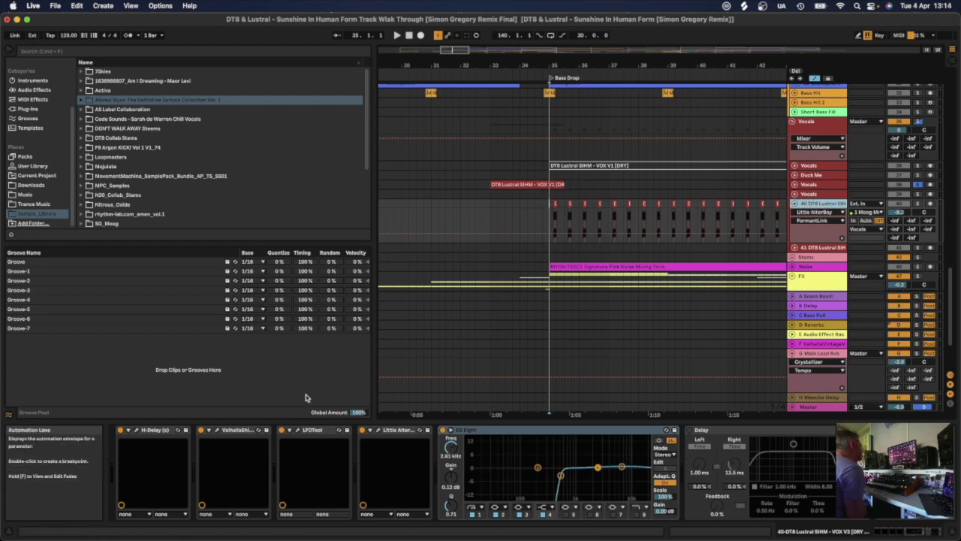
- Examine the H-Delay and ValhallaShimmer settings on track 40, closing each plug-in window
click(138, 432)
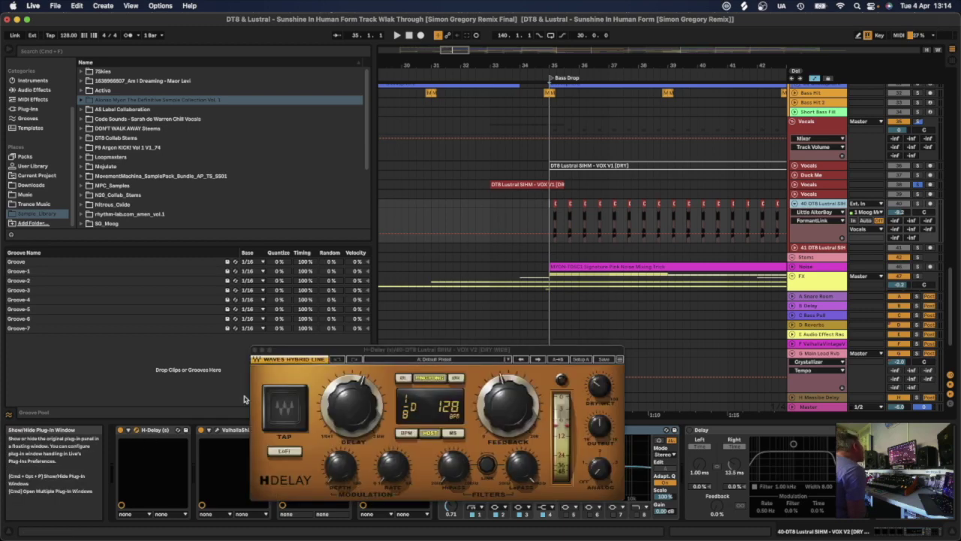
click(253, 350)
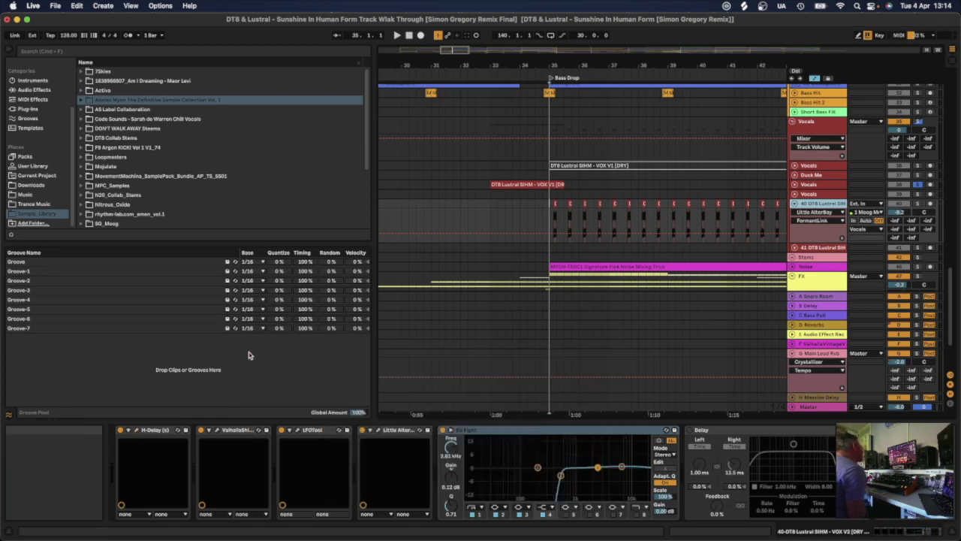
click(217, 431)
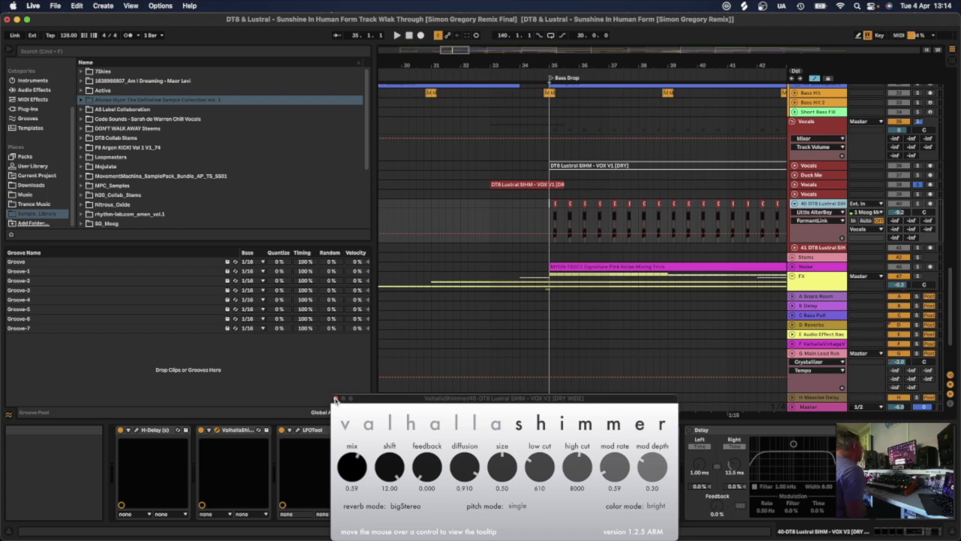
click(335, 398)
- Examine track 40's LFOTool curve and Little AlterBoy pitch and formant settings, closing each plug-in window
click(296, 431)
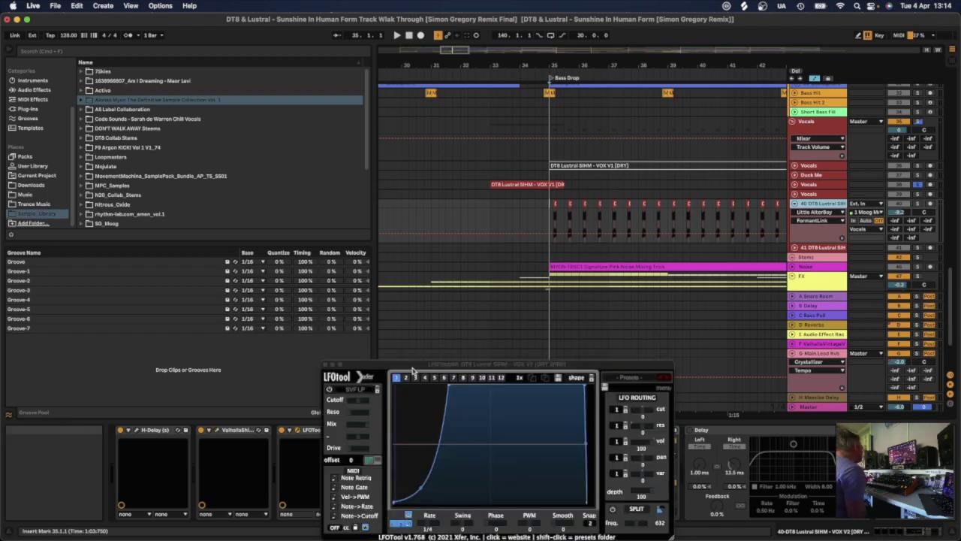
drag(411, 366, 362, 280)
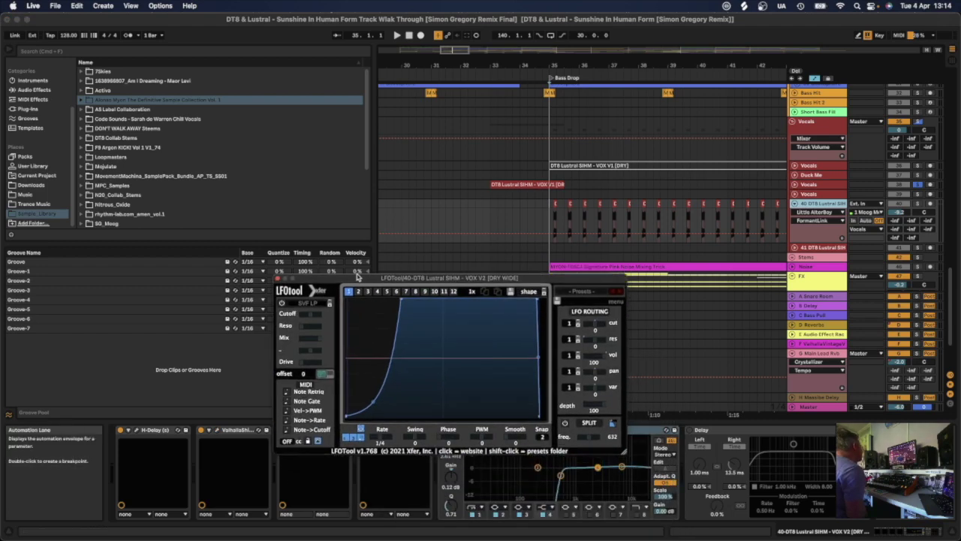
click(277, 278)
click(379, 430)
drag(442, 376, 440, 297)
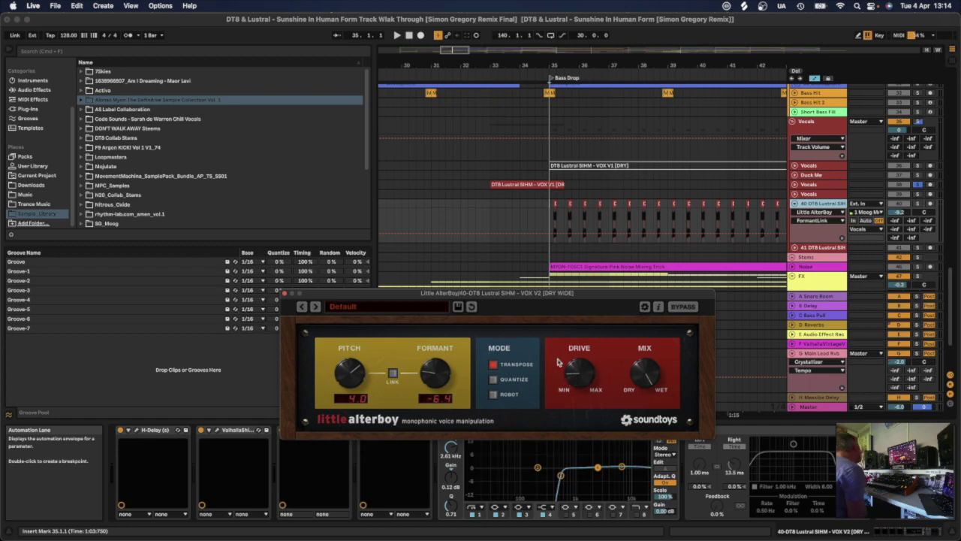
click(284, 293)
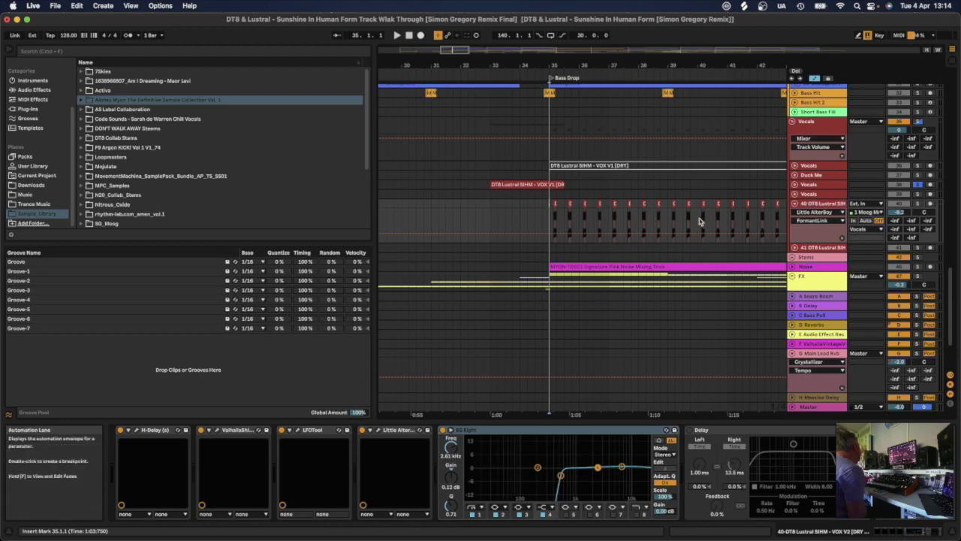
- Solo the 40 DT8 Lustral vocal track and play it from the Bass Drop at bar 35
click(917, 203)
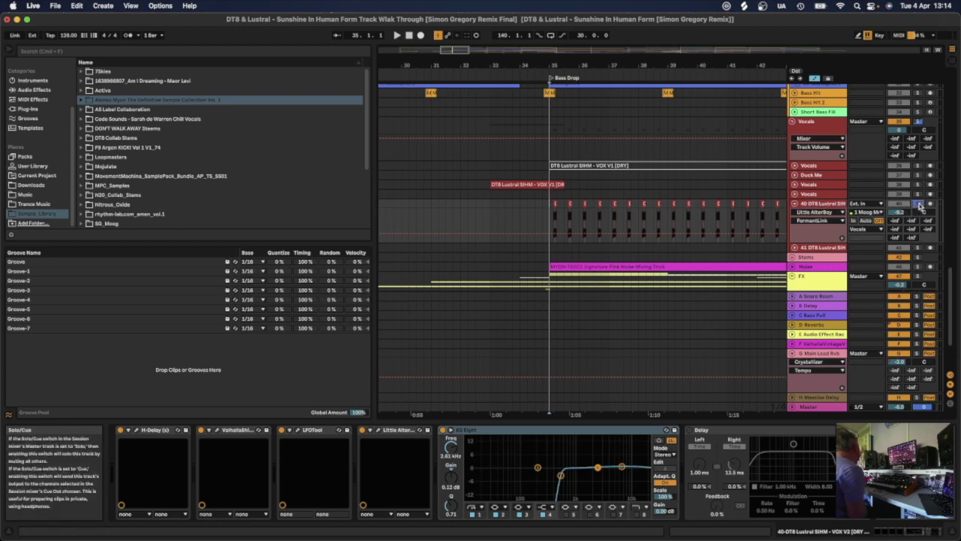
key(space)
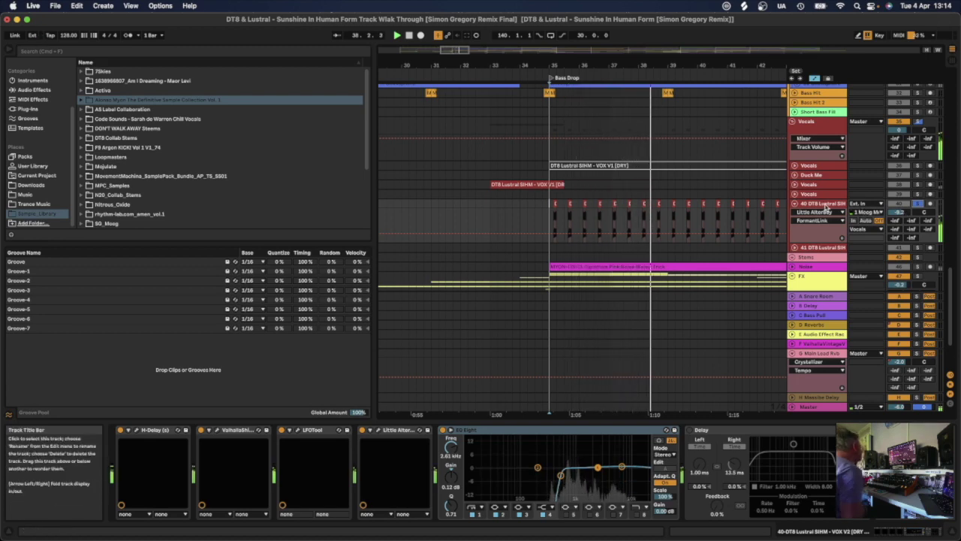
click(824, 204)
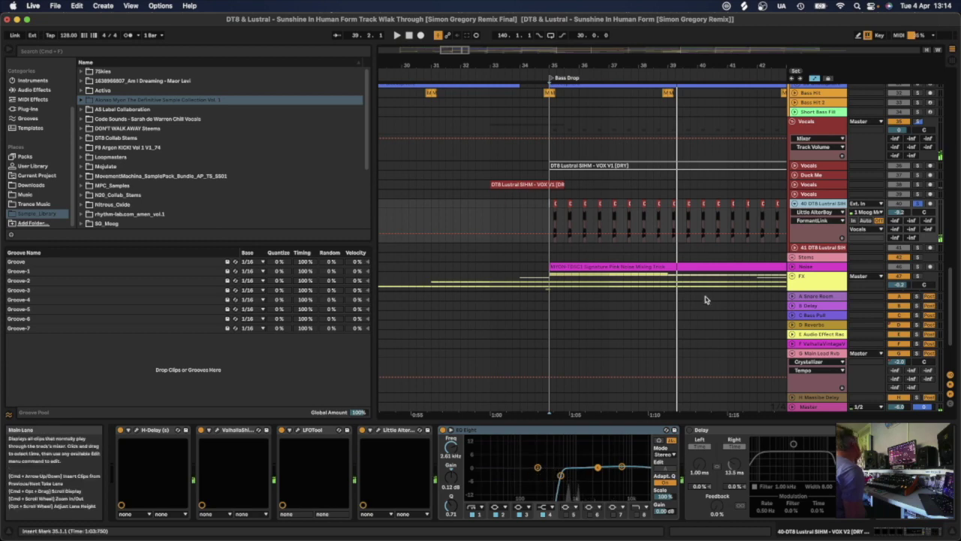
- Fold the 40 DT8 Lustral vocal track and unfold the Stems group below it
click(794, 203)
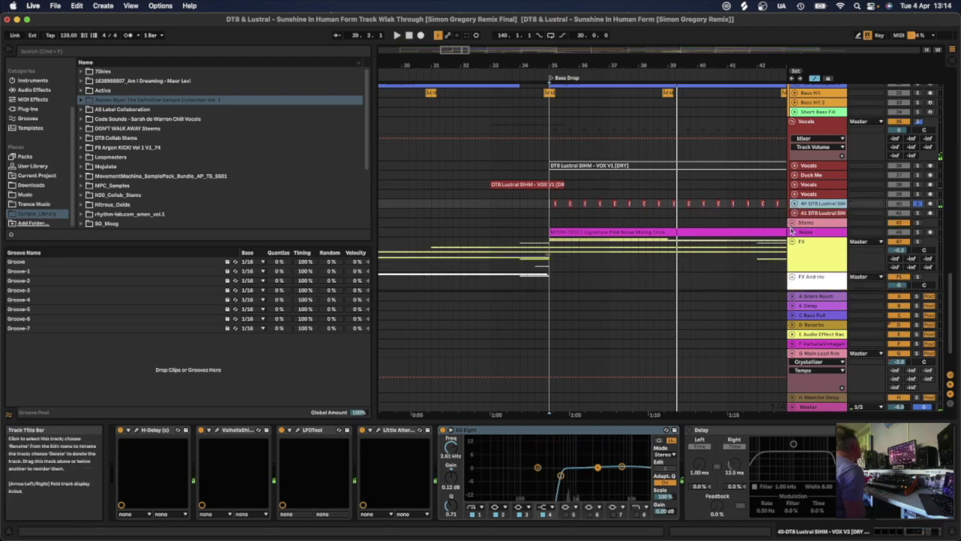
click(792, 223)
scroll(689, 256, down, 3)
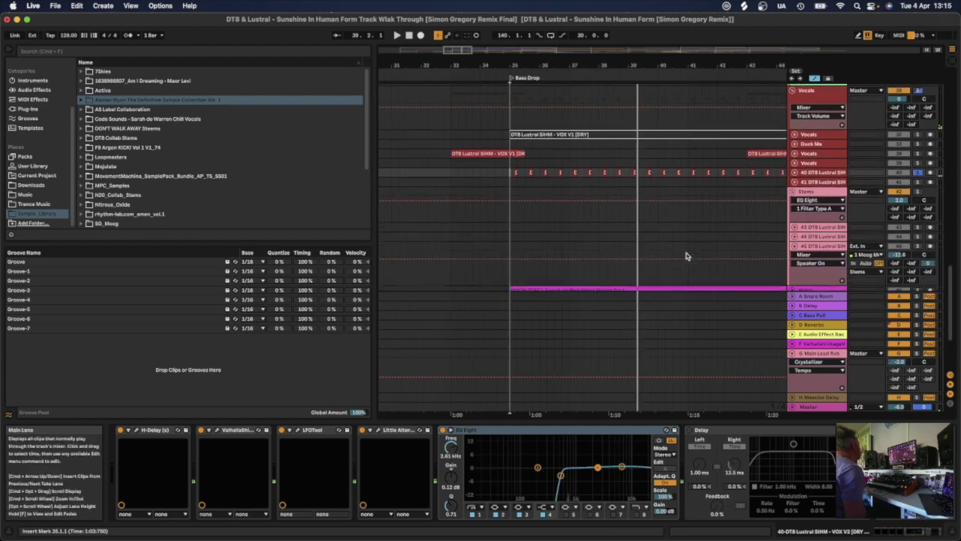
- Turn off solo on vocal track 40 and solo the Glitchy OB Line stem just before the Break
scroll(687, 256, right, 8)
scroll(683, 256, right, 10)
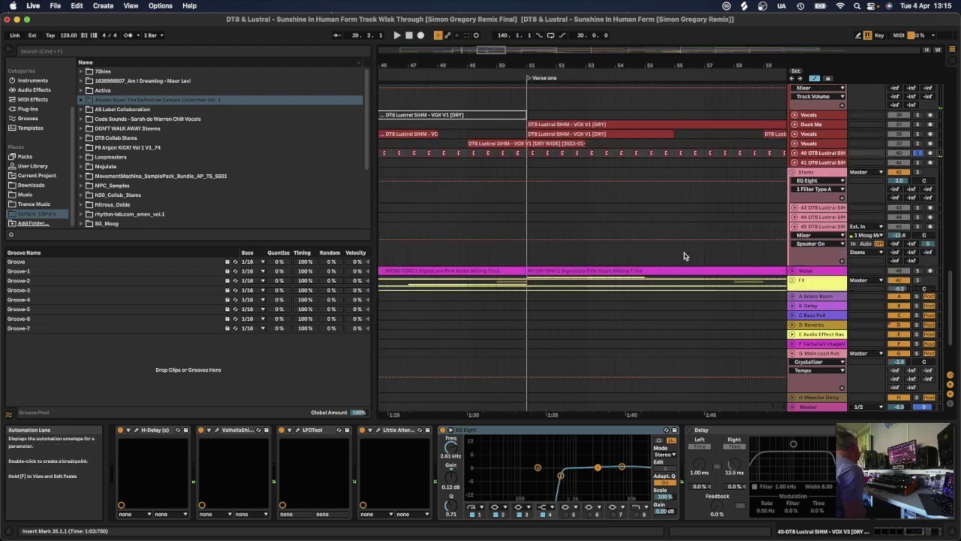
scroll(683, 256, right, 10)
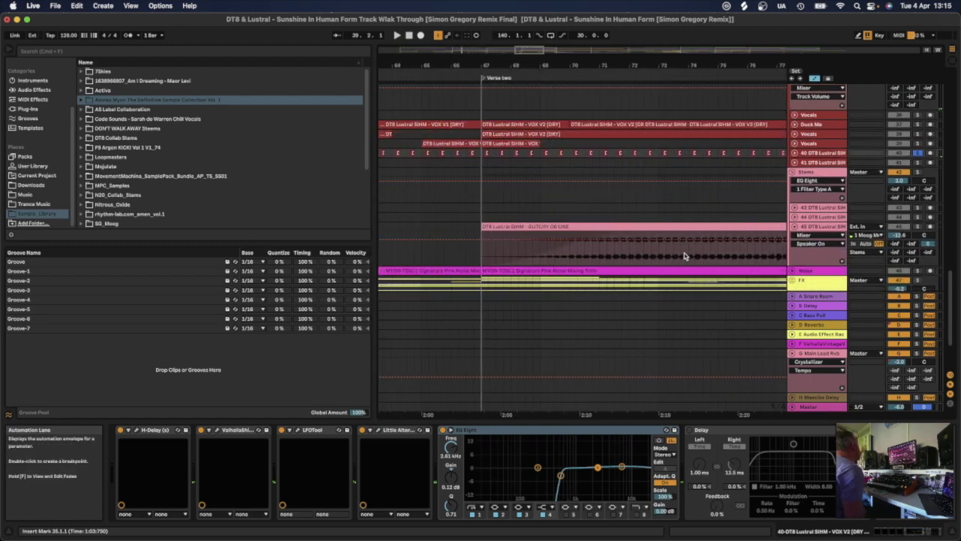
scroll(683, 256, up, 1)
scroll(683, 256, down, 4)
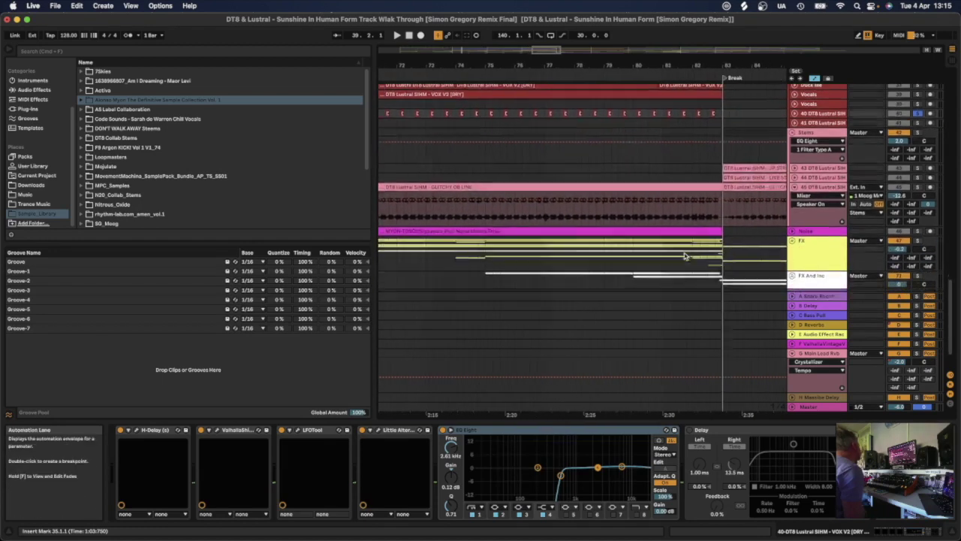
scroll(683, 256, right, 3)
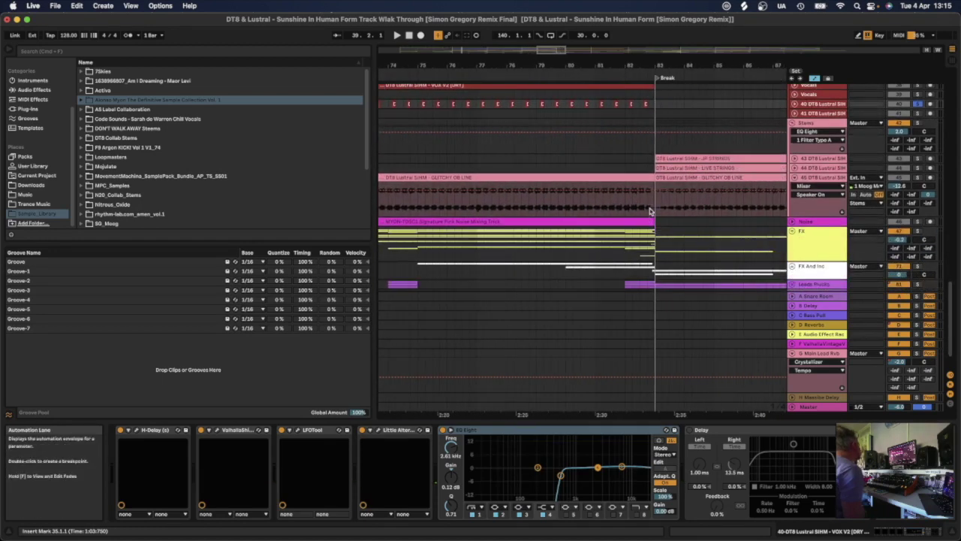
click(557, 168)
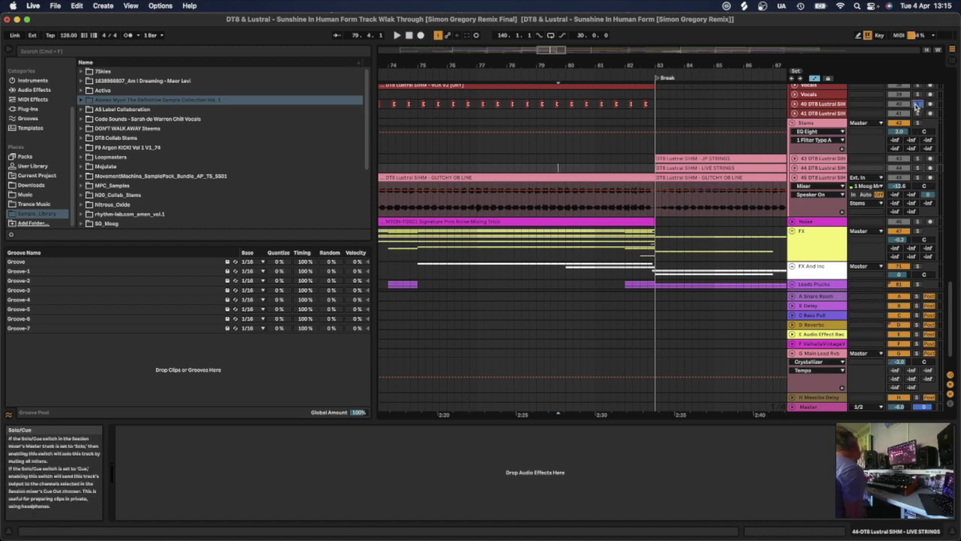
click(826, 177)
click(917, 177)
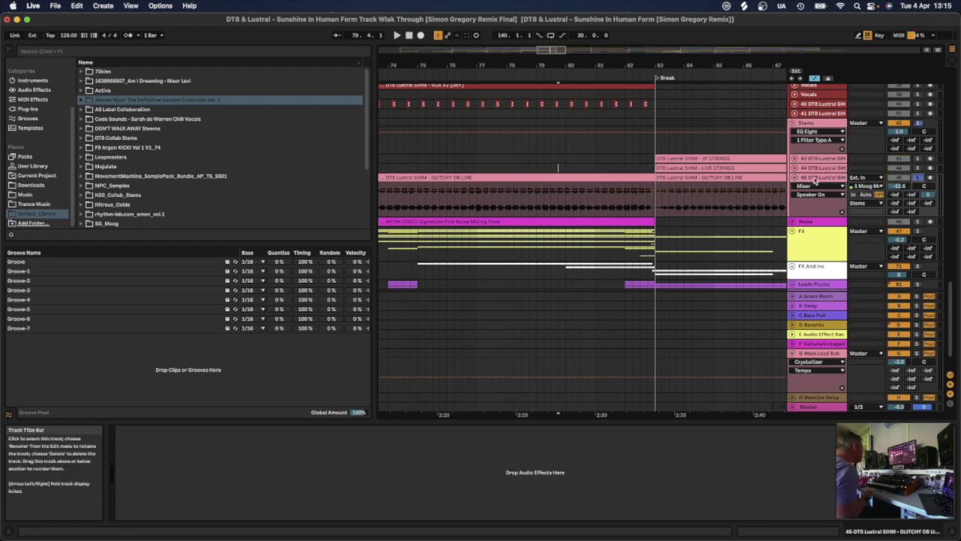
- Show the effects of the C Bass Pull return and play the soloed Glitchy OB Line stem from bar 78 into the Break
click(530, 168)
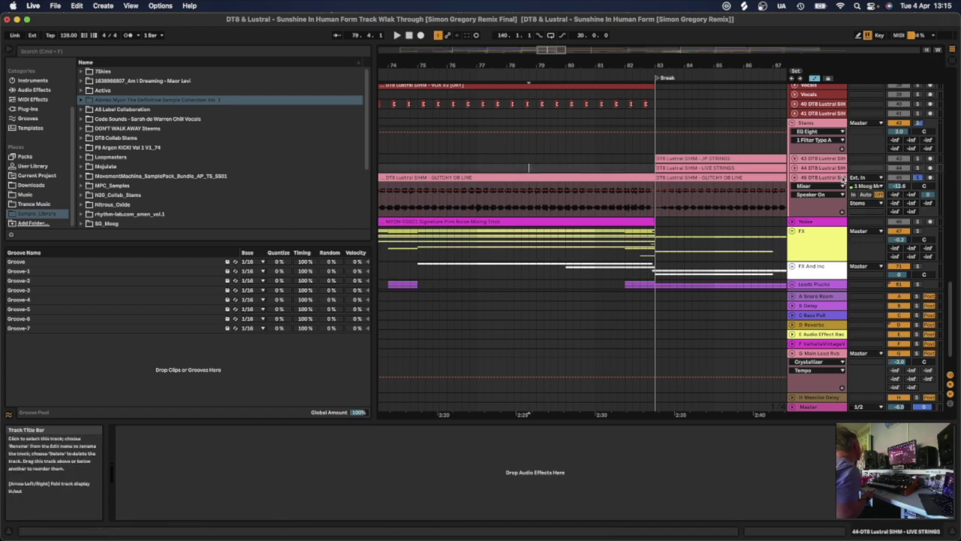
click(908, 196)
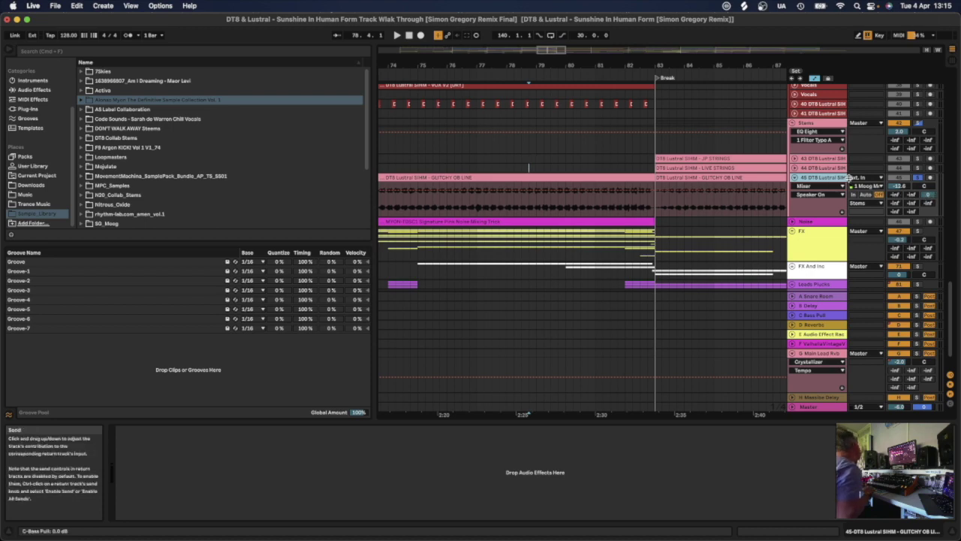
click(815, 315)
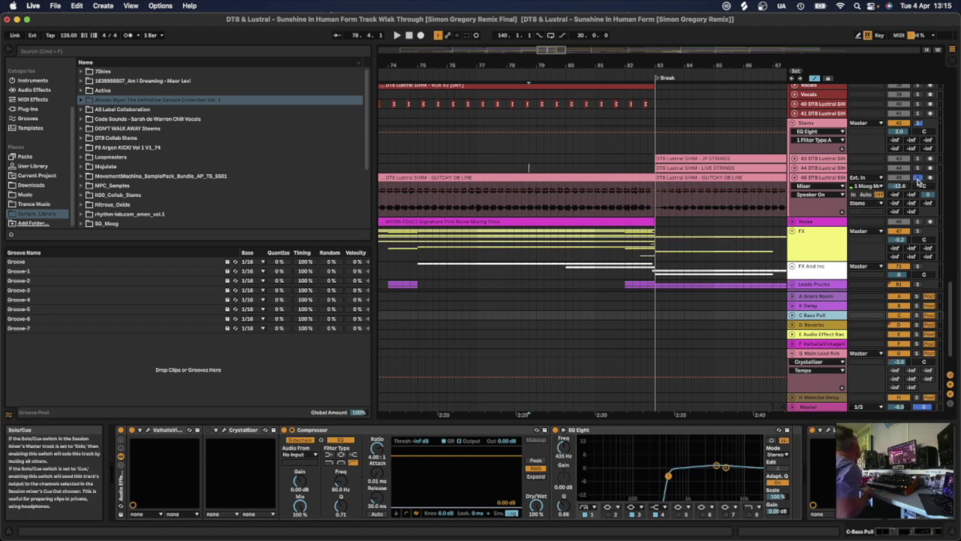
key(space)
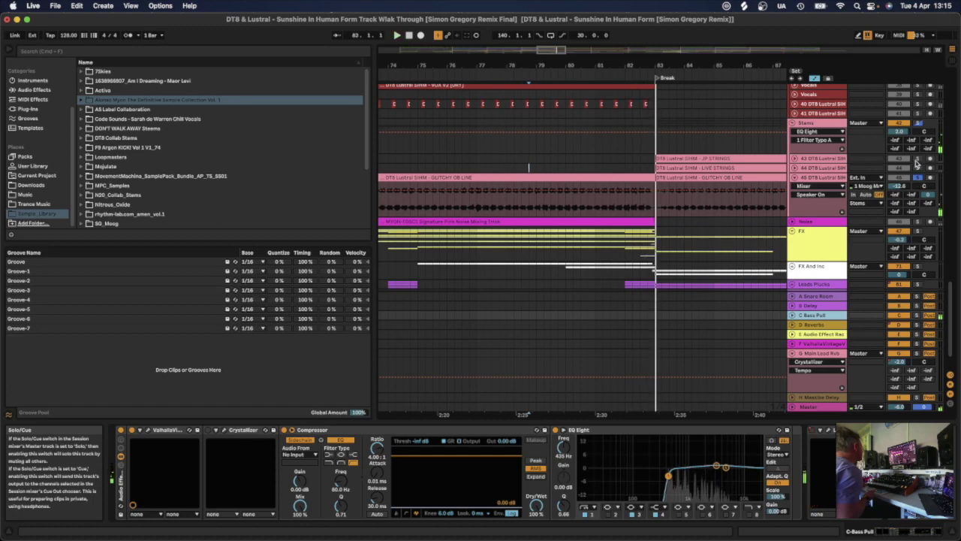
- Solo stem track 43 in place of Glitchy OB Line, with the arrangement showing both the Break and the Chorus
click(903, 160)
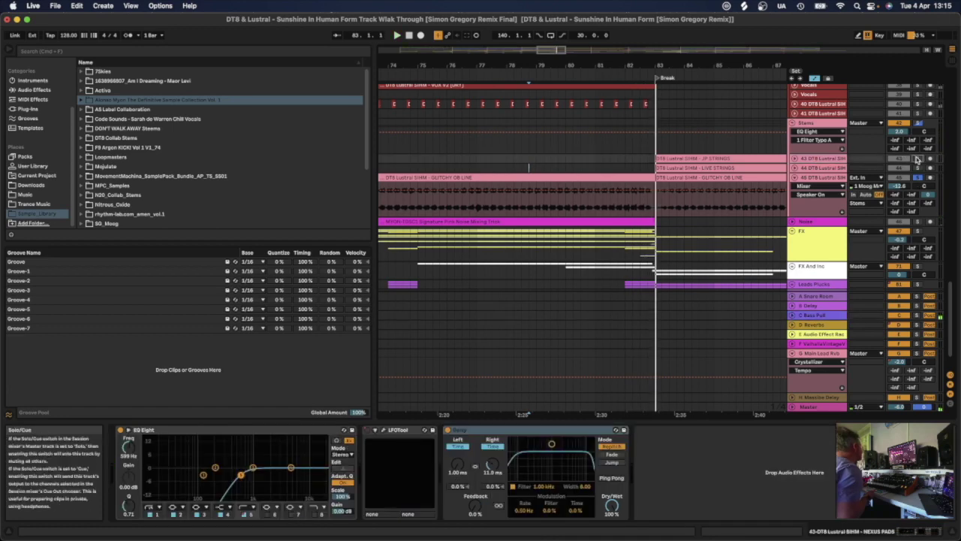
scroll(817, 170, right, 10)
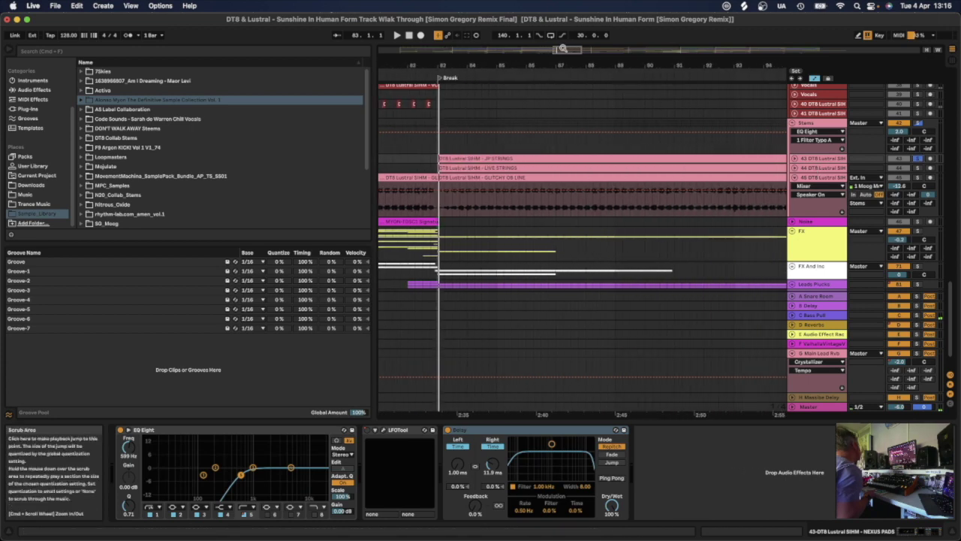
drag(563, 48, 565, 42)
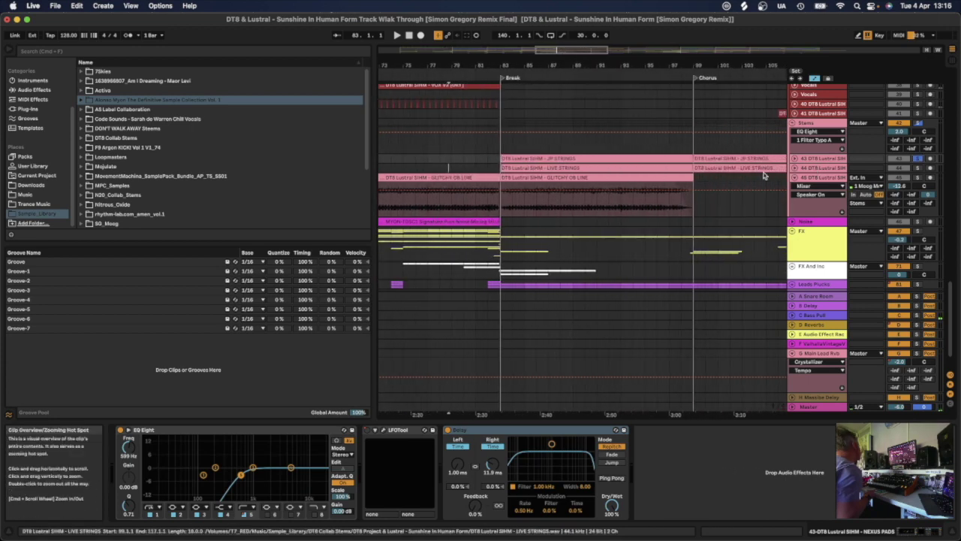
- Unfold stem tracks 43 and 44 to show the JP Strings and Live Strings waveforms
click(824, 171)
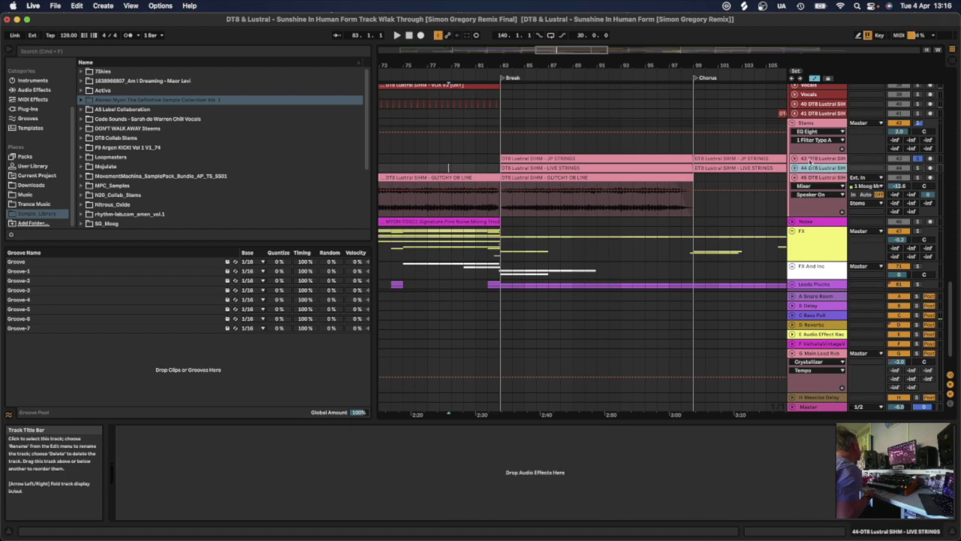
click(811, 160)
click(794, 159)
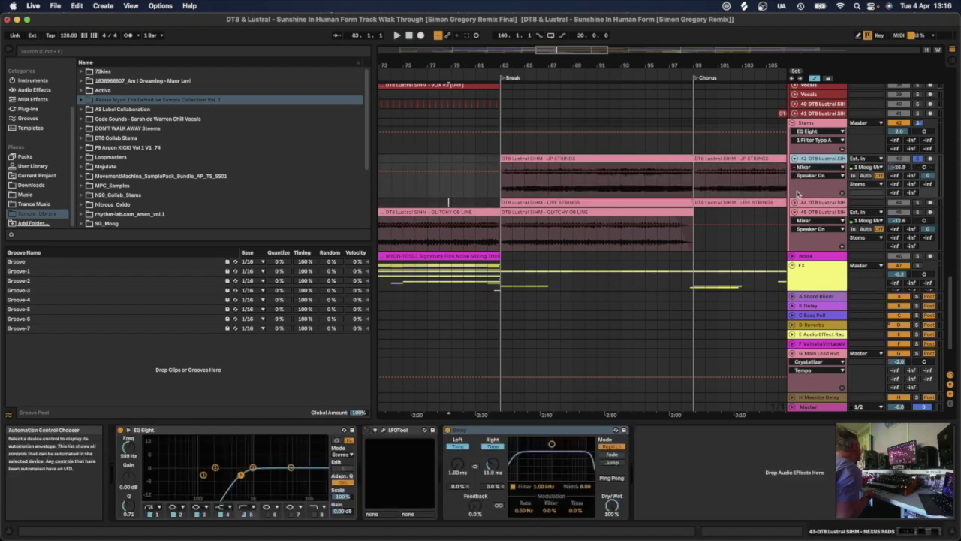
click(795, 202)
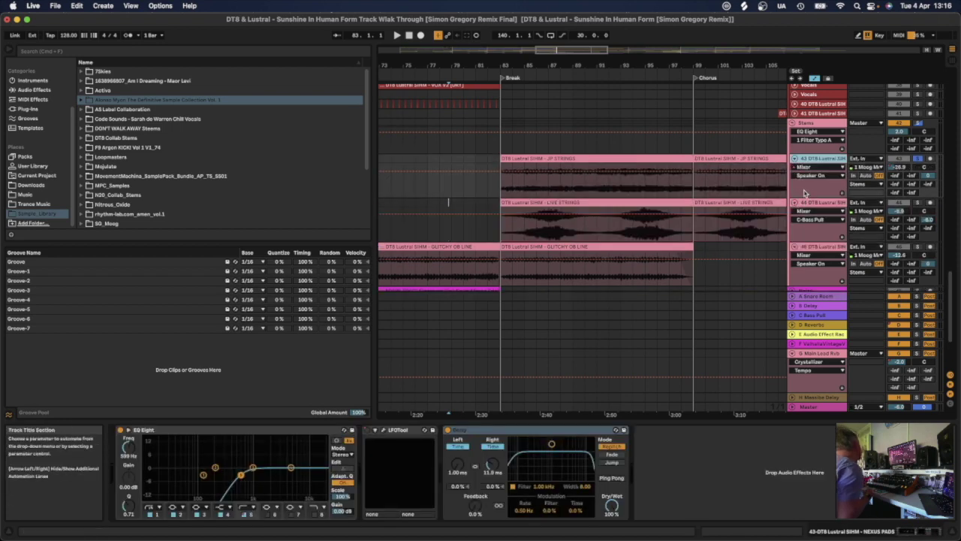
click(812, 203)
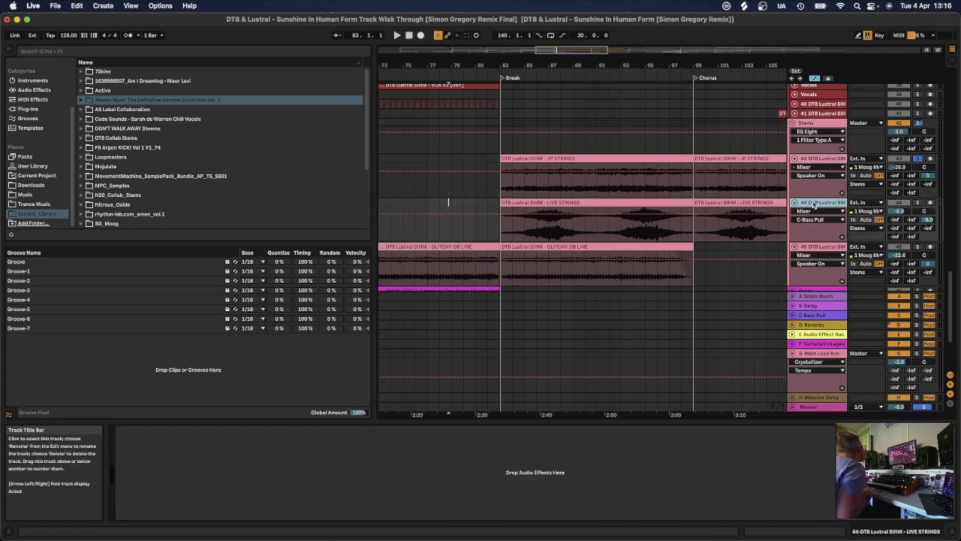
- Play the JP Strings stem from bar 108 in the Chorus and display the track's Track Volume automation
click(842, 162)
click(619, 191)
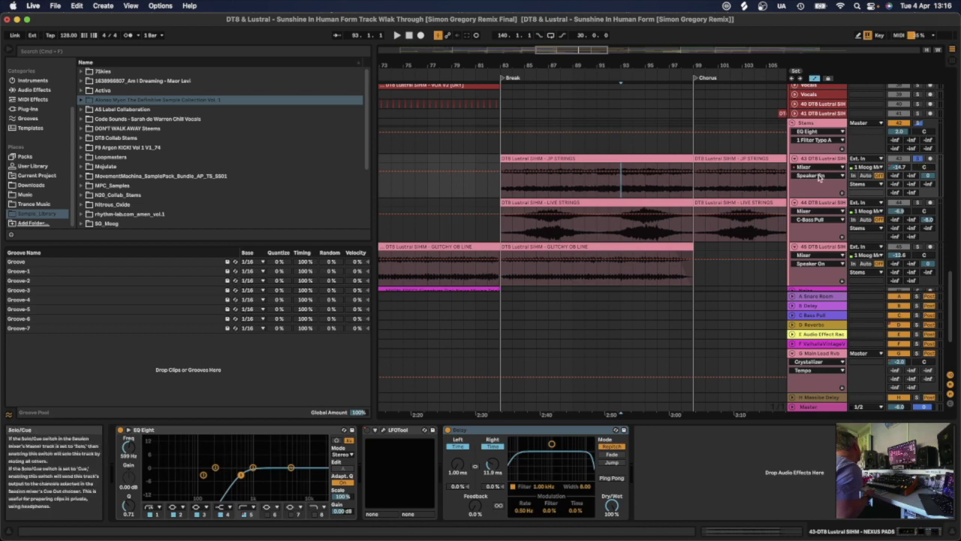
scroll(724, 188, right, 2)
scroll(720, 188, right, 3)
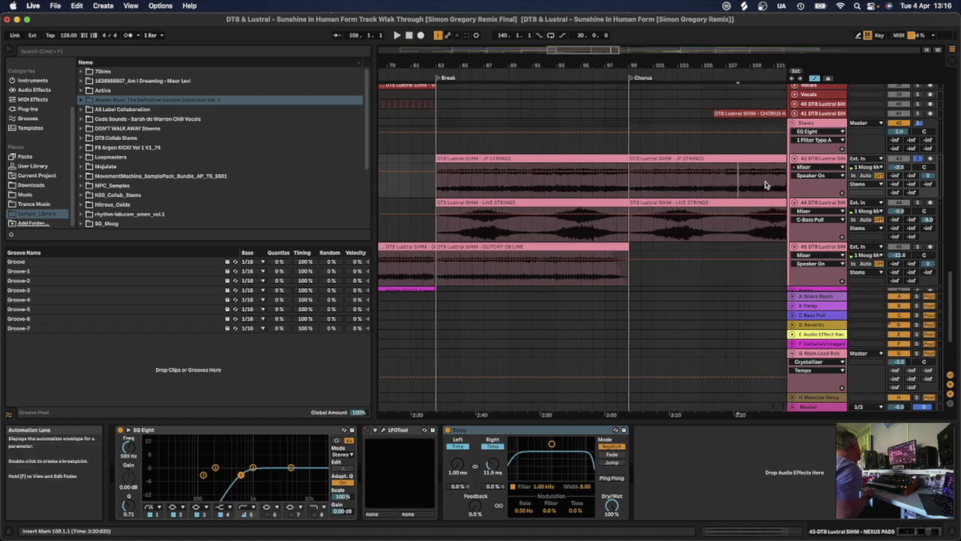
key(space)
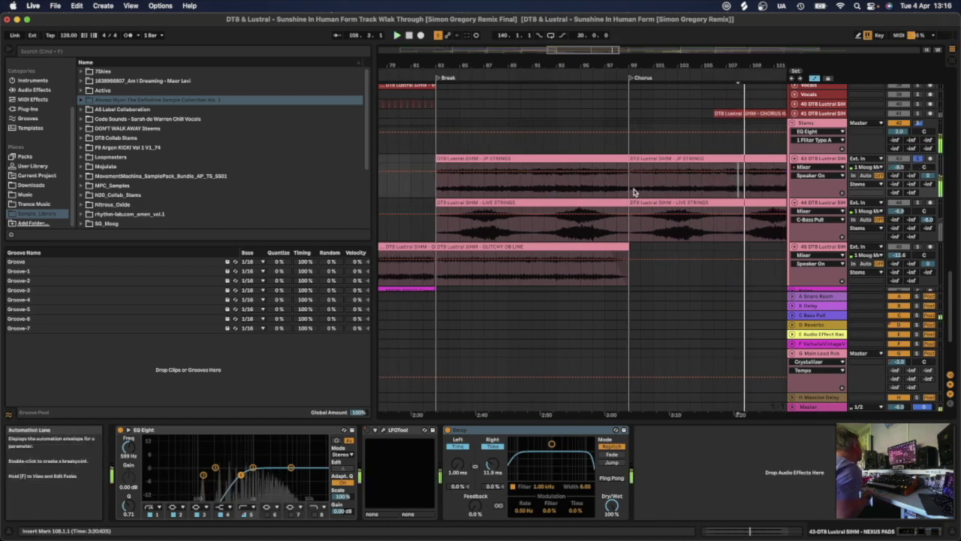
click(821, 176)
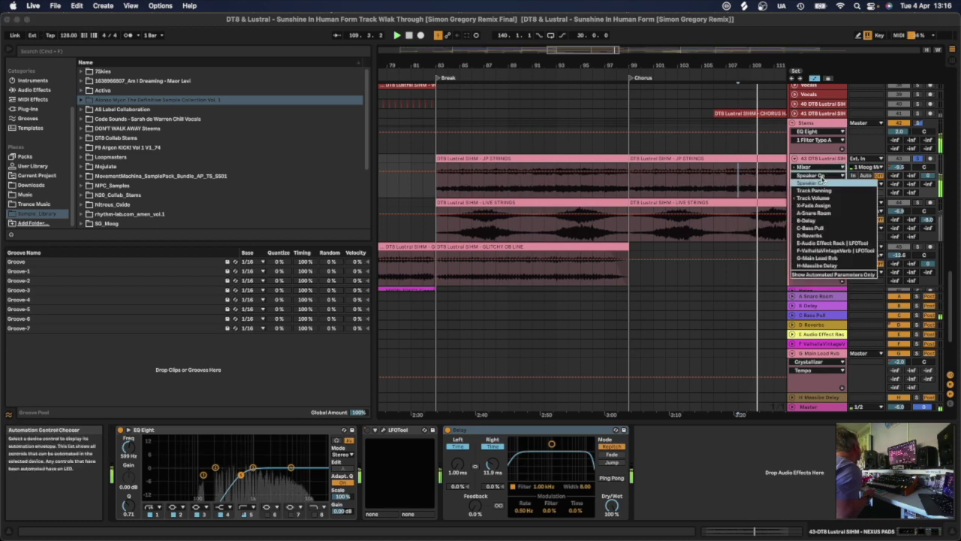
click(813, 197)
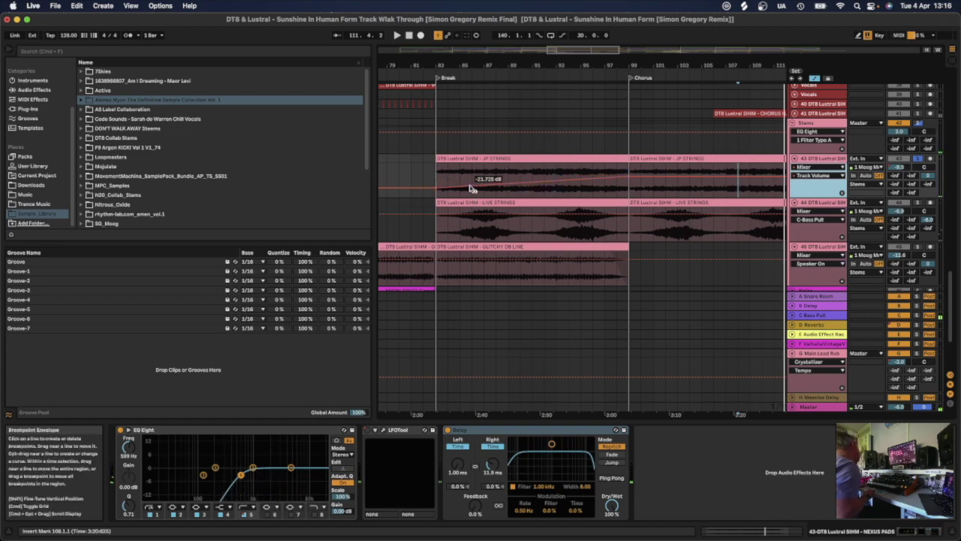
- Solo the Live Strings stem and play it from the start of the Break at bar 83
click(819, 203)
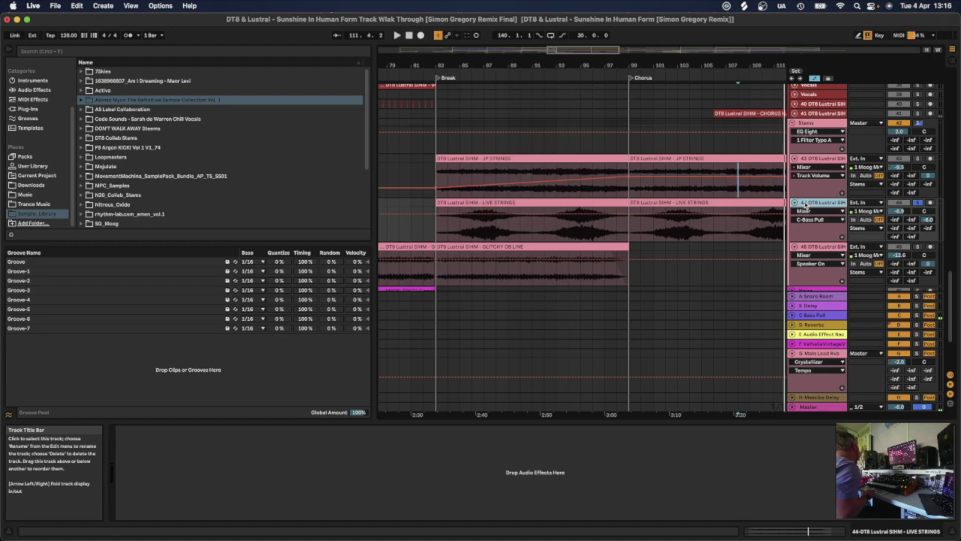
click(435, 206)
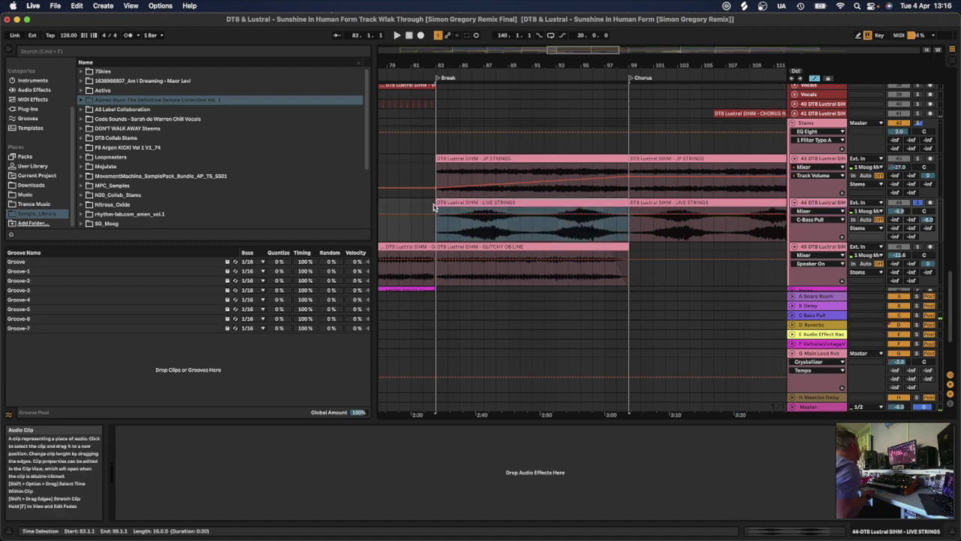
click(437, 203)
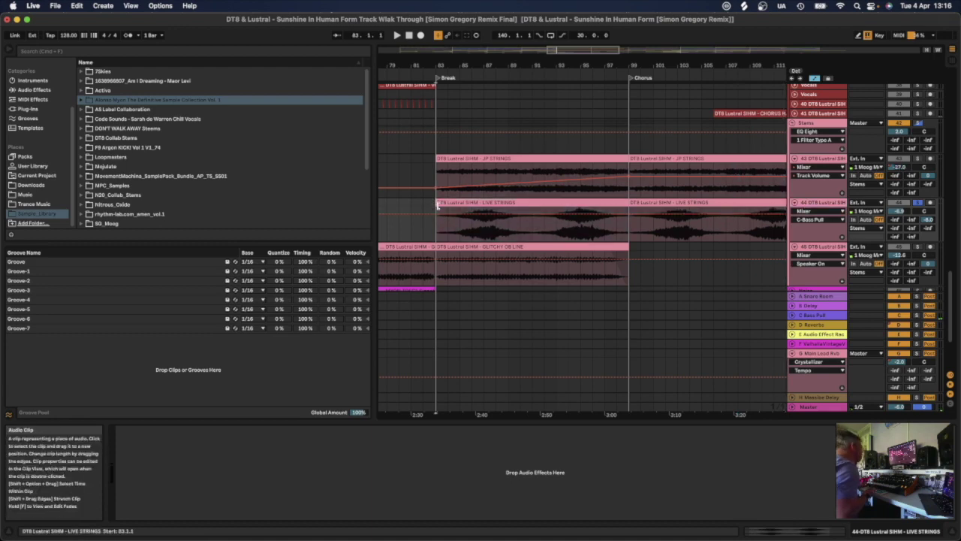
key(space)
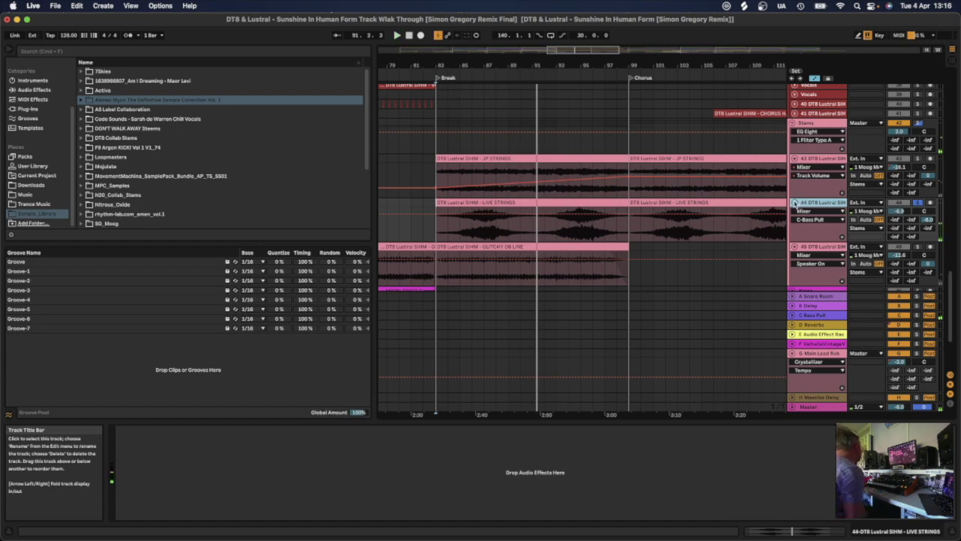
- Fold the Live Strings and Glitchy OB Line tracks, and show the Stems group's EQ Eight
click(793, 202)
click(820, 122)
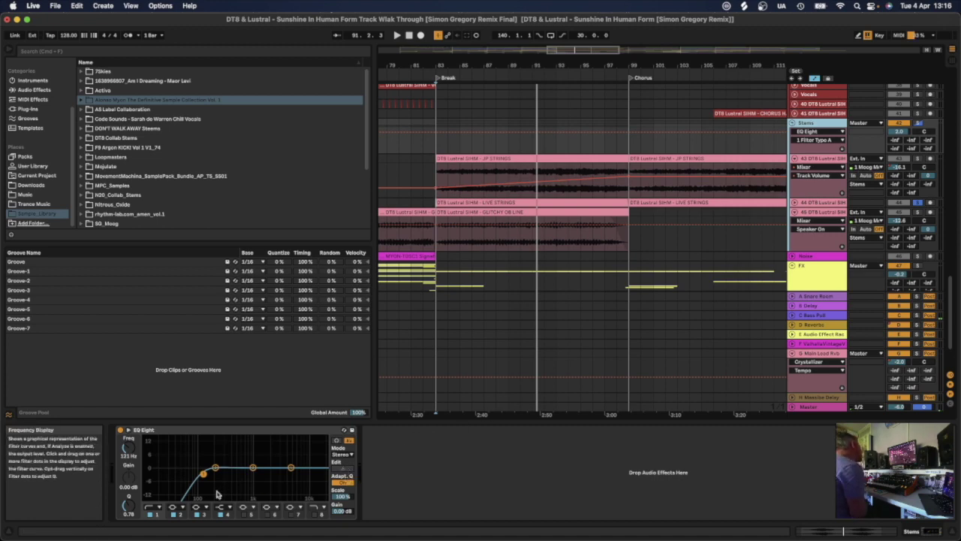
click(794, 212)
- Unfold the Bass subgroup inside the Bass Group to show its Nasty Bass tracks
scroll(791, 229, up, 10)
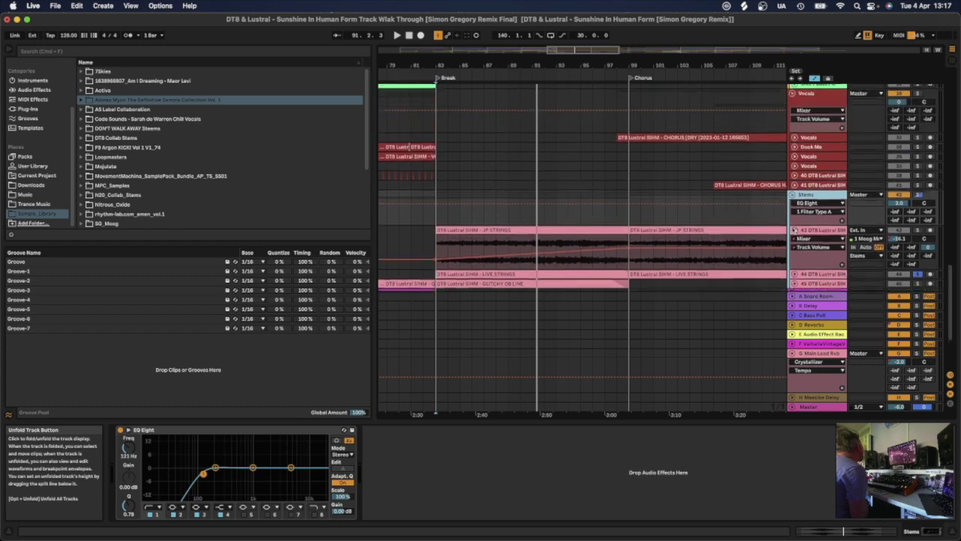
scroll(791, 227, up, 5)
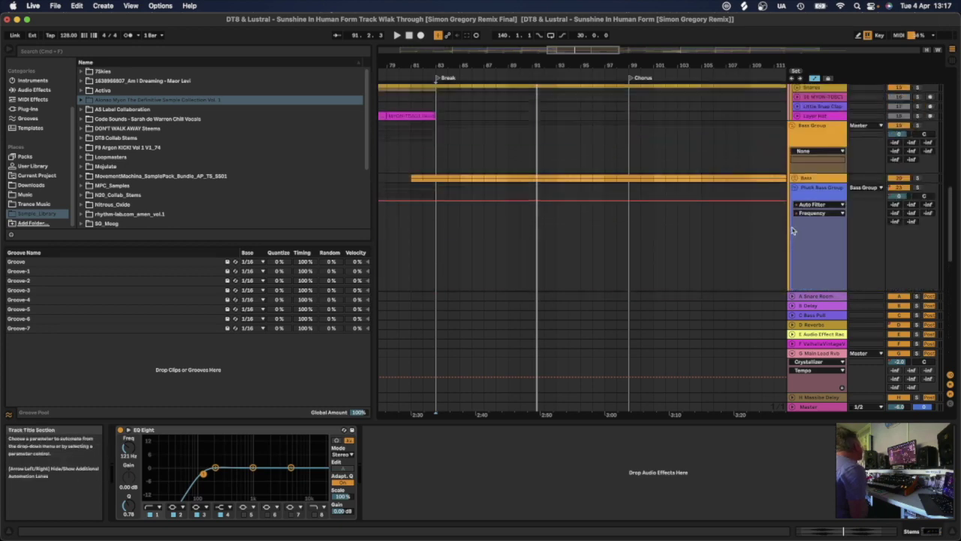
click(794, 197)
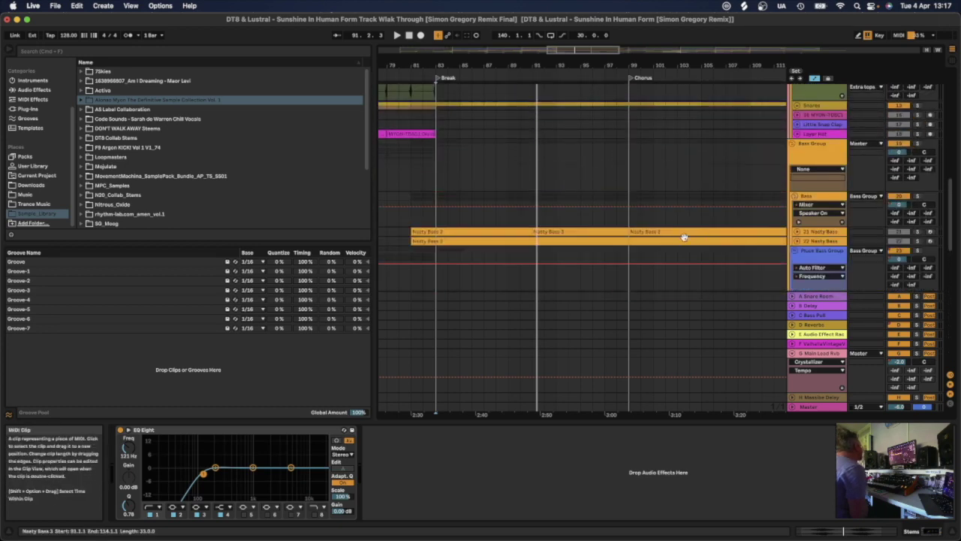
- Compare the device chains of the 21 Nasty Bass and 22 Nasty Bass tracks
click(812, 232)
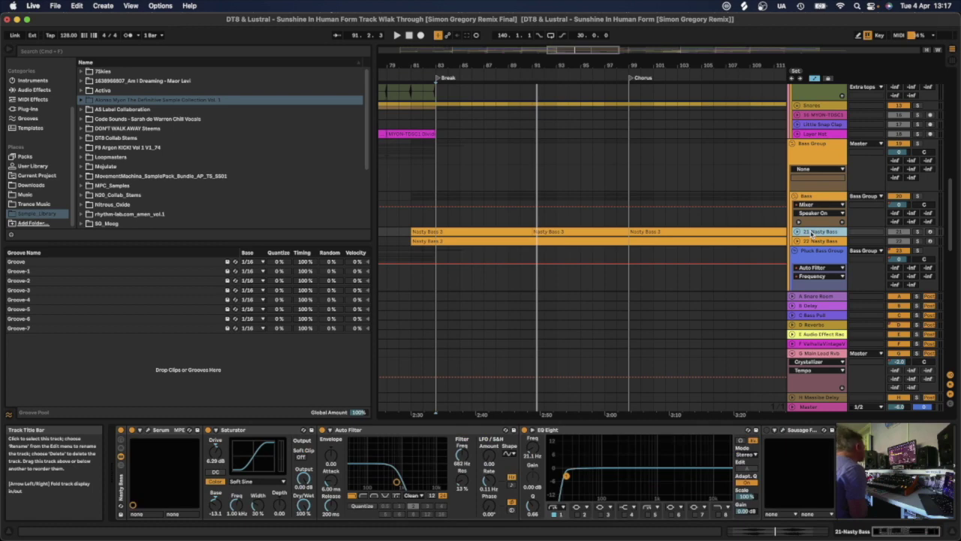
click(811, 242)
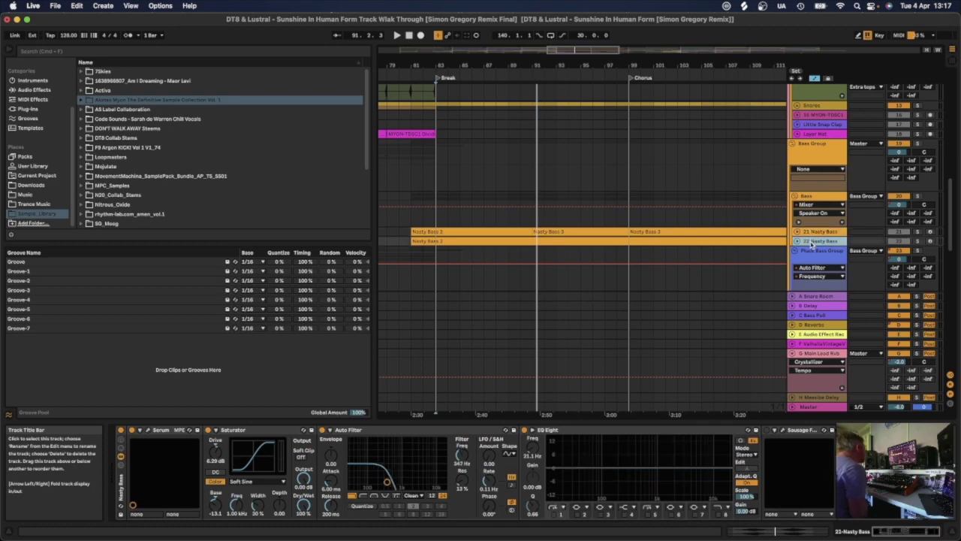
click(810, 233)
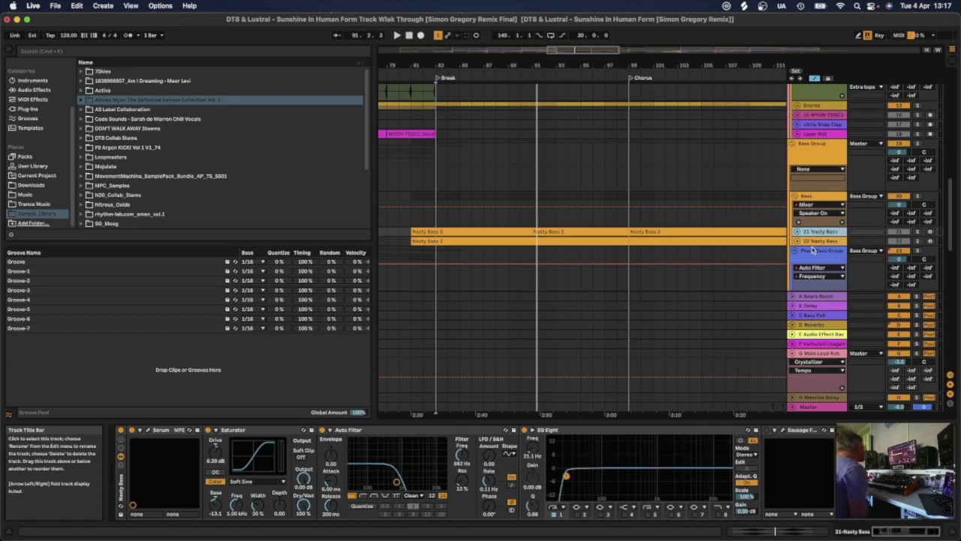
click(814, 242)
- Unfold the 21 Nasty Bass and 22 Nasty Bass tracks to show their MIDI clip contents
click(796, 233)
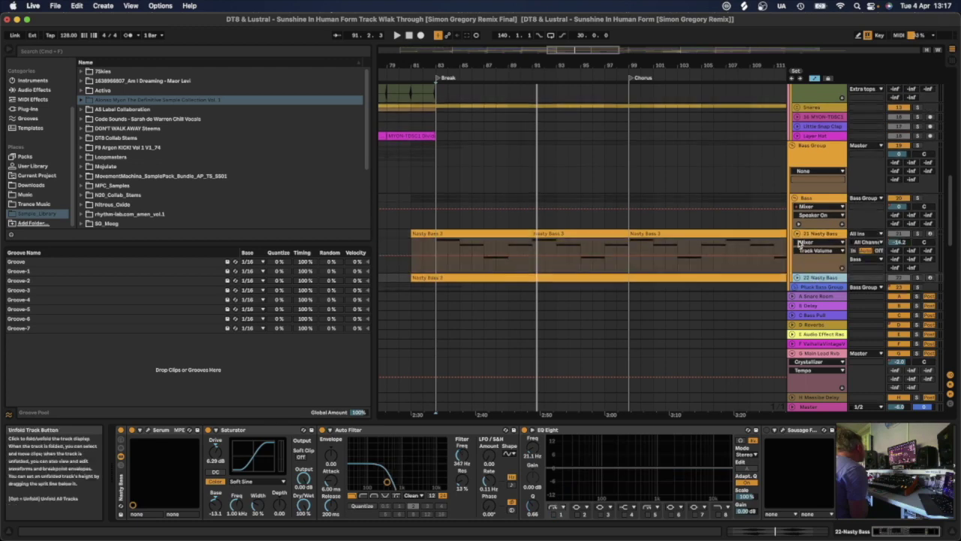
scroll(797, 234, down, 3)
click(797, 231)
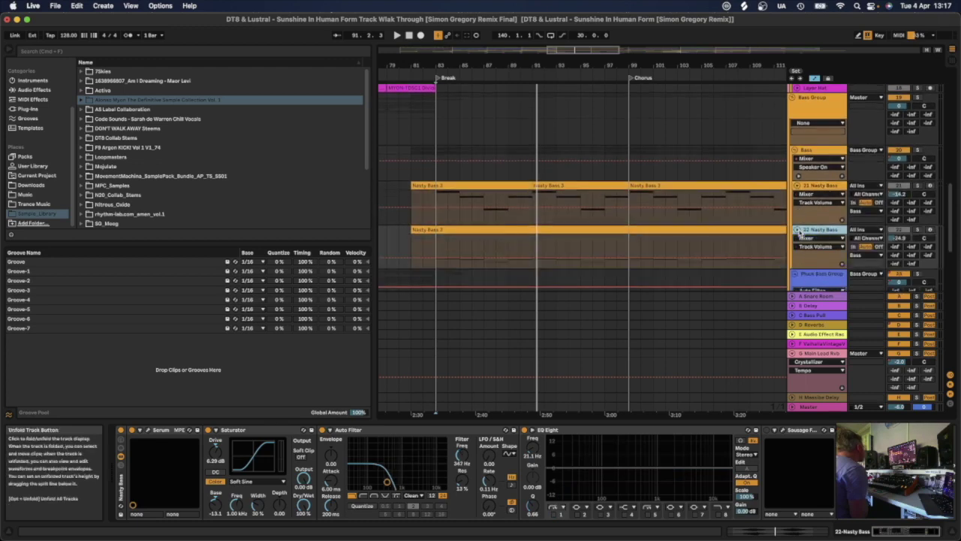
- Show the 21 Nasty Bass track's devices, and list the Instrument Racks collection in the browser
click(819, 193)
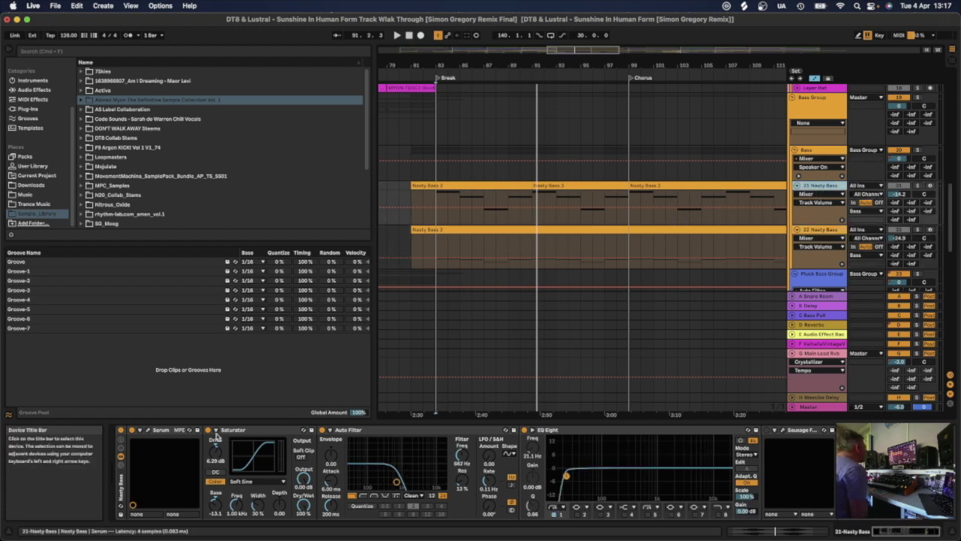
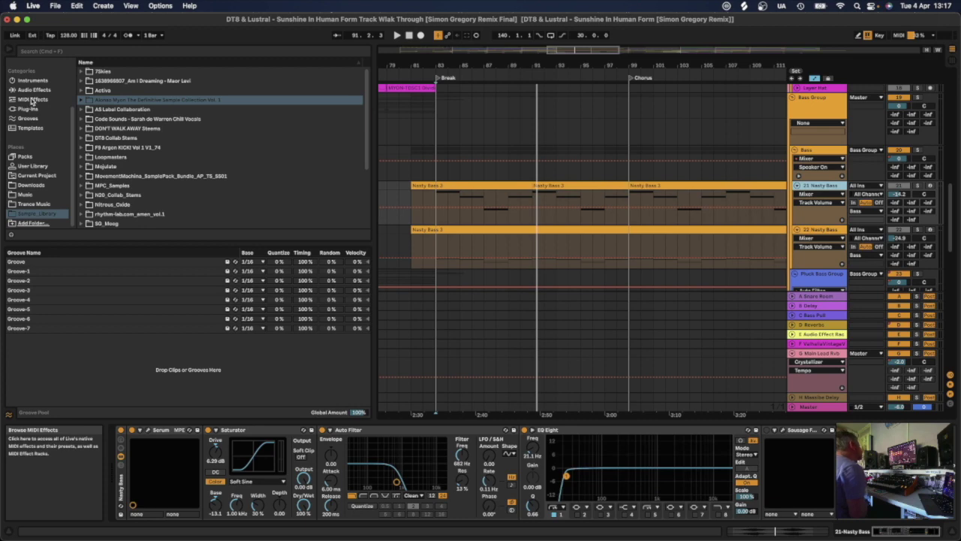
scroll(32, 113, up, 3)
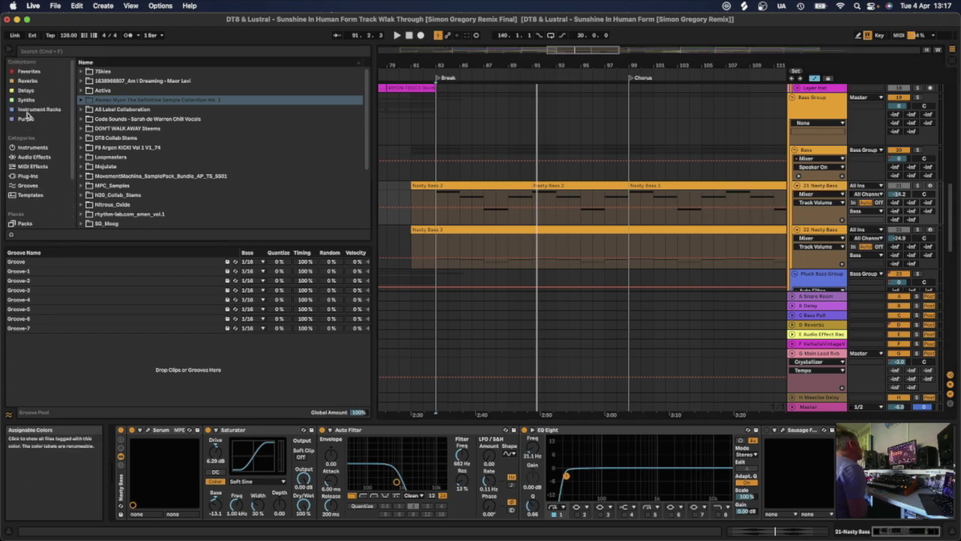
click(34, 109)
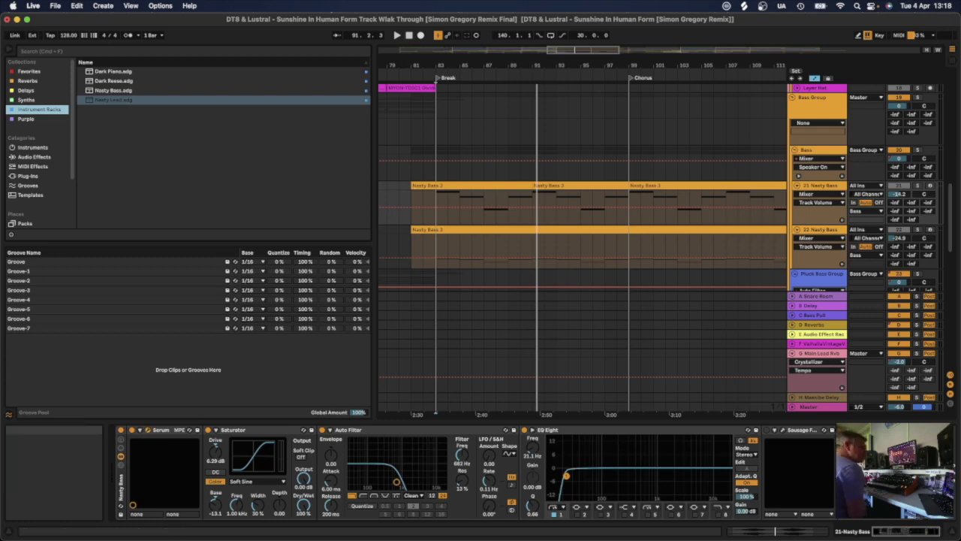
- Review the Serum patch on 21 Nasty Bass, close its window, and select the track's Saturator
key(super+alt+p)
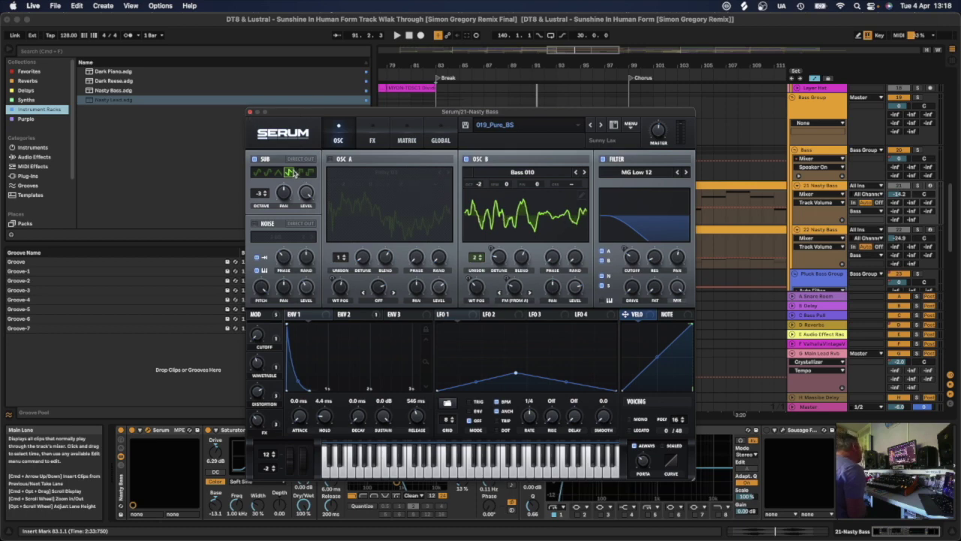
click(251, 111)
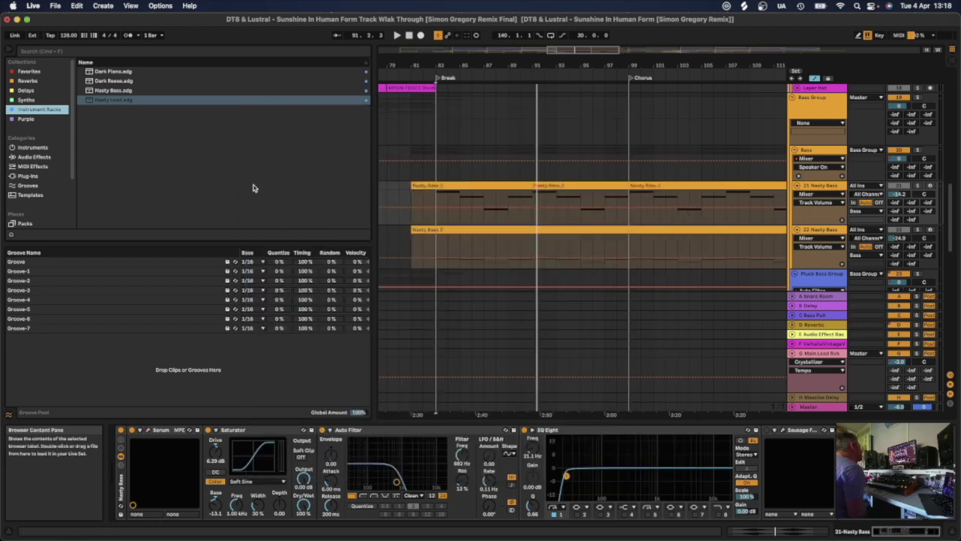
click(250, 433)
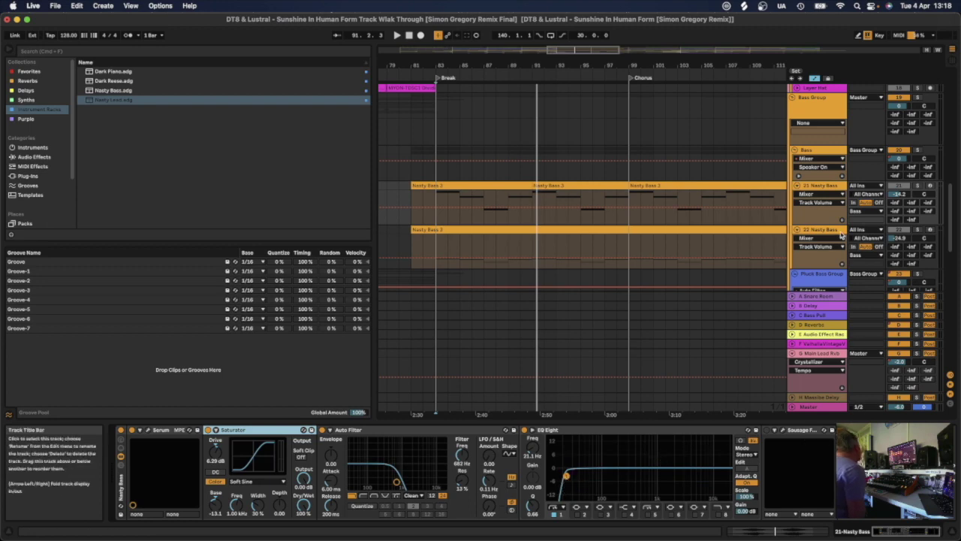
- Solo 21 Nasty Bass and play it from the Break at bar 83, and switch the solo to 22 Nasty Bass
click(826, 186)
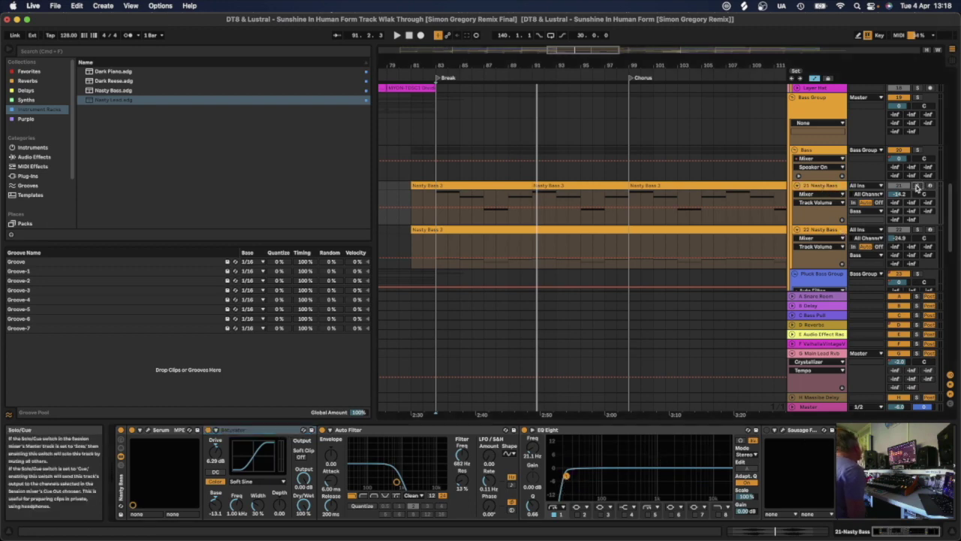
key(space)
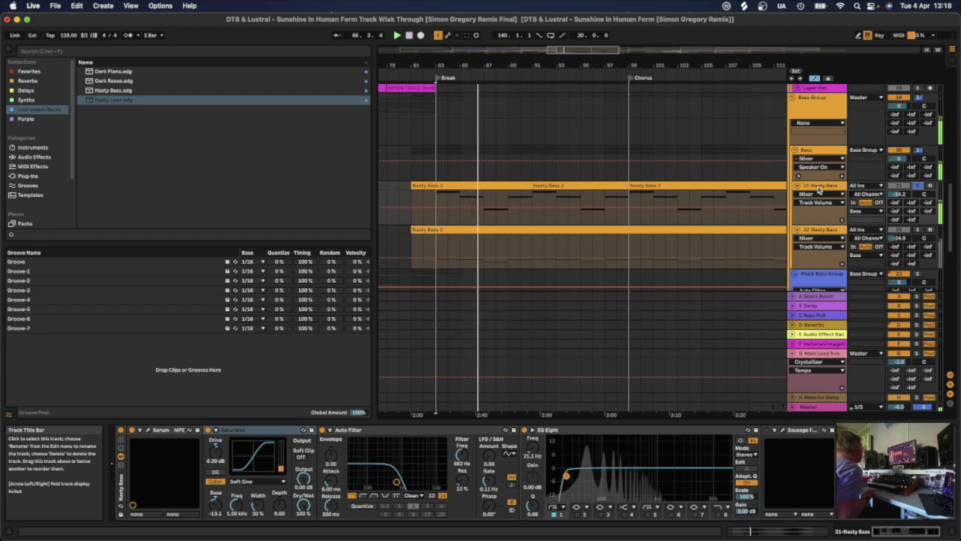
click(916, 238)
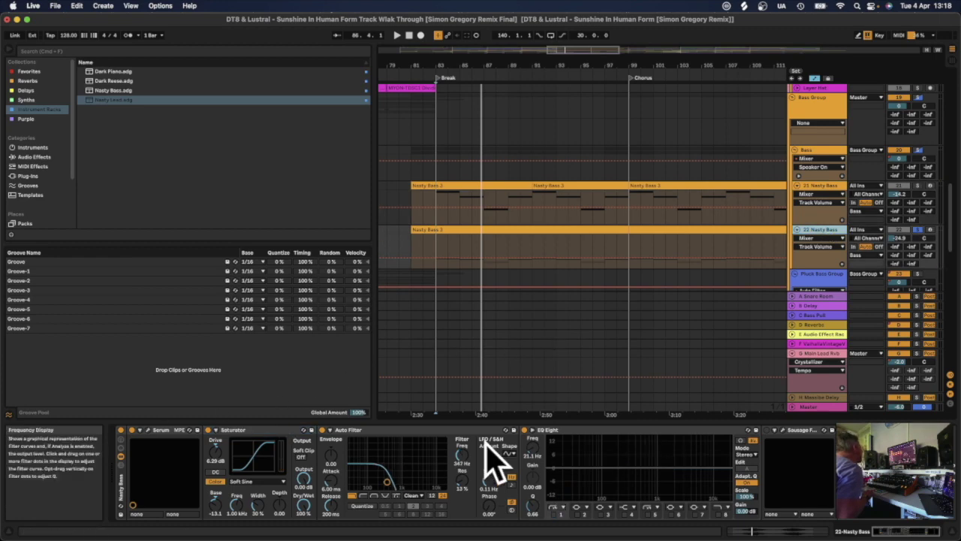
- Review the oscillators and FX page of the Serum patch on 22 Nasty Bass, and close its window
click(148, 430)
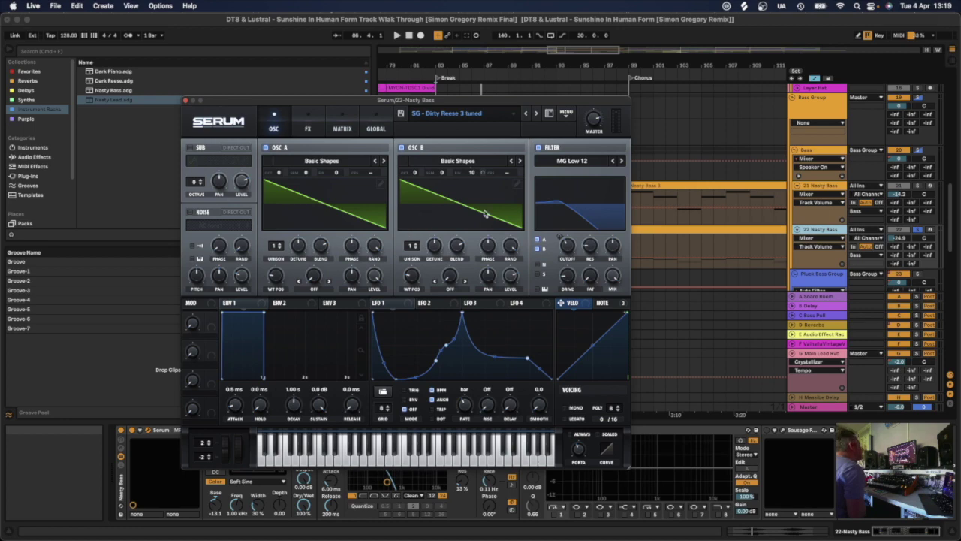
click(311, 126)
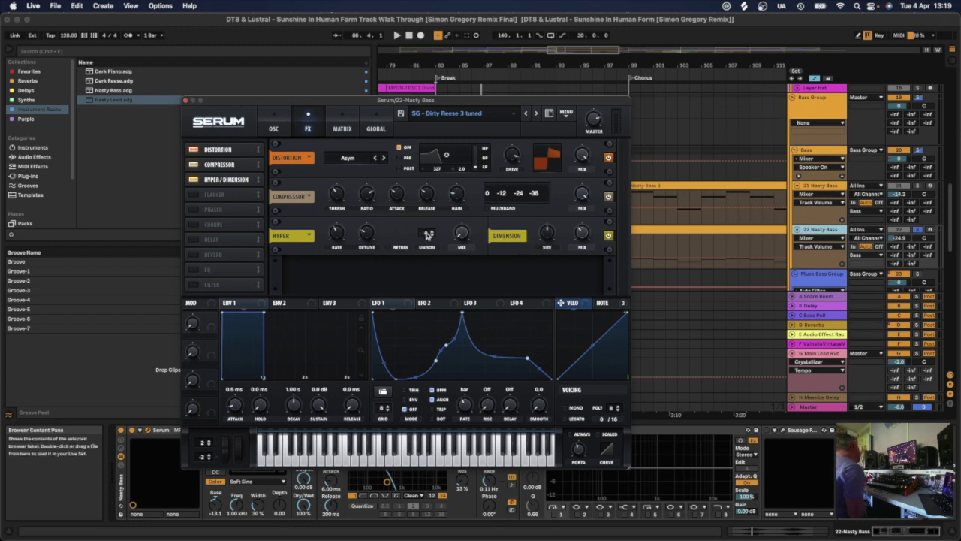
click(186, 100)
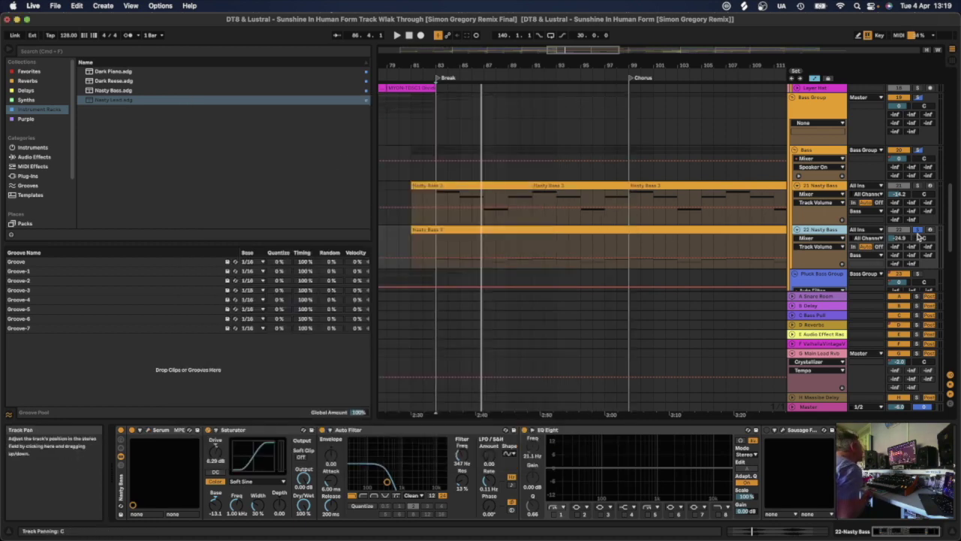
- Audition 22 Nasty Bass, and play the whole Bass subgroup soloed from the Break before clearing the solo
key(space)
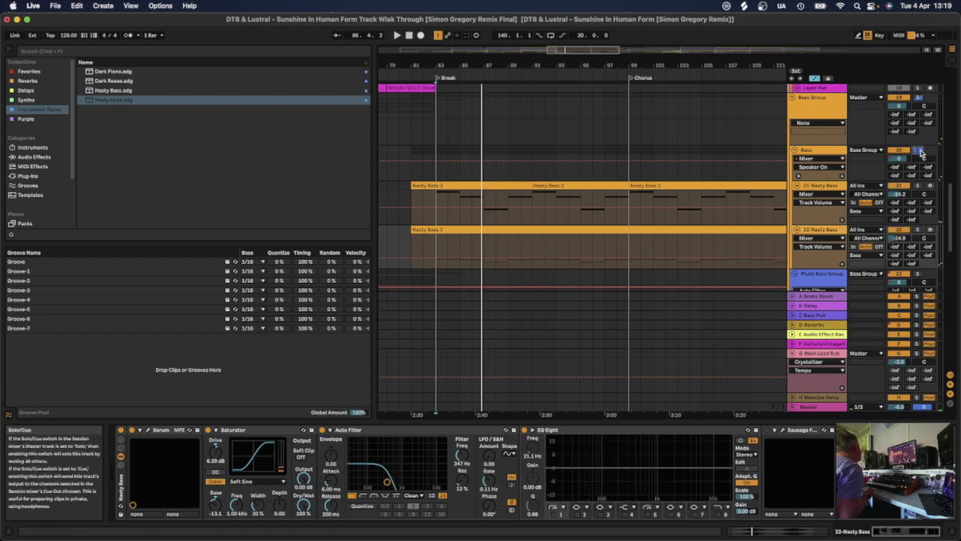
key(space)
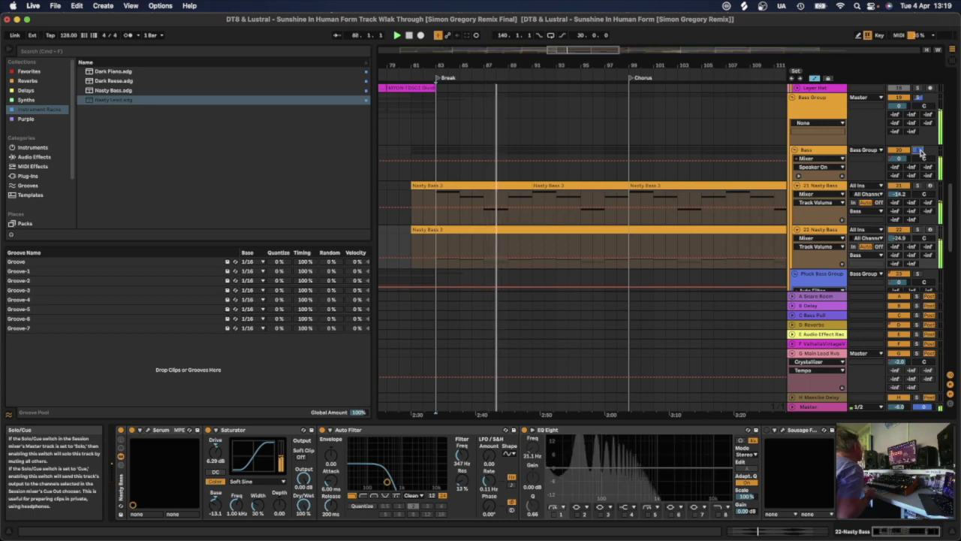
key(space)
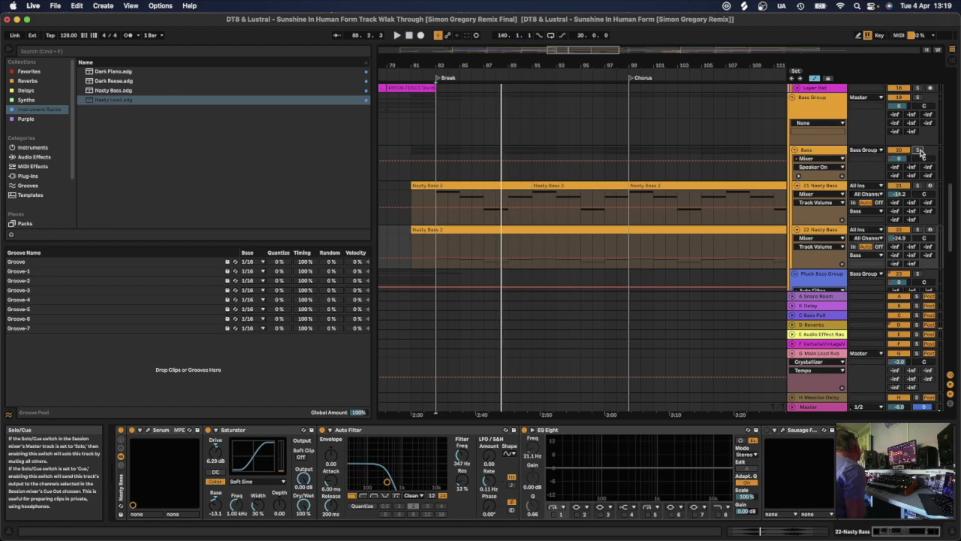
- Fold the Bass subgroup, and unfold the Noise track below the stems to show its waveform and devices
click(794, 152)
click(793, 160)
scroll(799, 157, down, 5)
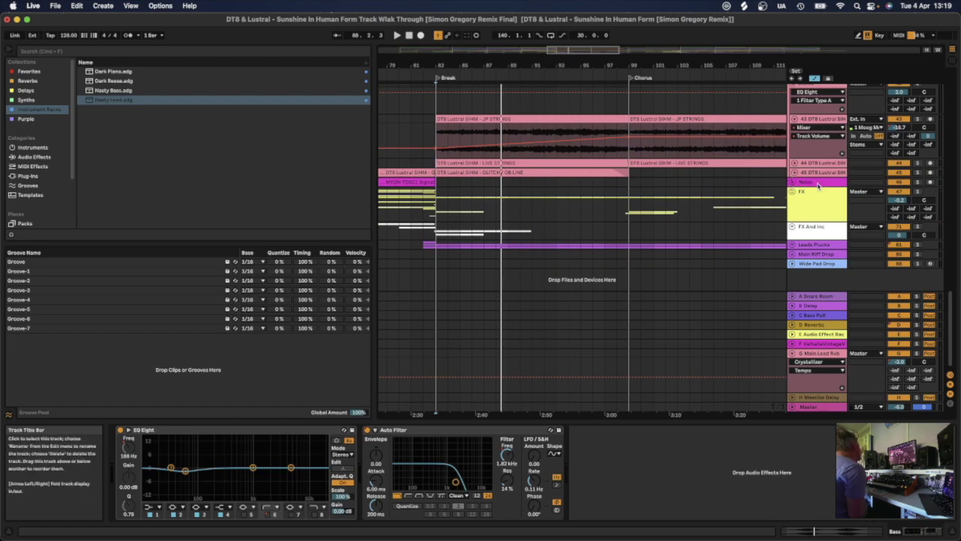
click(796, 183)
click(792, 181)
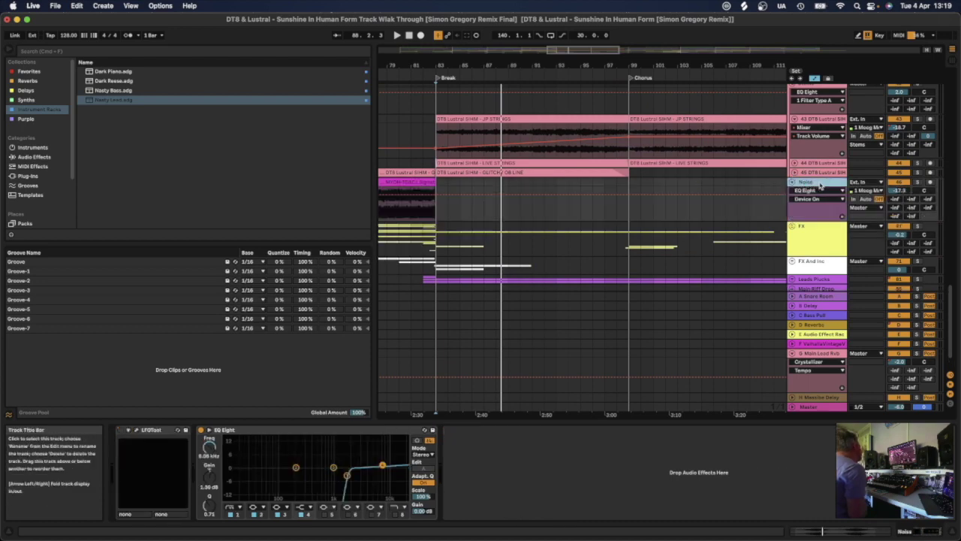
- Solo the Noise track and play its Signature Pink Noise Mixing Trick clip from Verse two at bar 67
scroll(600, 184, left, 10)
click(600, 184)
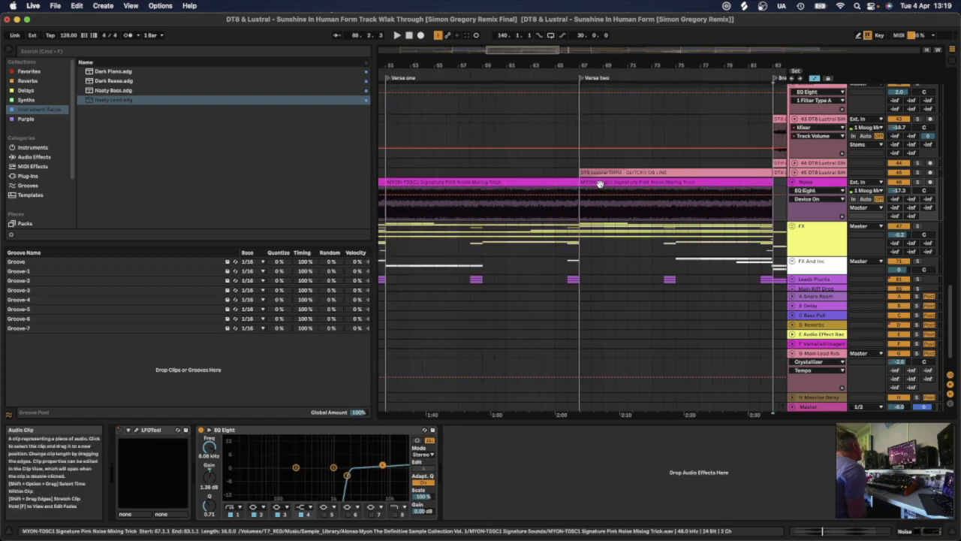
click(573, 190)
click(577, 190)
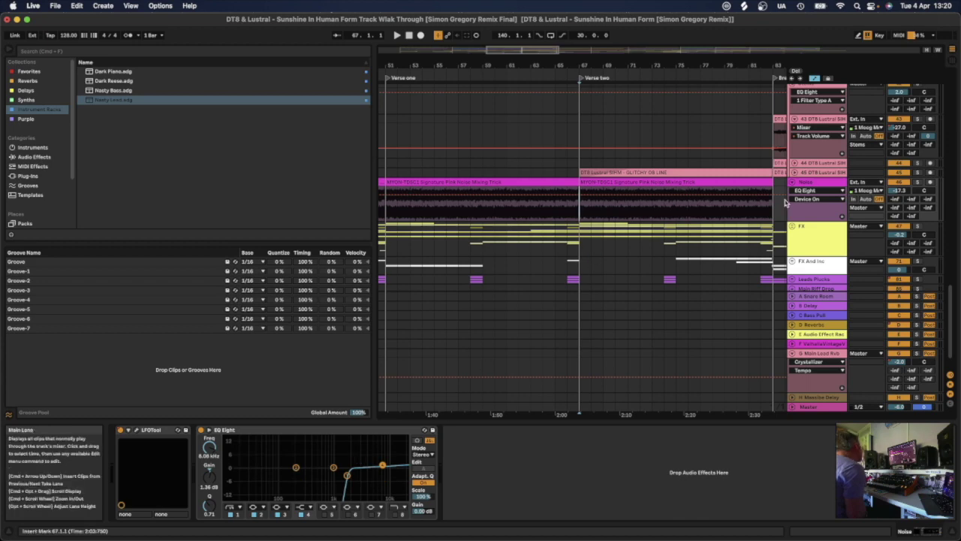
click(816, 183)
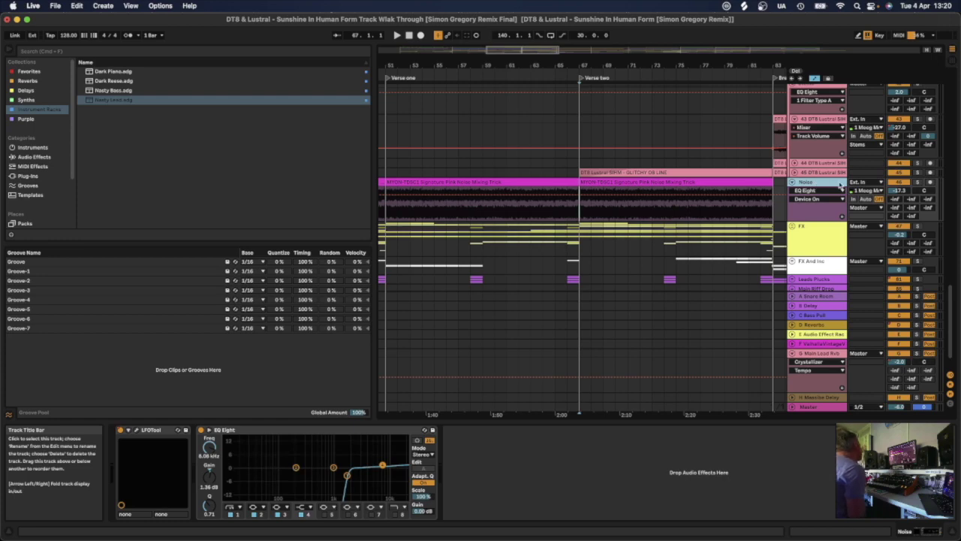
click(917, 183)
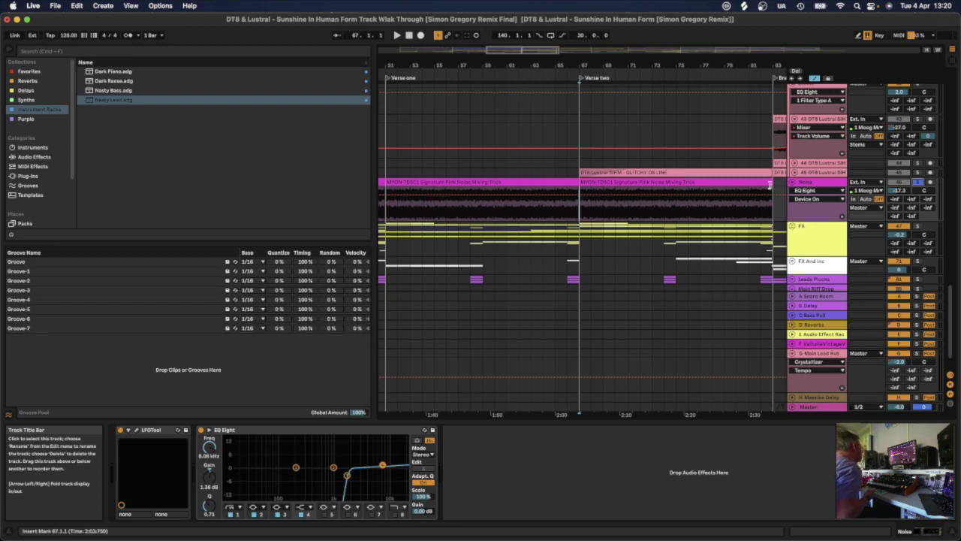
key(space)
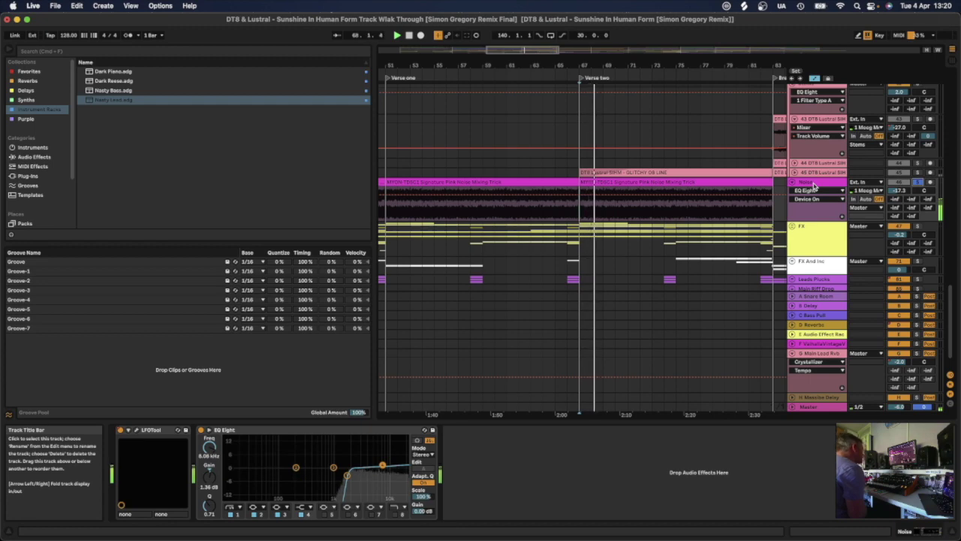
- Bypass the Noise track's EQ Eight during playback to compare the sound, and switch it back on
click(202, 431)
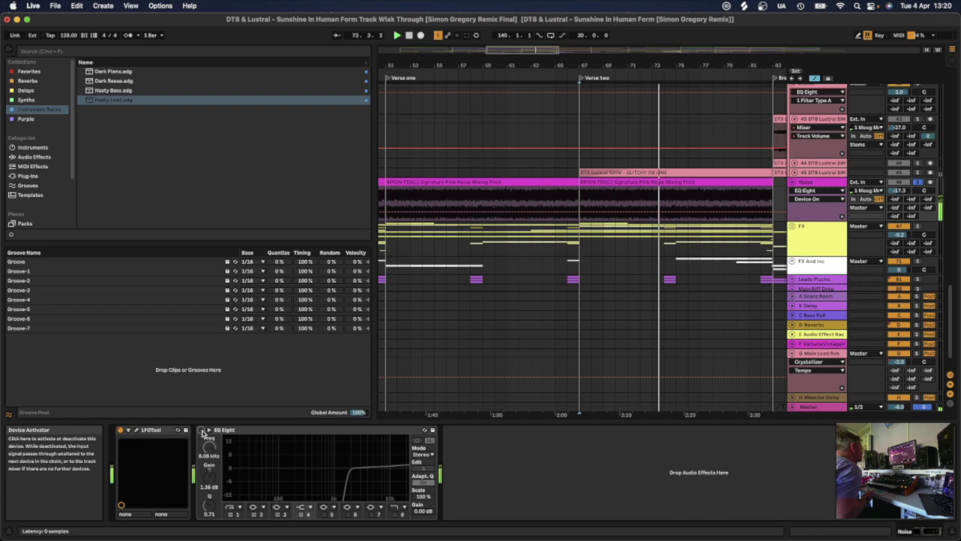
click(201, 431)
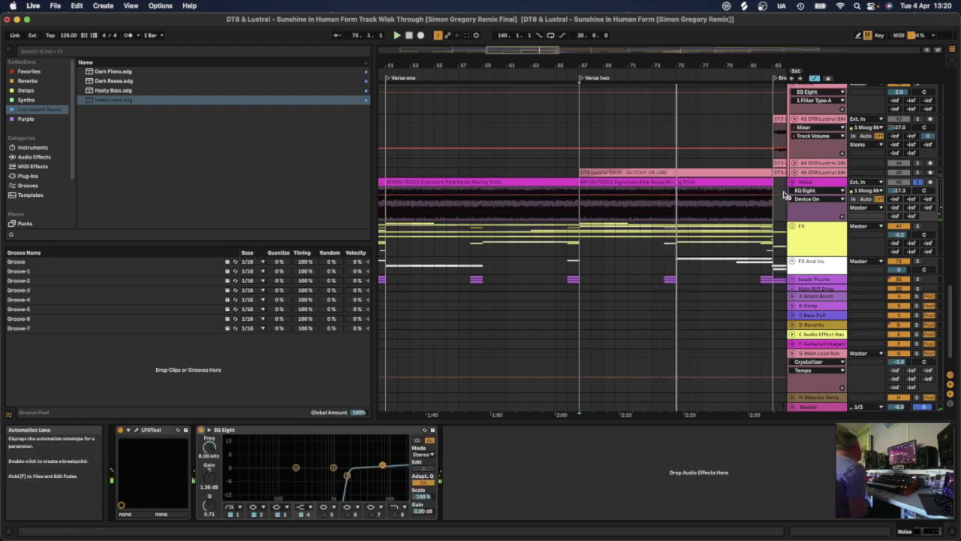
- Show the pink noise clips in the Drop, fold the Noise track, and unfold the FX group's tracks
scroll(646, 187, right, 5)
scroll(632, 173, right, 20)
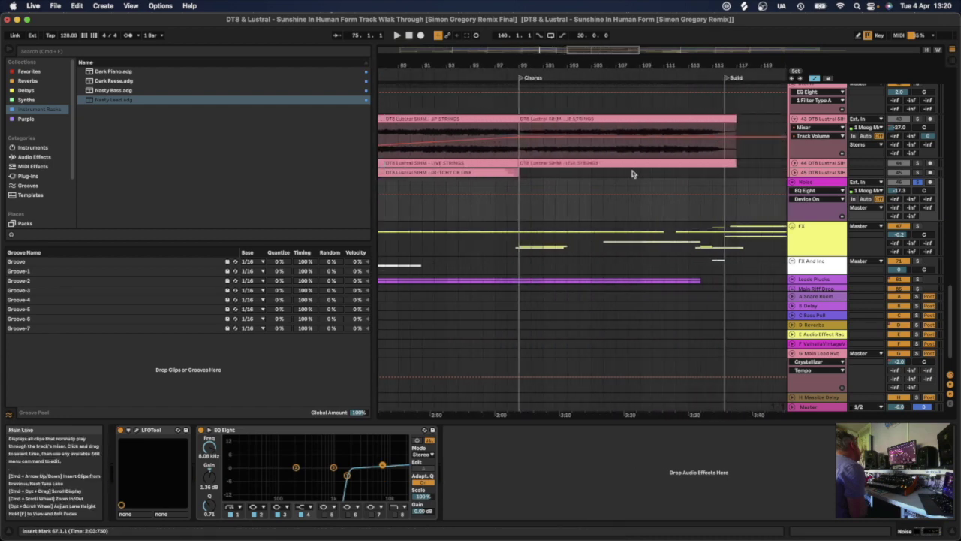
scroll(632, 172, right, 3)
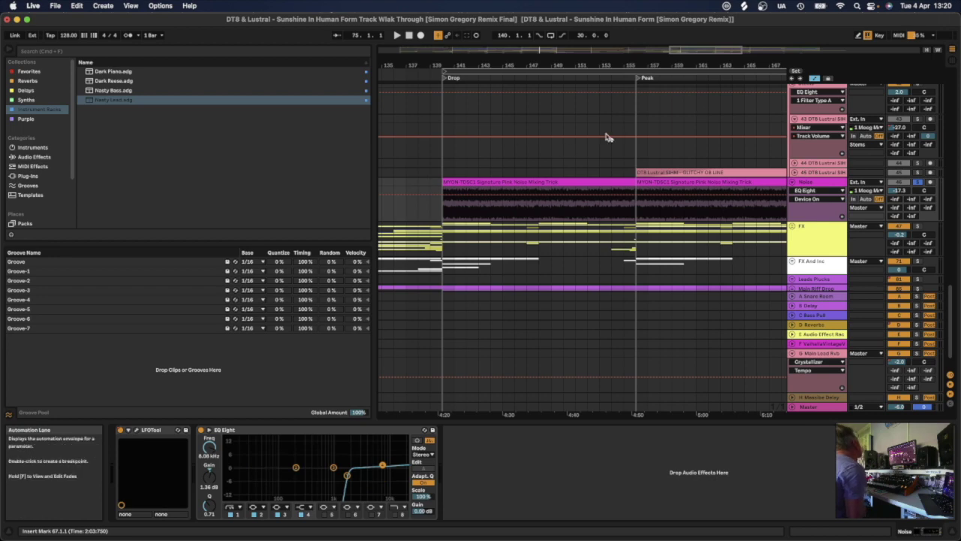
click(791, 88)
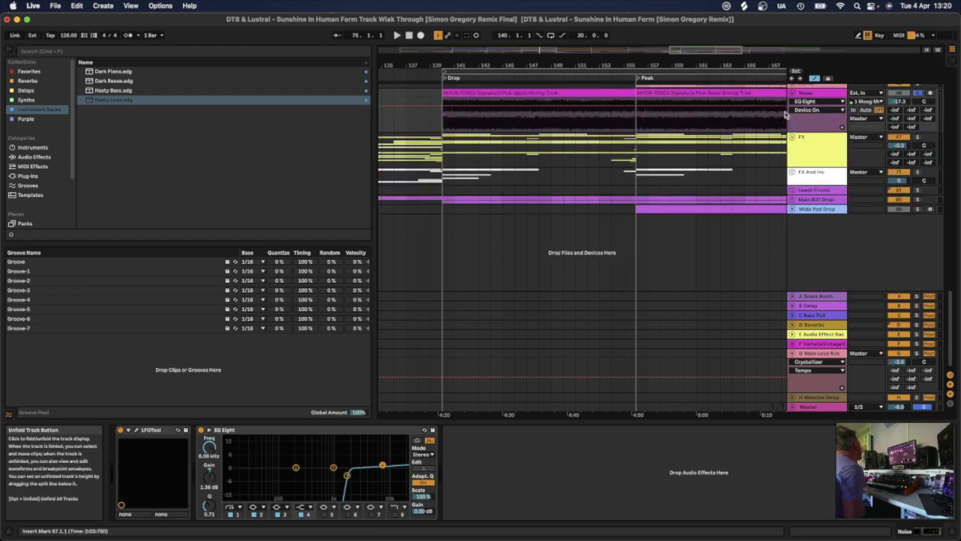
click(792, 92)
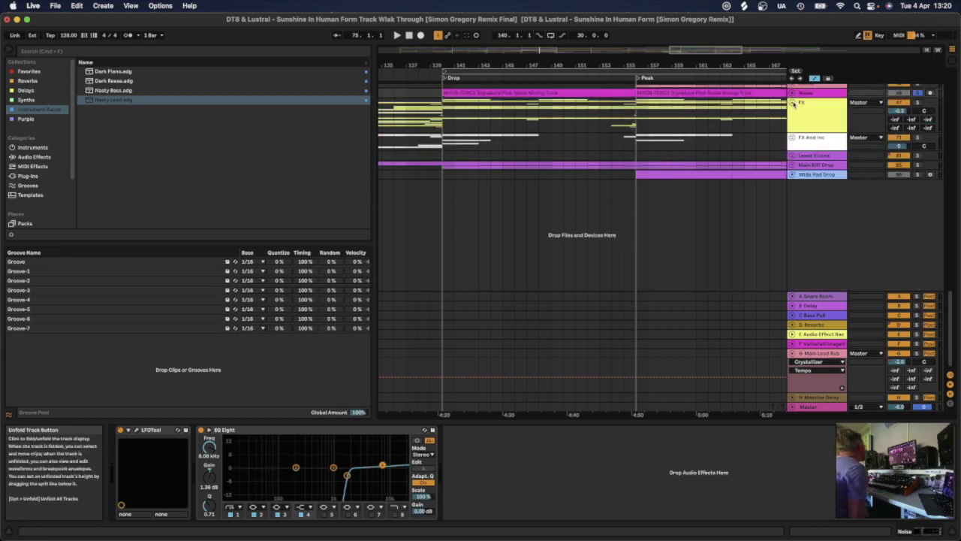
click(792, 103)
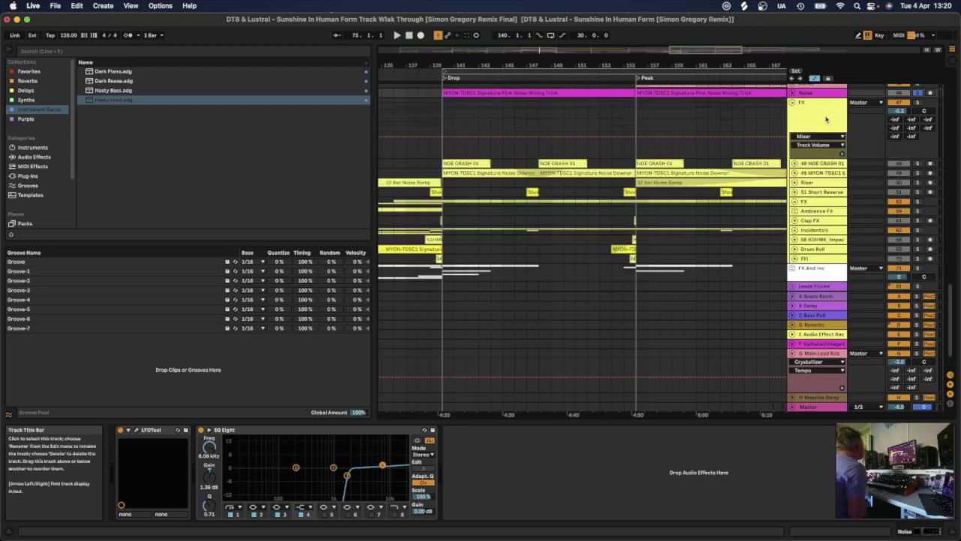
- Select the FX group to show its EQ Eight, and solo it instead of the Noise track
click(825, 119)
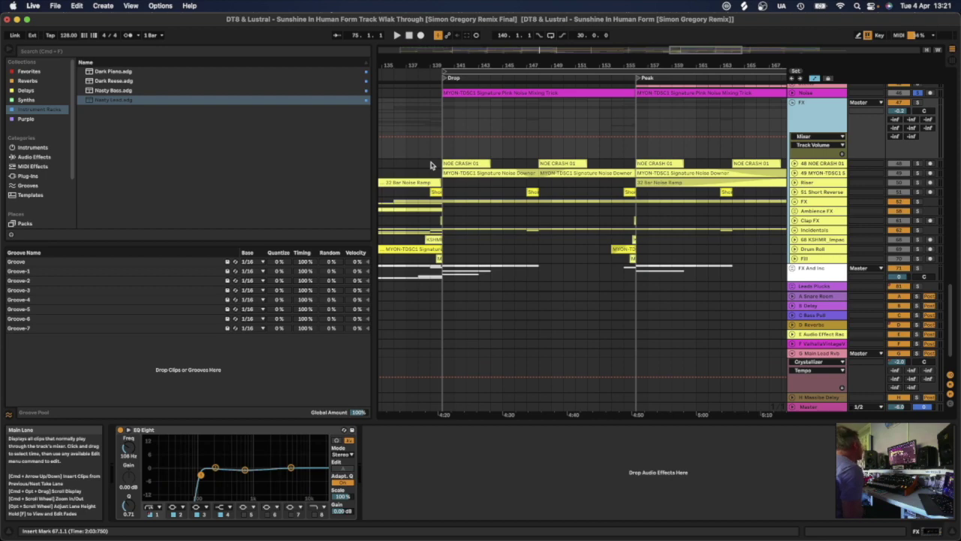
scroll(431, 165, left, 5)
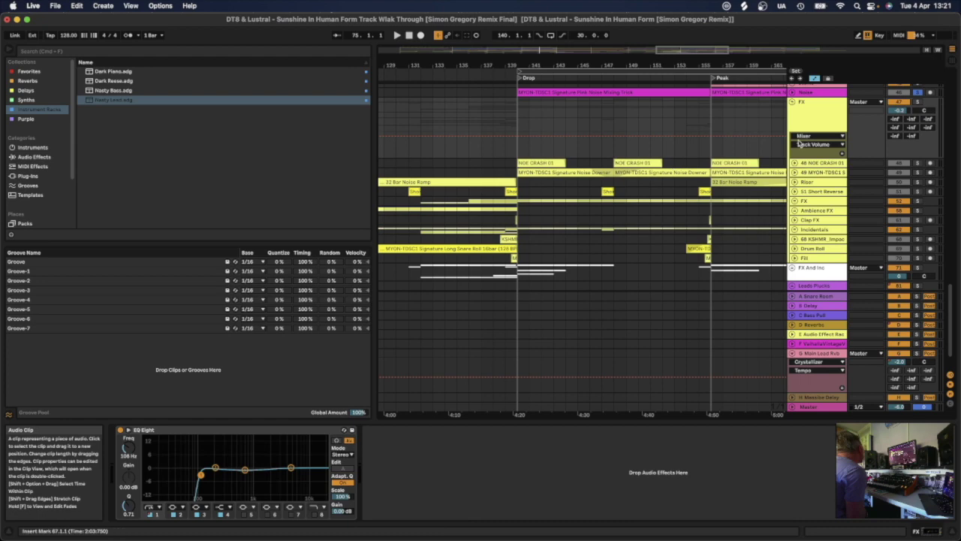
click(816, 143)
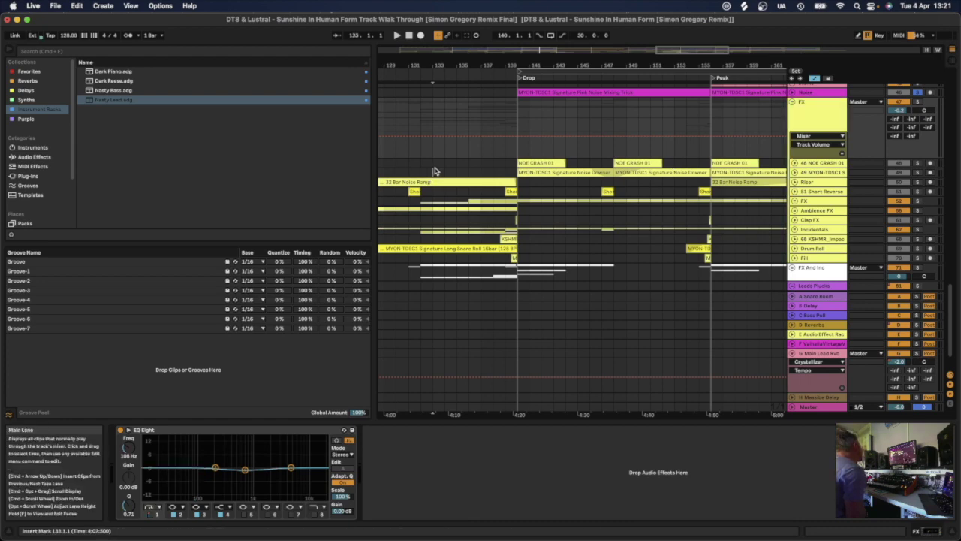
click(433, 172)
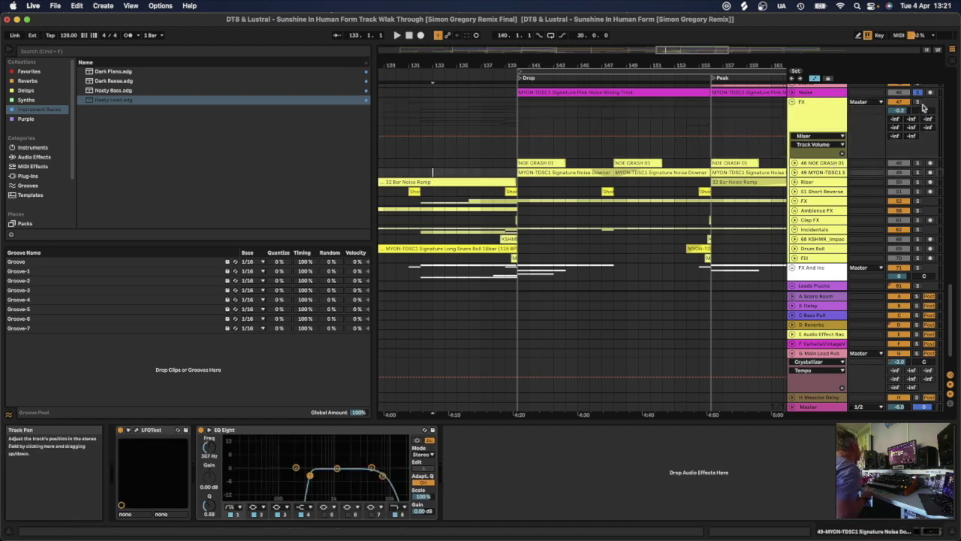
click(759, 171)
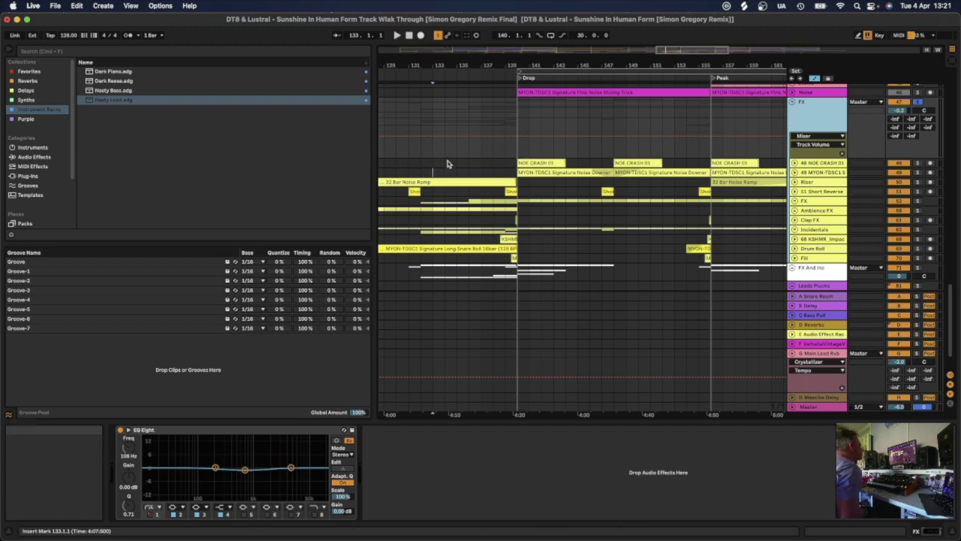
- Play the soloed FX group from bar 134 into the Drop, with the group's EQ Eight shown
click(516, 162)
click(534, 154)
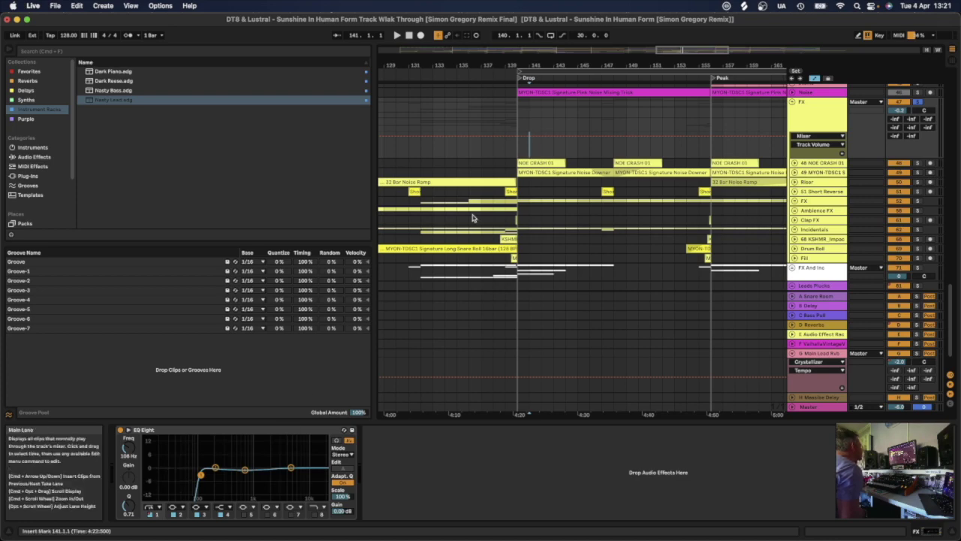
click(443, 165)
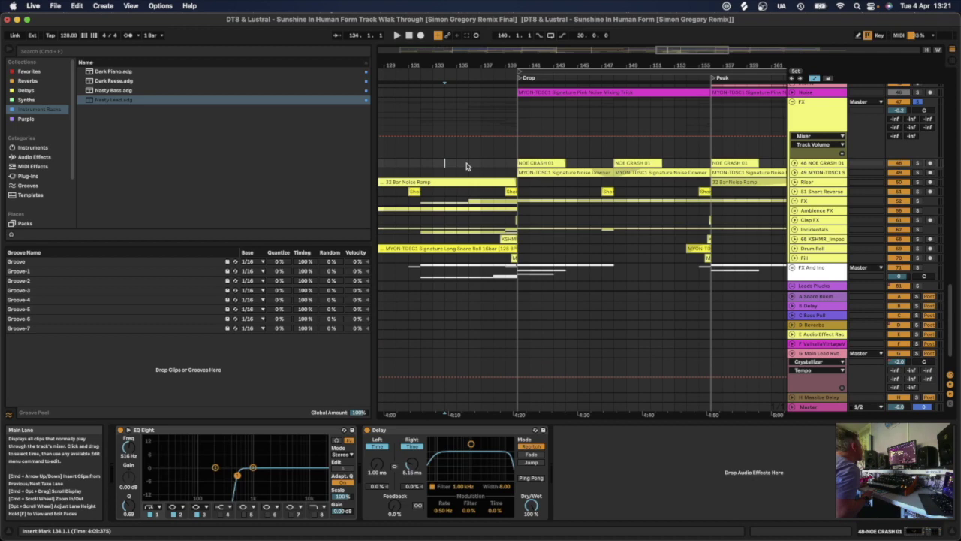
click(837, 110)
key(space)
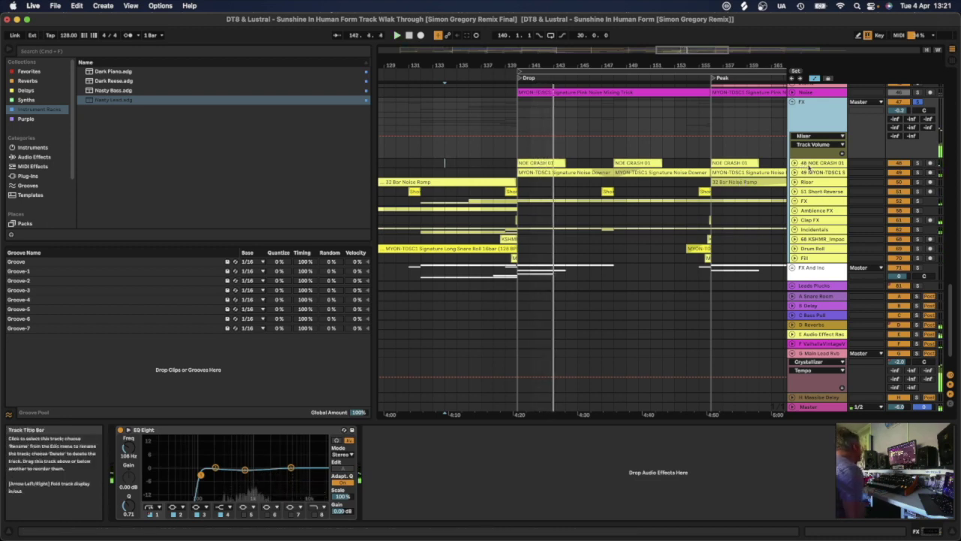
- Unfold the MYON-TDSC1 Signature Noise Downer track inside the FX group and show its LFOTool and EQ Eight
click(795, 163)
click(794, 163)
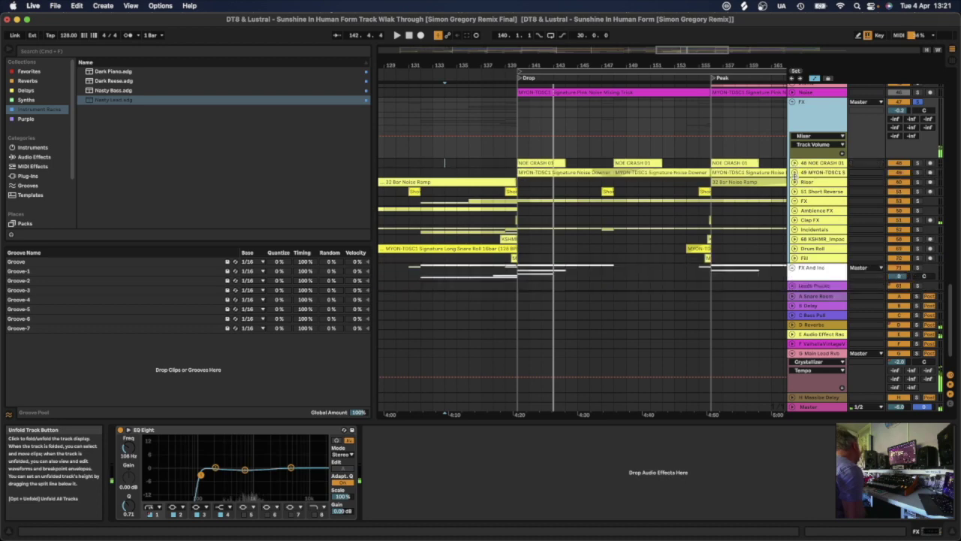
click(795, 173)
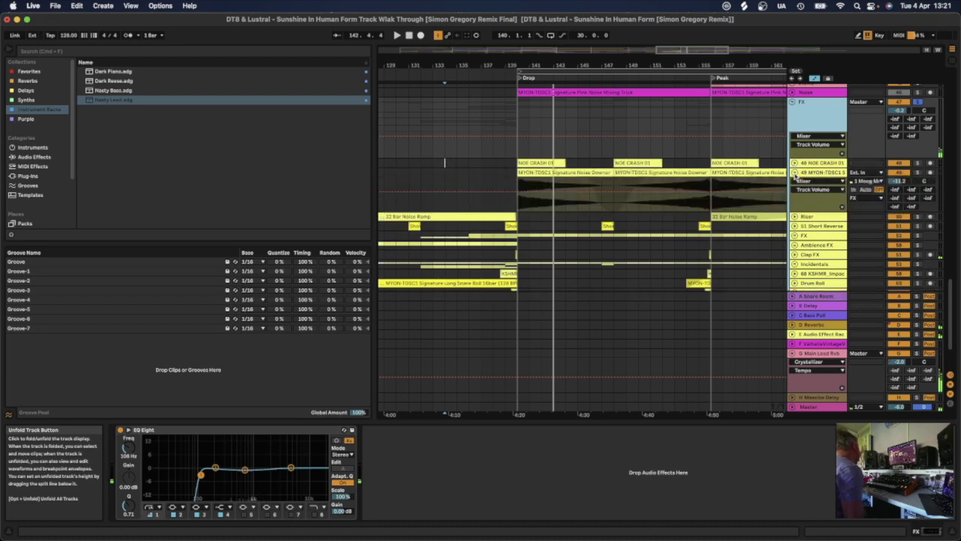
click(822, 174)
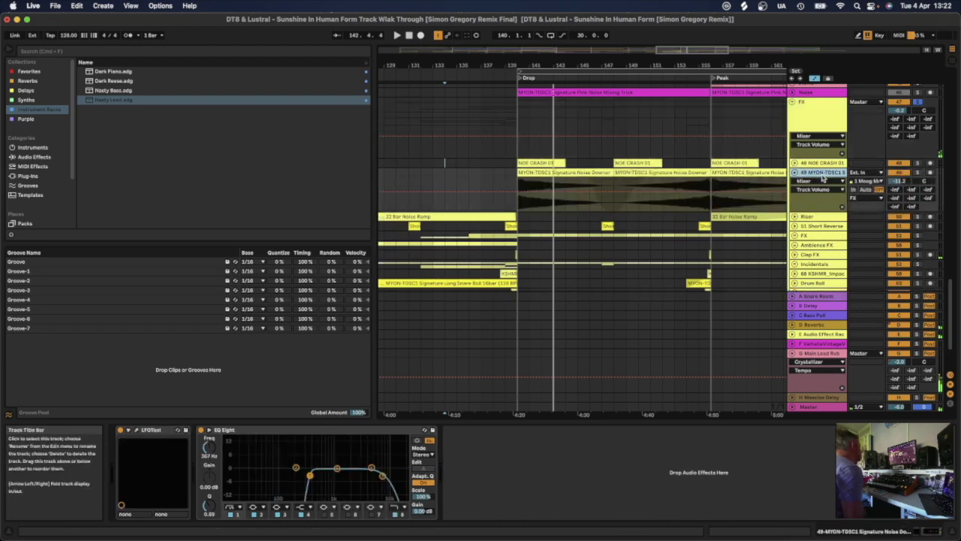
- Compare the devices on the Riser and noise downer tracks, and show those of the FX and Ambience FX subgroups
click(819, 216)
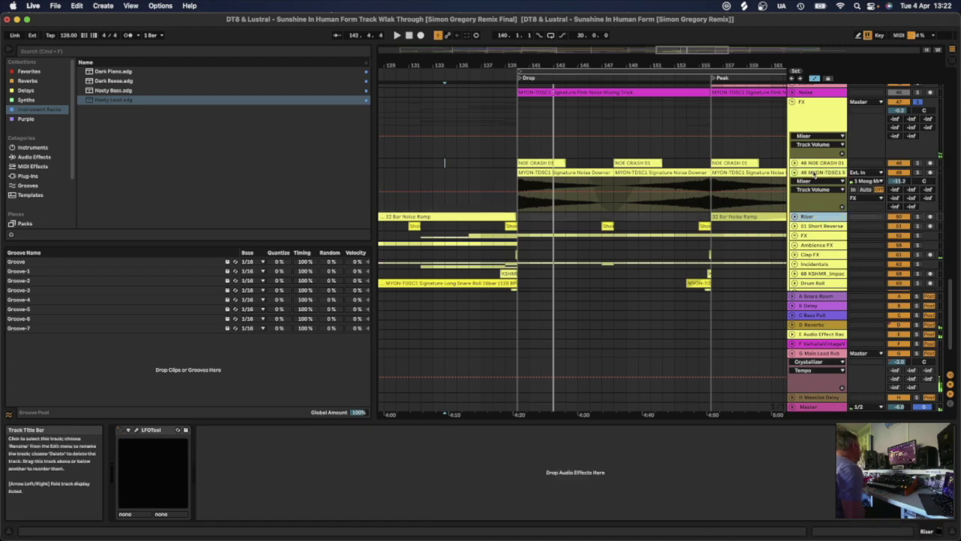
click(813, 173)
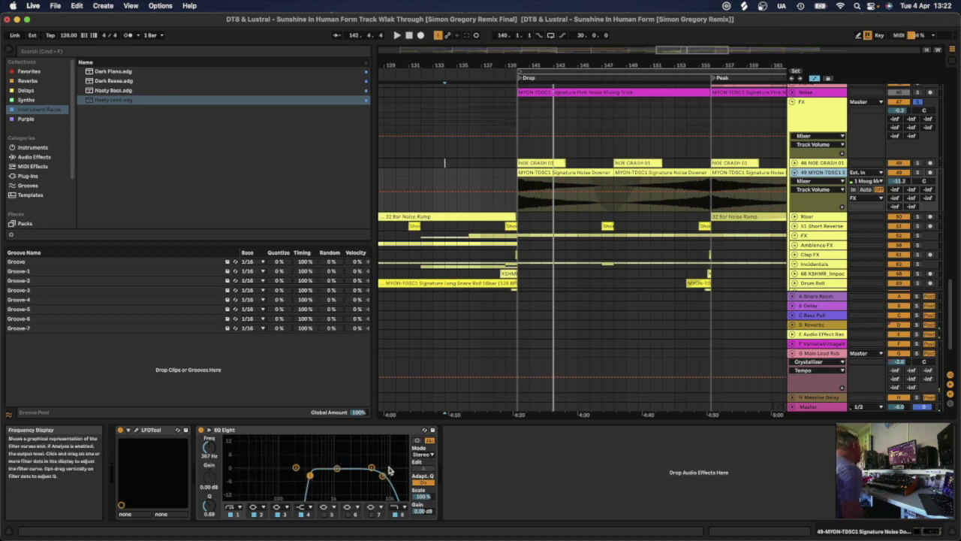
click(810, 236)
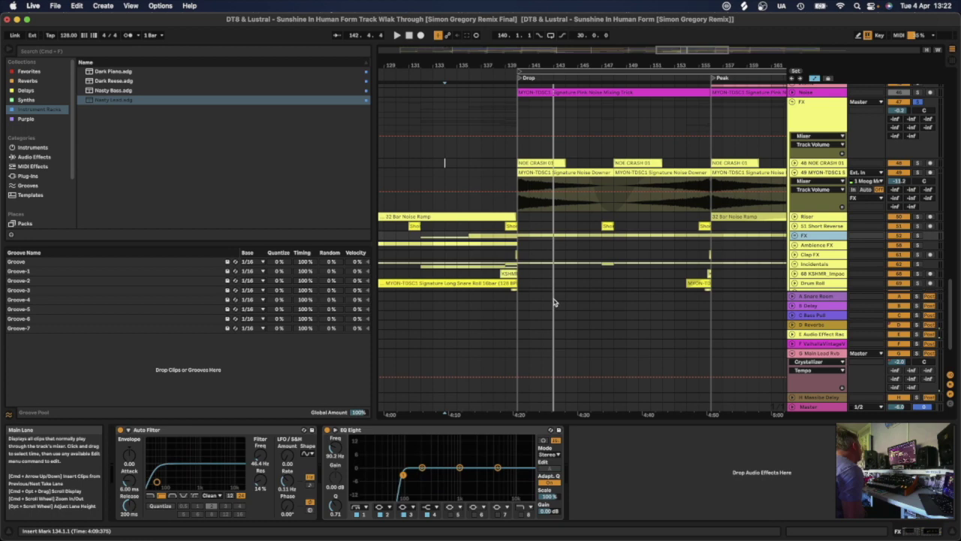
click(811, 245)
- Unfold the FX And Inc group and play from bar 136 into the Drop with the group soloed
scroll(817, 245, down, 4)
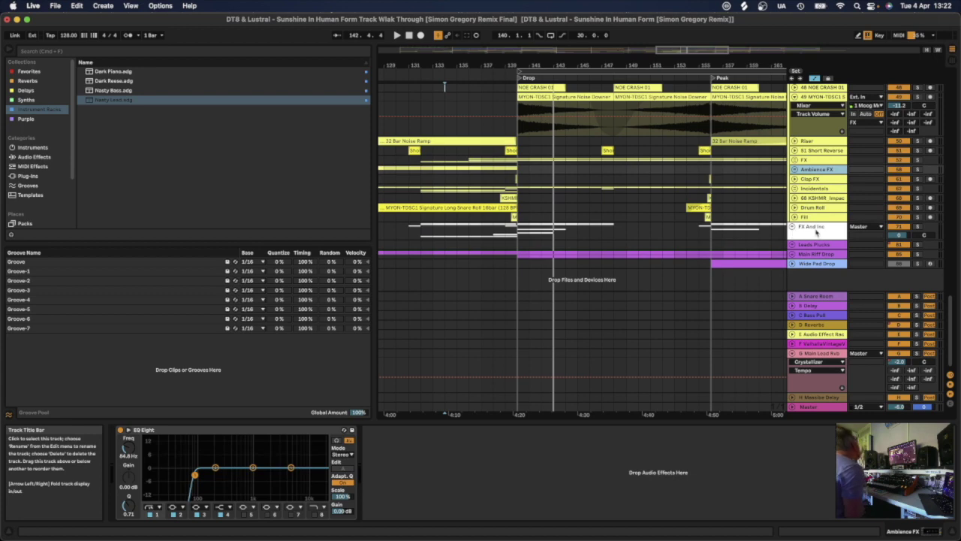
click(816, 233)
click(794, 229)
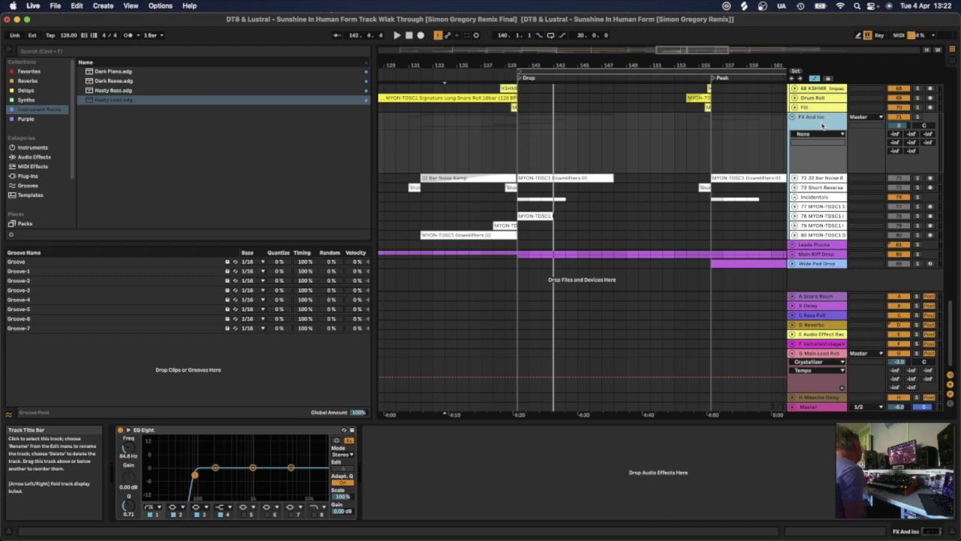
click(468, 146)
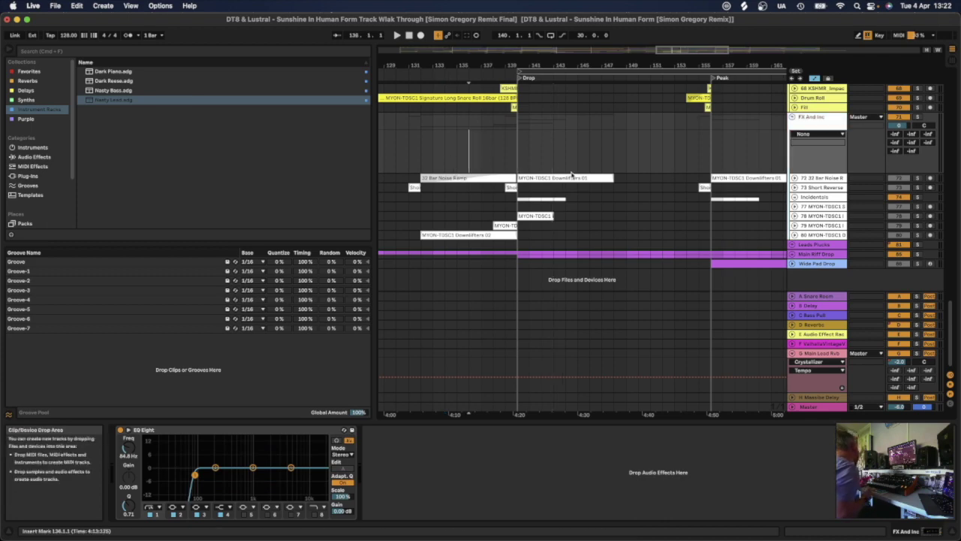
key(space)
click(918, 118)
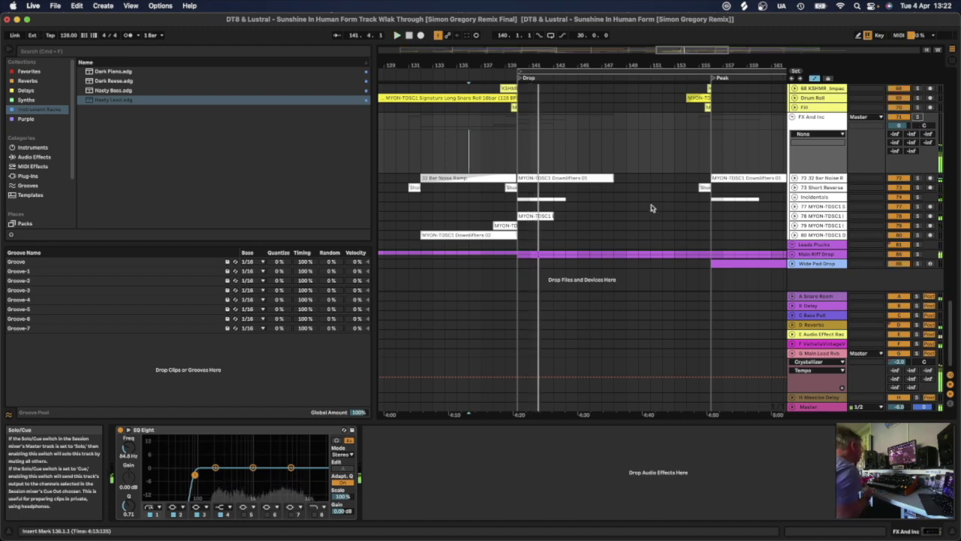
- Unfold the Leads Plucks group, show its clips around Verse two and the Break, and display its device chain
scroll(580, 223, left, 5)
scroll(580, 224, left, 8)
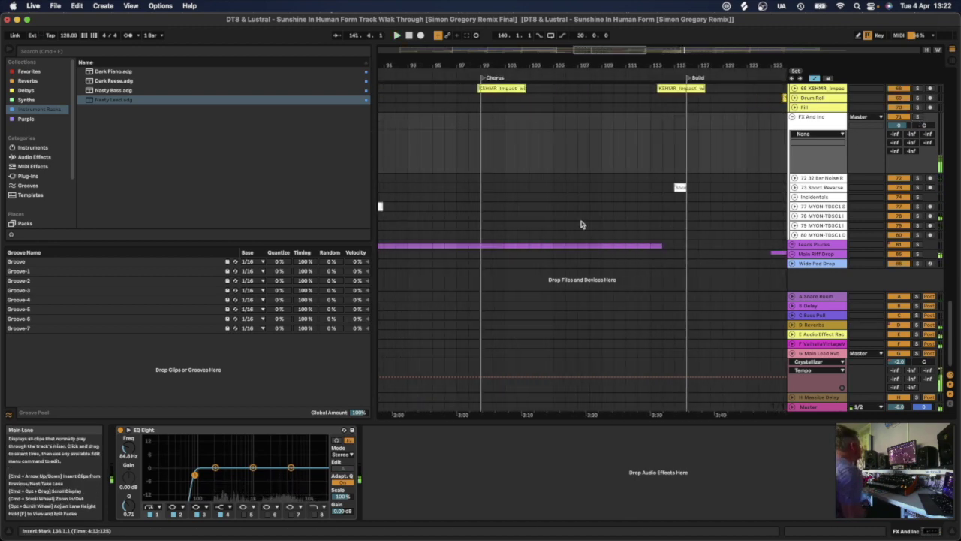
scroll(584, 223, left, 2)
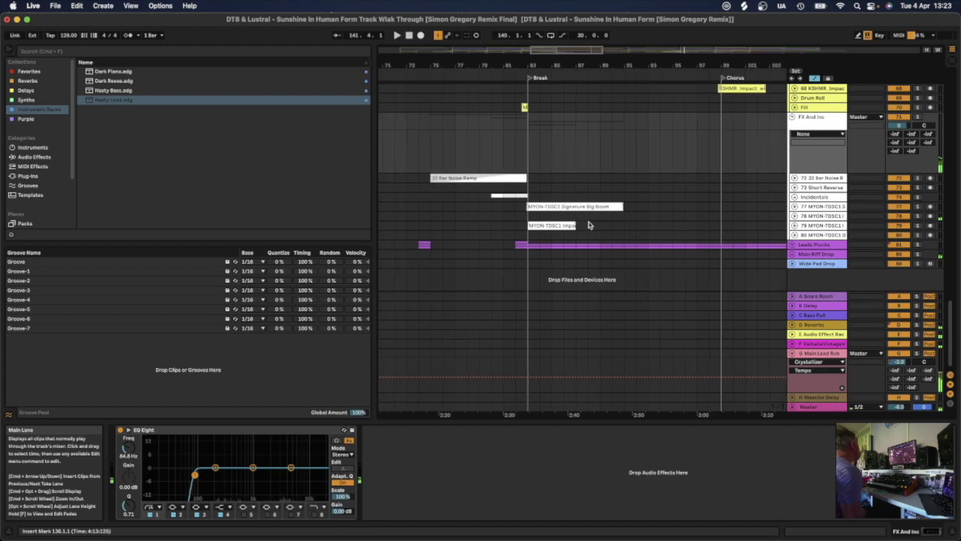
click(791, 245)
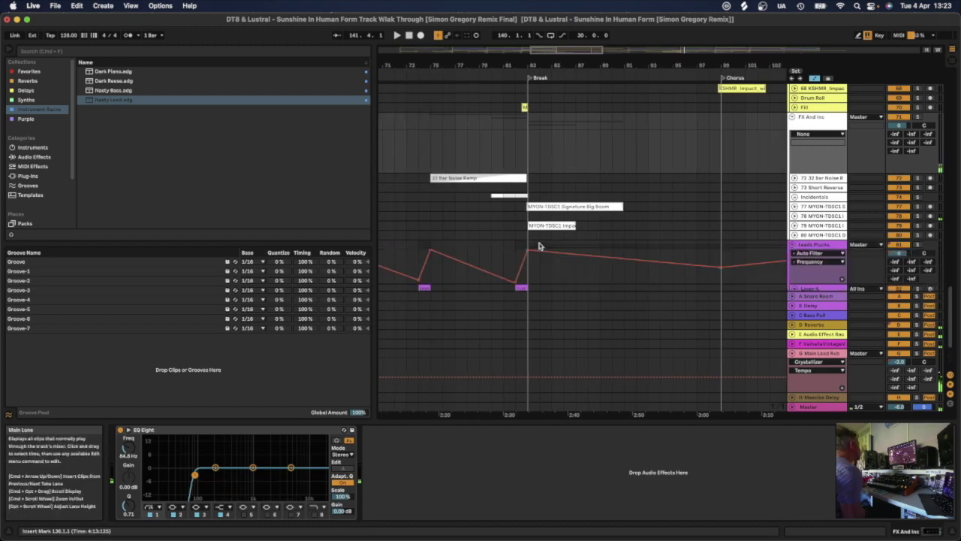
scroll(536, 245, down, 4)
scroll(538, 246, left, 4)
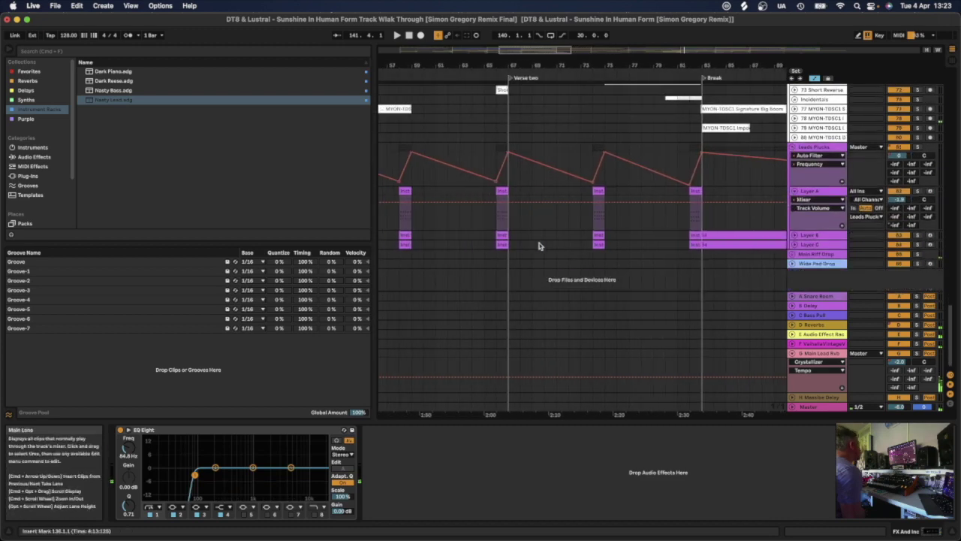
click(826, 147)
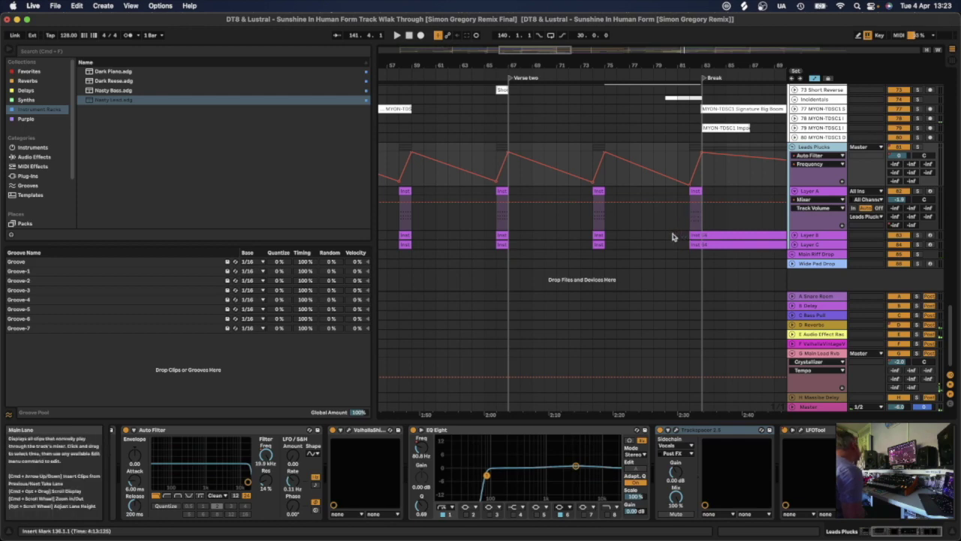
- Examine the Leads Plucks group's Auto Filter frequency automation across the Break, Chorus, Peak and Bass Drop sections
scroll(672, 237, right, 10)
scroll(672, 234, right, 2)
scroll(672, 234, left, 4)
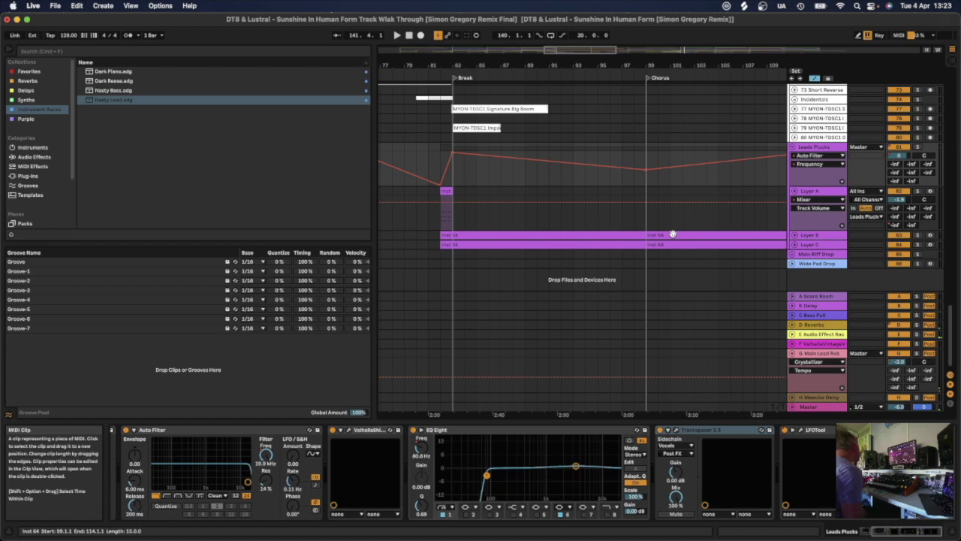
scroll(673, 235, right, 20)
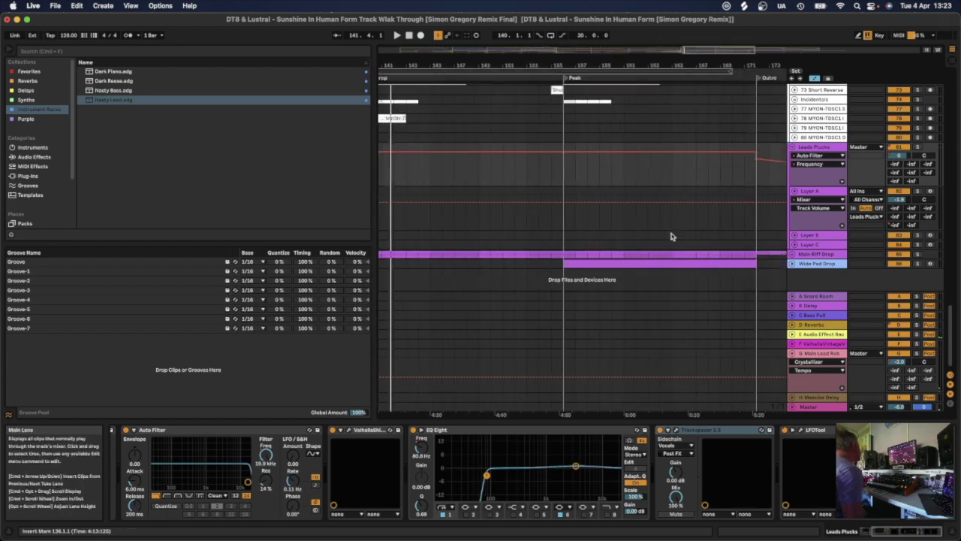
scroll(673, 236, left, 20)
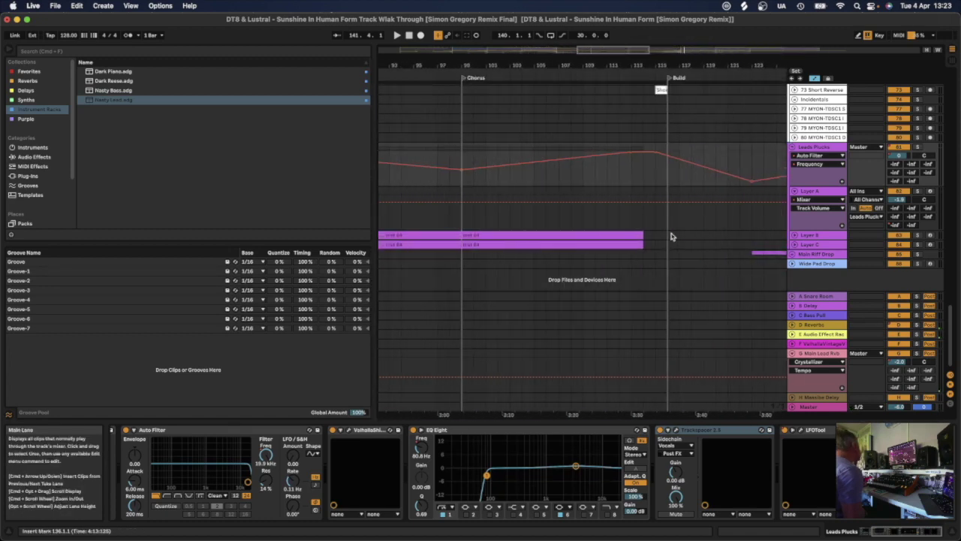
scroll(671, 236, left, 6)
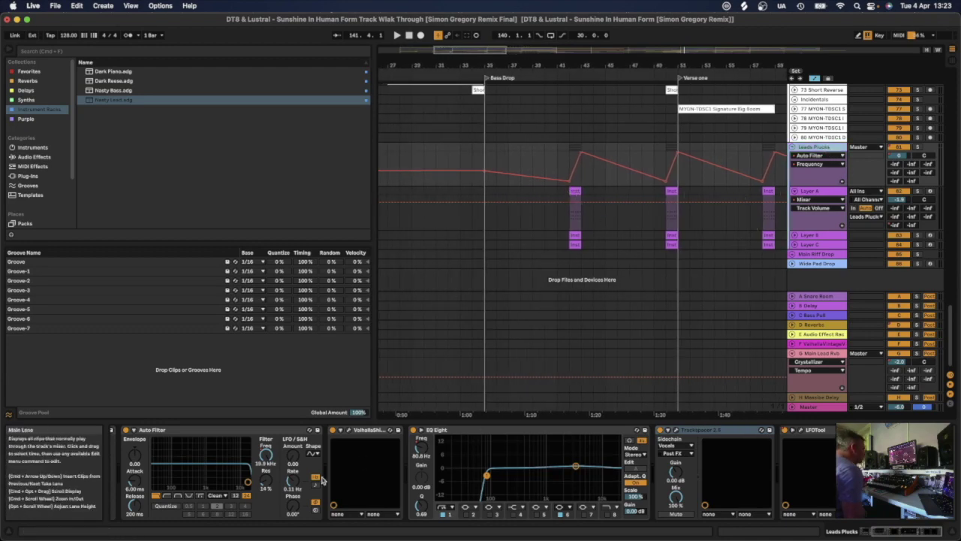
- Show the Glue Compressor at the start of the Leads Plucks chain, and view the ValhallaShimmer settings before closing the plug-in window
scroll(324, 480, left, 3)
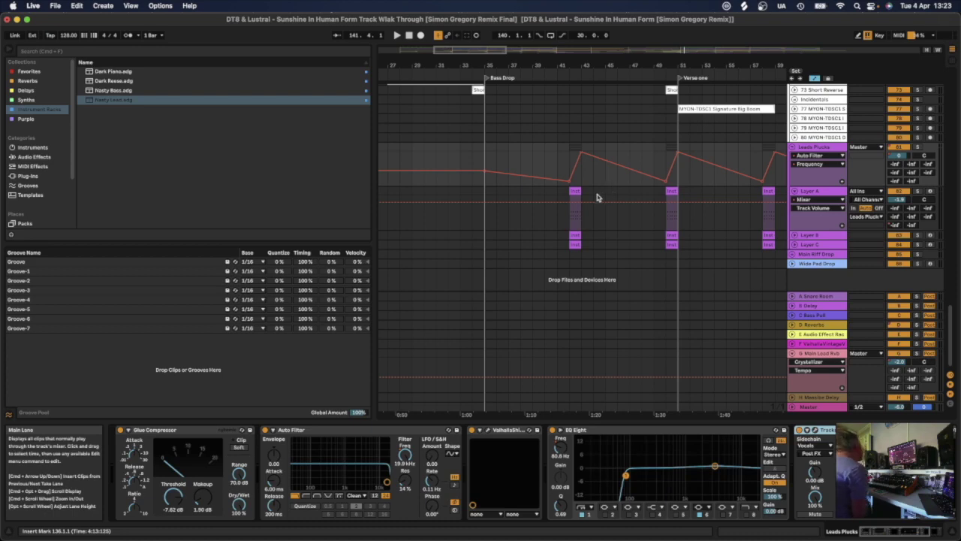
click(488, 429)
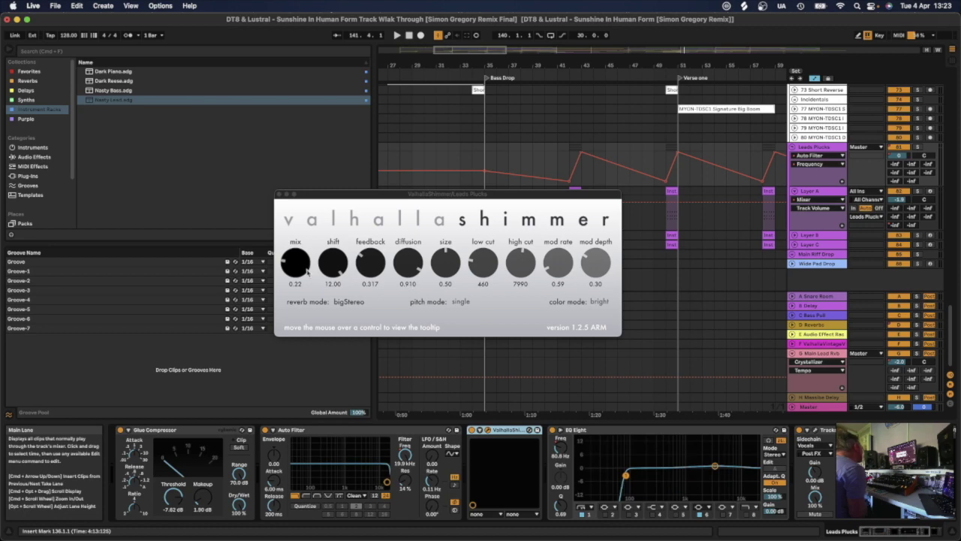
click(279, 195)
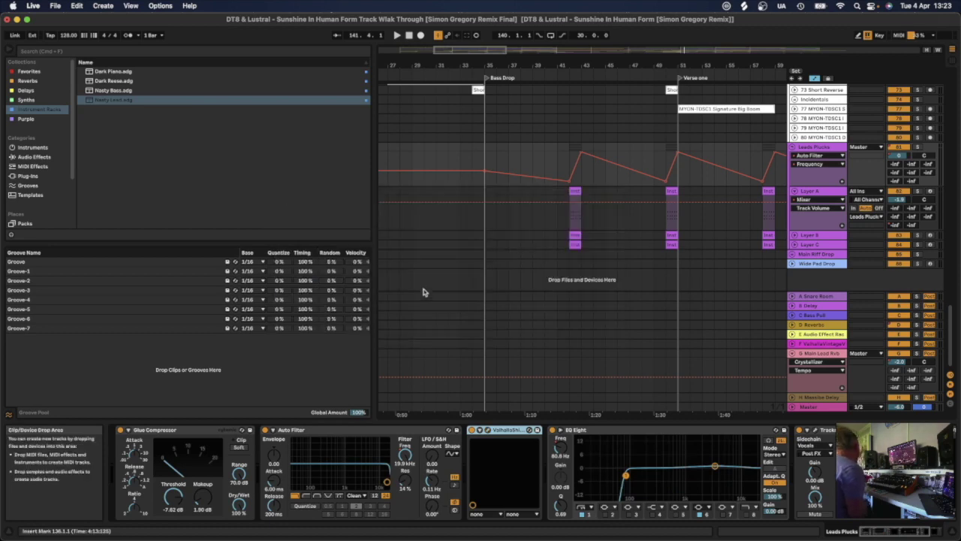
- Review the EQ Eight and Trackspacer 2.5 on Leads Plucks, and view the LFOTool curve before closing its window
click(604, 430)
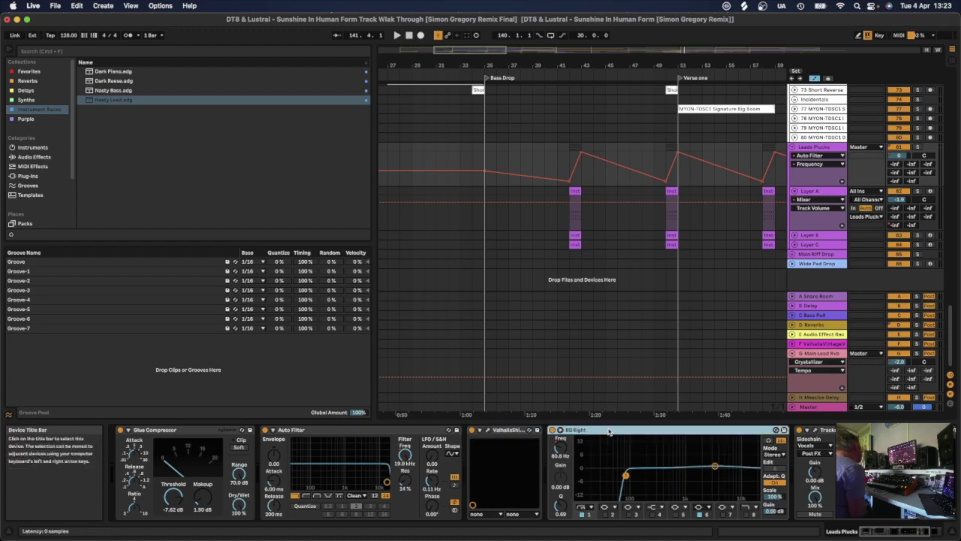
scroll(609, 451, right, 5)
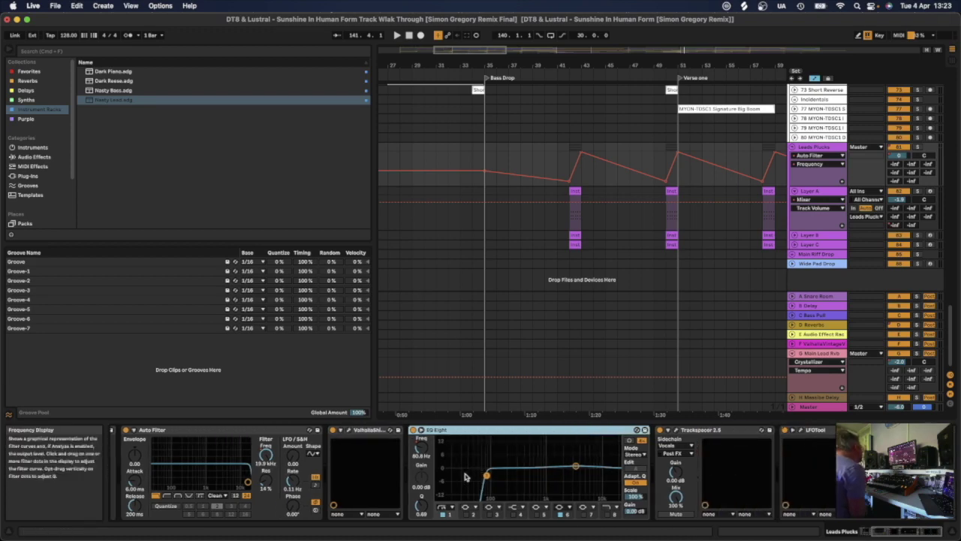
click(697, 432)
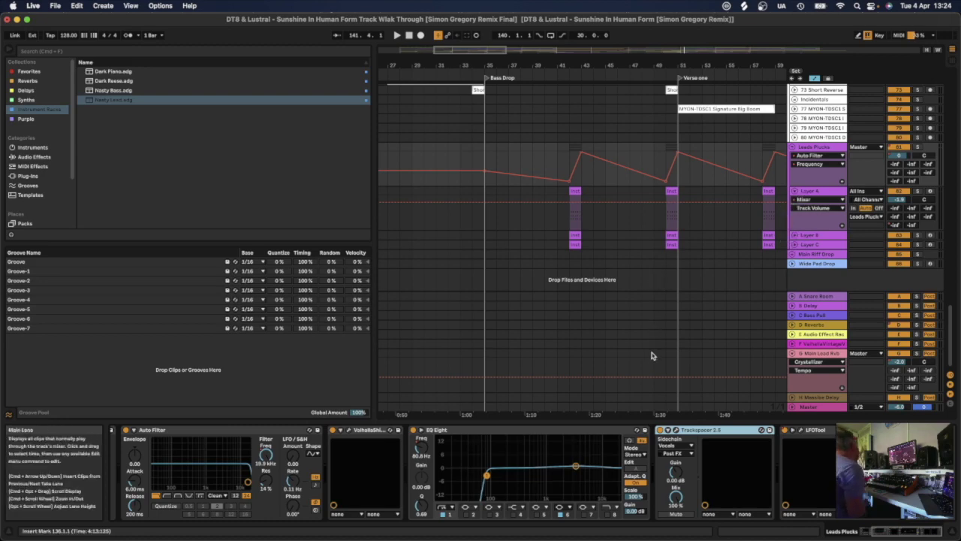
click(790, 429)
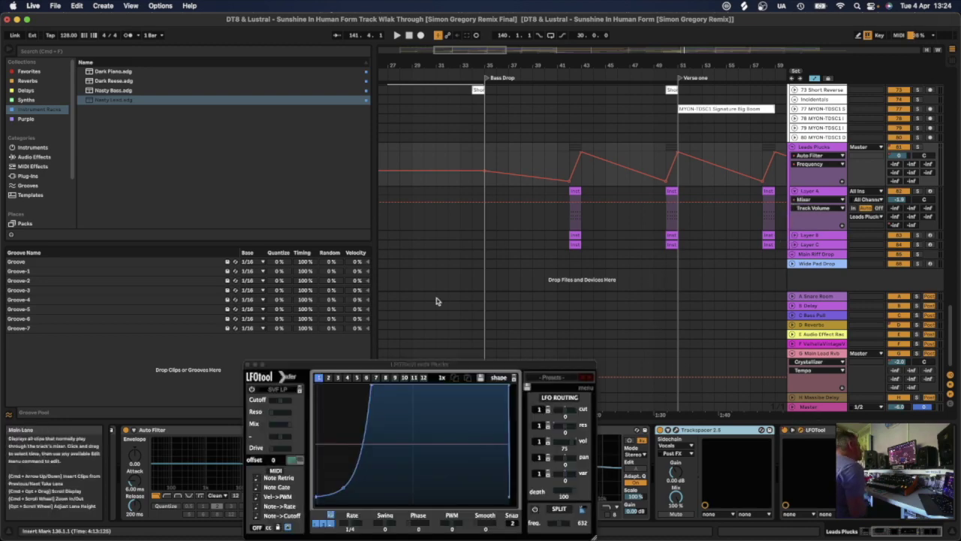
click(249, 365)
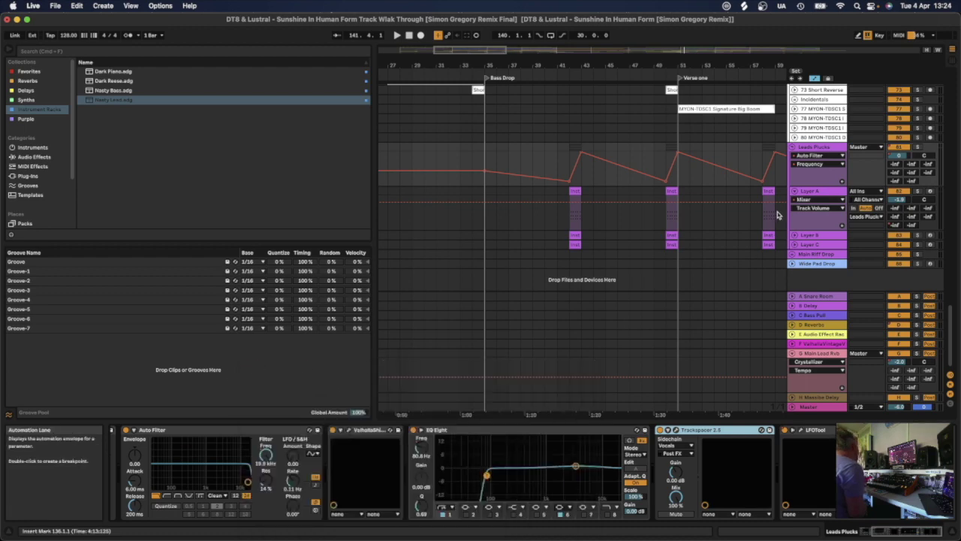
- Display Layer A's device chain and view its Spire instrument settings before closing the plug-in window
click(819, 194)
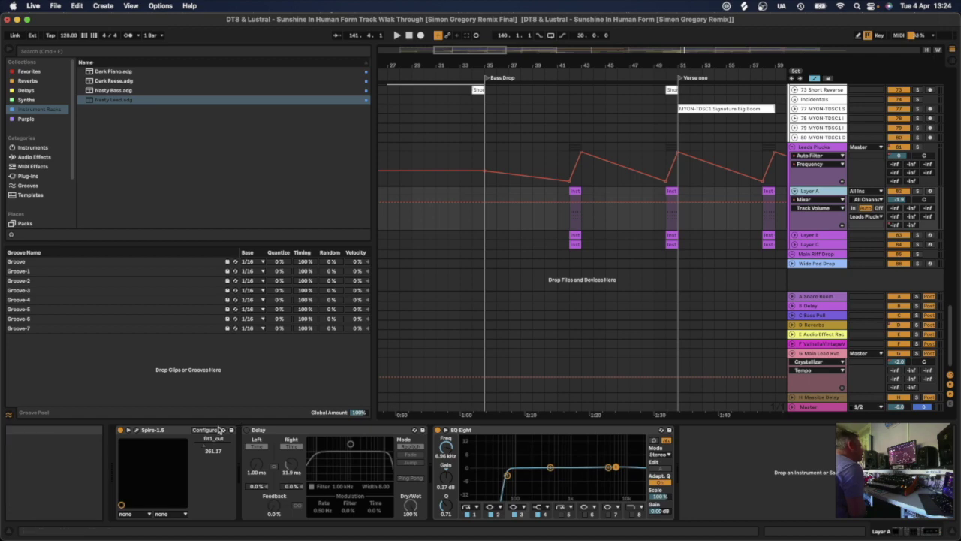
click(136, 431)
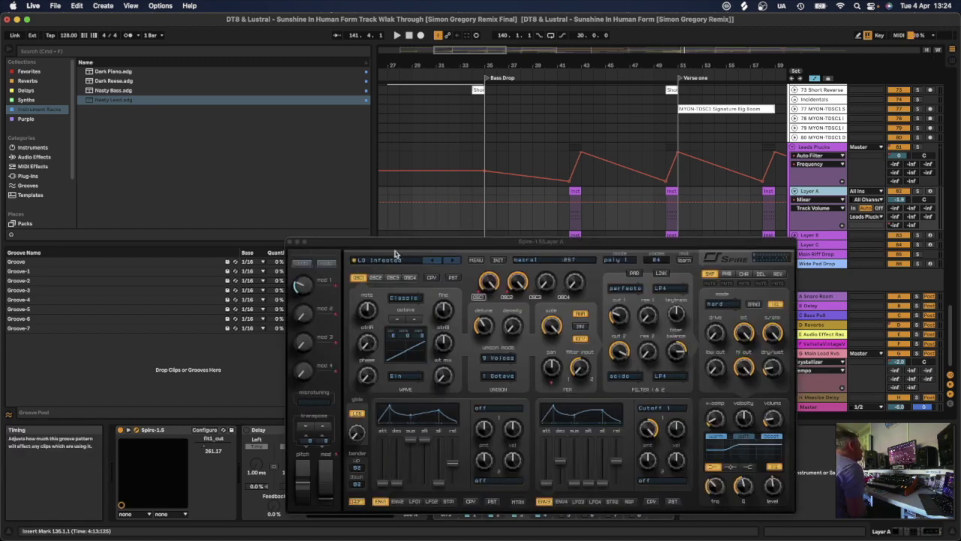
drag(406, 244, 377, 205)
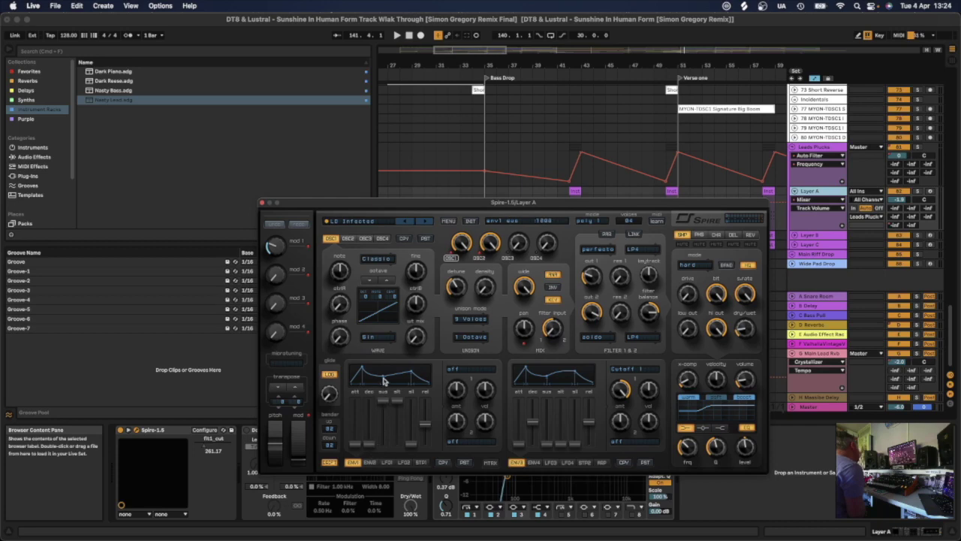
click(262, 203)
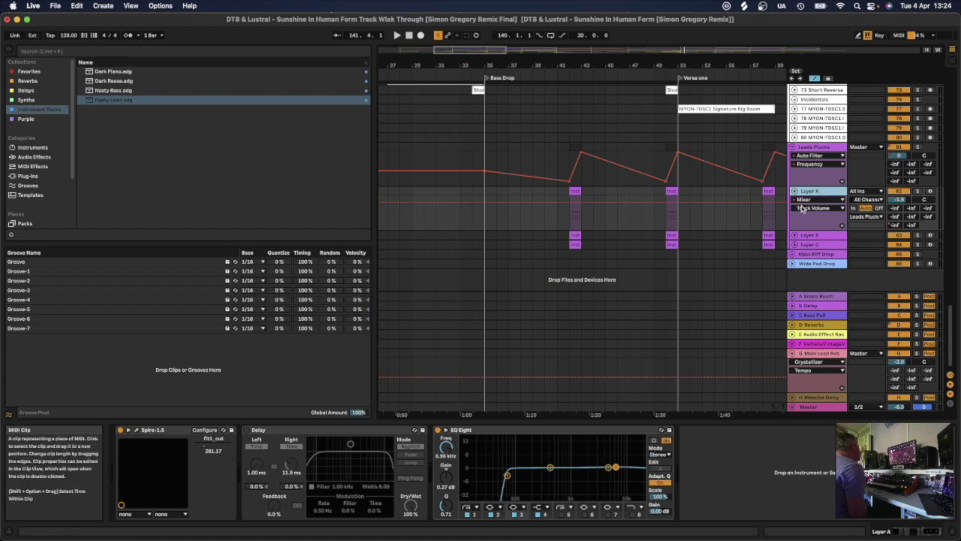
- Show Layer B's device chain and inspect its Spire patch, closing the plug-in window when finished
click(826, 238)
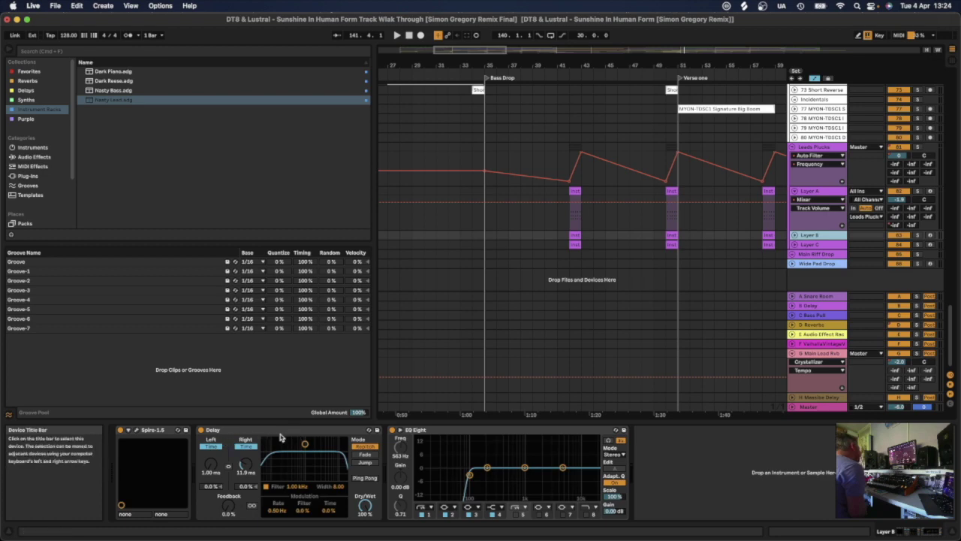
click(137, 431)
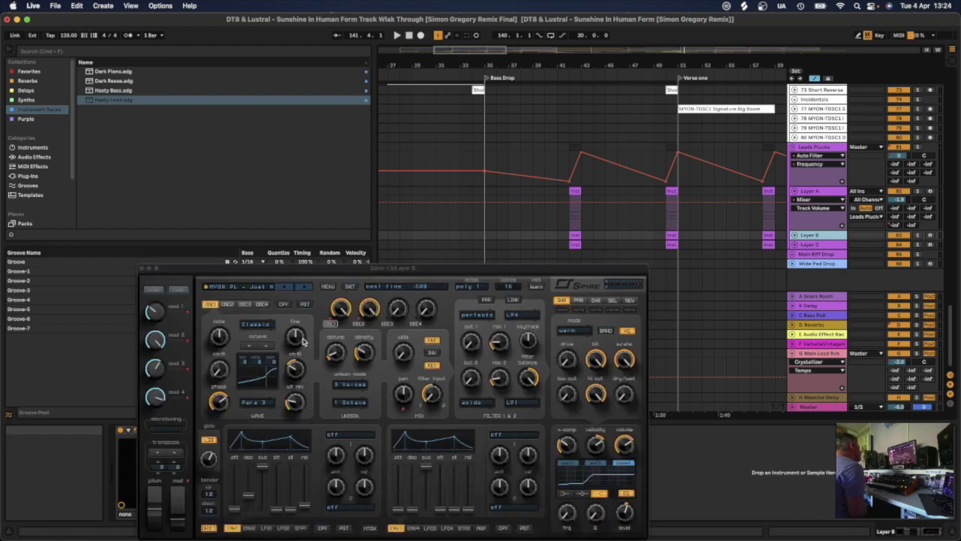
drag(335, 271, 394, 217)
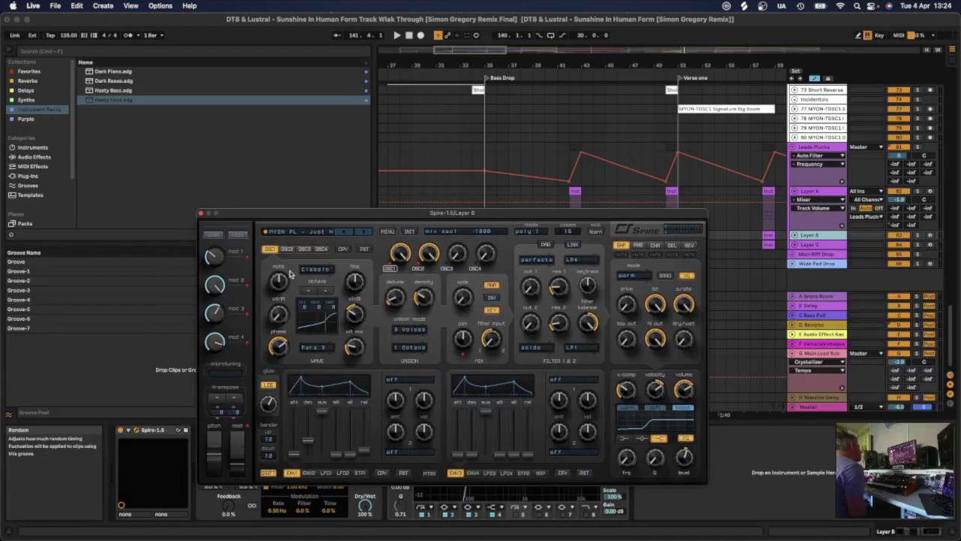
click(202, 214)
- Review Layer C's device chain and its Spire instrument, and close the plug-in window
click(864, 244)
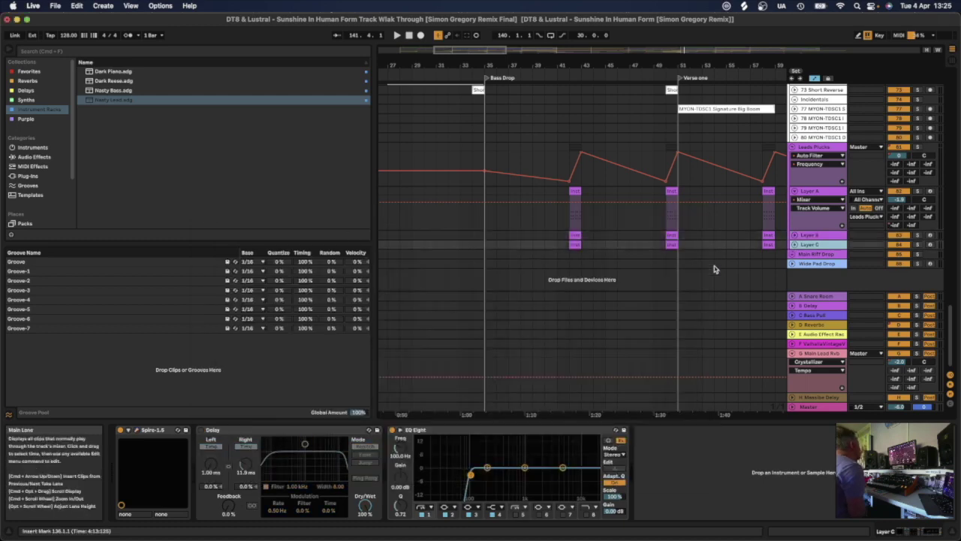
click(139, 433)
drag(294, 275, 291, 236)
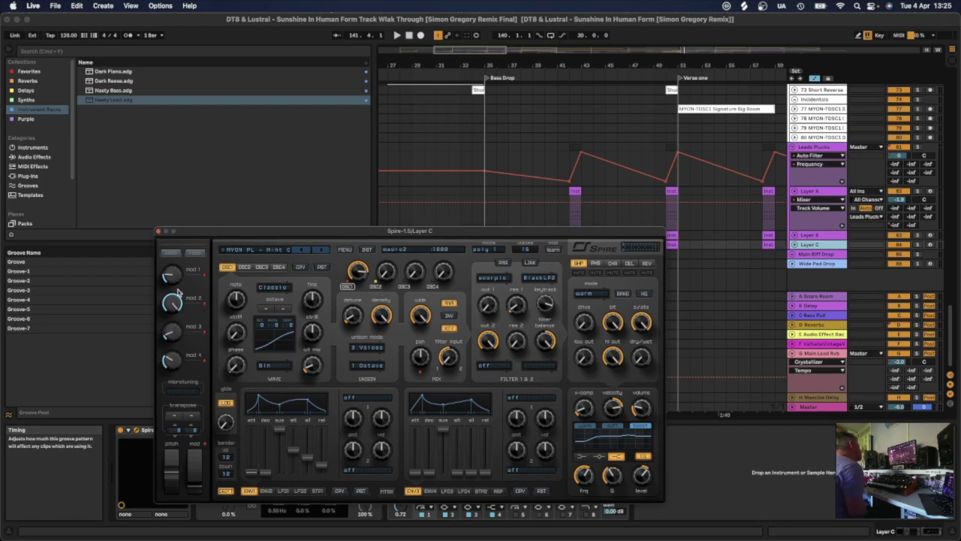
click(157, 233)
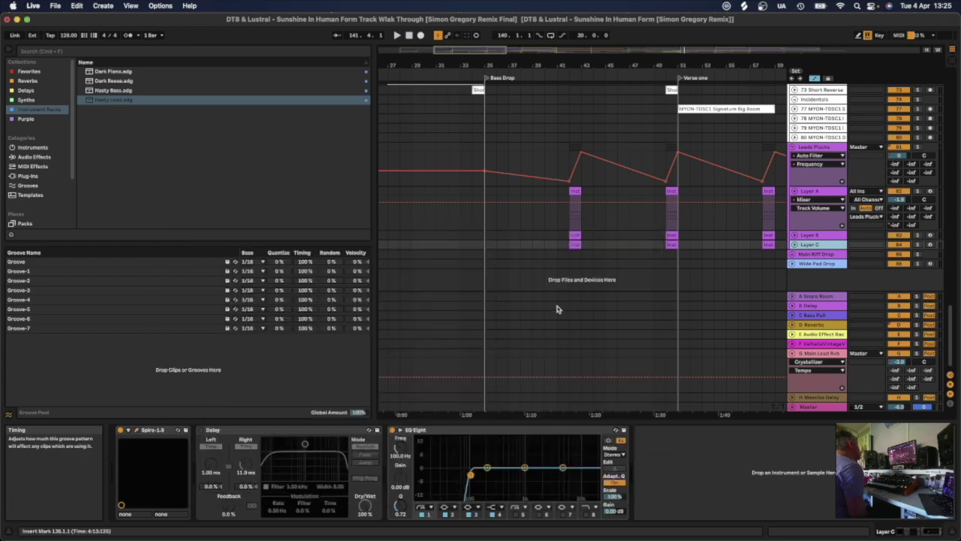
- Solo the Leads Plucks group and audition it from the first pluck clip before Verse one
click(599, 201)
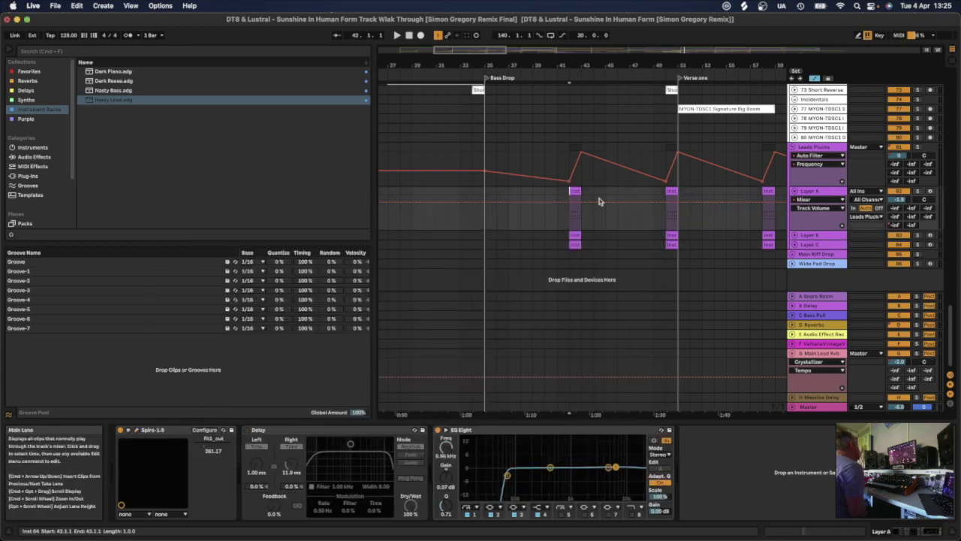
click(918, 147)
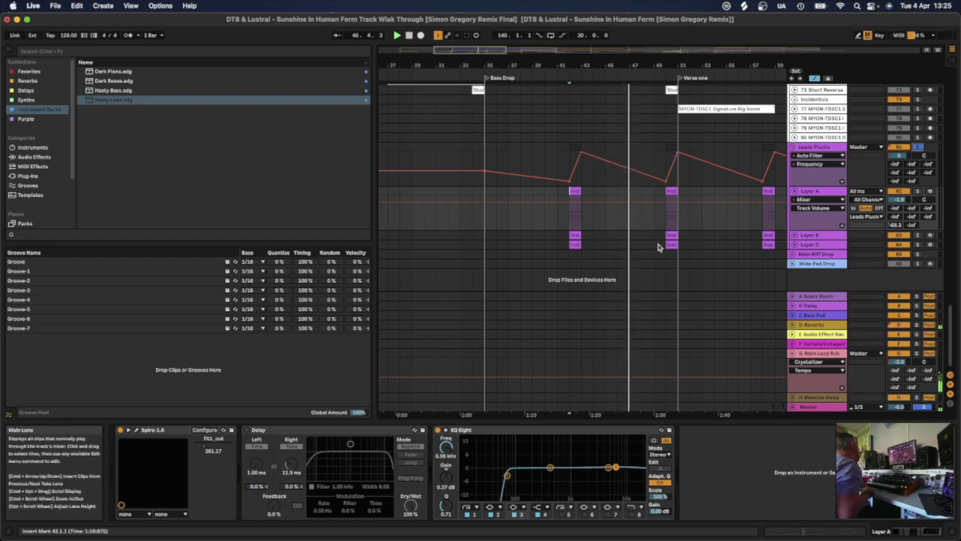
scroll(647, 238, right, 5)
scroll(647, 238, right, 1)
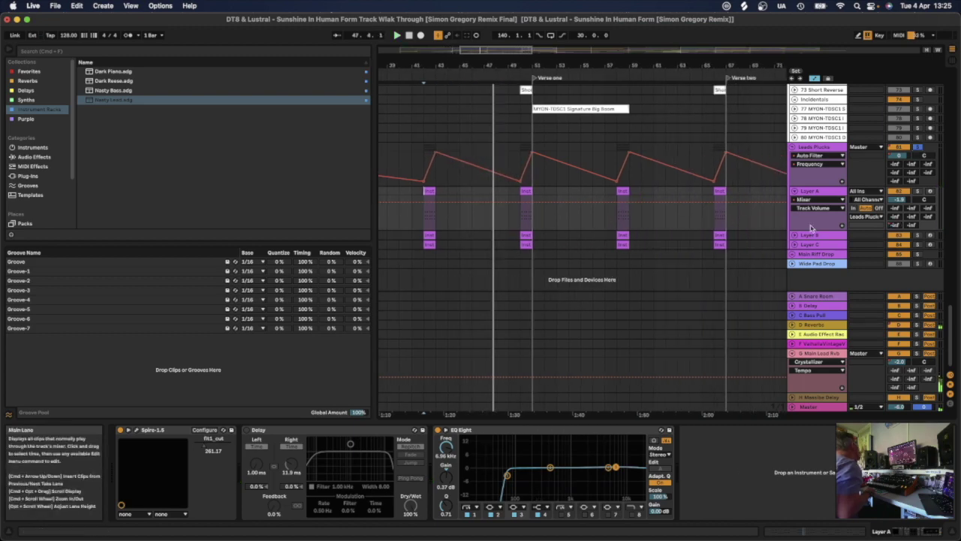
- Unfold Layer B to show its notes through the Break and Chorus, and set the playback start at the Break
scroll(663, 231, right, 15)
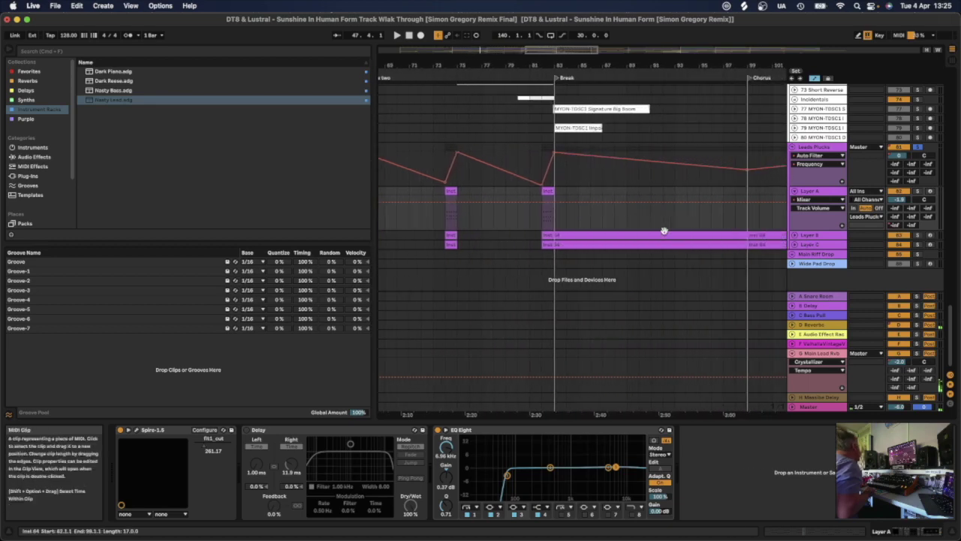
click(827, 244)
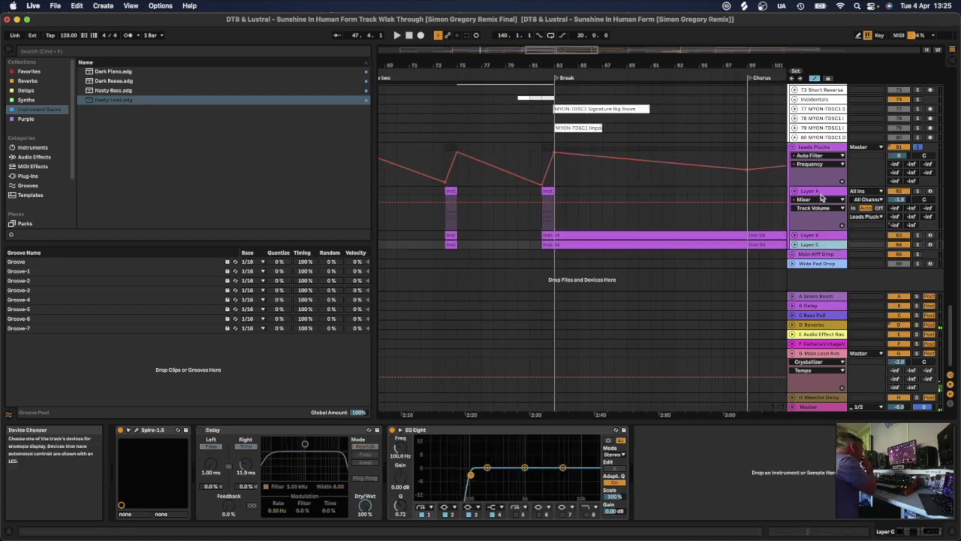
click(779, 209)
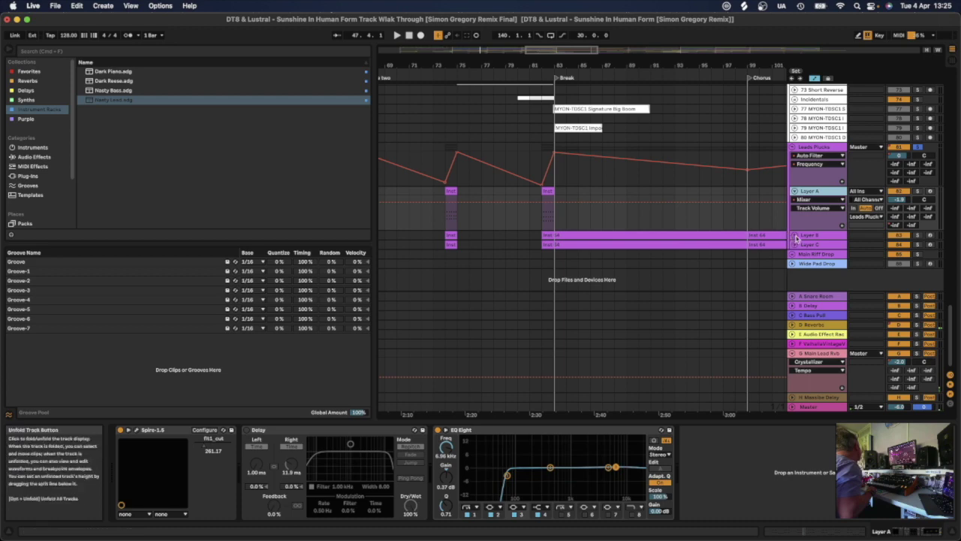
click(794, 235)
scroll(623, 230, down, 2)
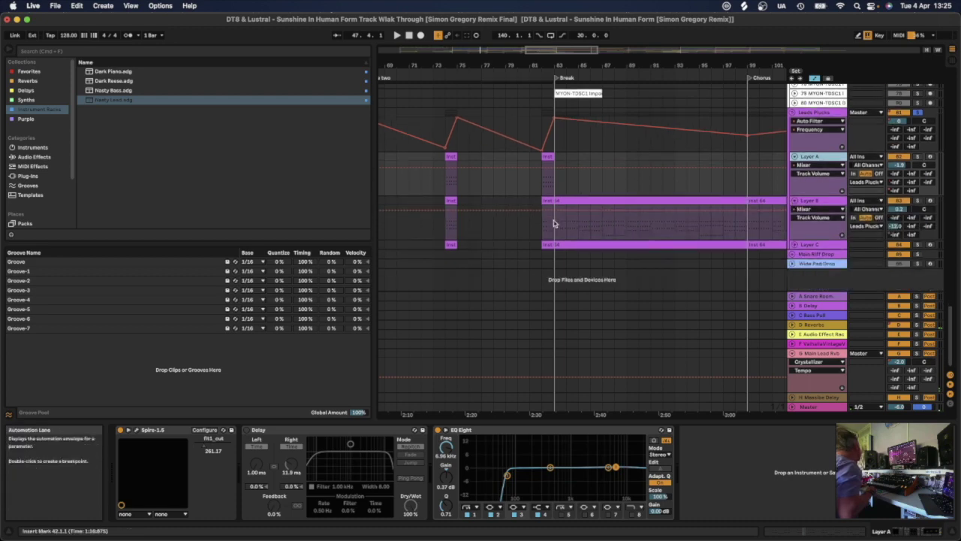
click(554, 223)
scroll(664, 227, right, 3)
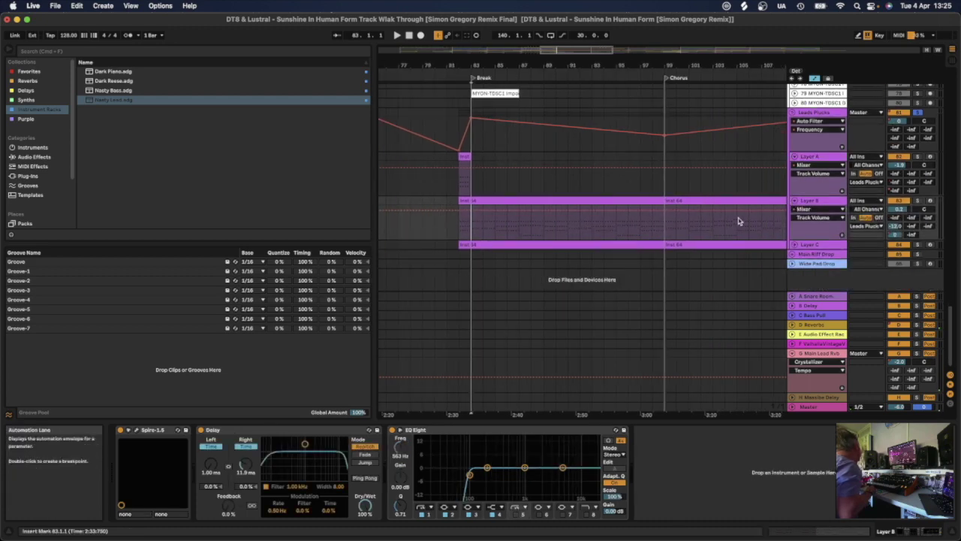
- Audition the soloed Leads Plucks group from the Break, then stop playback and turn its solo off
click(919, 201)
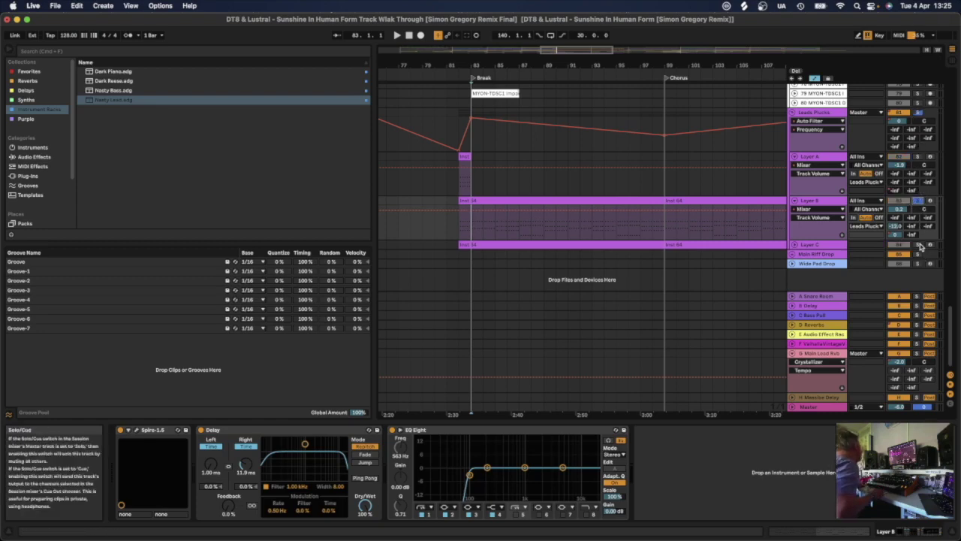
click(919, 113)
key(space)
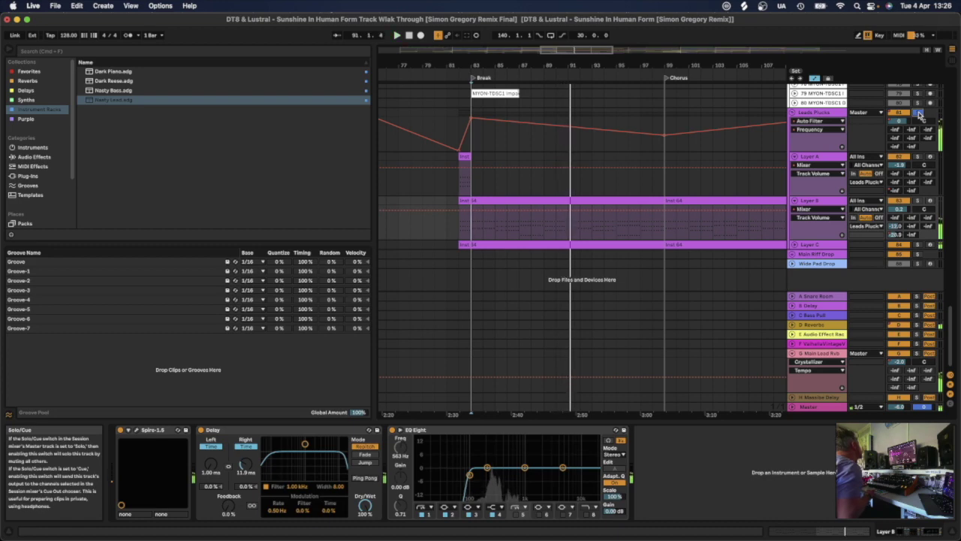
click(918, 113)
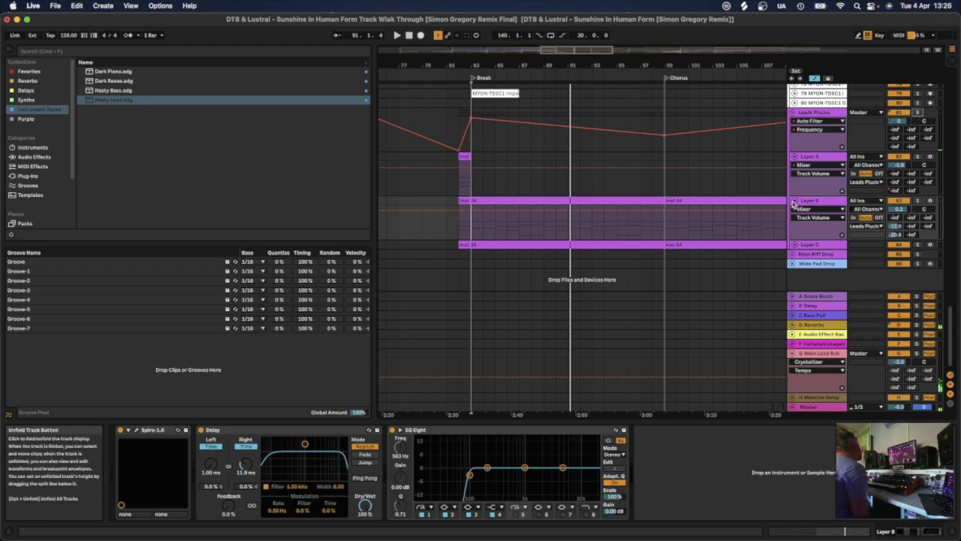
- Fold Layer B, unfold the Main Riff Drop group, and place the insert marker at the Drop on its Serum track
click(793, 201)
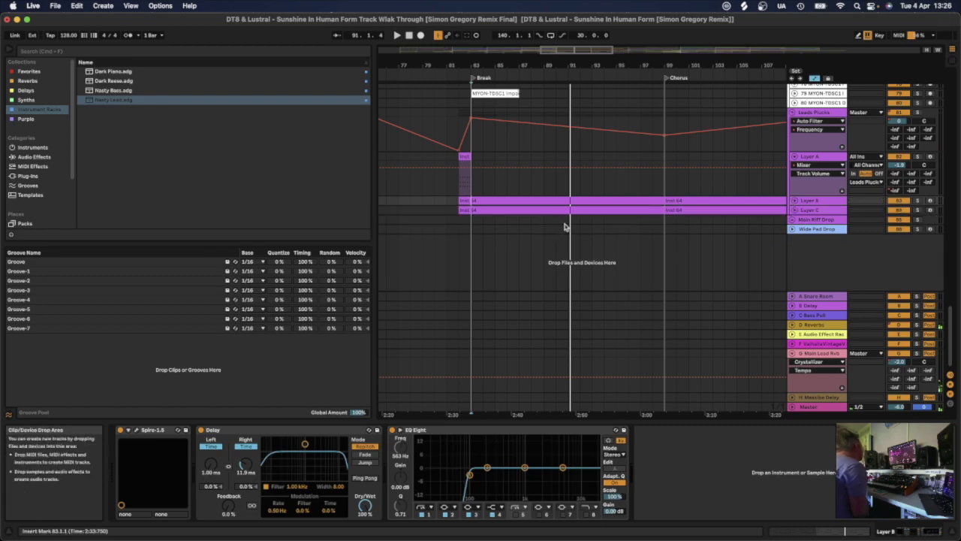
scroll(564, 225, right, 10)
scroll(564, 227, right, 10)
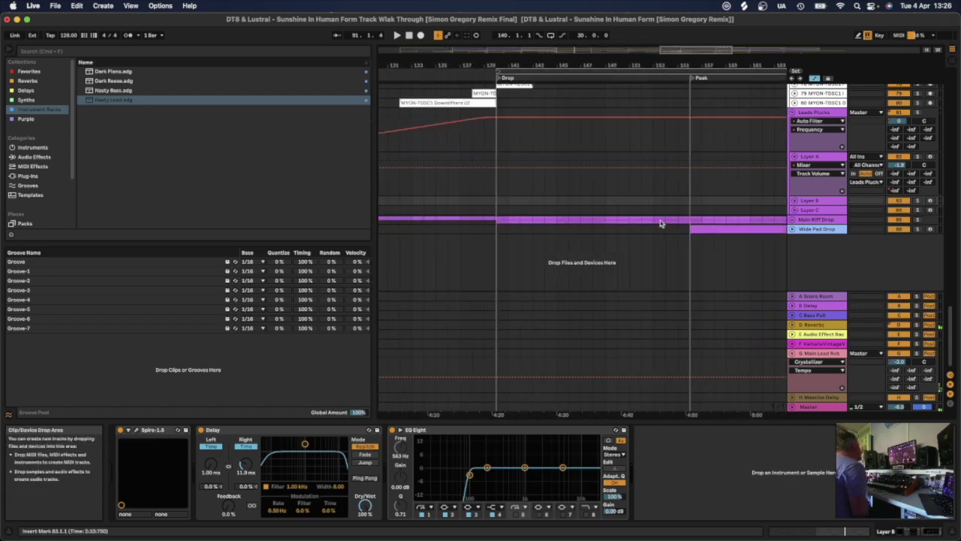
click(791, 220)
scroll(587, 229, down, 2)
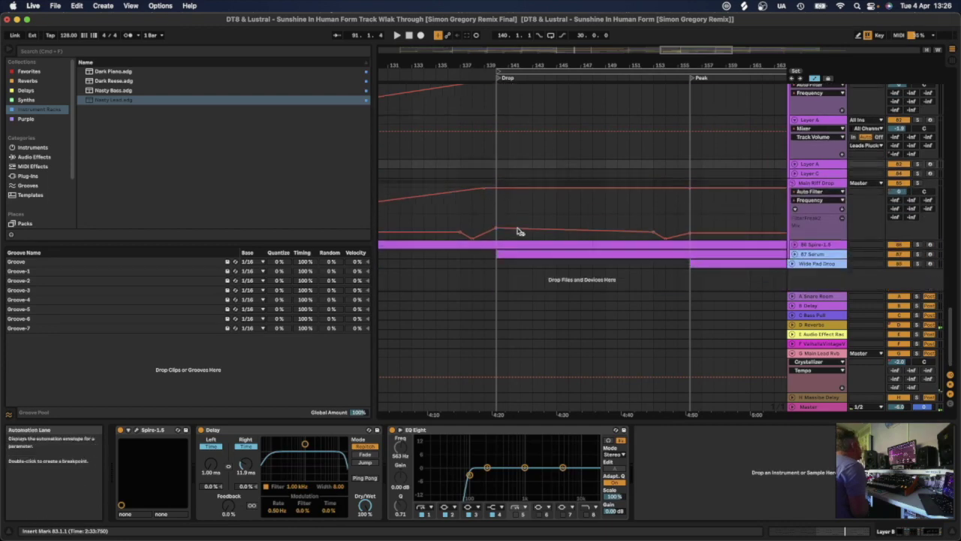
click(489, 255)
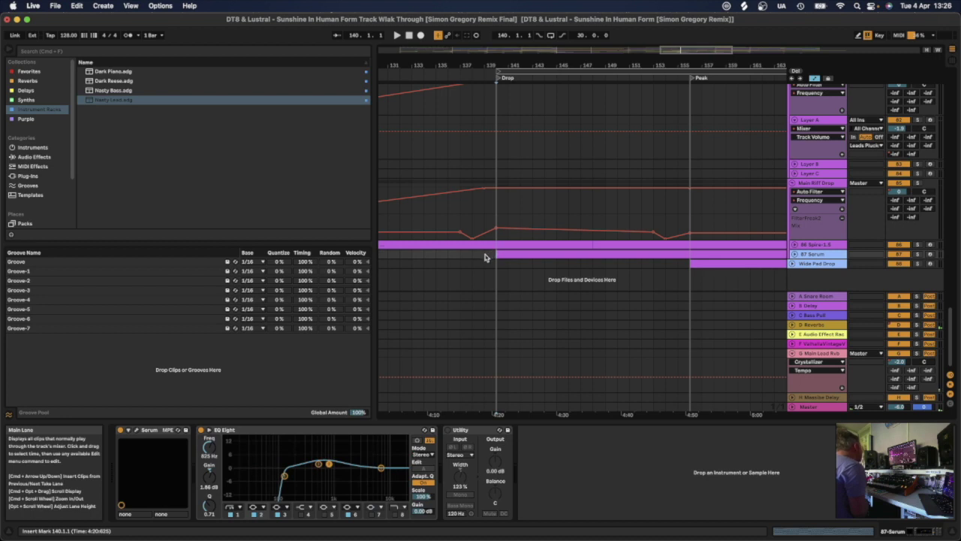
- Unfold the Spire and Serum tracks in Main Riff Drop and display the Spire track's device chain
click(793, 244)
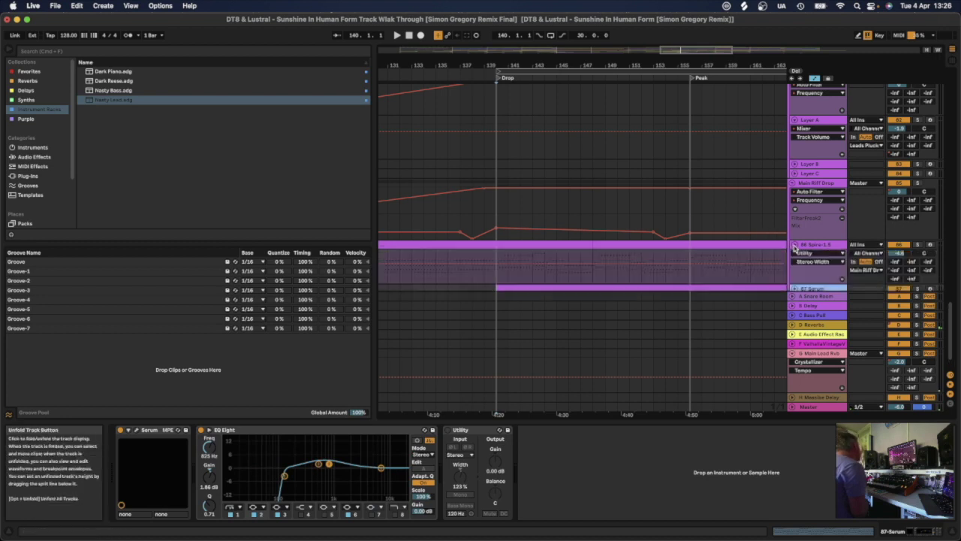
scroll(793, 249, down, 2)
click(795, 255)
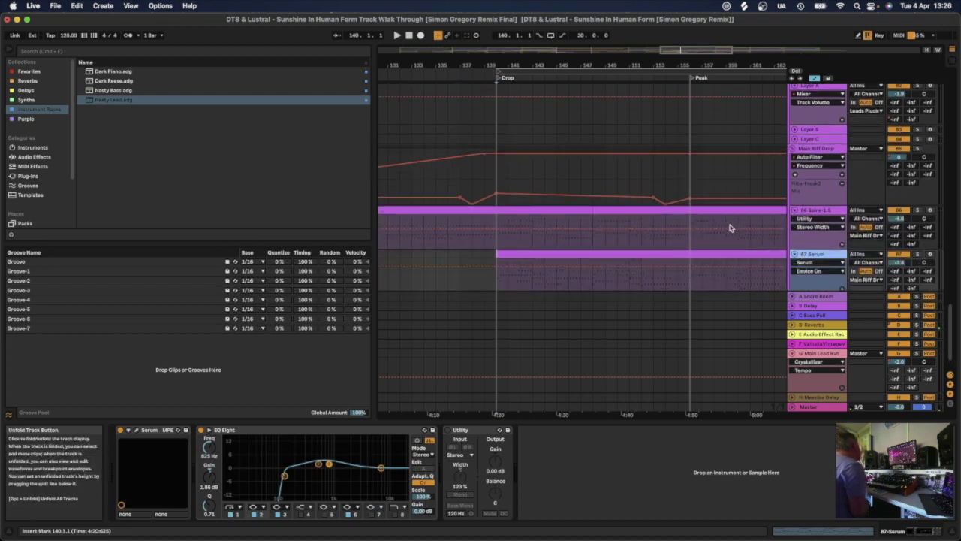
click(593, 227)
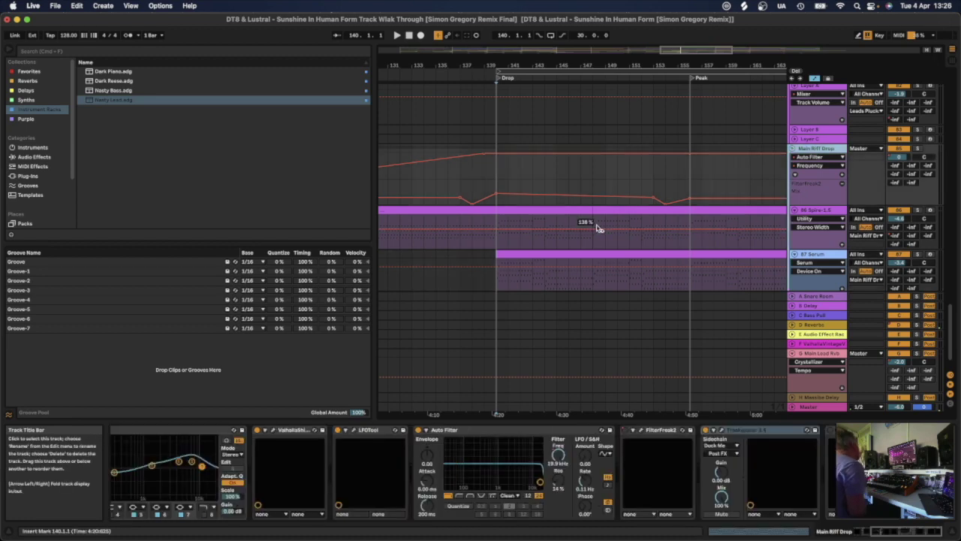
click(511, 225)
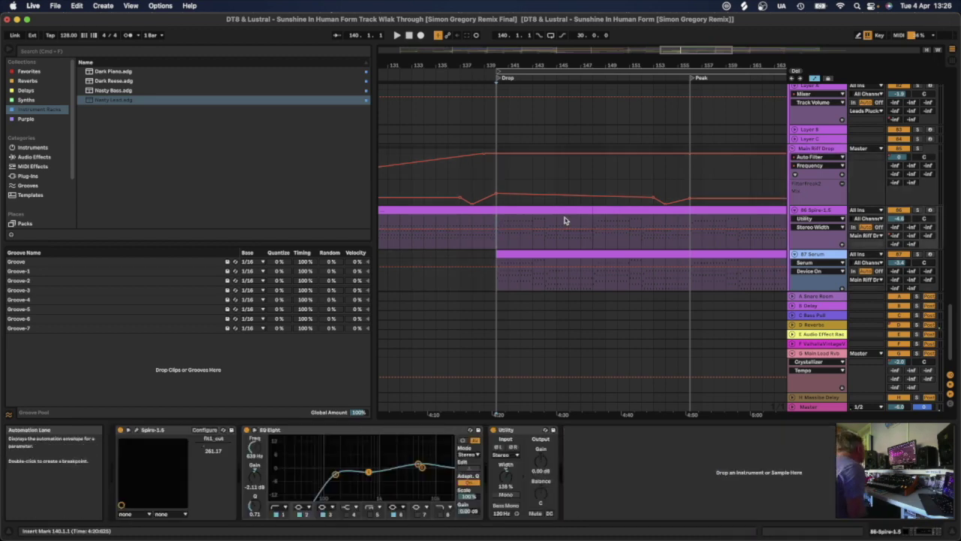
- View the full note range of the Spire track's MIDI clip at the Drop, and hide the clip editor
double_click(570, 214)
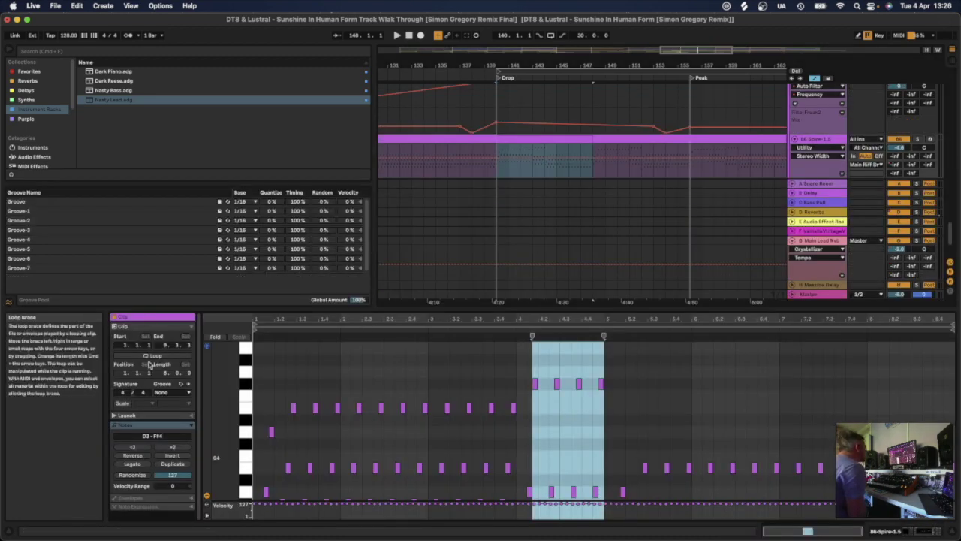
double_click(229, 380)
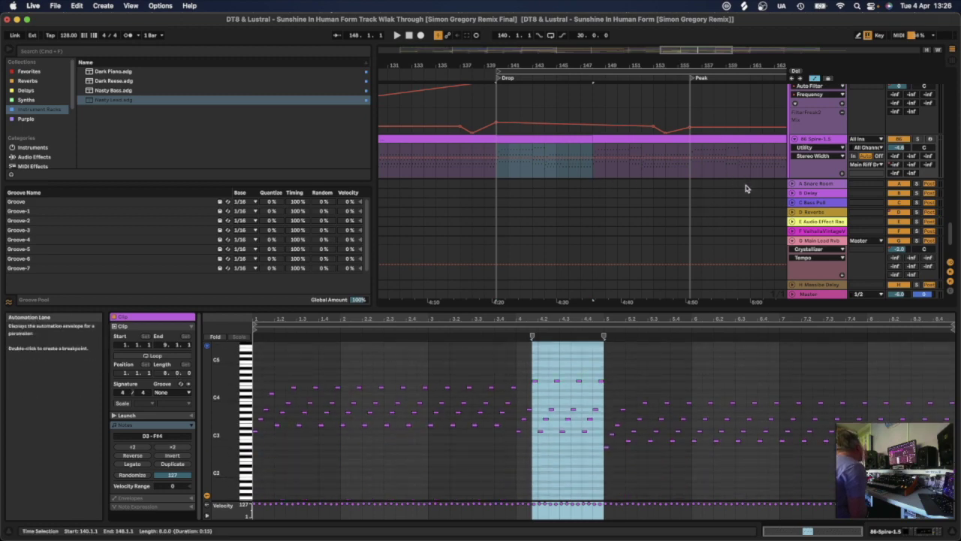
click(952, 531)
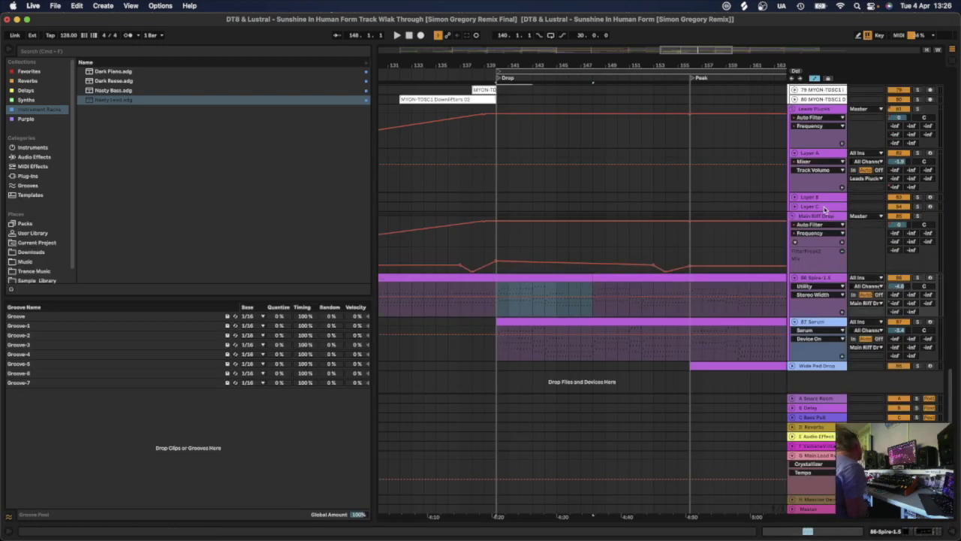
- Solo the Main Riff Drop group, audition it from the Drop, and display its device chain
click(824, 215)
click(916, 217)
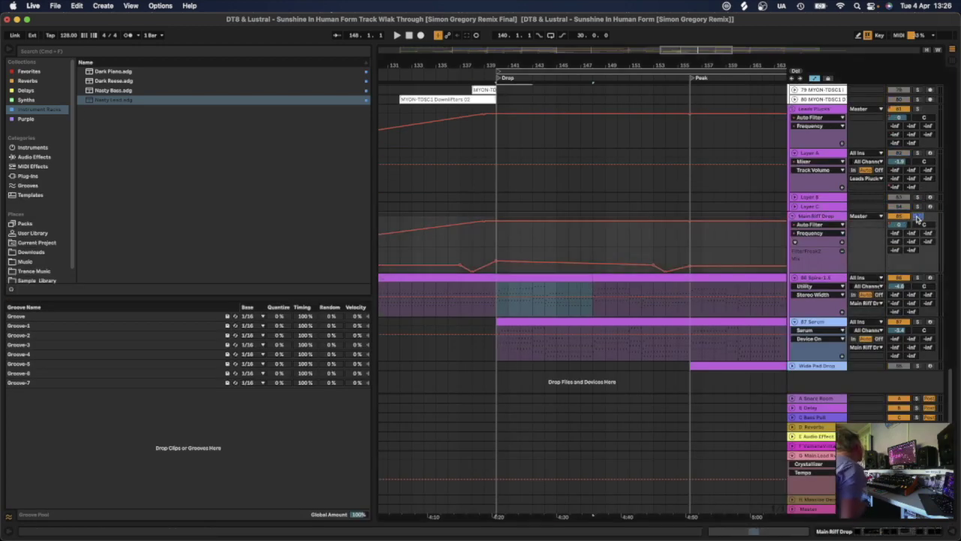
click(496, 239)
key(space)
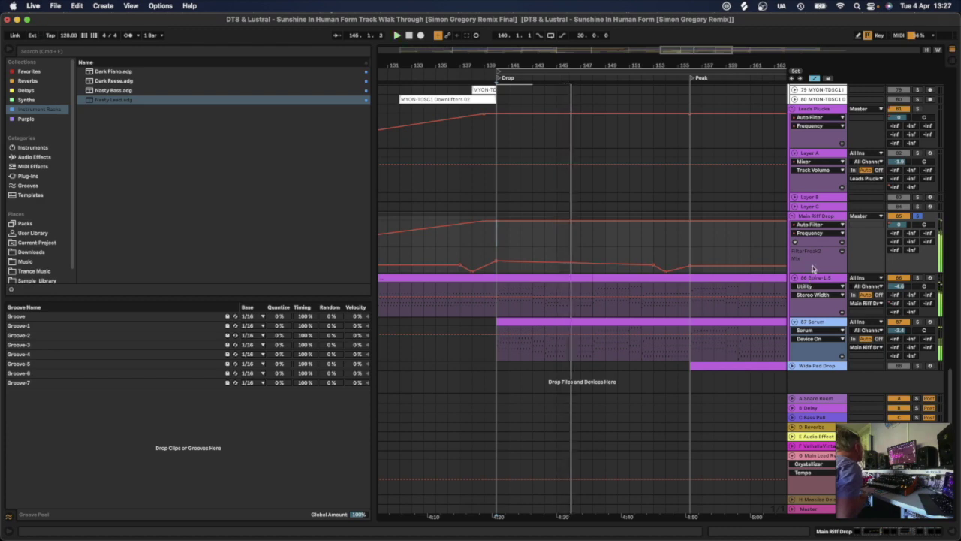
click(820, 219)
double_click(819, 218)
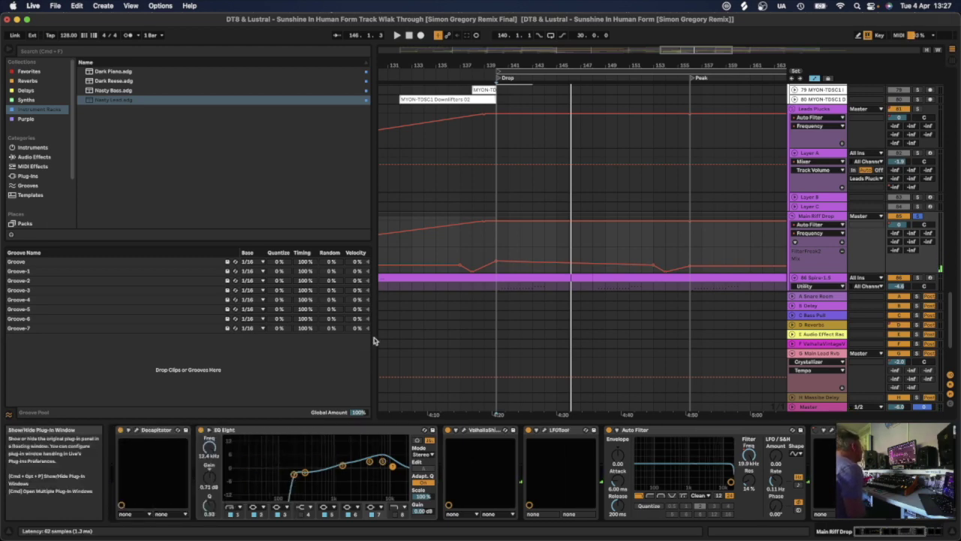
- Review the Main Riff Drop group's Decapitator settings, close its window, and select the third band in EQ Eight
key(super+alt+p)
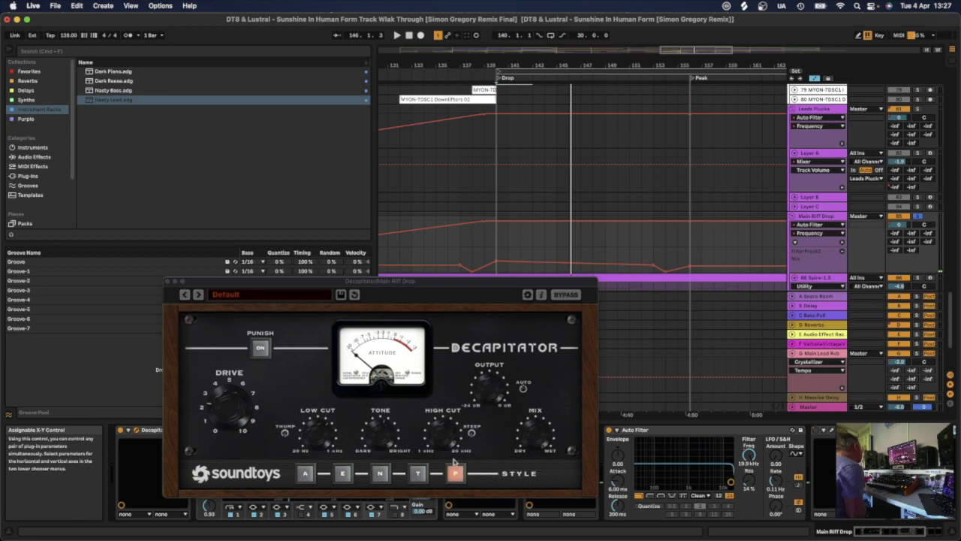
click(167, 283)
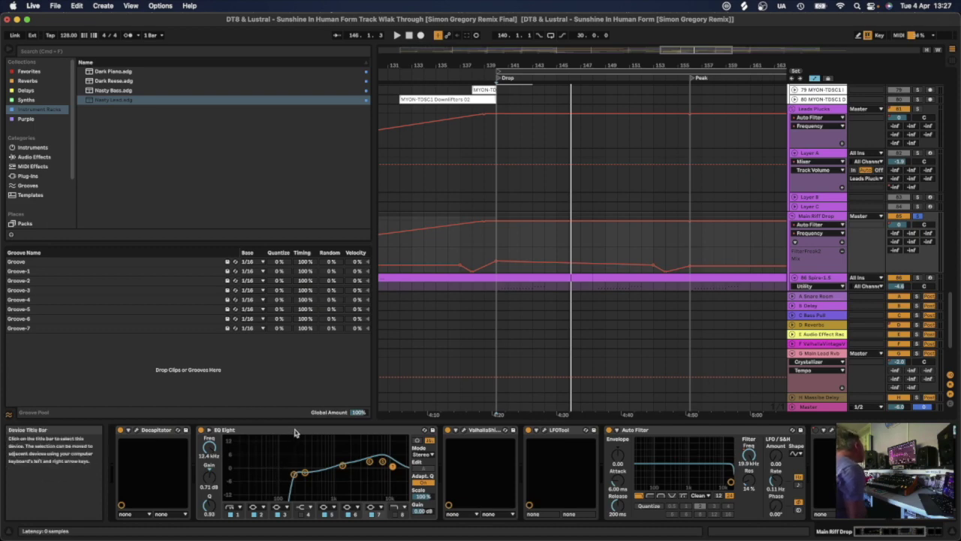
click(274, 456)
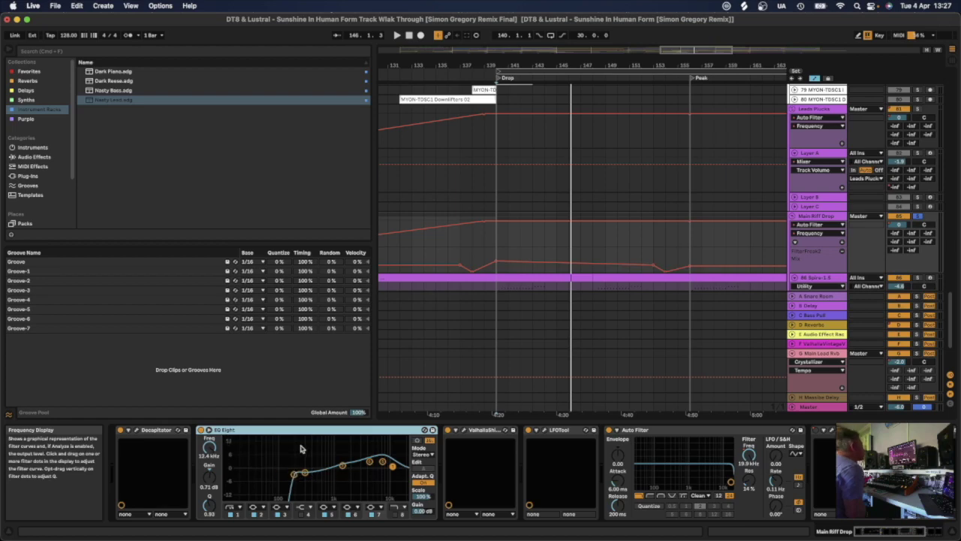
click(344, 467)
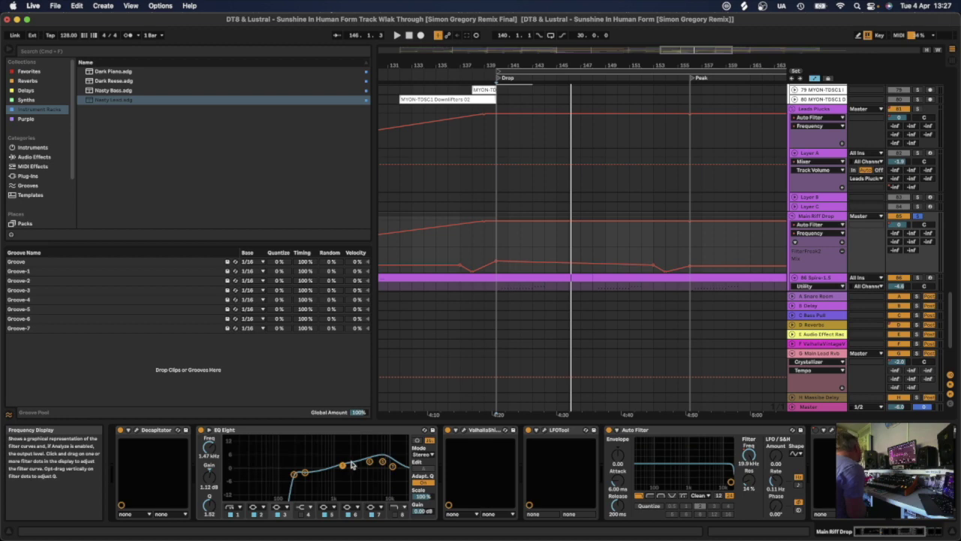
- Review the ValhallaShimmer and LFOTool settings on the Main Riff Drop group, closing each plug-in window
click(463, 430)
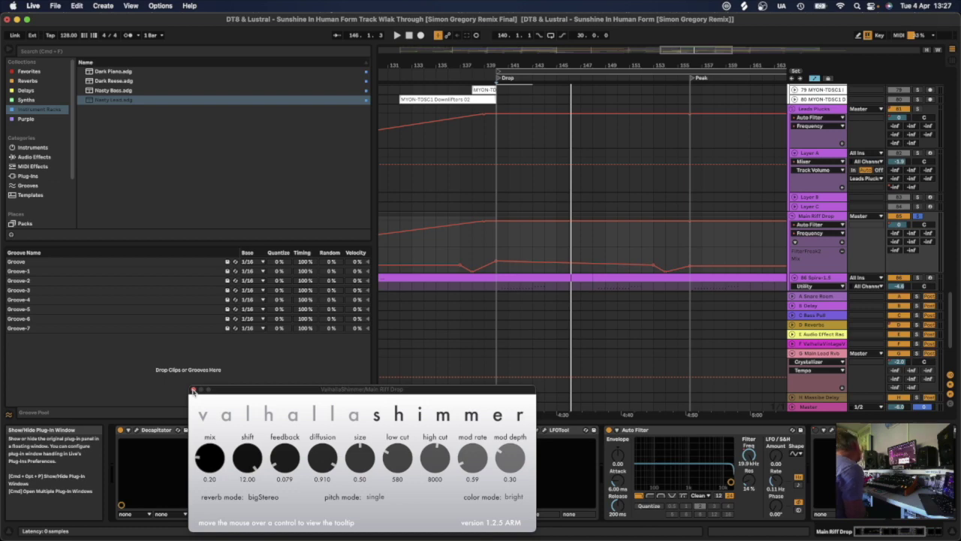
click(193, 390)
click(535, 431)
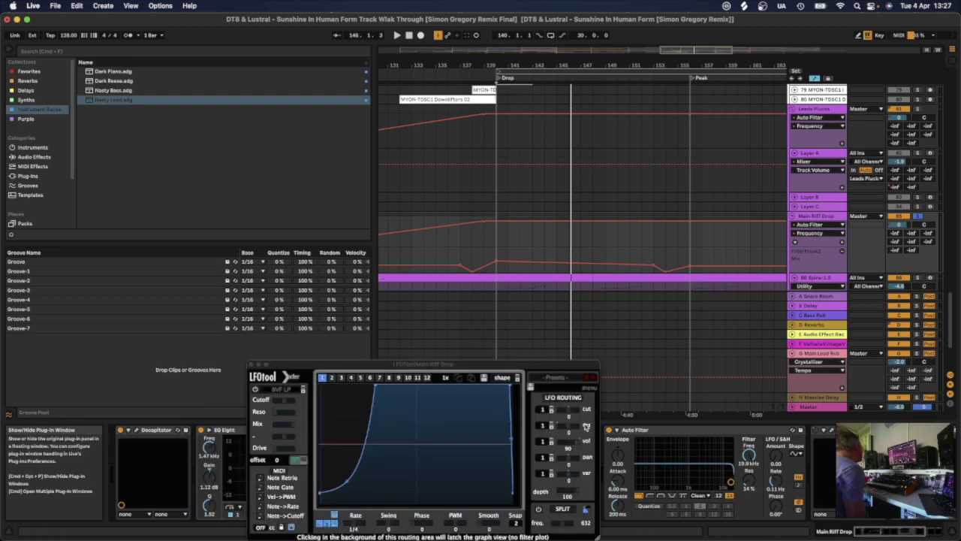
click(251, 365)
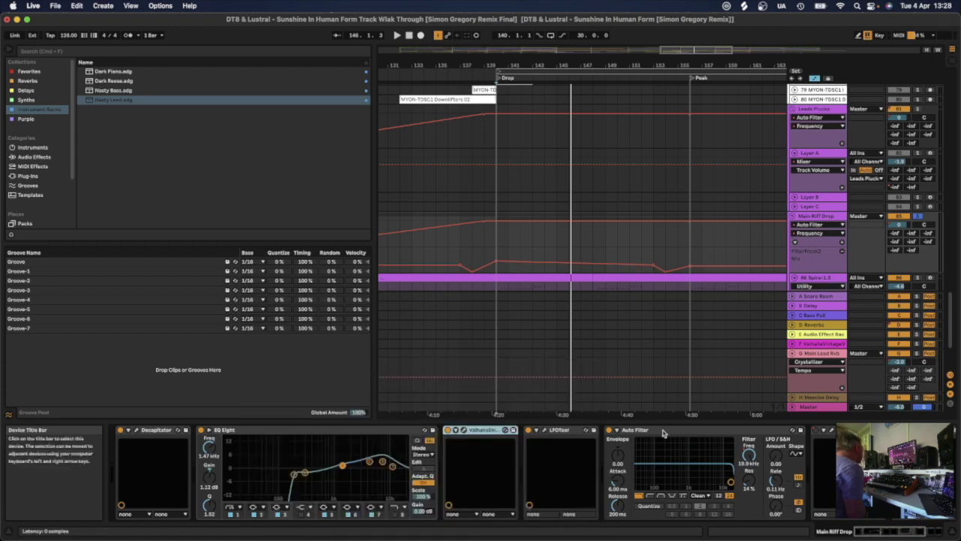
- Review the Main Riff Drop group's FilterFreak2 settings alongside the automation leading into the Drop, and close the plug-in window
scroll(676, 432, right, 5)
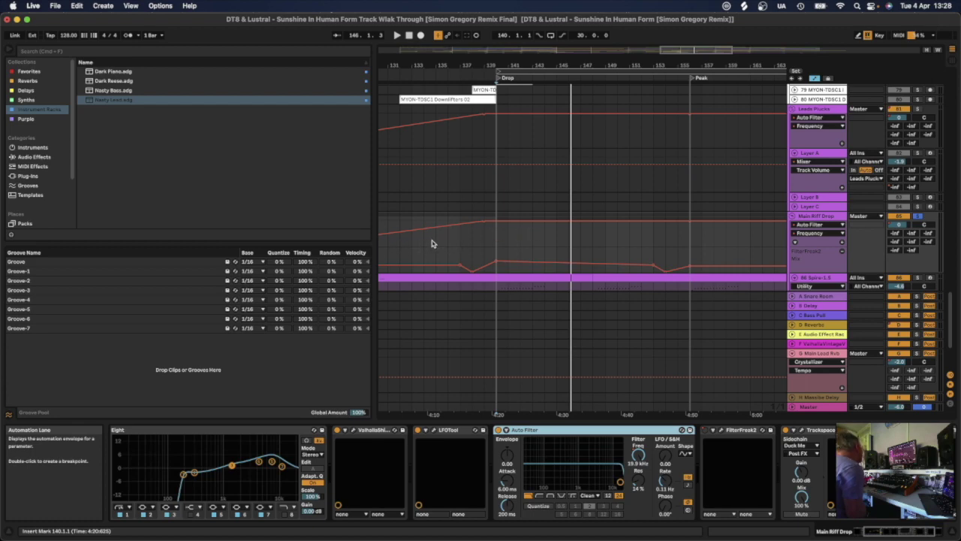
scroll(432, 243, left, 5)
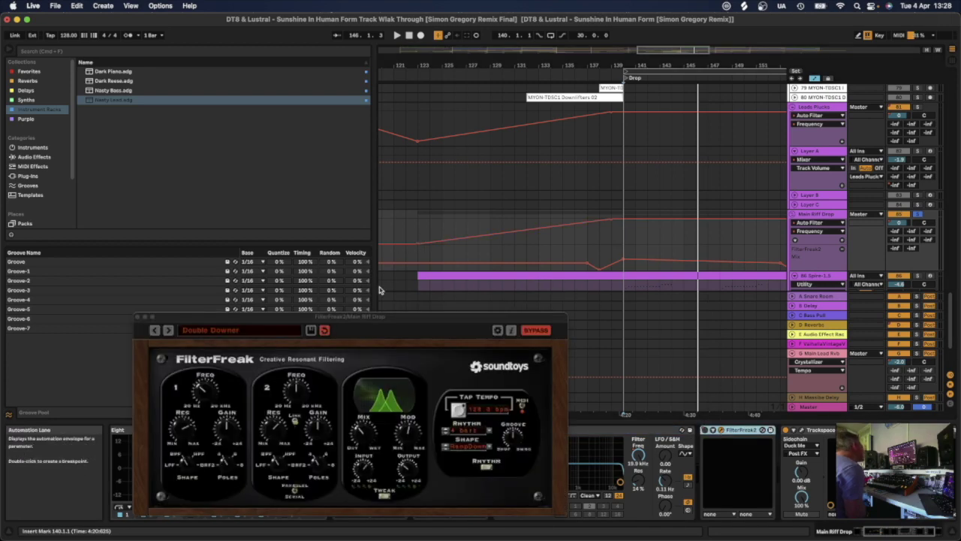
drag(378, 318, 387, 255)
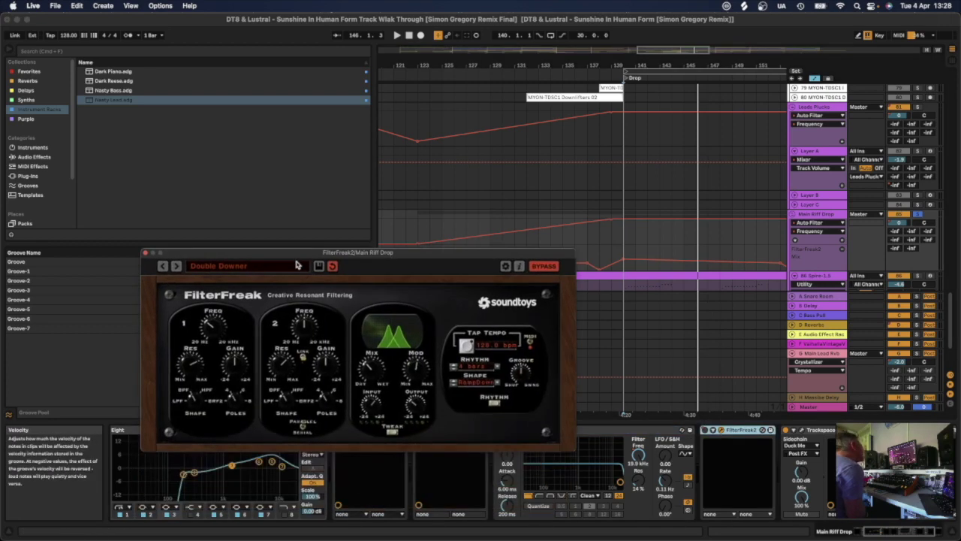
click(146, 254)
- Audition the Main Riff Drop group from bar 137 with FilterFreak2 open to follow its automation, and close the plug-in window
click(587, 250)
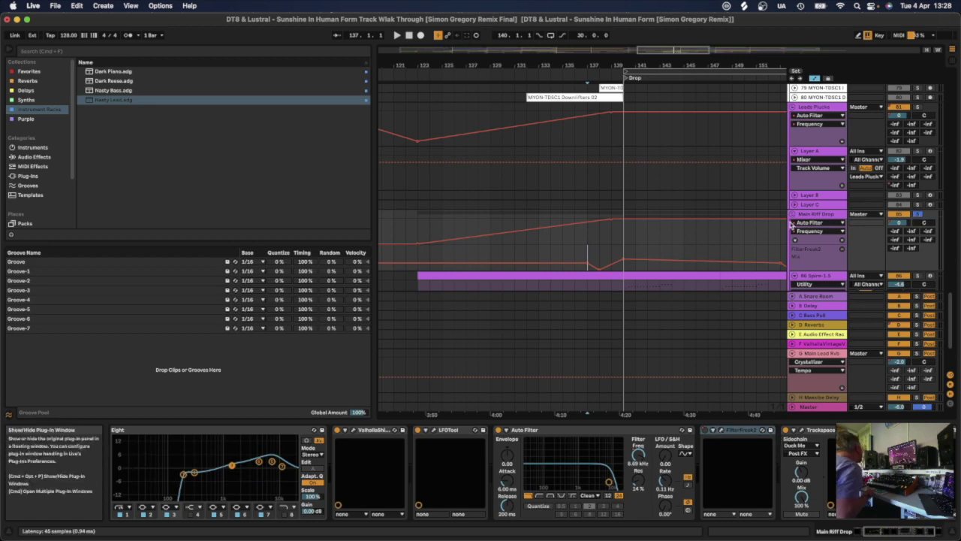
click(721, 429)
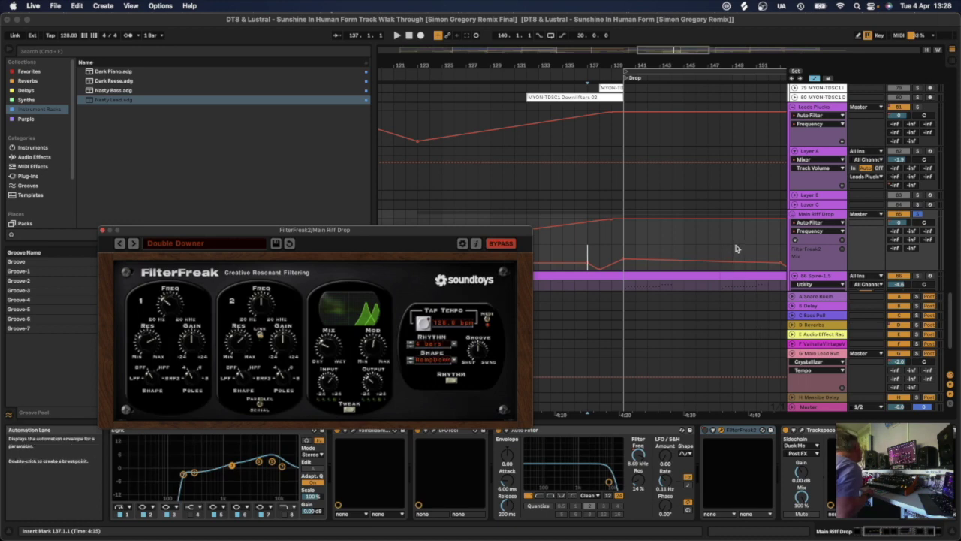
key(space)
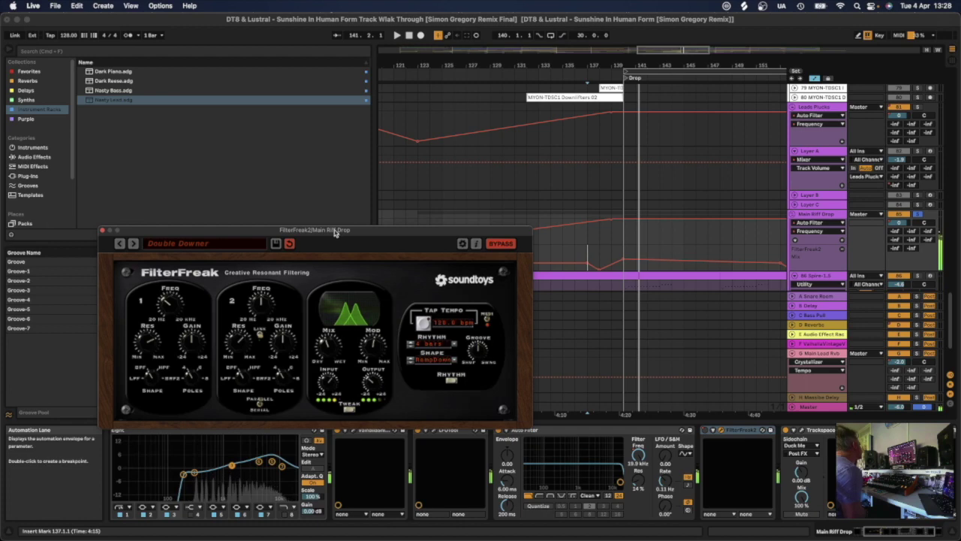
click(103, 230)
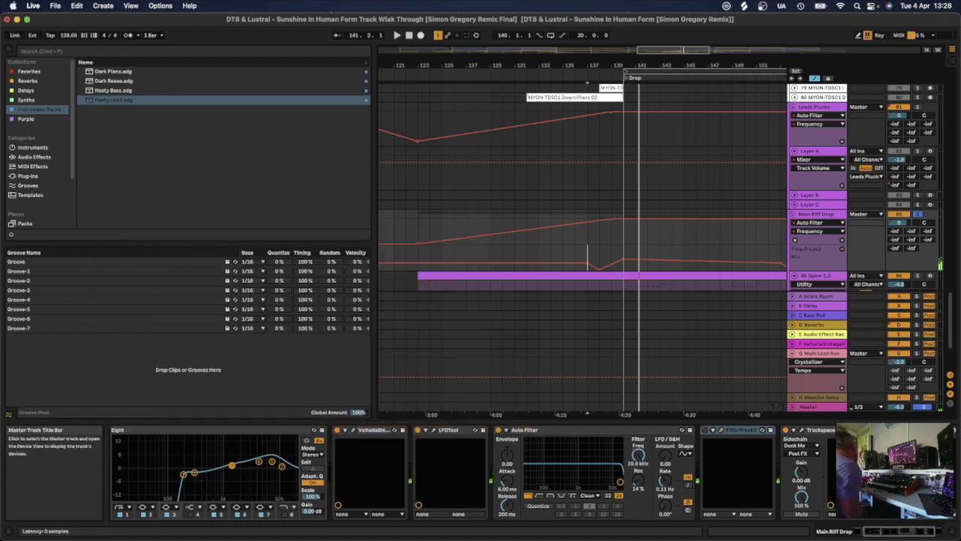
- Select the Trackspacer device on Main Riff Drop and locate the vocal clips around the Peak
click(739, 429)
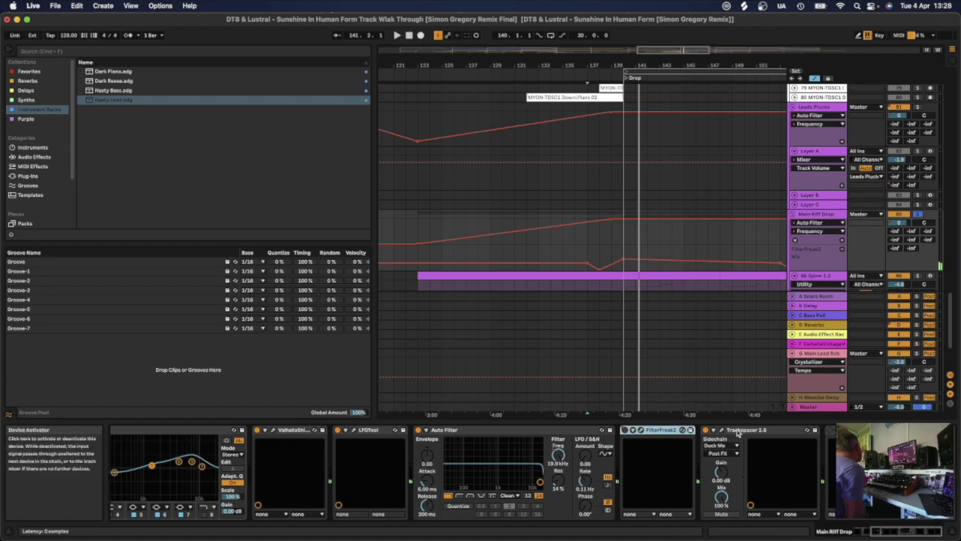
click(755, 431)
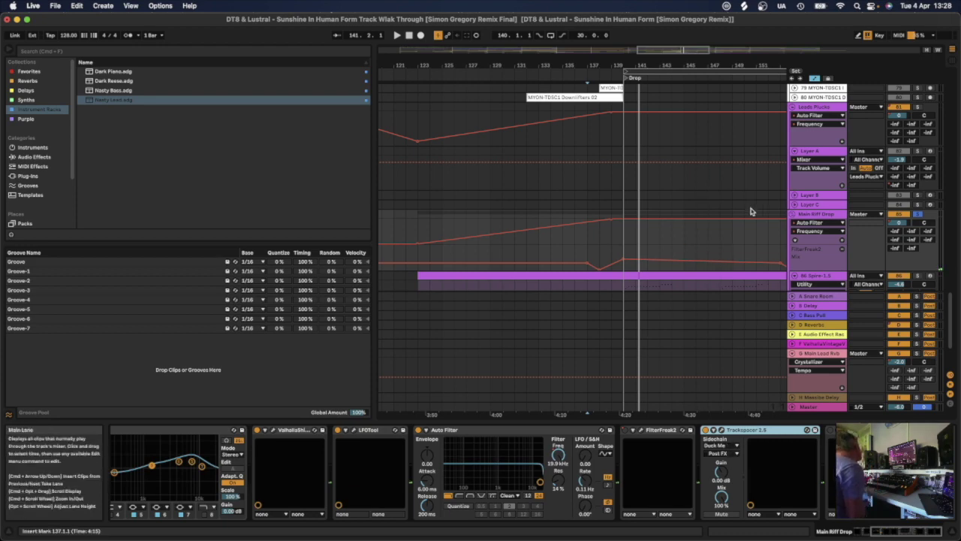
scroll(706, 167, up, 15)
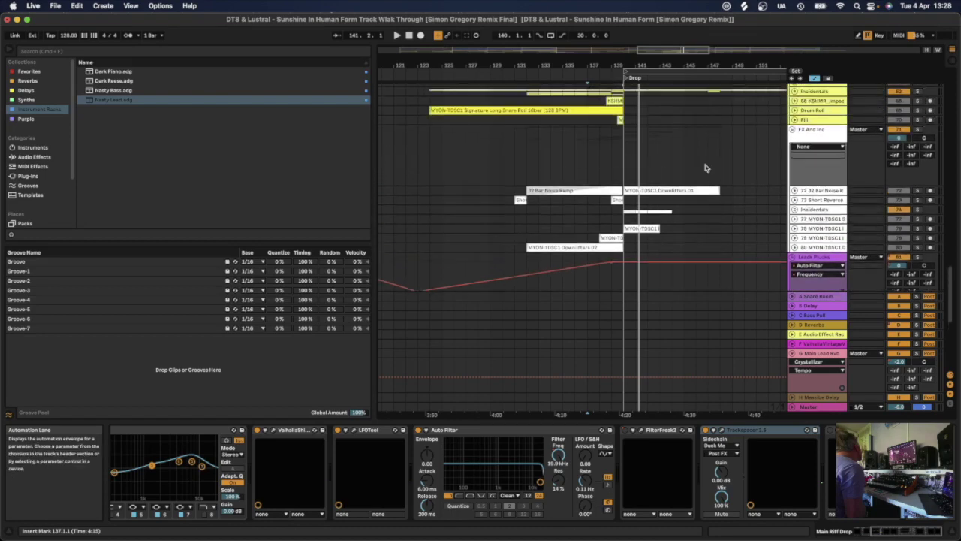
scroll(701, 161, up, 3)
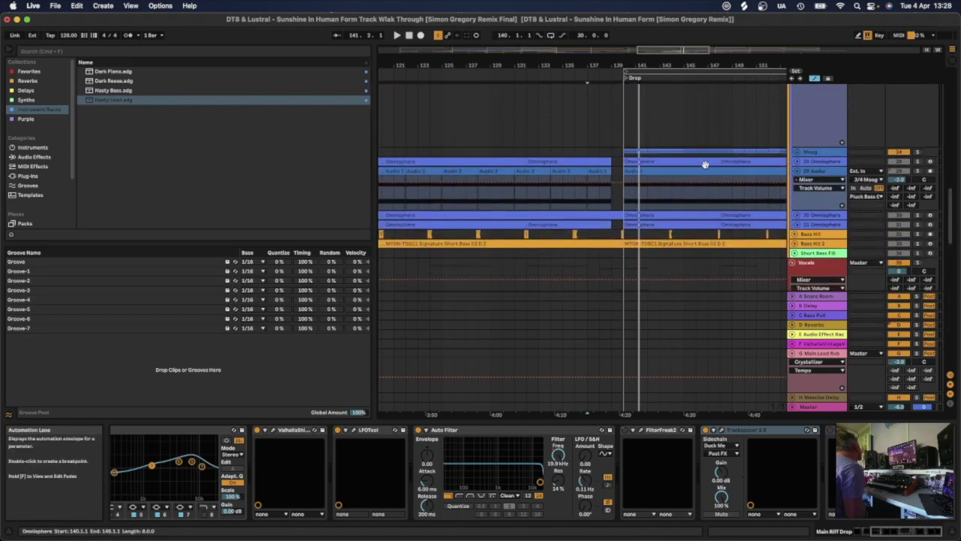
scroll(701, 162, down, 3)
scroll(650, 214, up, 3)
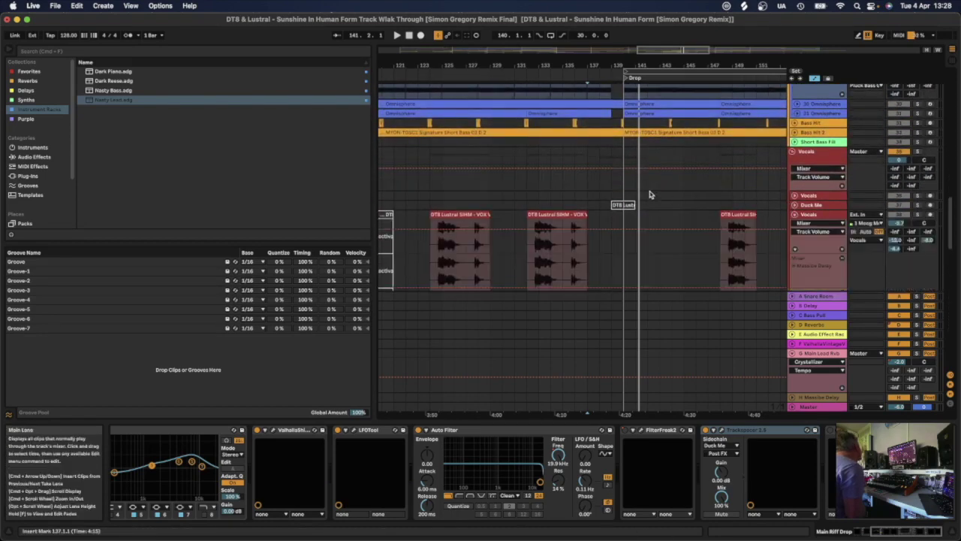
scroll(650, 195, right, 5)
scroll(650, 195, right, 3)
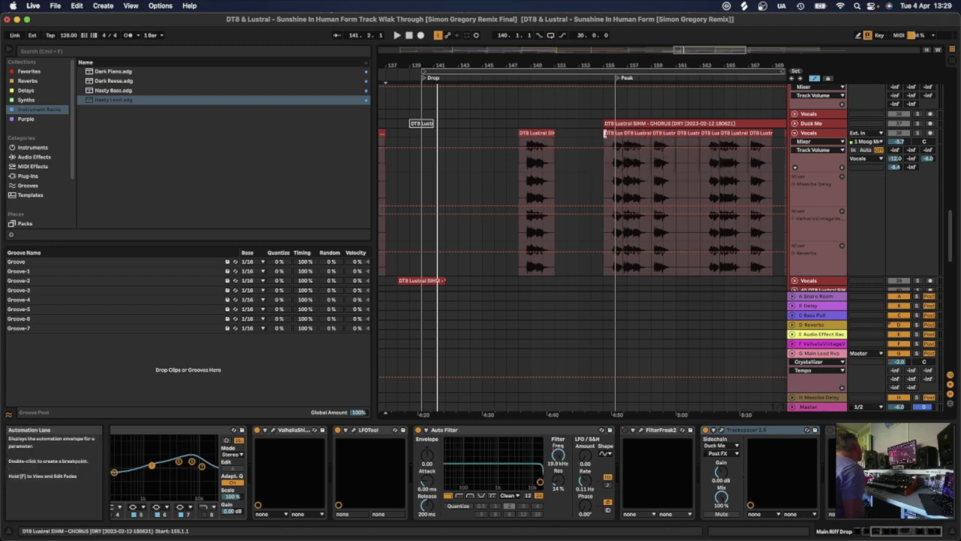
- Solo the Vocals group and audition the chorus vocals from bar 155
click(748, 146)
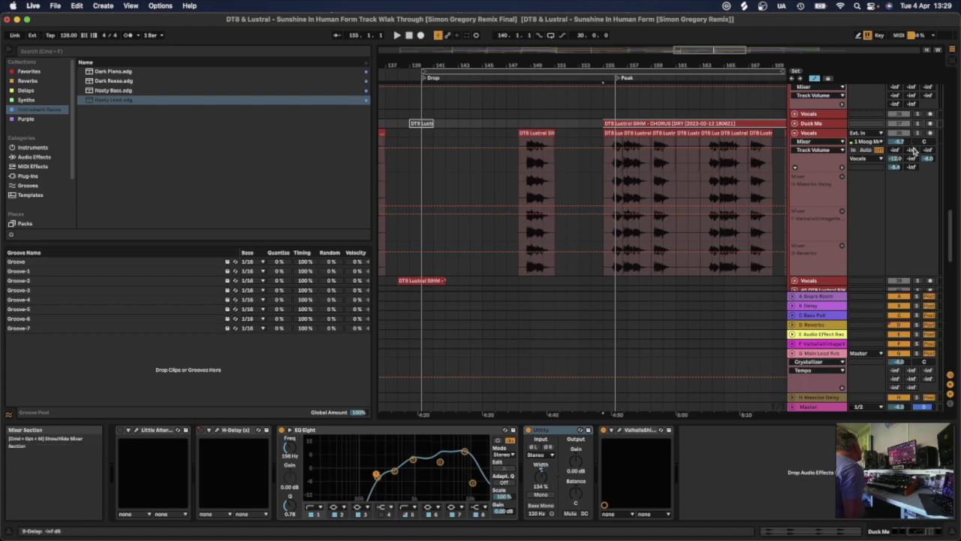
scroll(916, 93, up, 2)
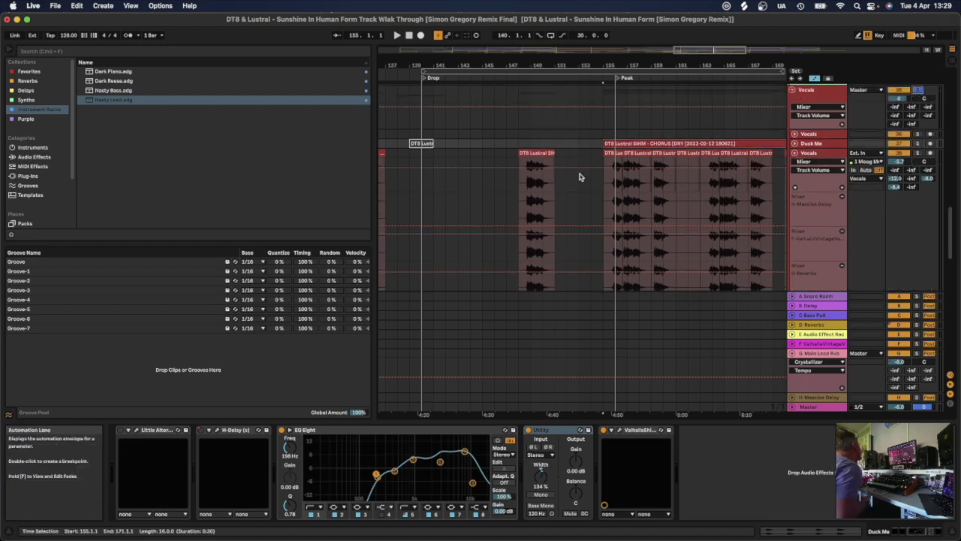
click(599, 156)
key(space)
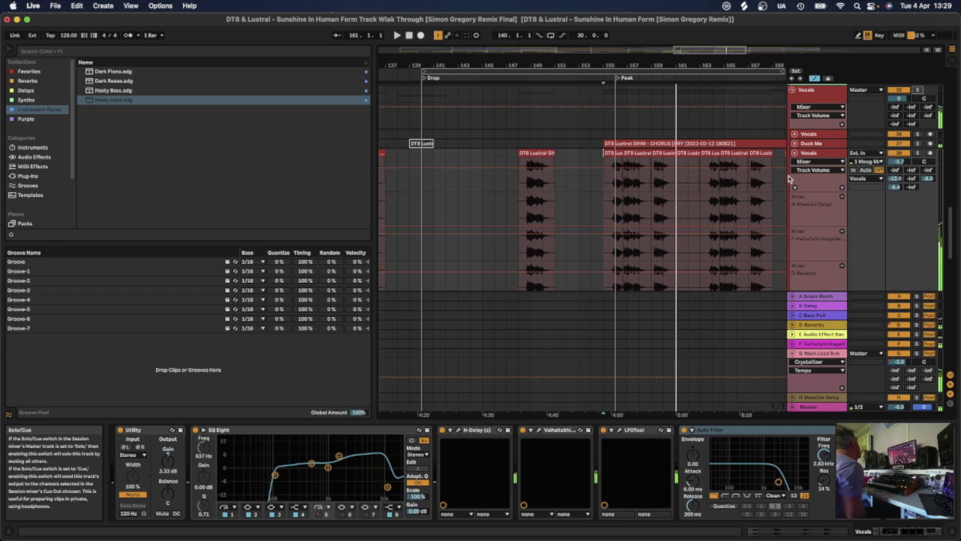
- Review the Spire synth's settings on the Main Riff Drop group's Spire track, and audition that track soloed from bar 155
scroll(796, 174, down, 10)
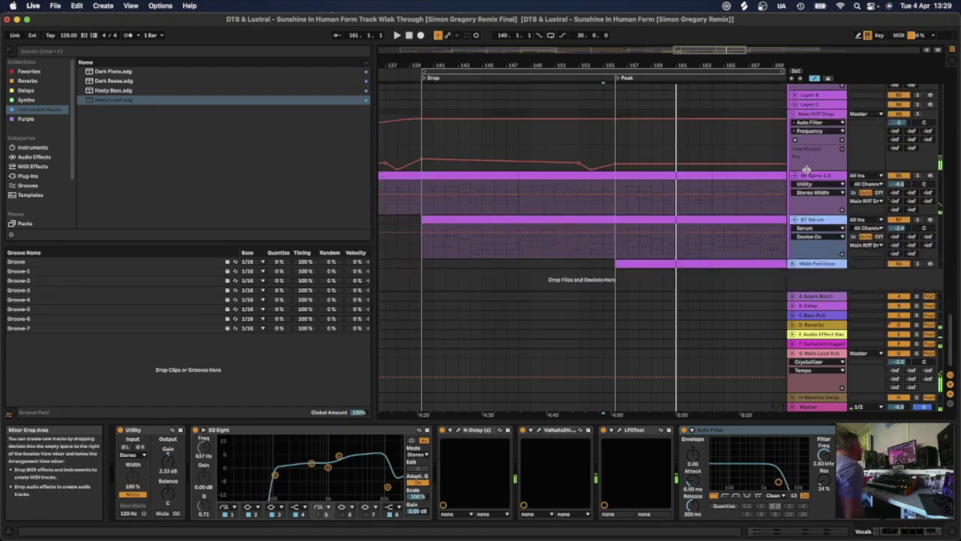
click(821, 114)
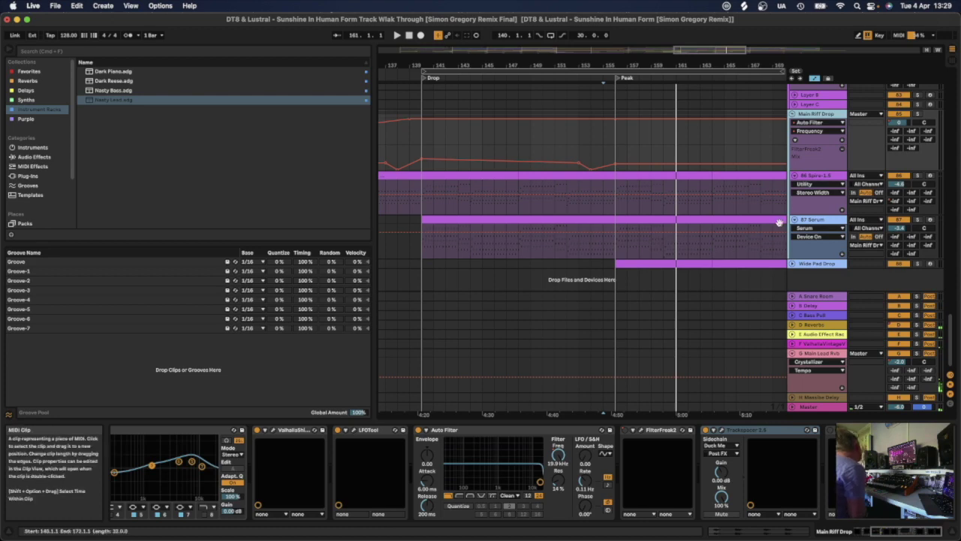
click(821, 177)
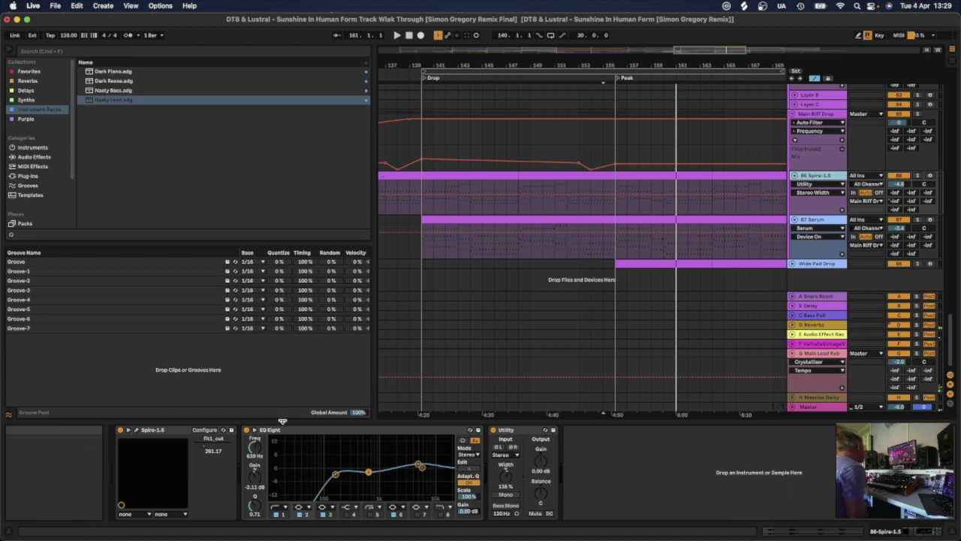
click(137, 430)
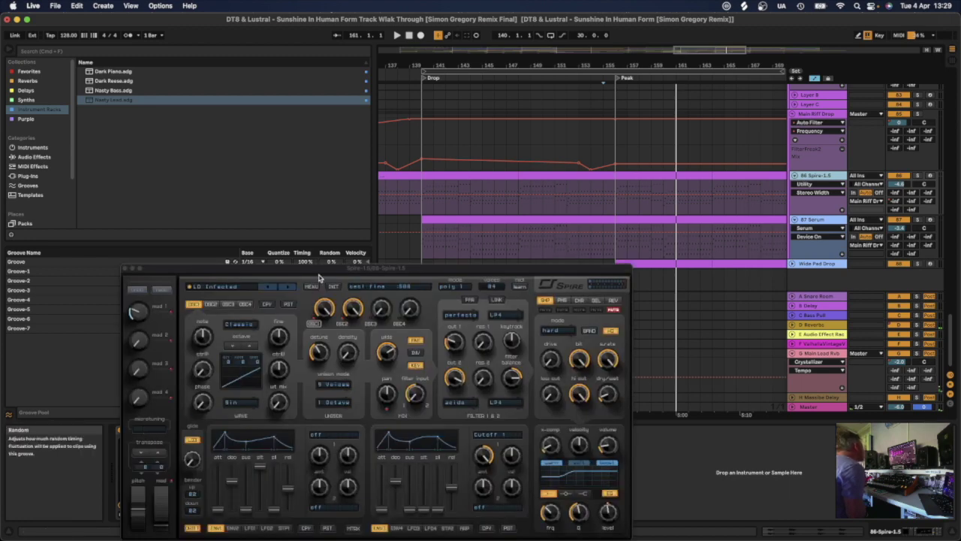
drag(318, 269, 308, 199)
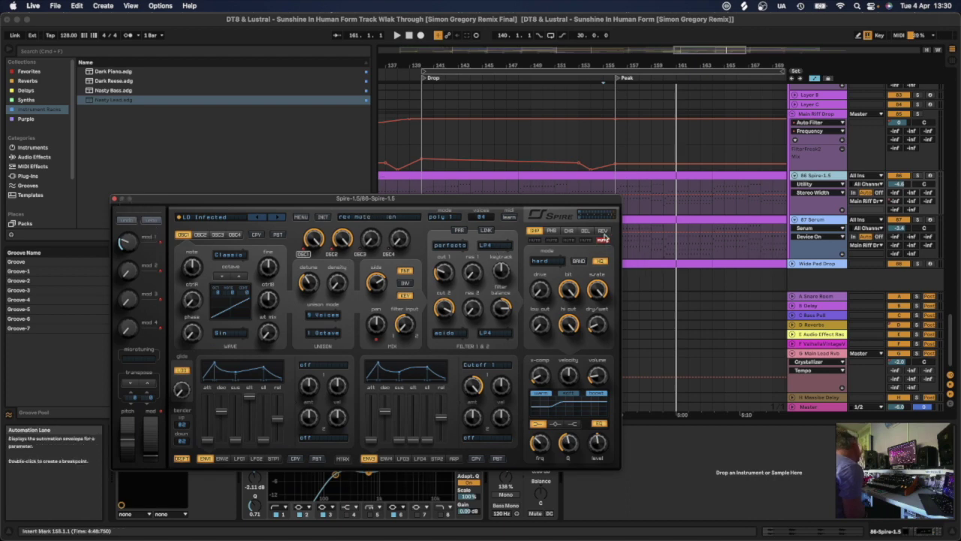
click(115, 200)
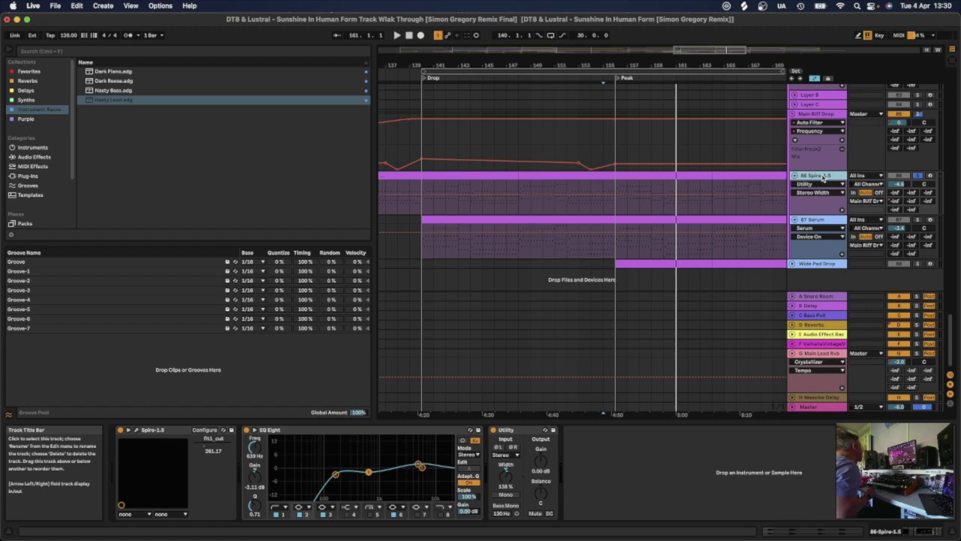
key(space)
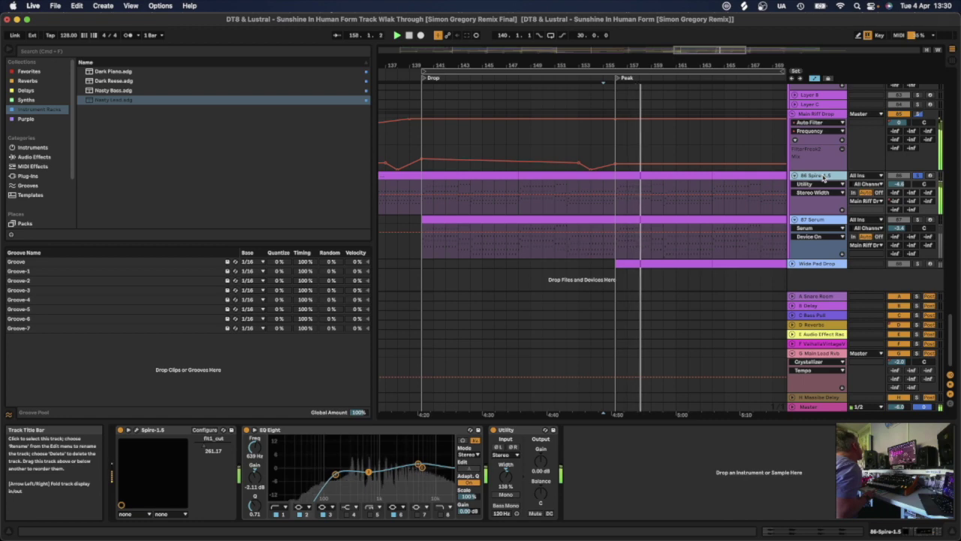
- Solo the Serum track in Main Riff Drop, review the Serum synth's settings, and audition the track
click(917, 222)
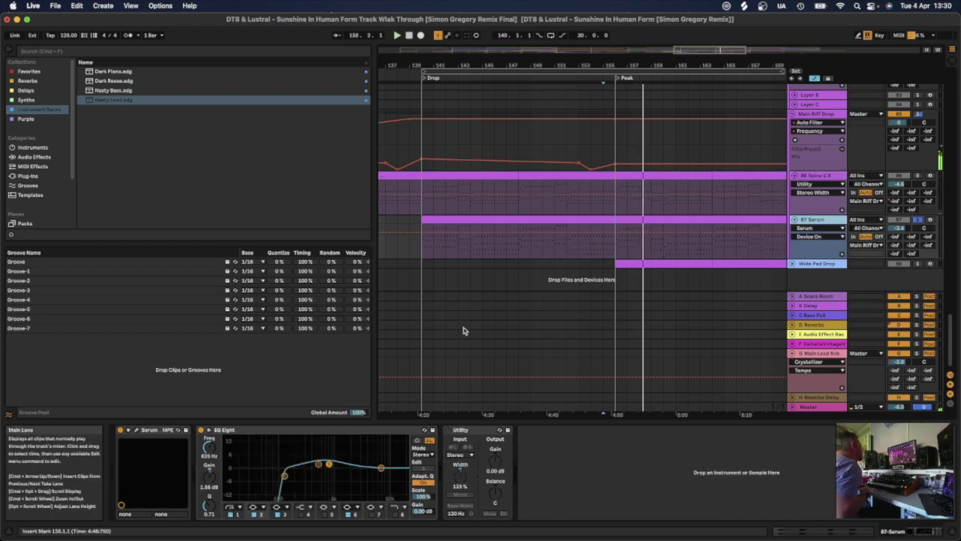
click(139, 433)
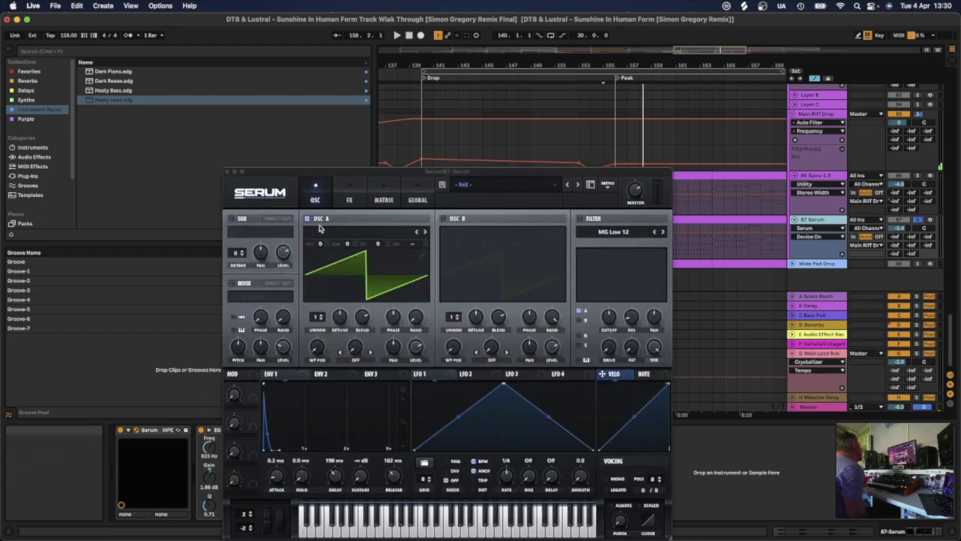
click(227, 173)
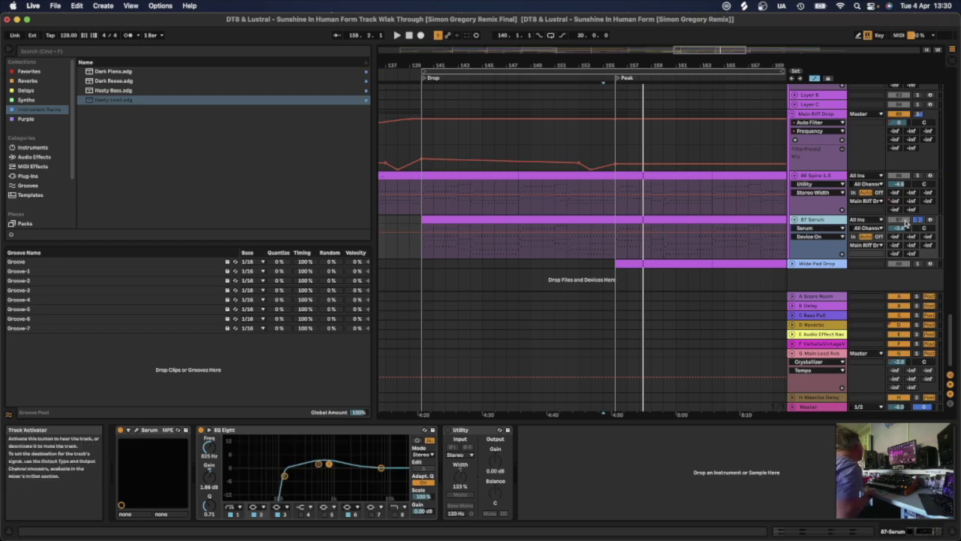
key(space)
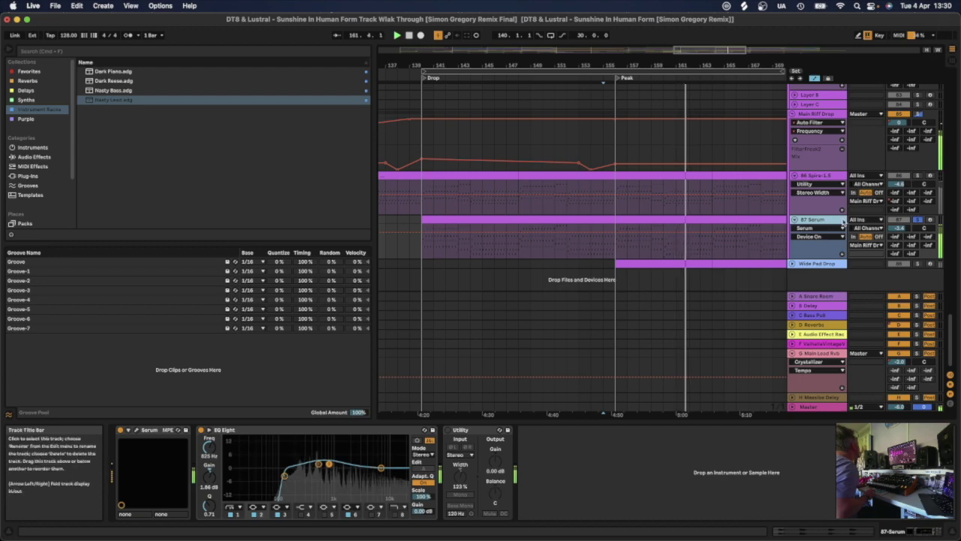
key(space)
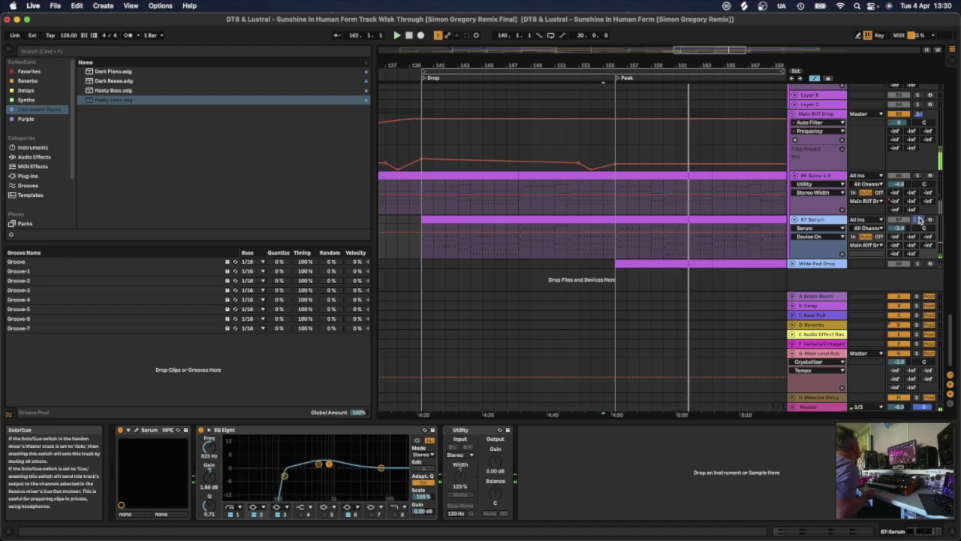
- Unfold the Wide Pad Drop track, solo it, and audition the pad from the Peak at bar 156
click(792, 263)
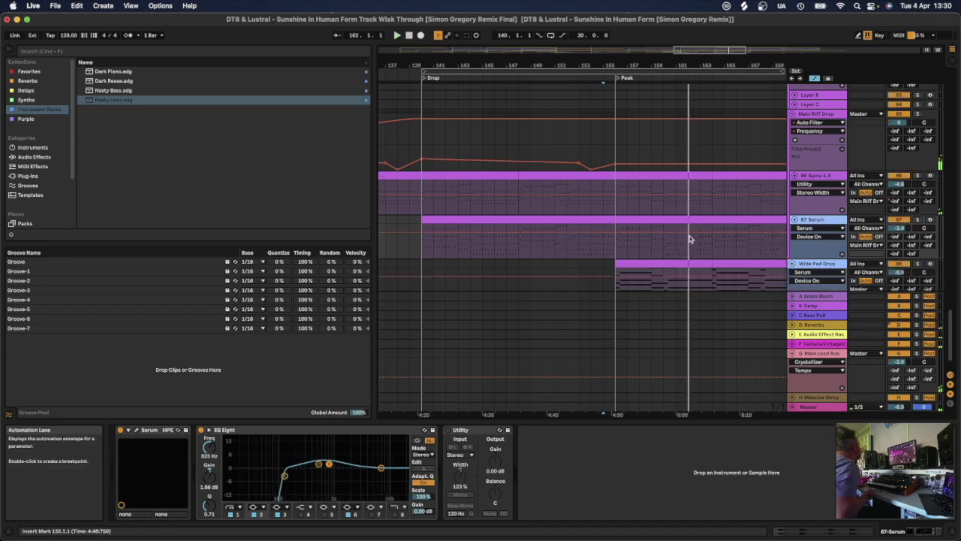
scroll(668, 237, down, 2)
click(613, 233)
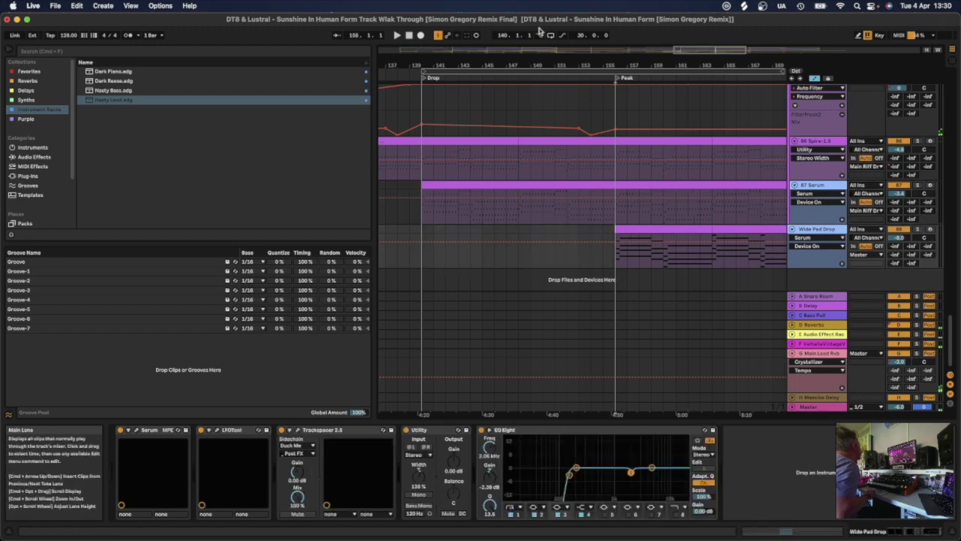
mouse_move(715, 45)
mouse_down()
mouse_move(714, 31)
mouse_move(715, 60)
mouse_move(728, 51)
mouse_up()
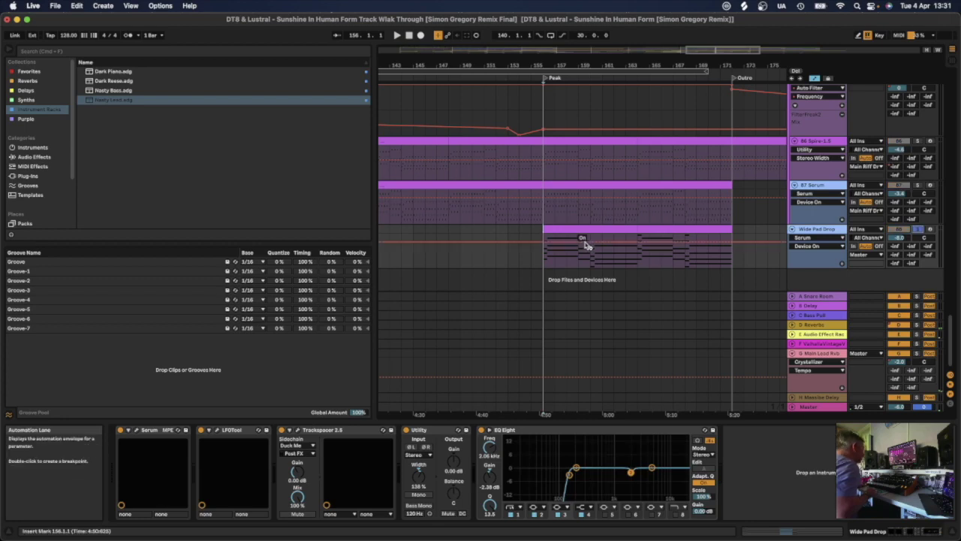
key(space)
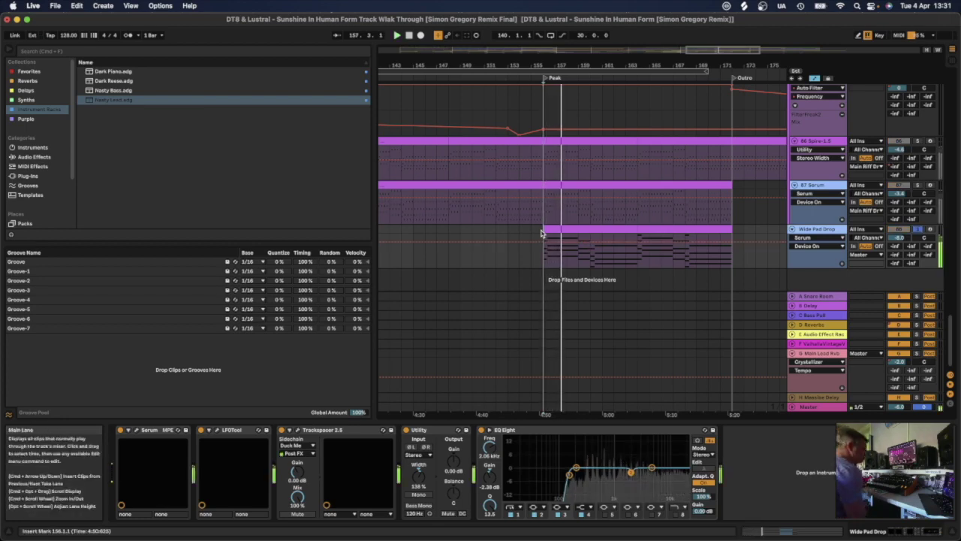
mouse_move(897, 241)
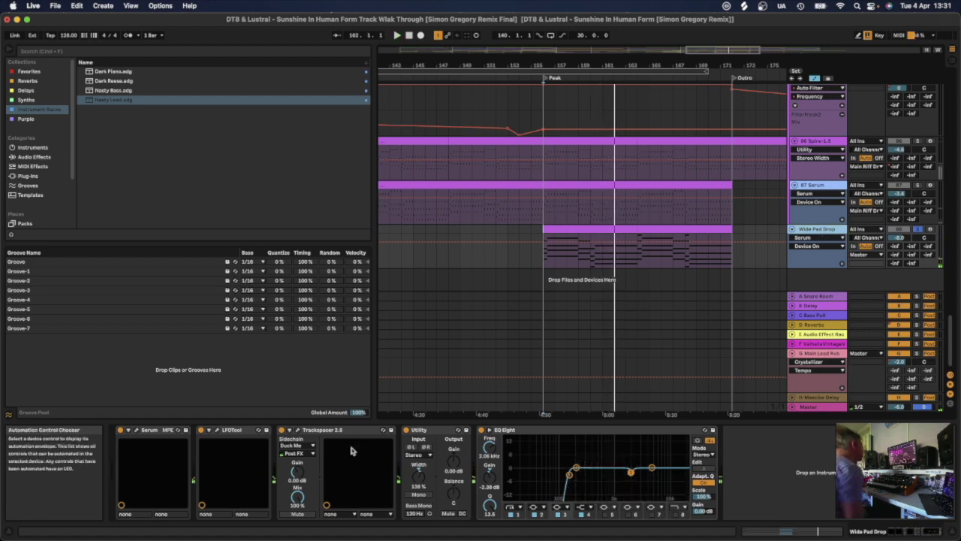
- Review Wide Pad Drop's Serum synth settings and its Trackspacer, Utility and EQ Eight devices
click(136, 432)
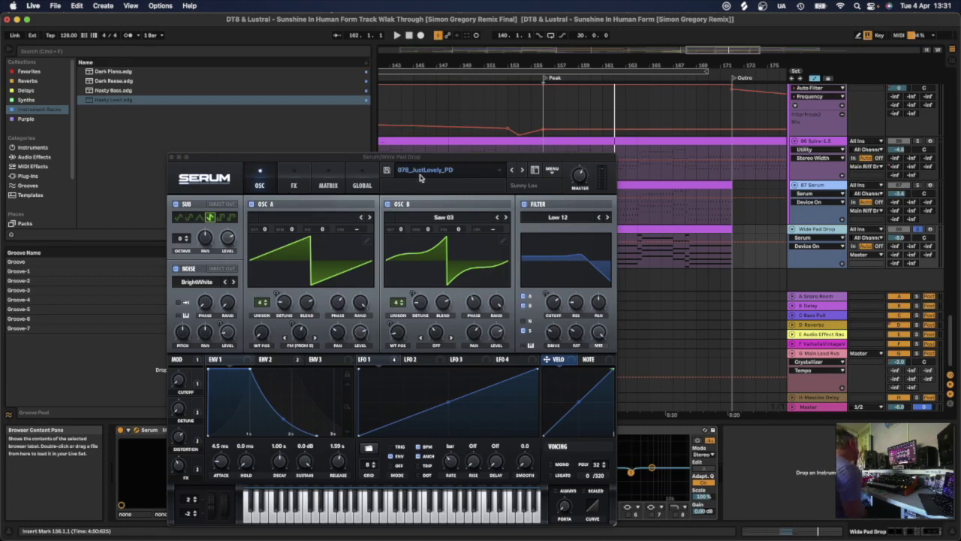
click(172, 160)
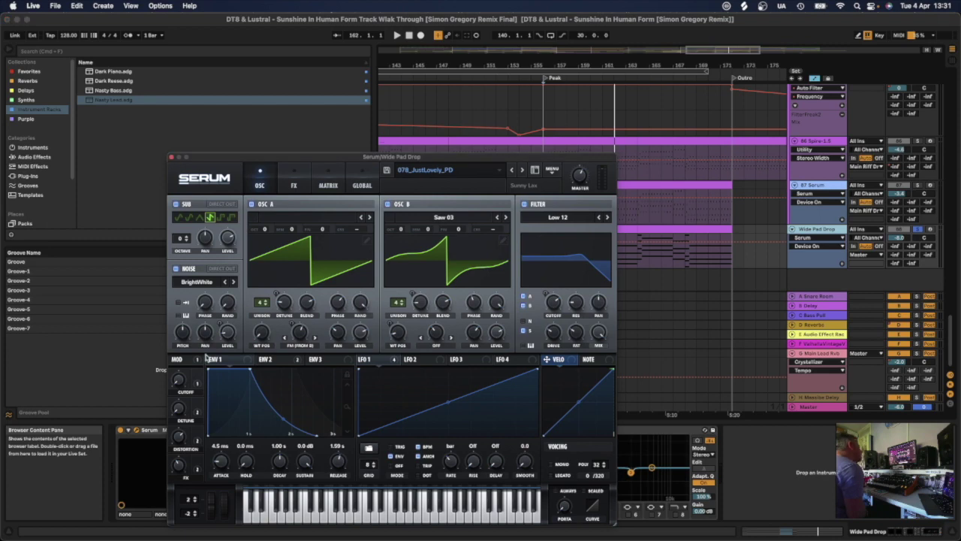
click(170, 157)
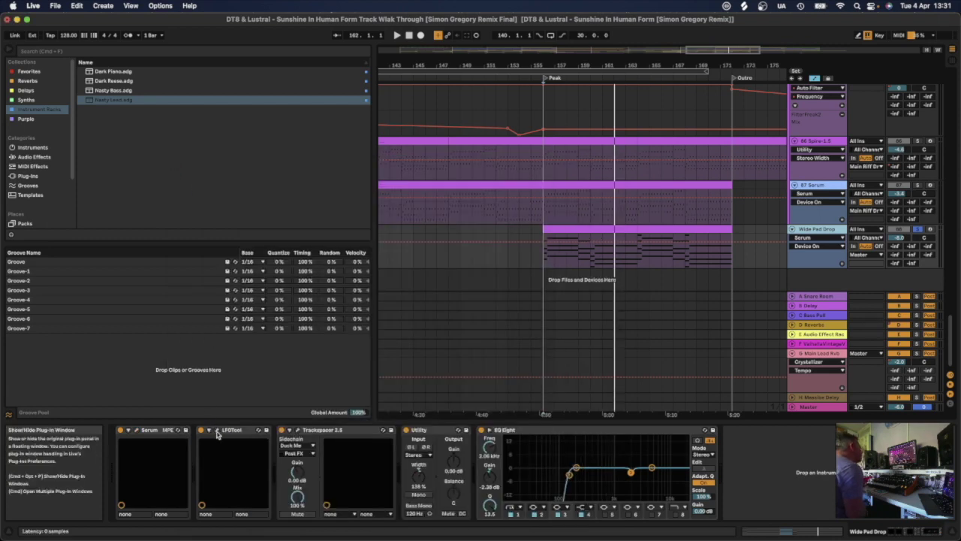
click(328, 438)
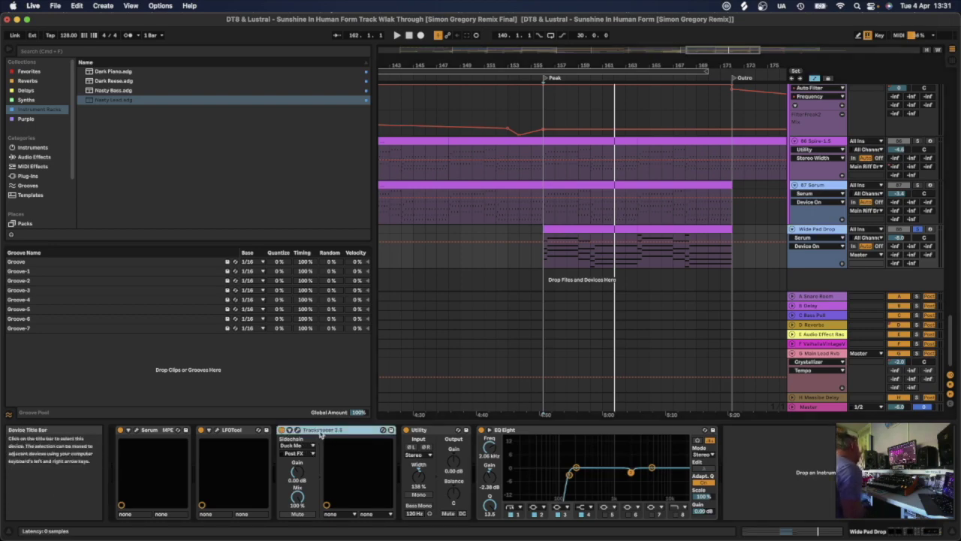
click(432, 439)
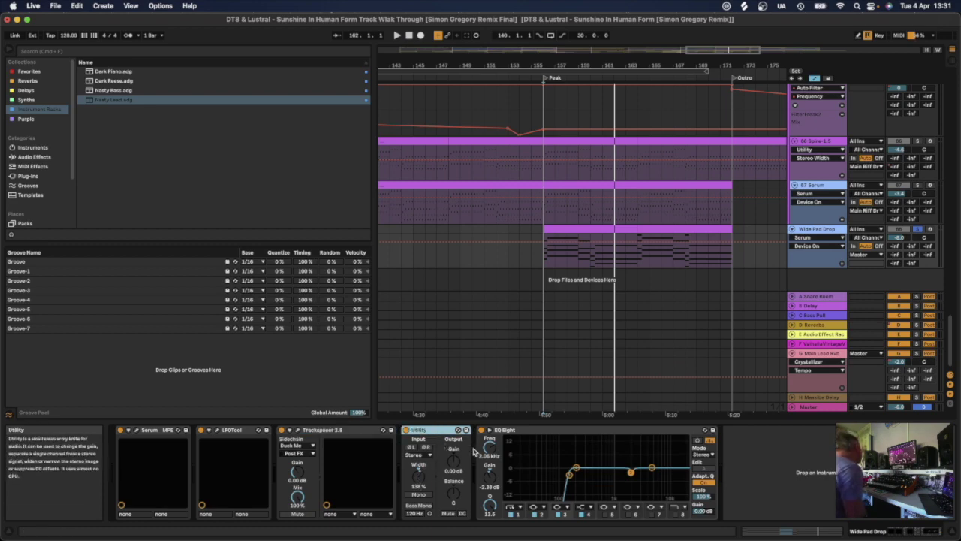
click(560, 494)
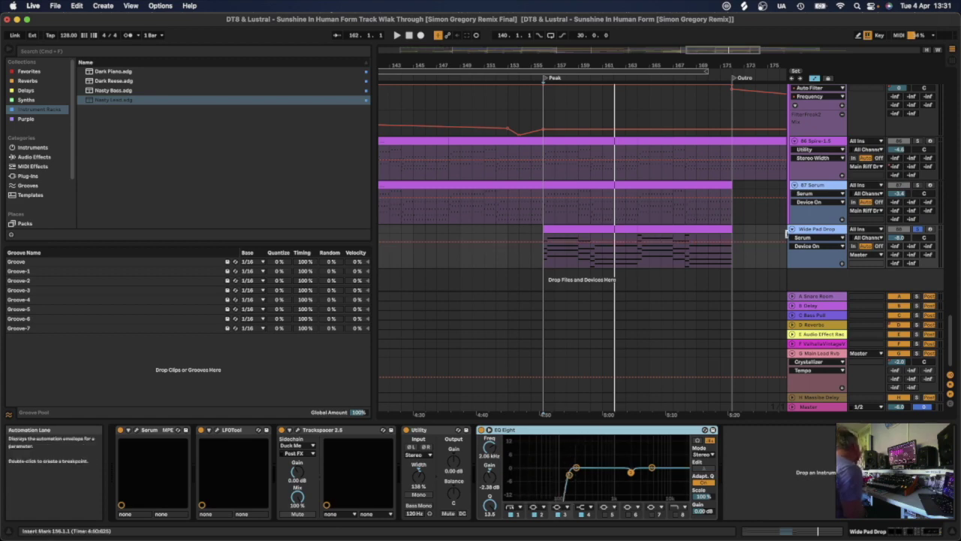
- Fold the Wide Pad Drop, Serum, Spire and Main Lead Rvb tracks, and show the Master track's device chain
click(814, 231)
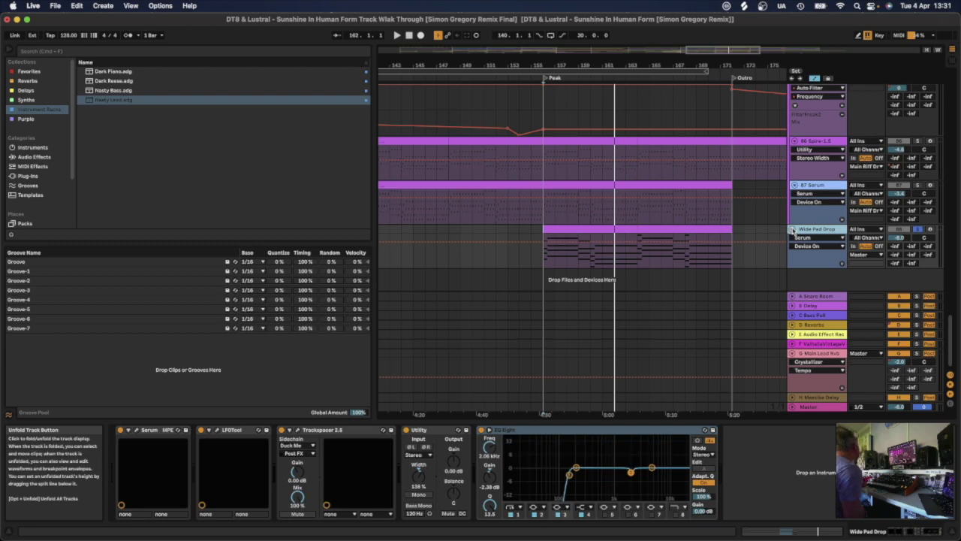
click(792, 230)
click(793, 185)
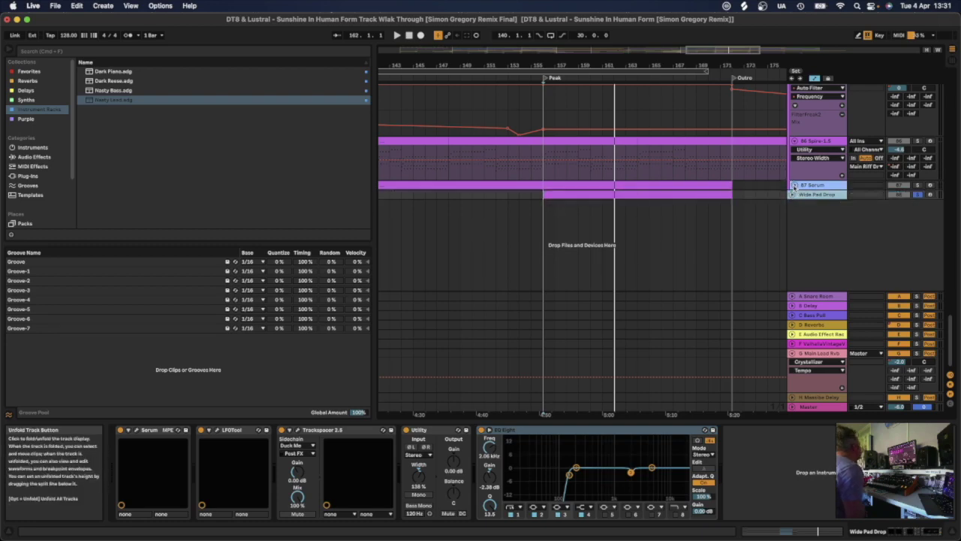
click(797, 141)
click(793, 140)
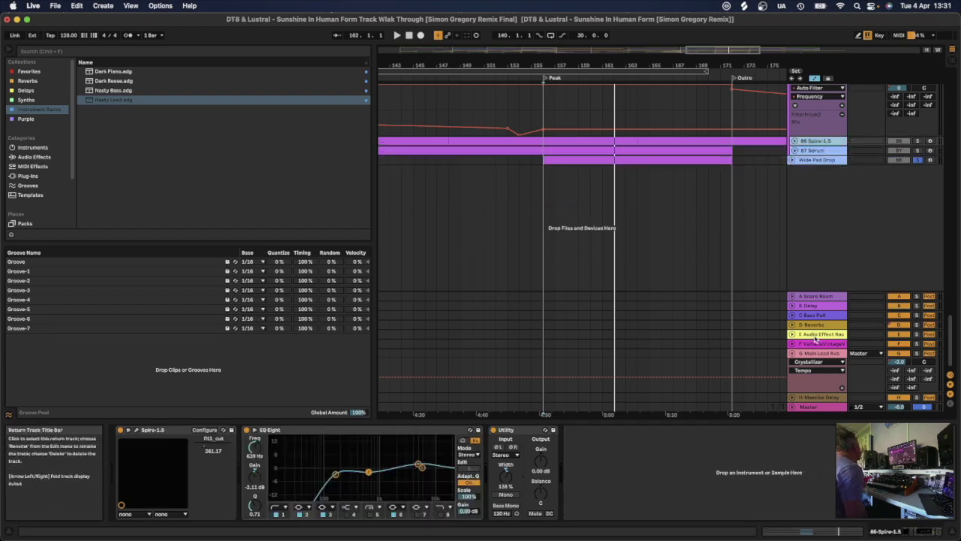
click(813, 406)
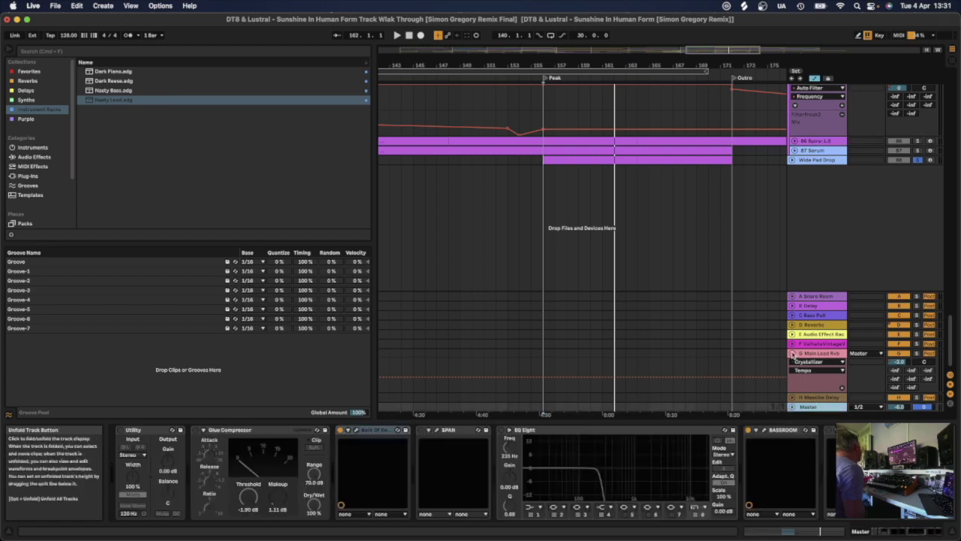
click(792, 353)
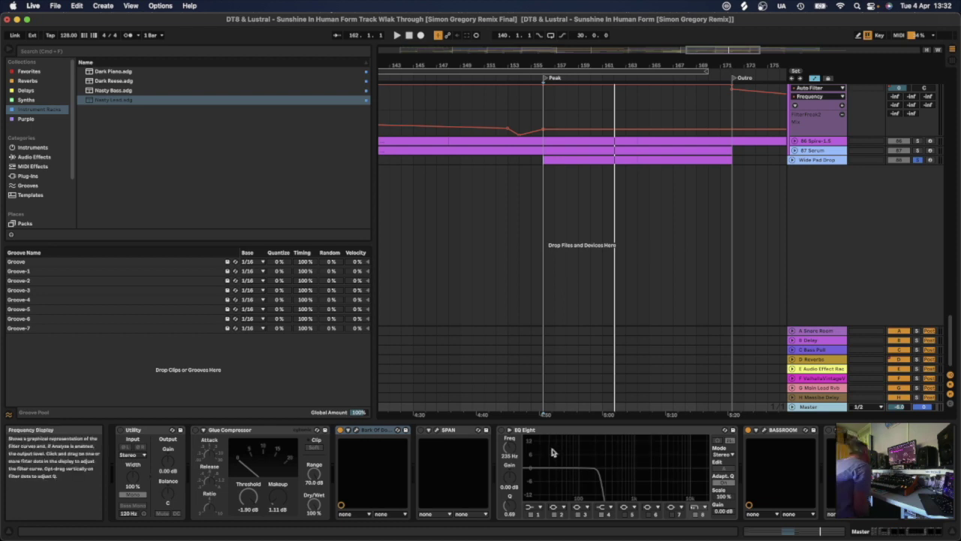
- Open Bark Of Dog 2 on the Master, try the Boost at 14.1 dB, and return it to 6.0 dB
click(355, 430)
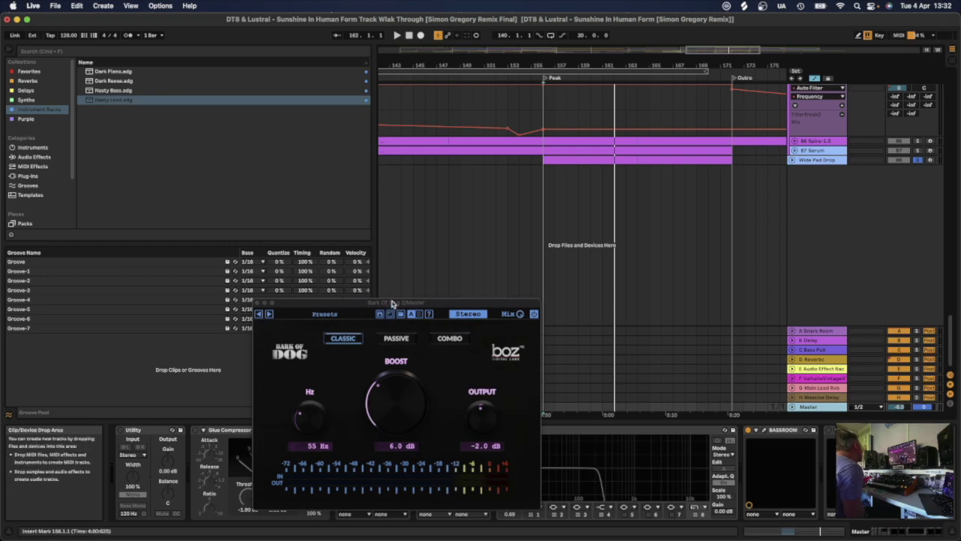
drag(392, 304, 444, 254)
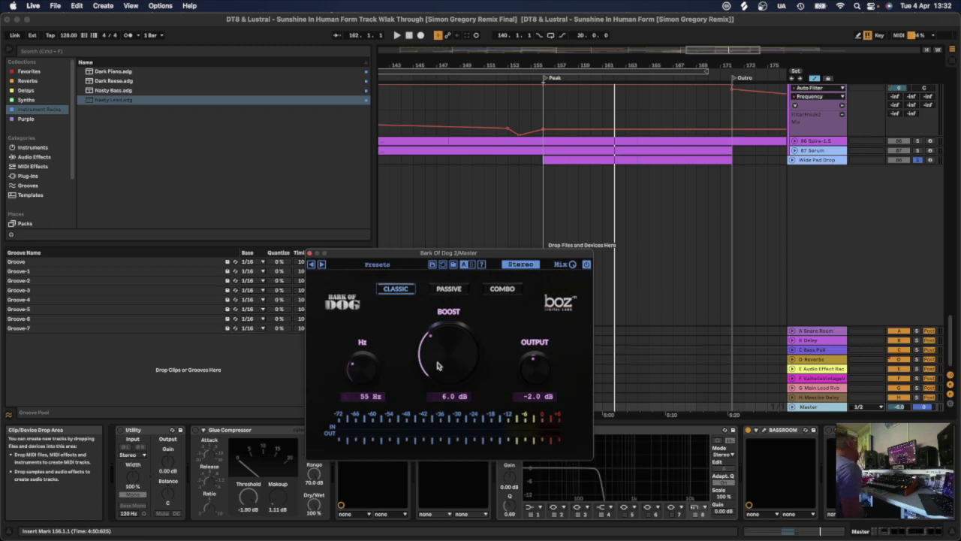
drag(438, 364, 465, 273)
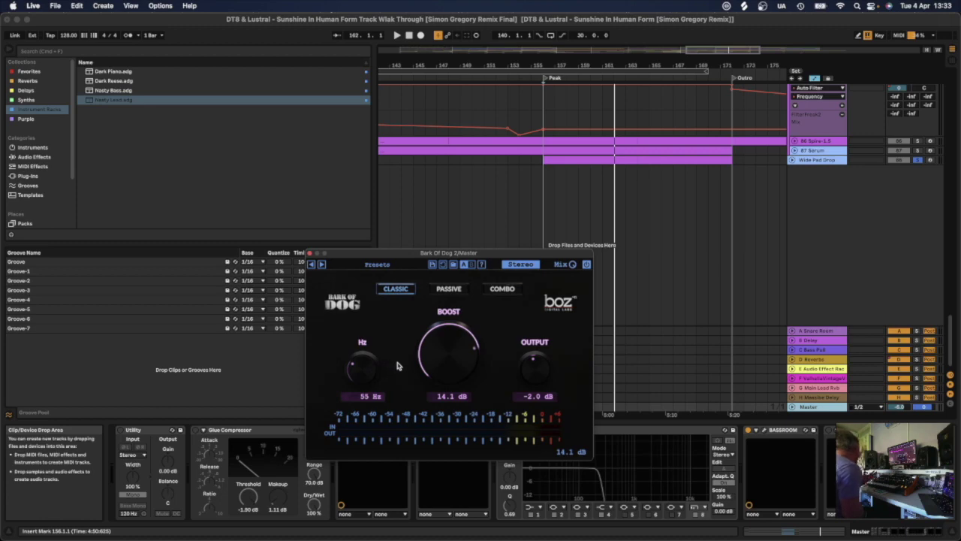
drag(424, 368, 439, 356)
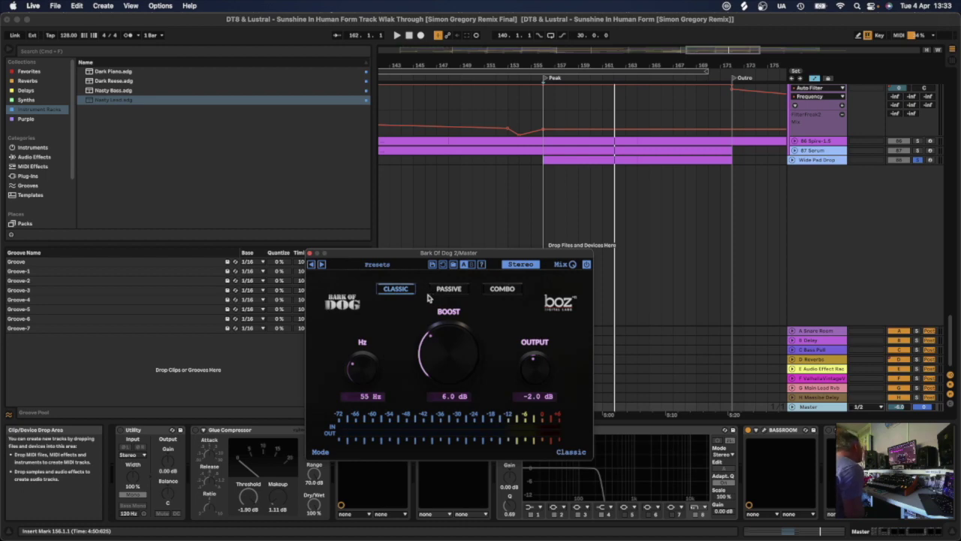
click(309, 253)
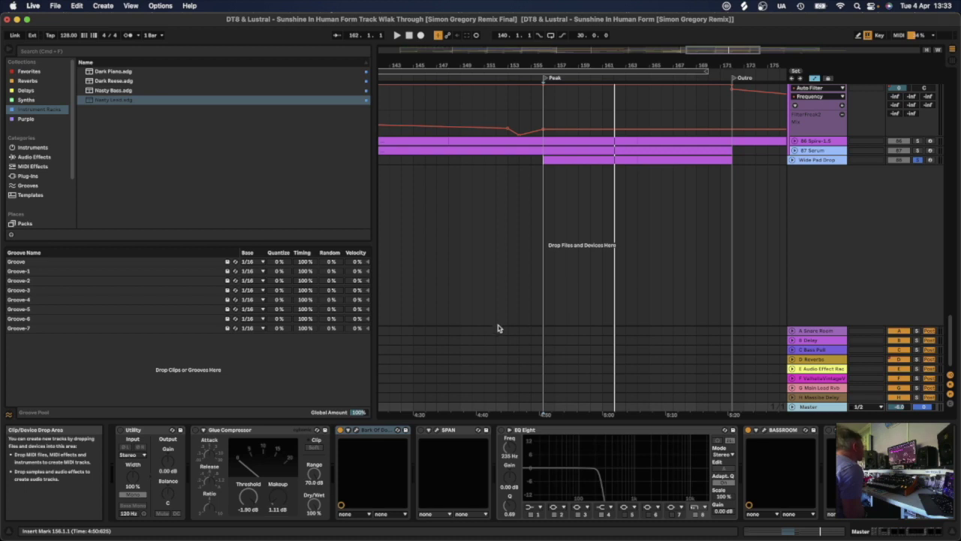
- Review the BASSROOM plugin's band levels on the Master track and look through its preset categories
click(785, 431)
click(765, 430)
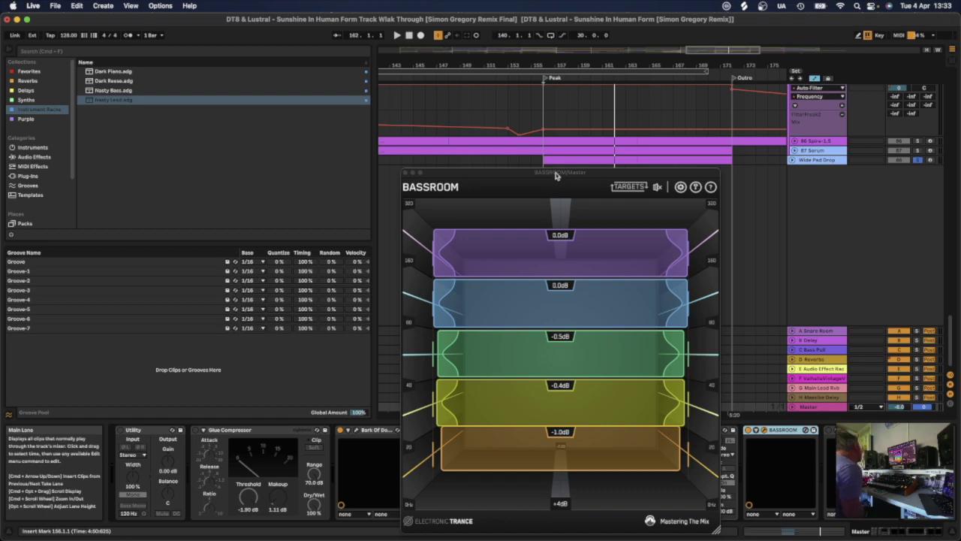
drag(556, 173, 523, 121)
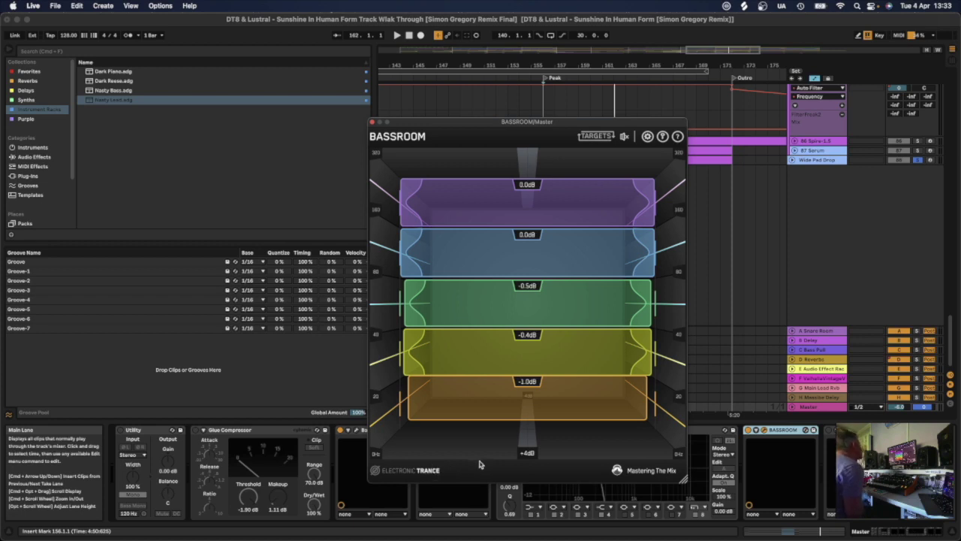
click(429, 470)
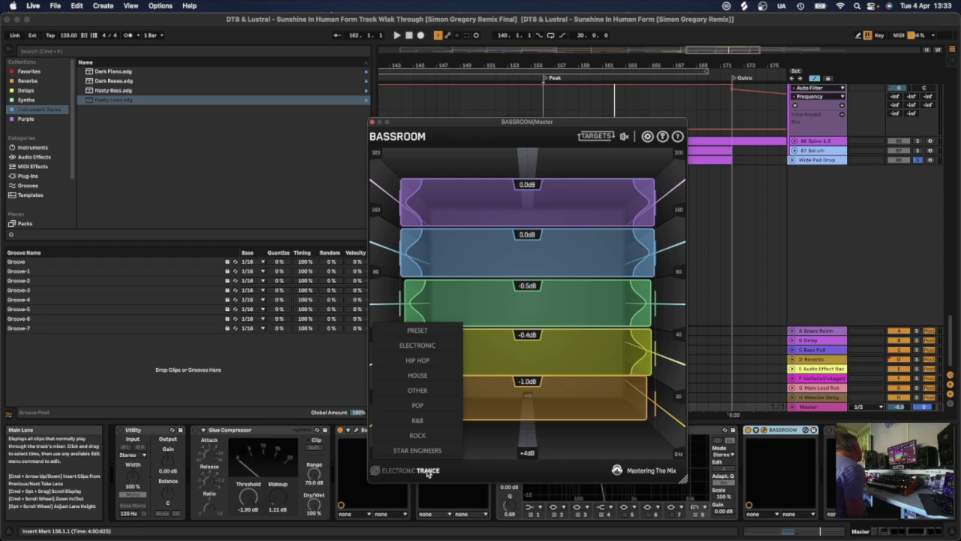
click(491, 471)
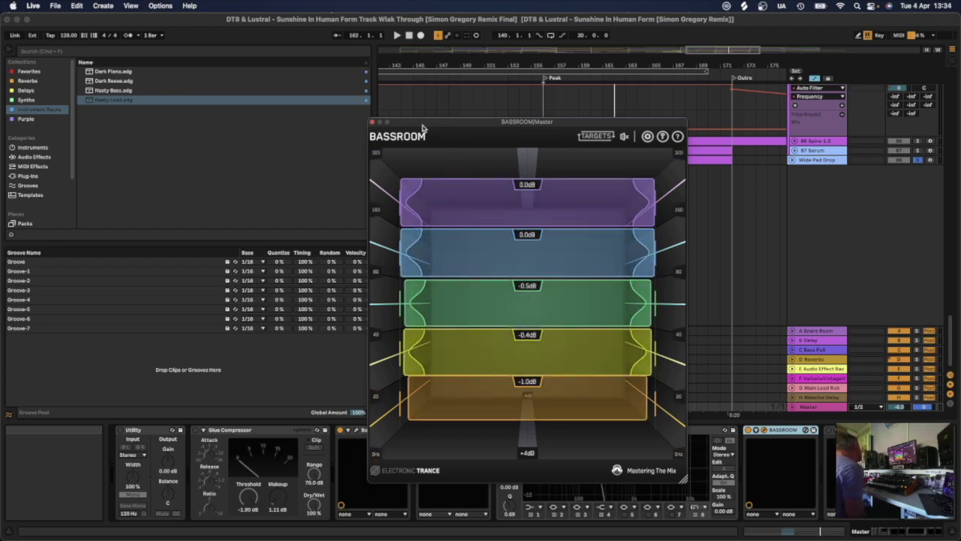
drag(439, 126, 422, 122)
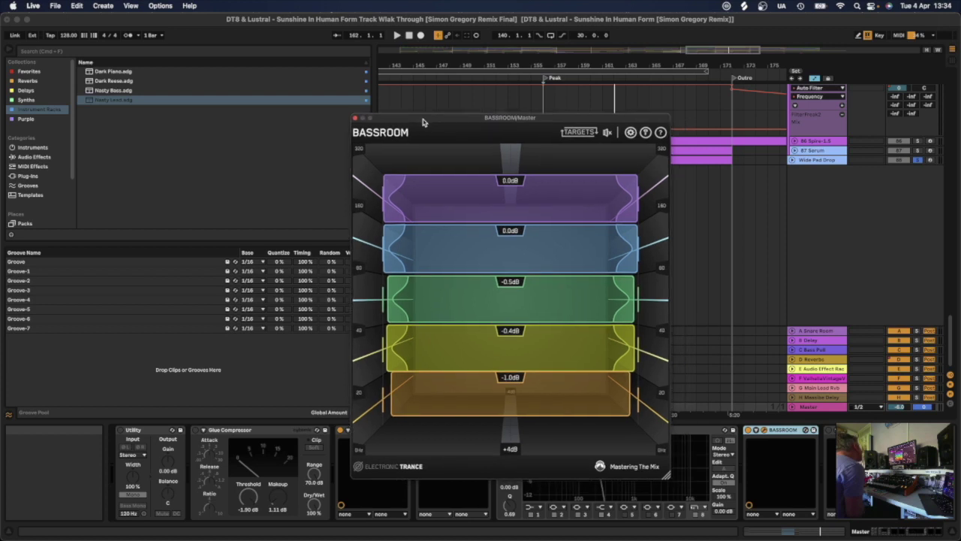
click(356, 118)
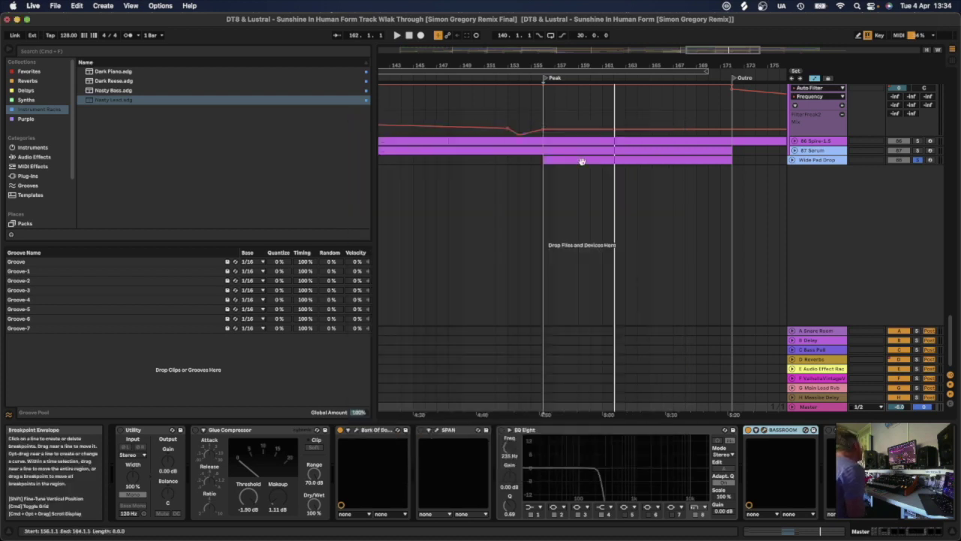
- Unsolo the Wide Pad Drop track and play the full mix from bar 155 through the Peak
scroll(546, 185, up, 8)
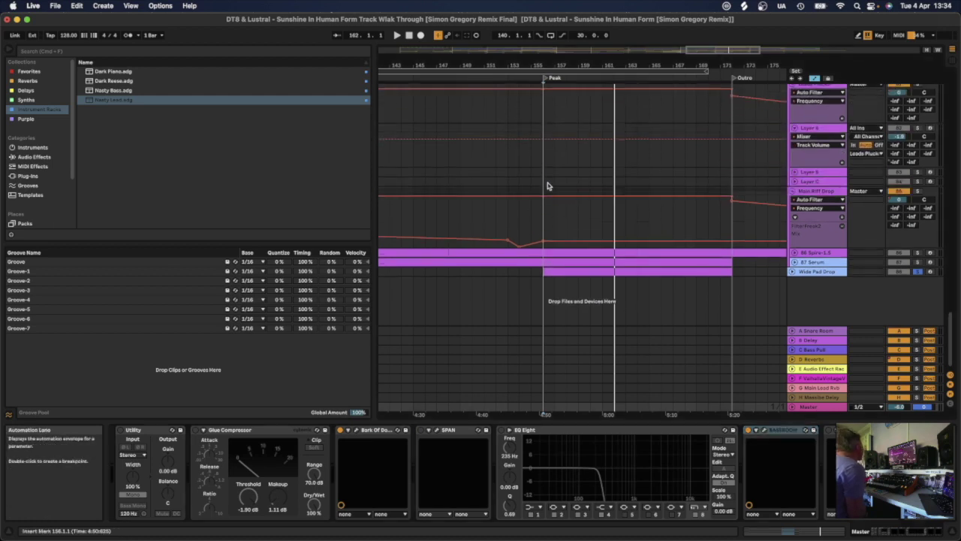
click(537, 150)
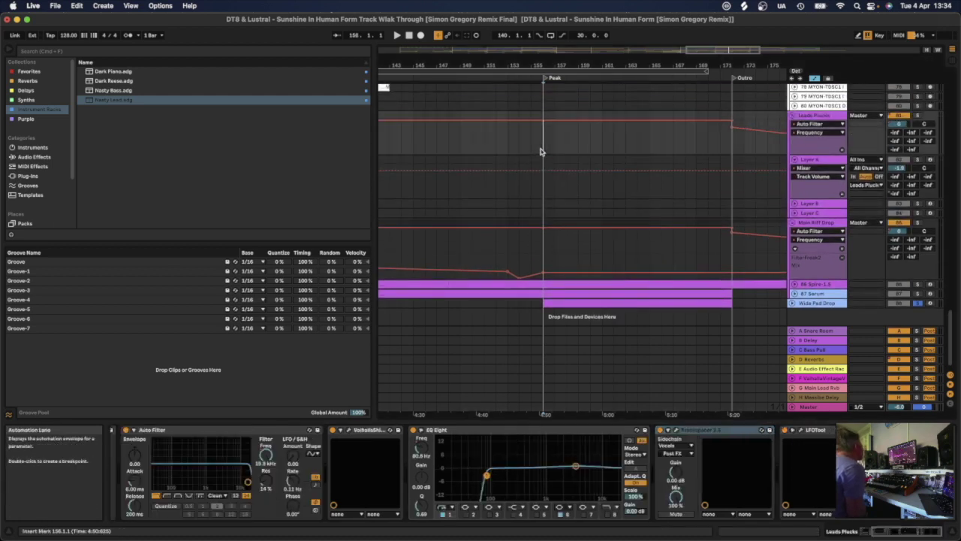
click(917, 303)
key(space)
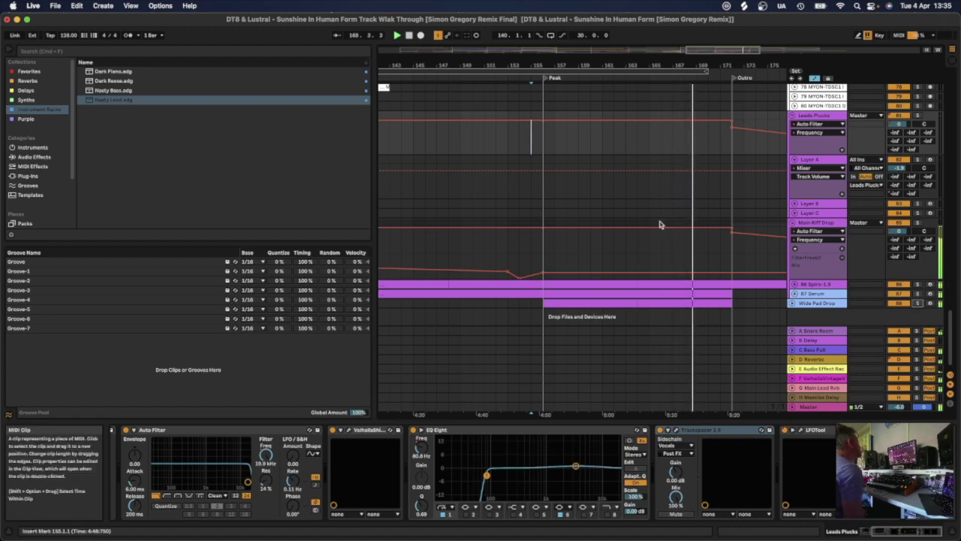
- Fold Main Riff Drop, Layer A, Leads Plucks and FX And Inc, and stop playback in the Outro
click(791, 223)
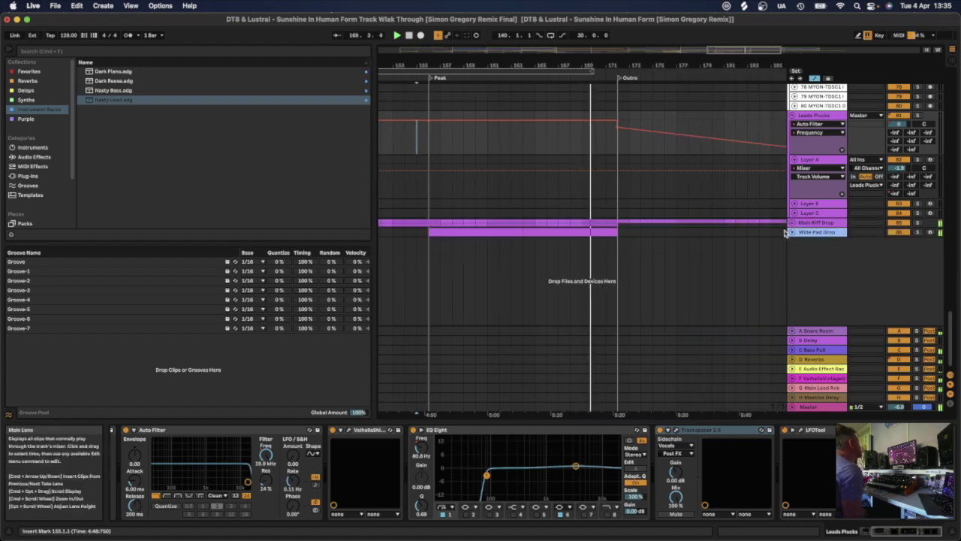
click(791, 180)
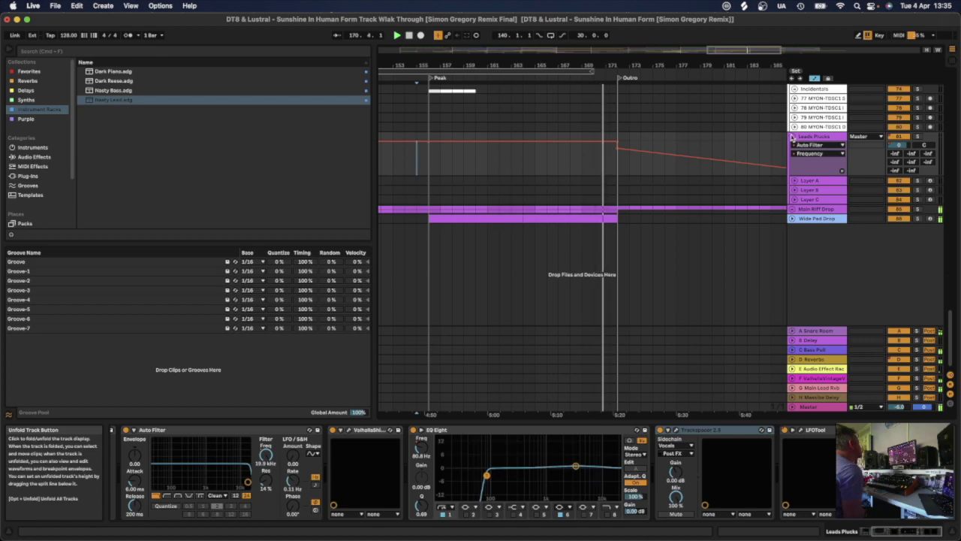
click(791, 139)
scroll(791, 142, up, 5)
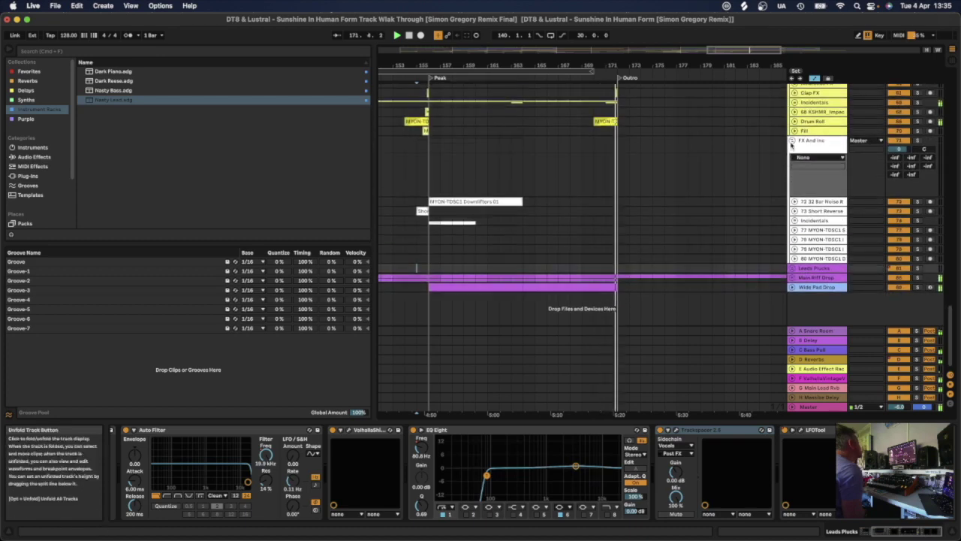
click(791, 141)
scroll(726, 198, up, 5)
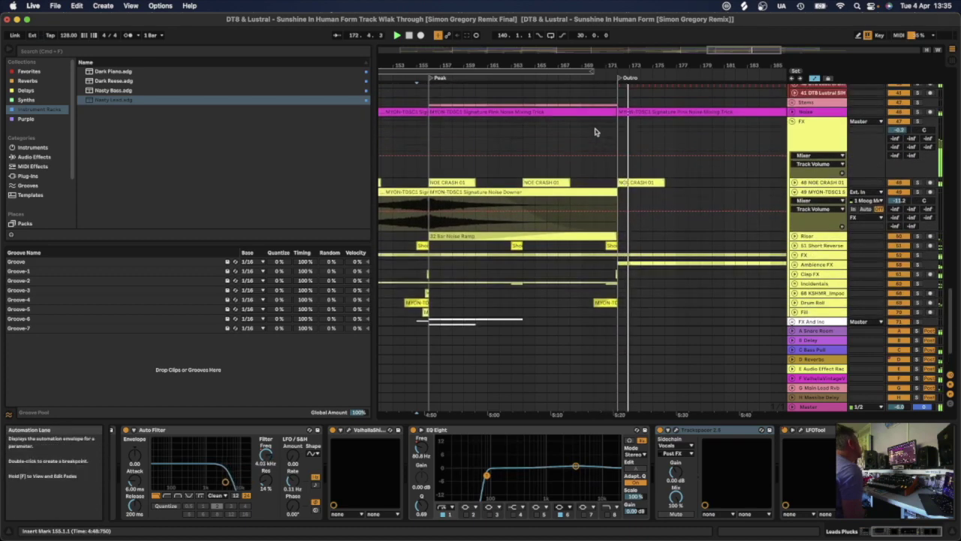
click(409, 35)
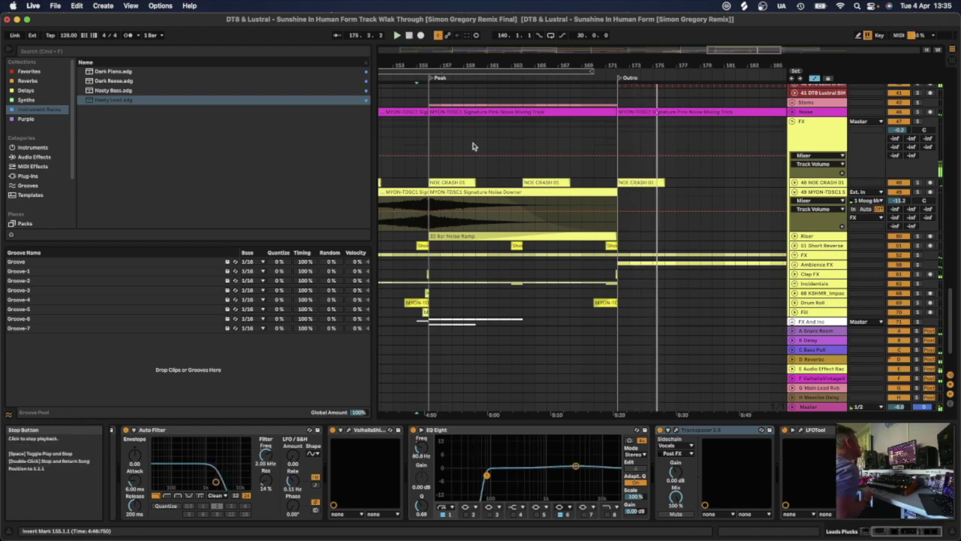